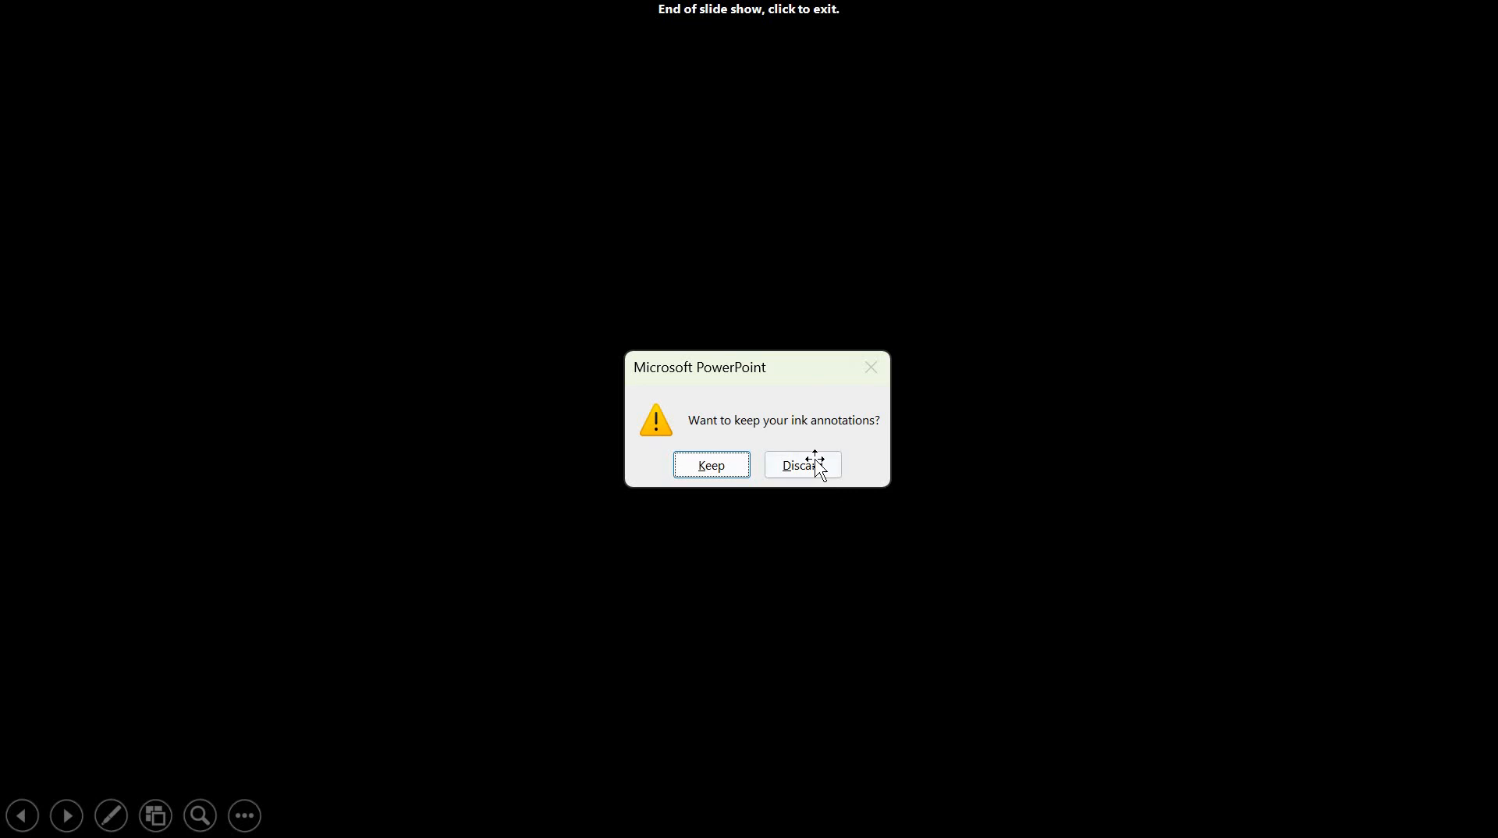
# Step: Discard the slide show's ink annotations, then switch to Visual Studio Code and review the data-loading instruction in Power_BI_steps.txt
pyautogui.click(816, 464)
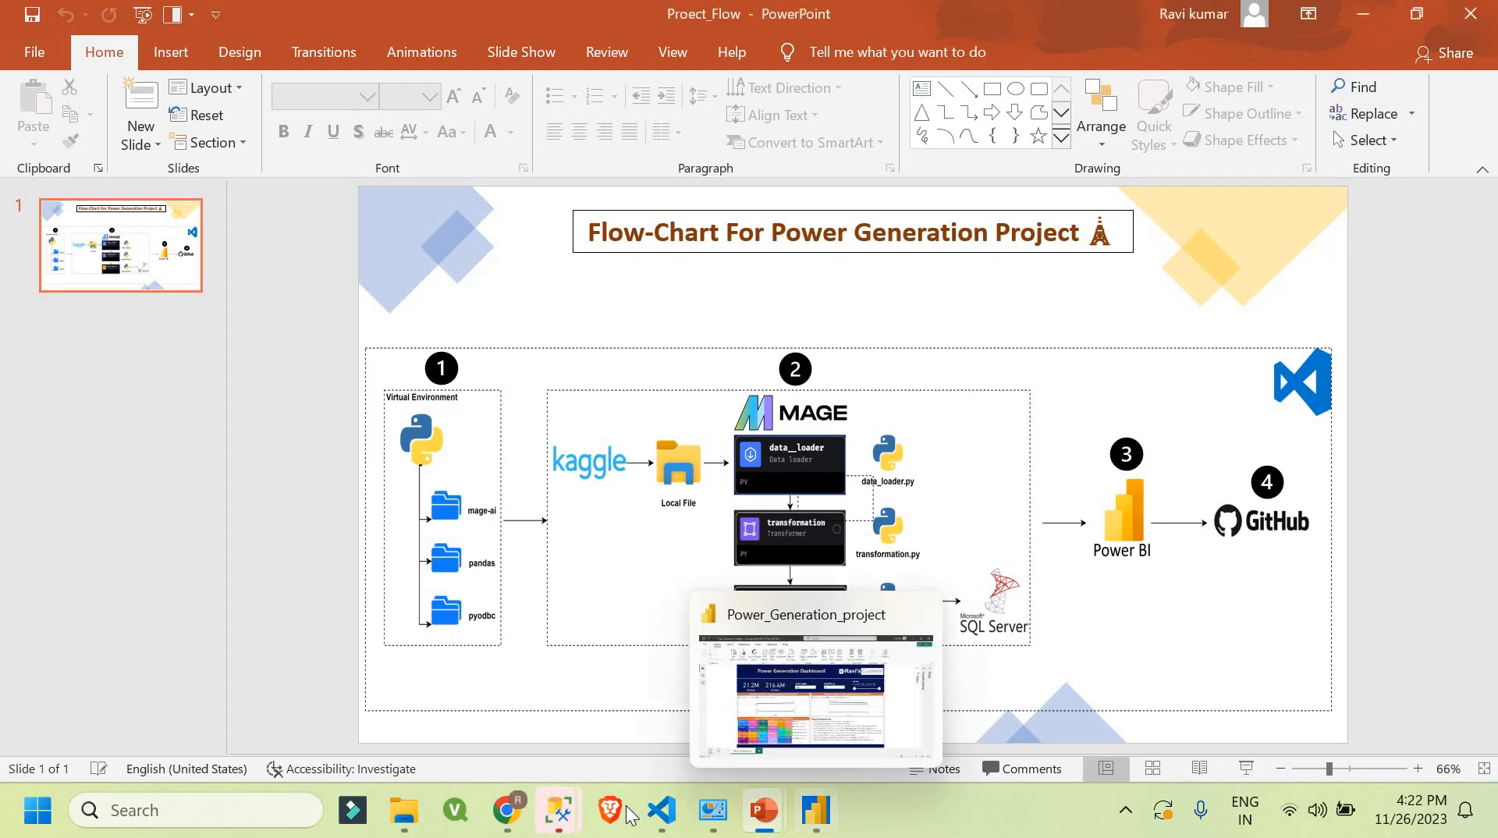
pyautogui.click(661, 810)
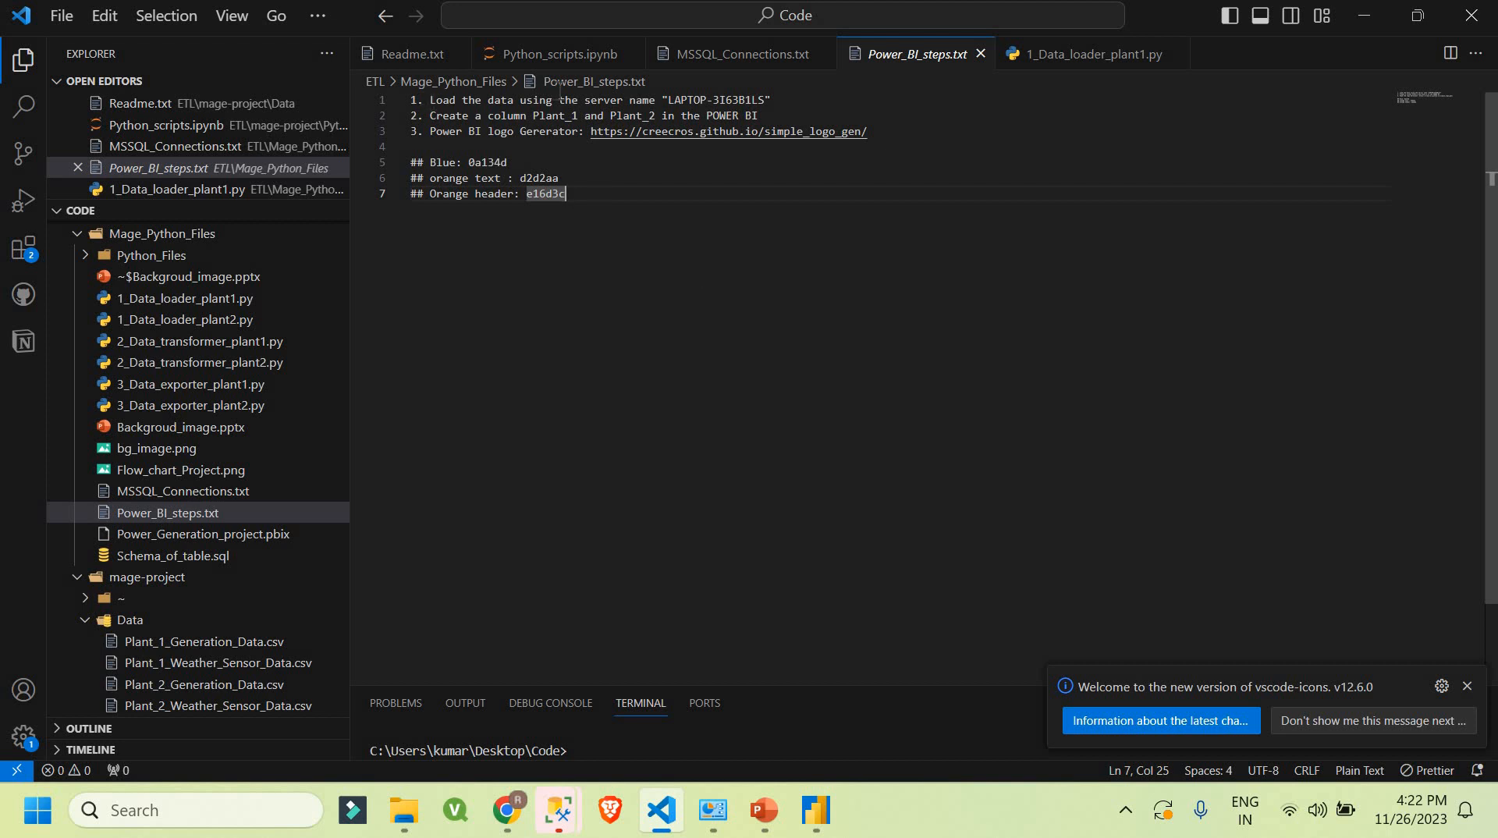
pyautogui.moveTo(432, 99); pyautogui.dragTo(740, 100)
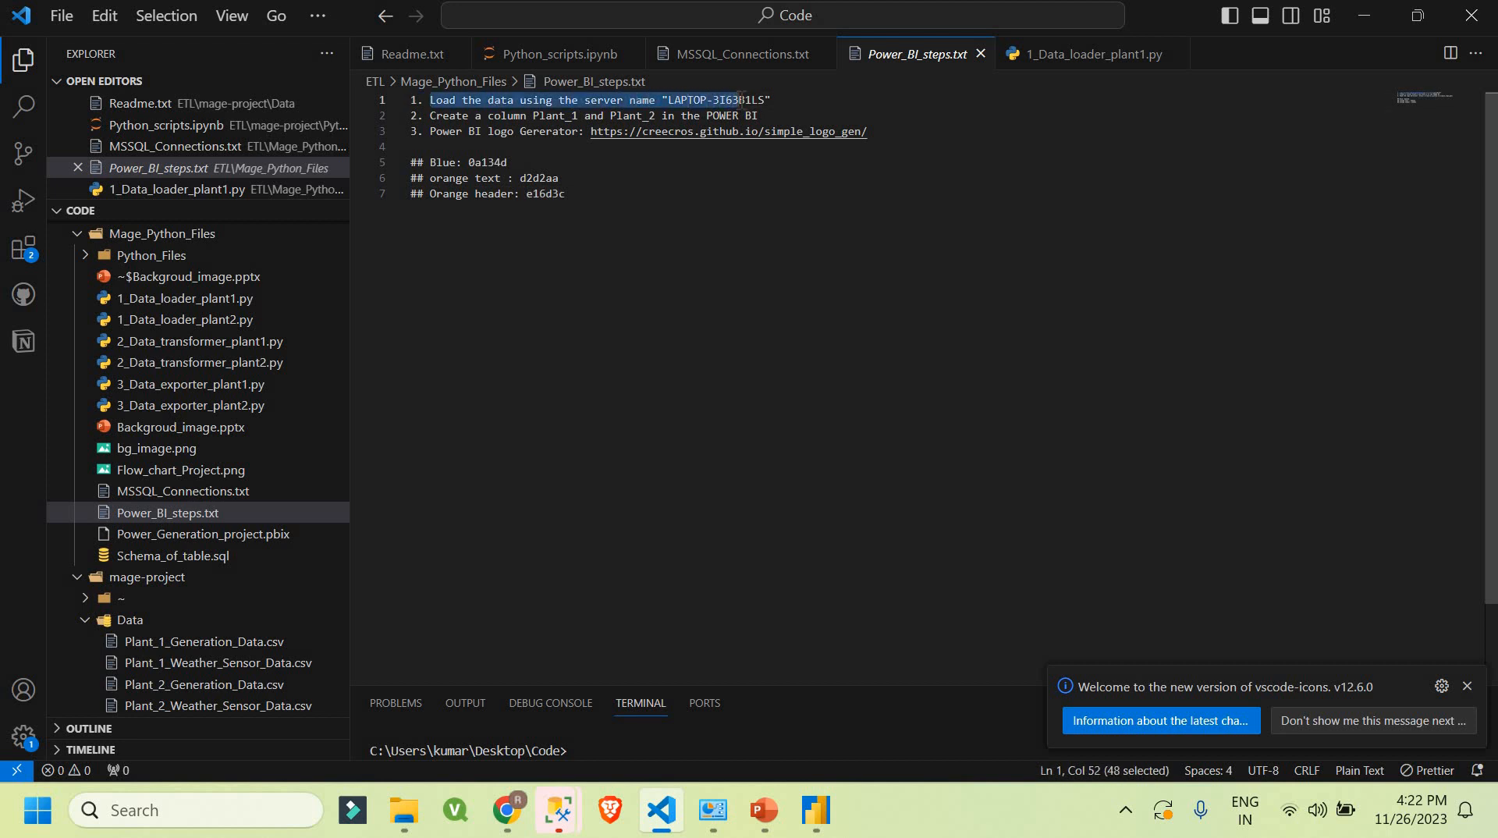
# Step: Switch to SQL Server Management Studio and connect to server LAPTOP-3I63B1LS with SQL Server Authentication, entering the account password
pyautogui.click(558, 810)
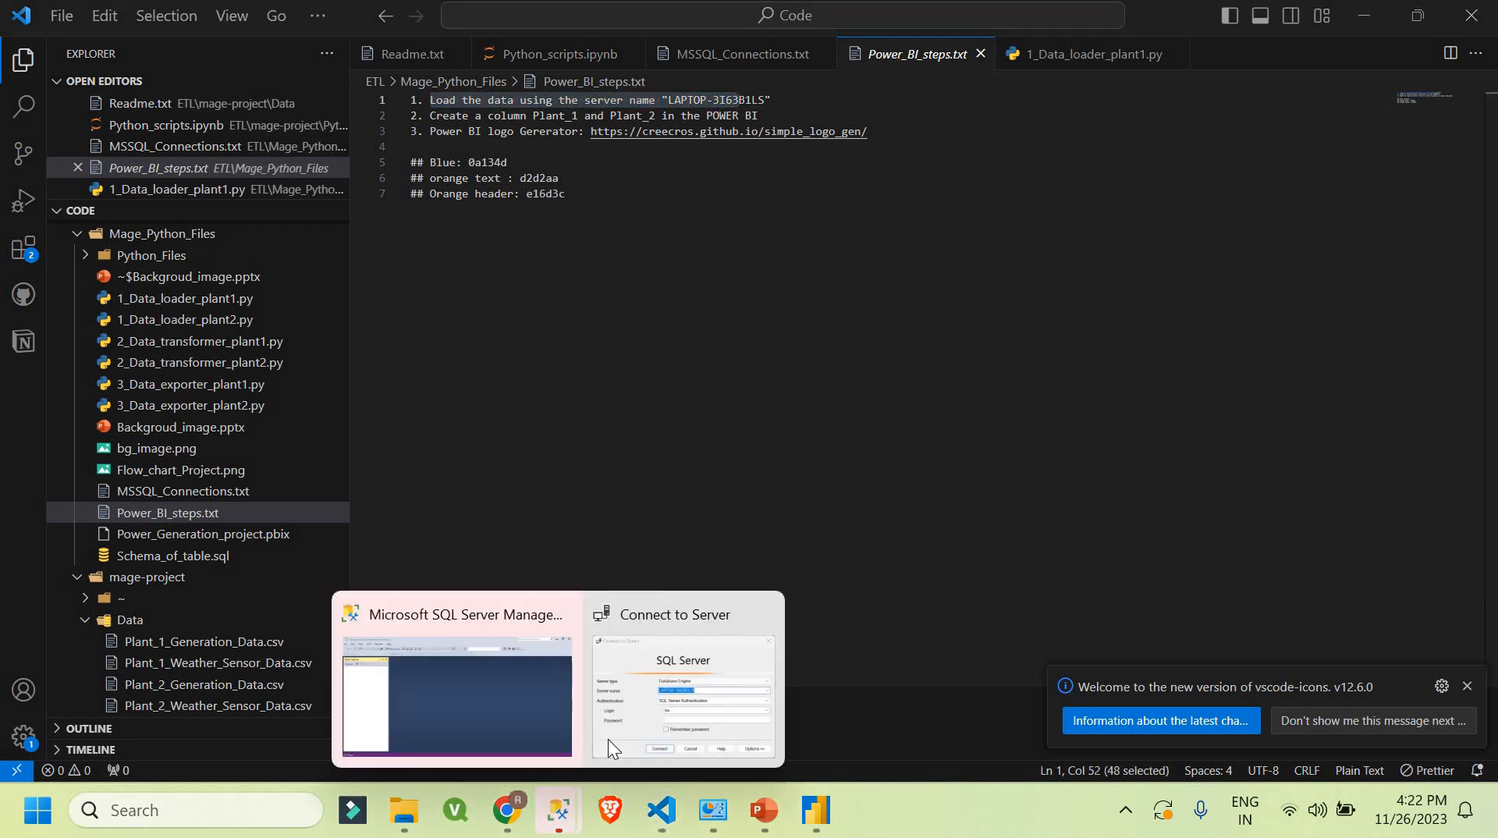
pyautogui.click(630, 685)
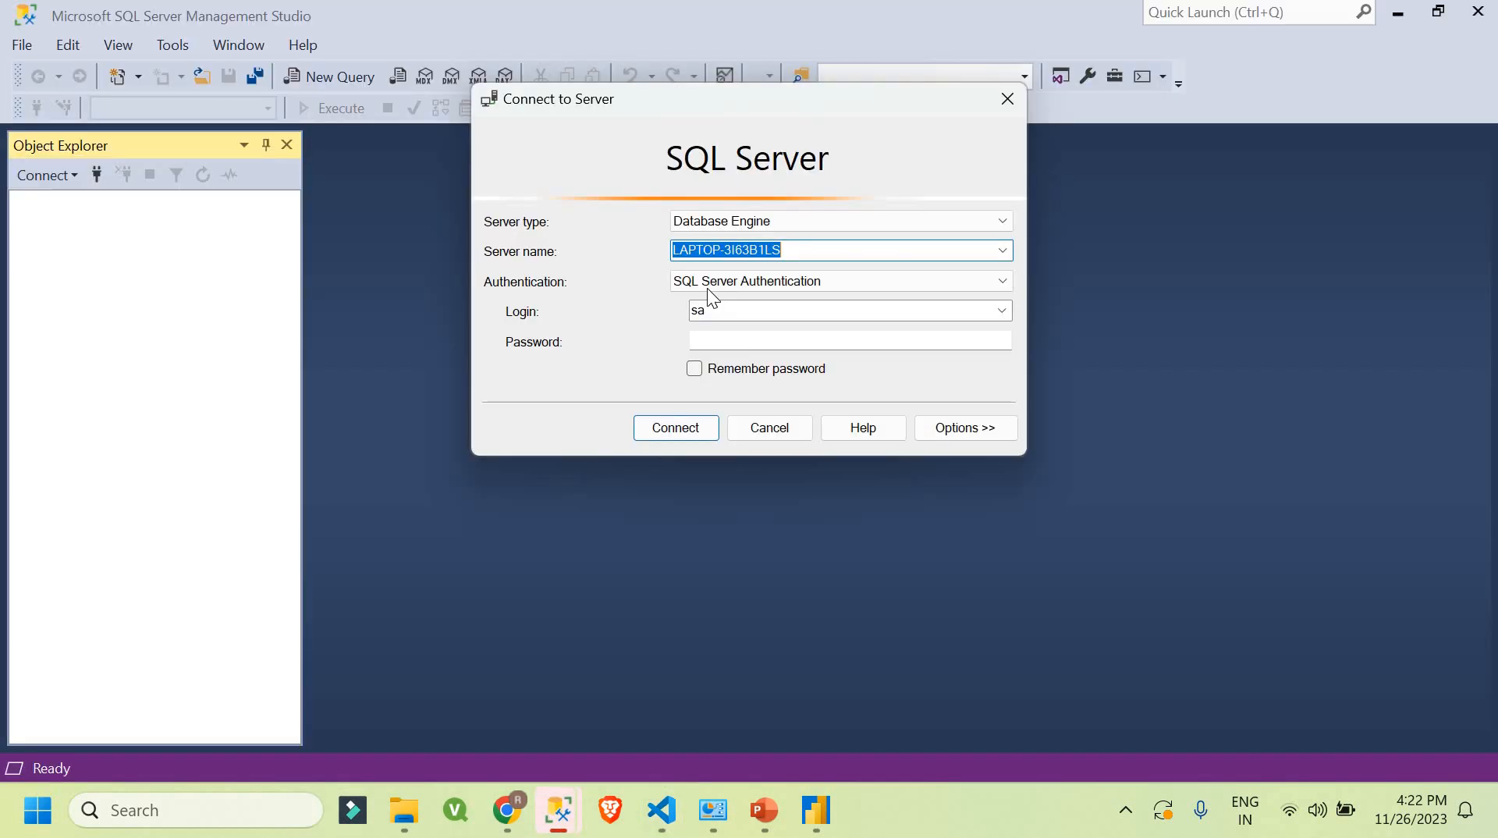
pyautogui.click(720, 340)
pyautogui.write('*****')
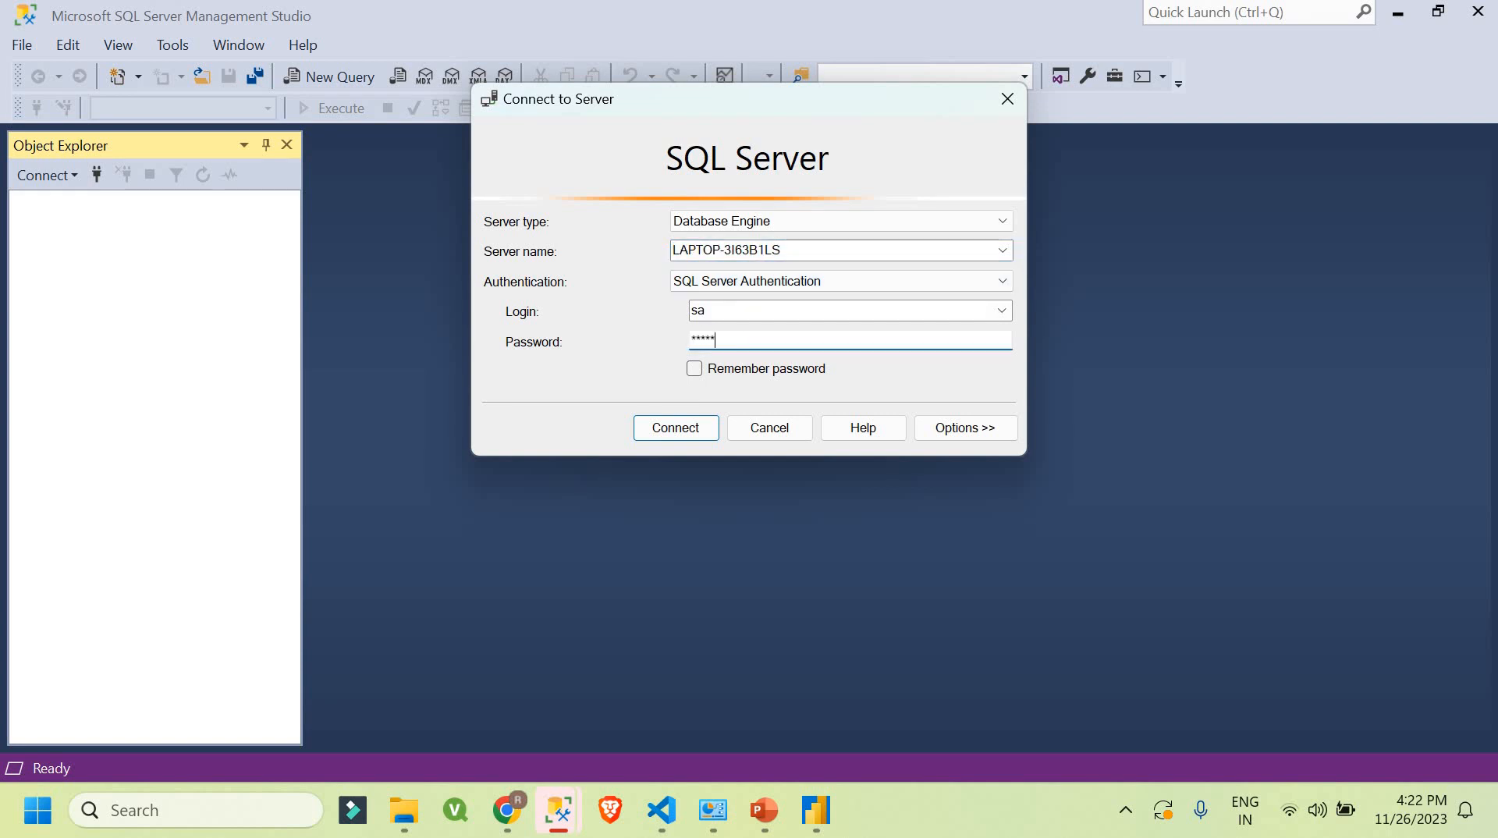
pyautogui.write('***')
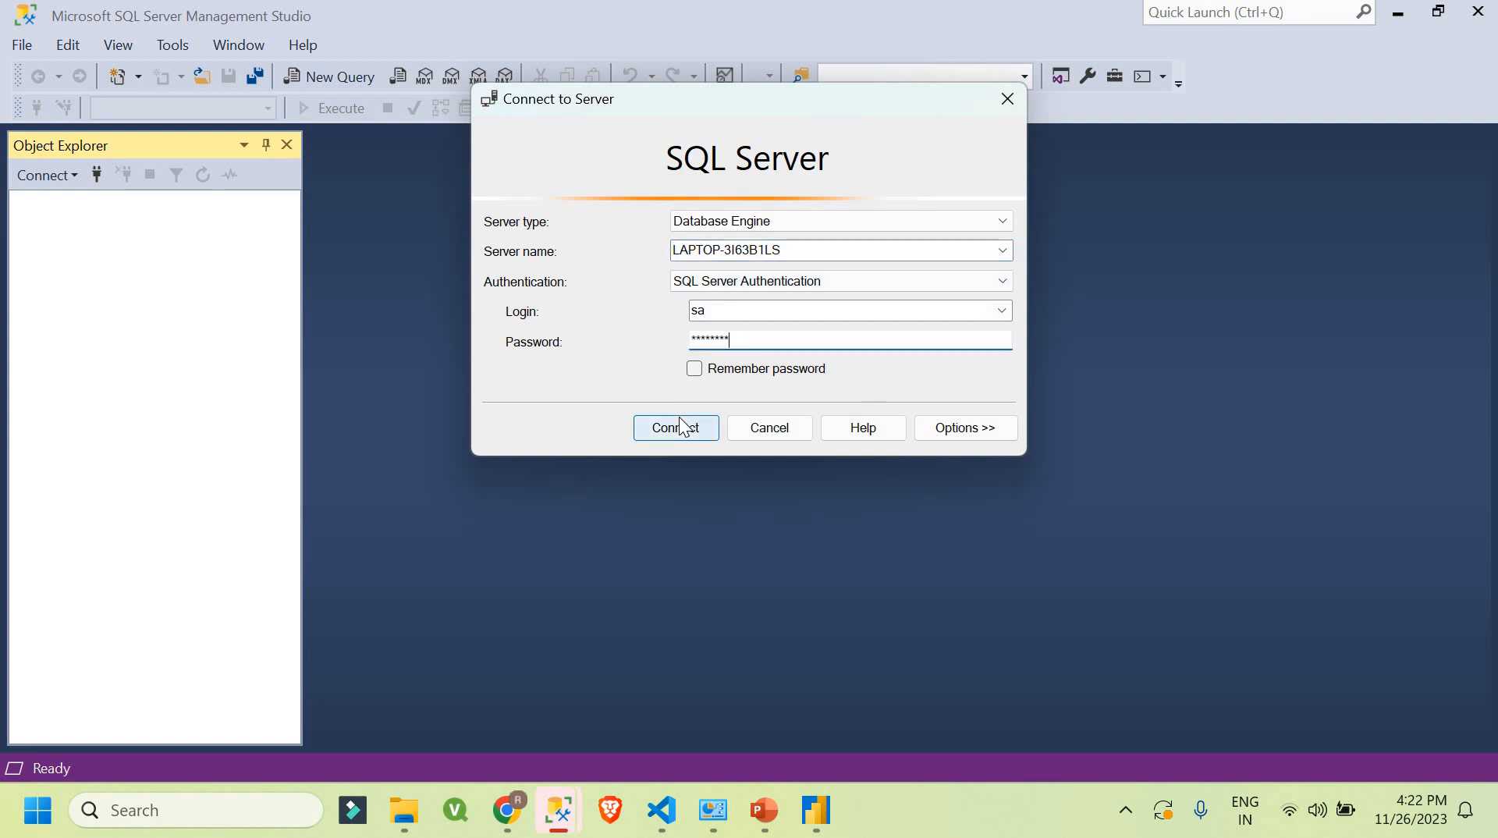
pyautogui.click(677, 428)
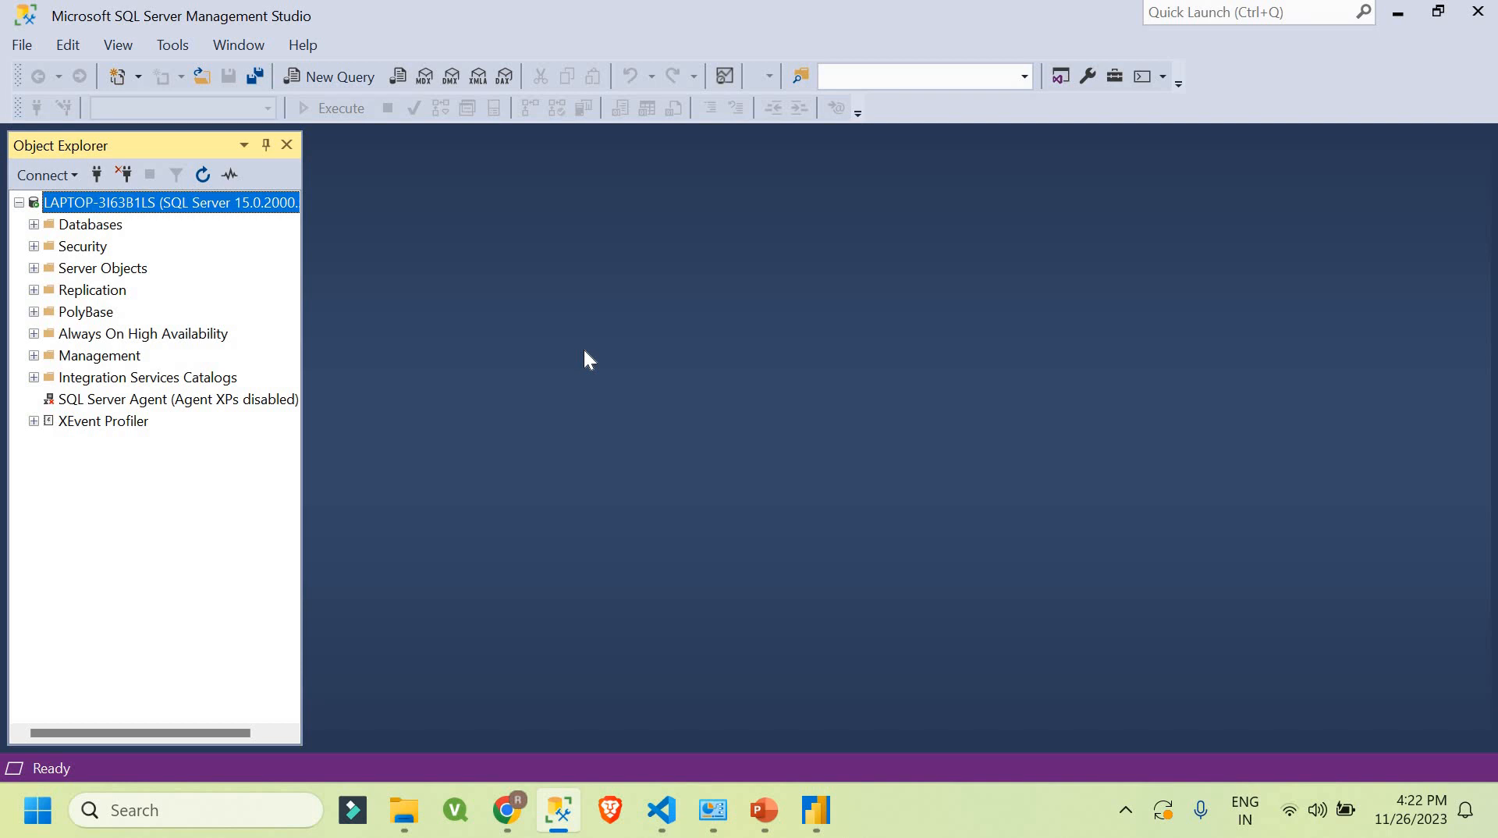
# Step: Expand the tables of the mage-ai database and locate the plant1_power_data and plant2_power_data tables
pyautogui.click(34, 224)
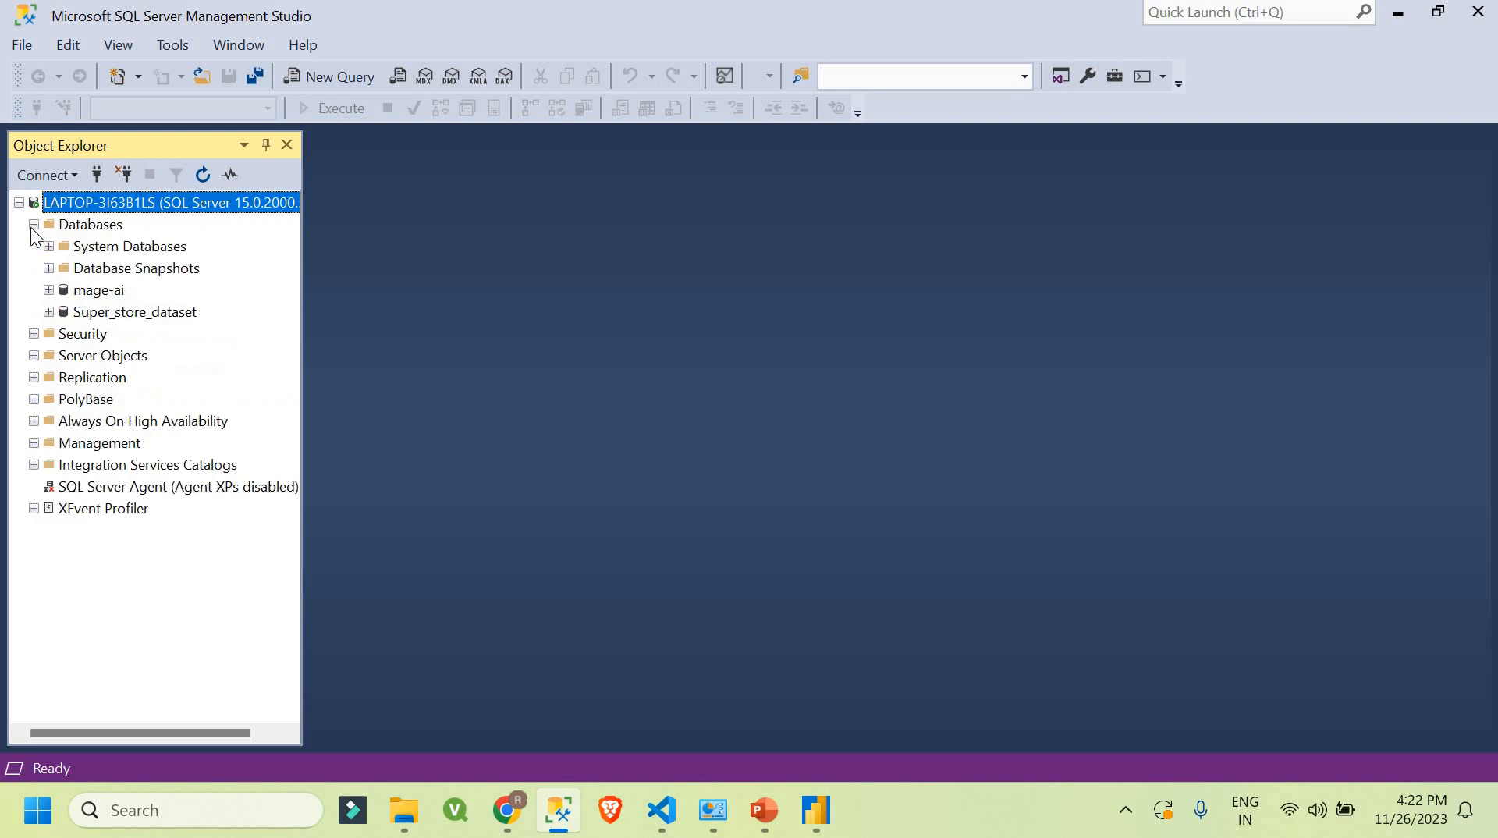
pyautogui.click(48, 290)
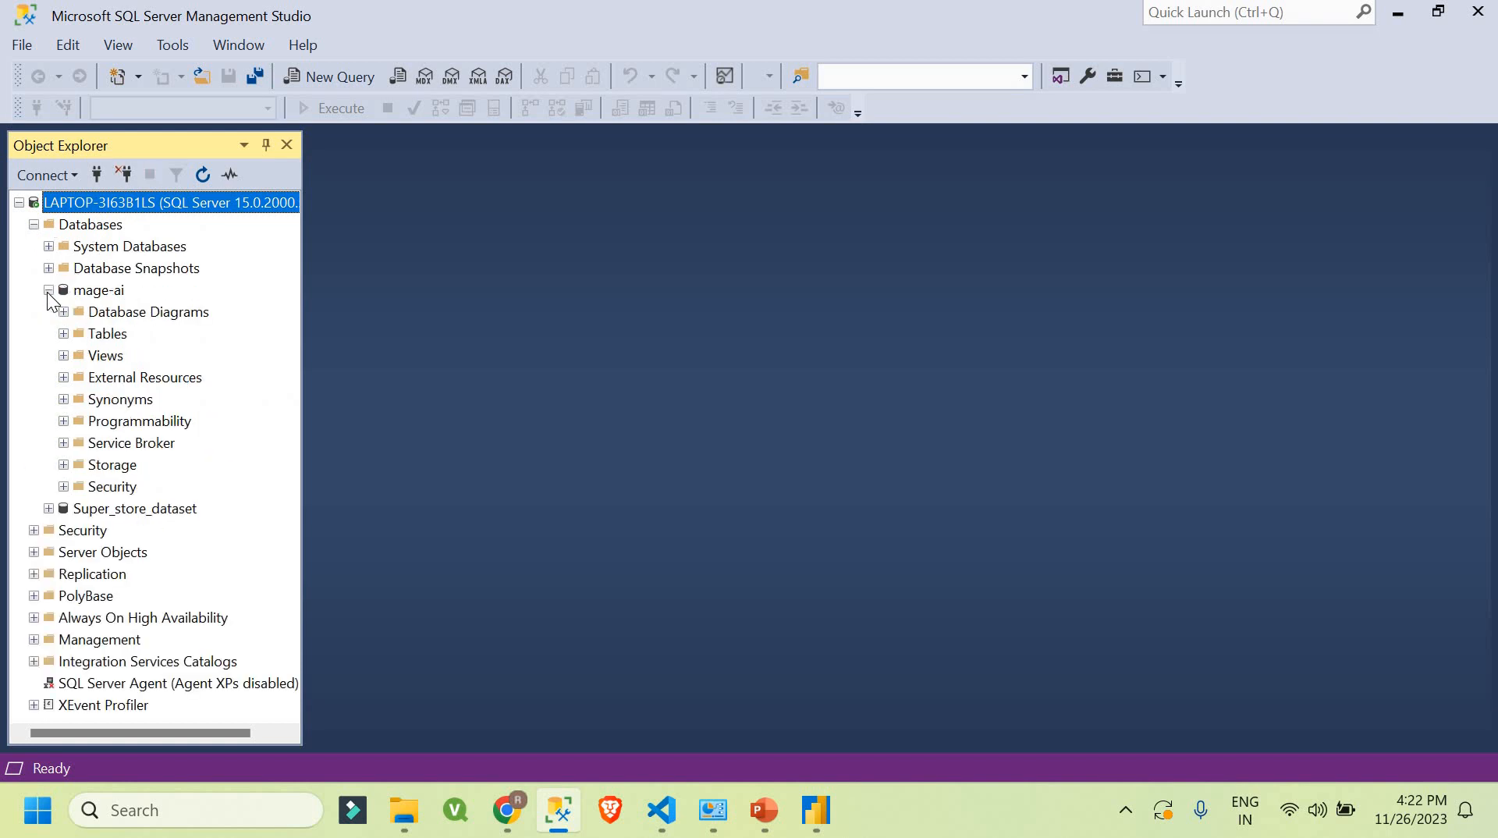
pyautogui.click(63, 333)
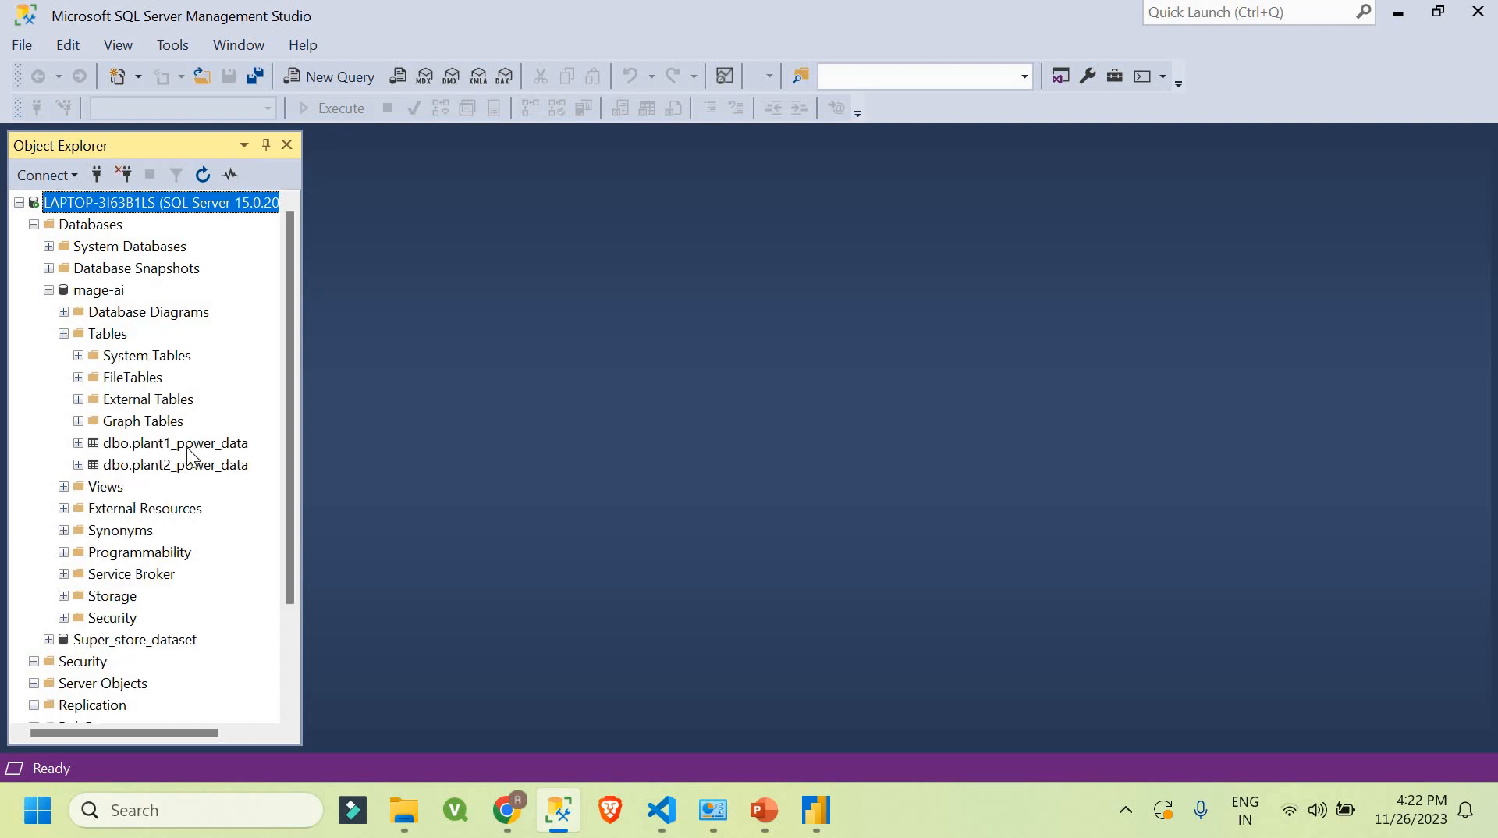
pyautogui.click(189, 451)
pyautogui.click(198, 468)
# Step: Query the top 1000 rows of dbo.plant1_power_data and look through the result columns
pyautogui.click(184, 442)
pyautogui.rightClick(184, 442)
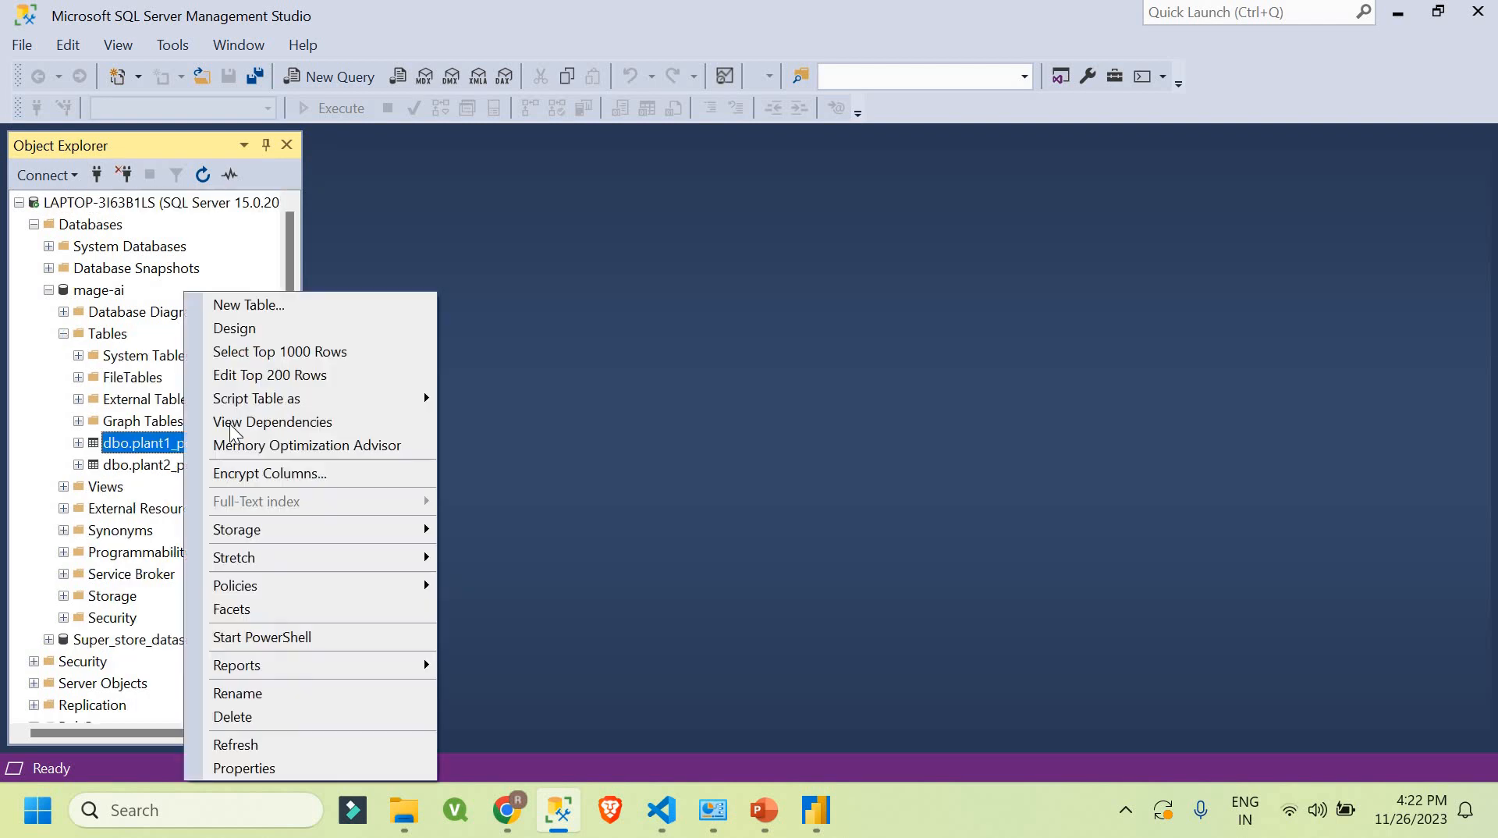
pyautogui.click(255, 353)
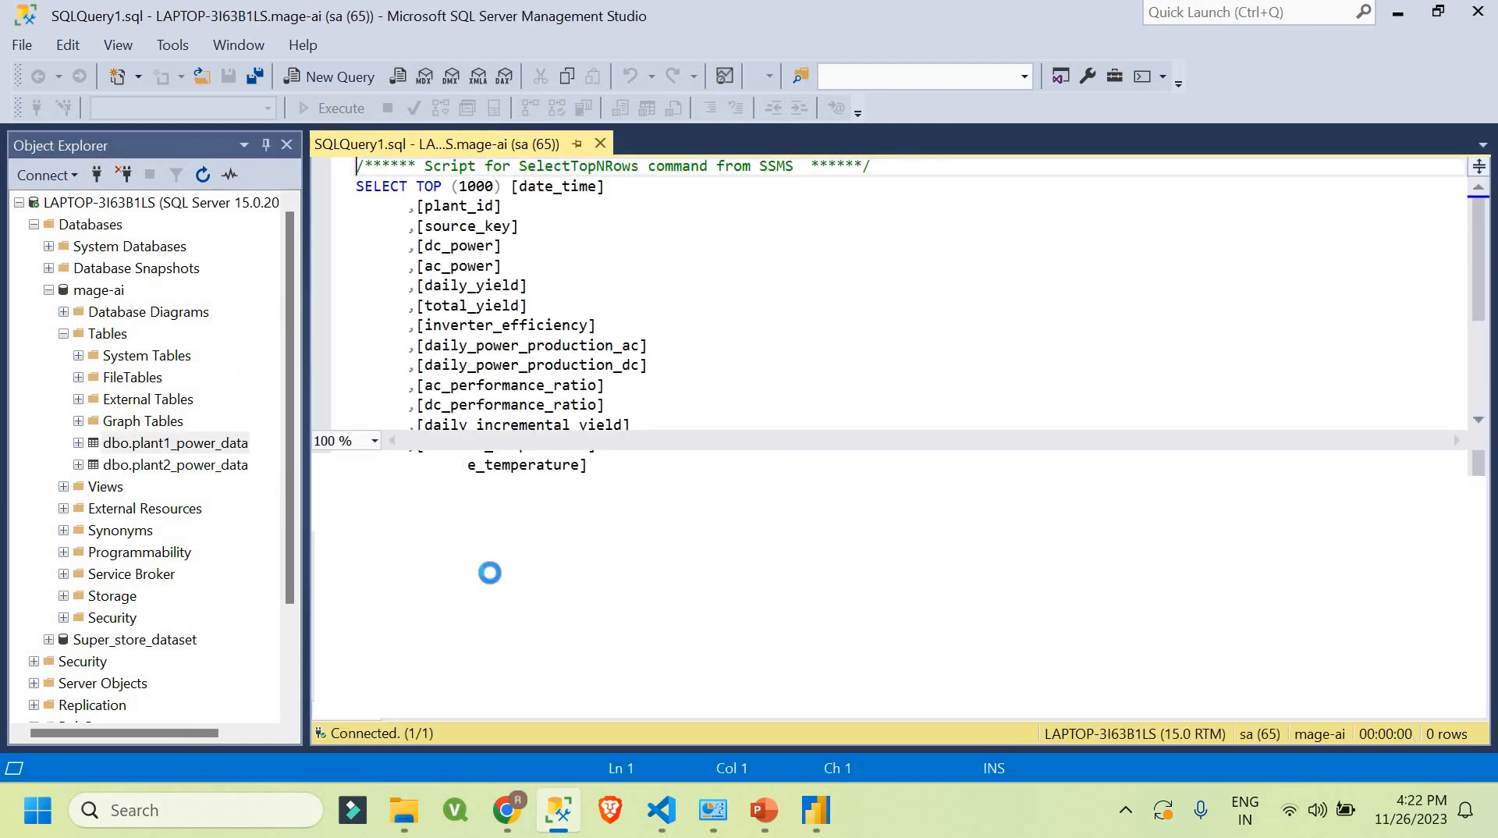
pyautogui.moveTo(480, 705); pyautogui.dragTo(311, 564)
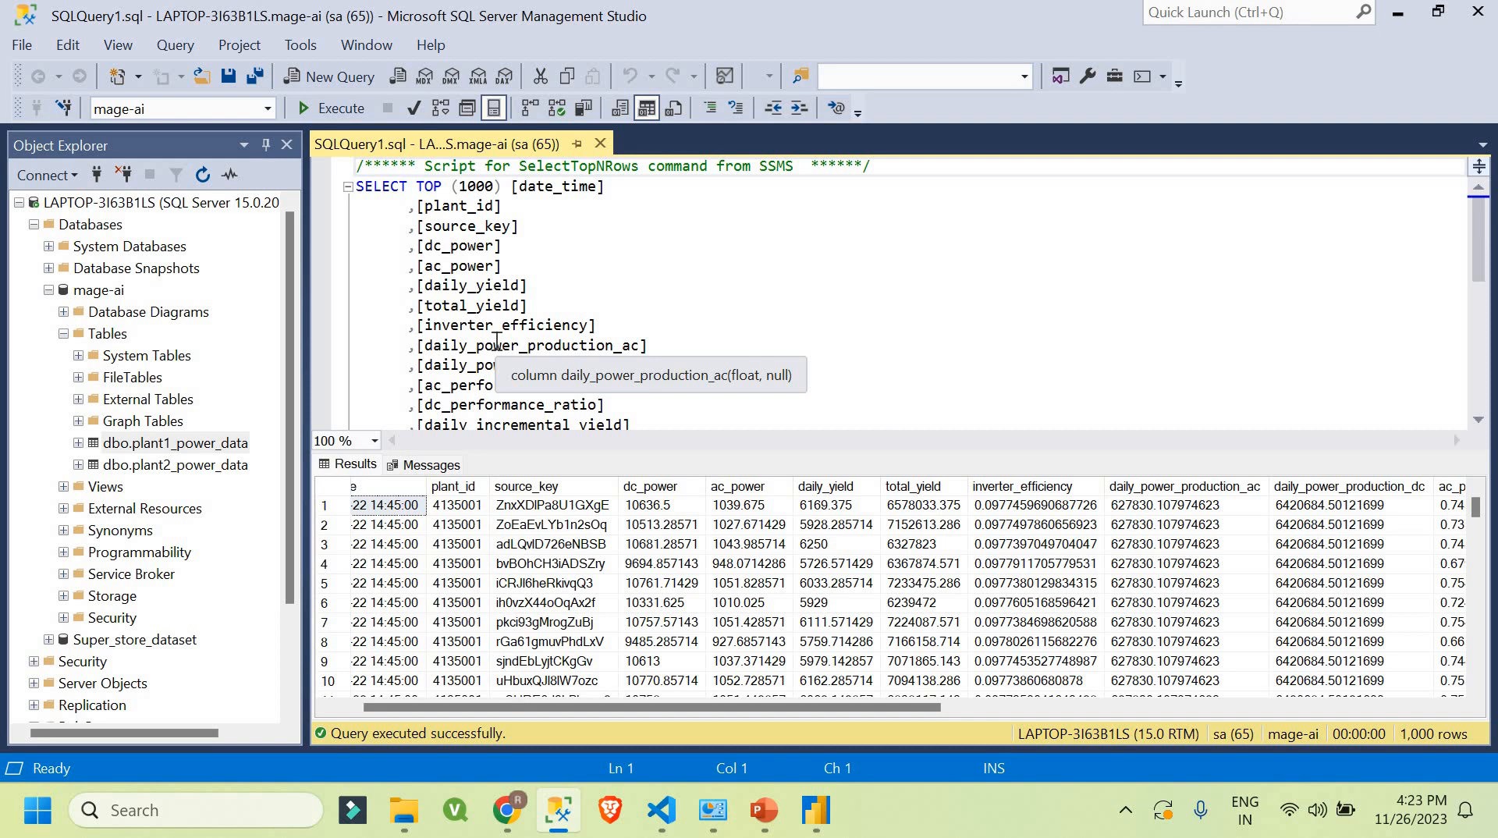
# Step: Return to Visual Studio Code, review the server name in the first Power BI instruction, and dismiss the vscode-icons notification
pyautogui.hotkey('alt', 'Tab')
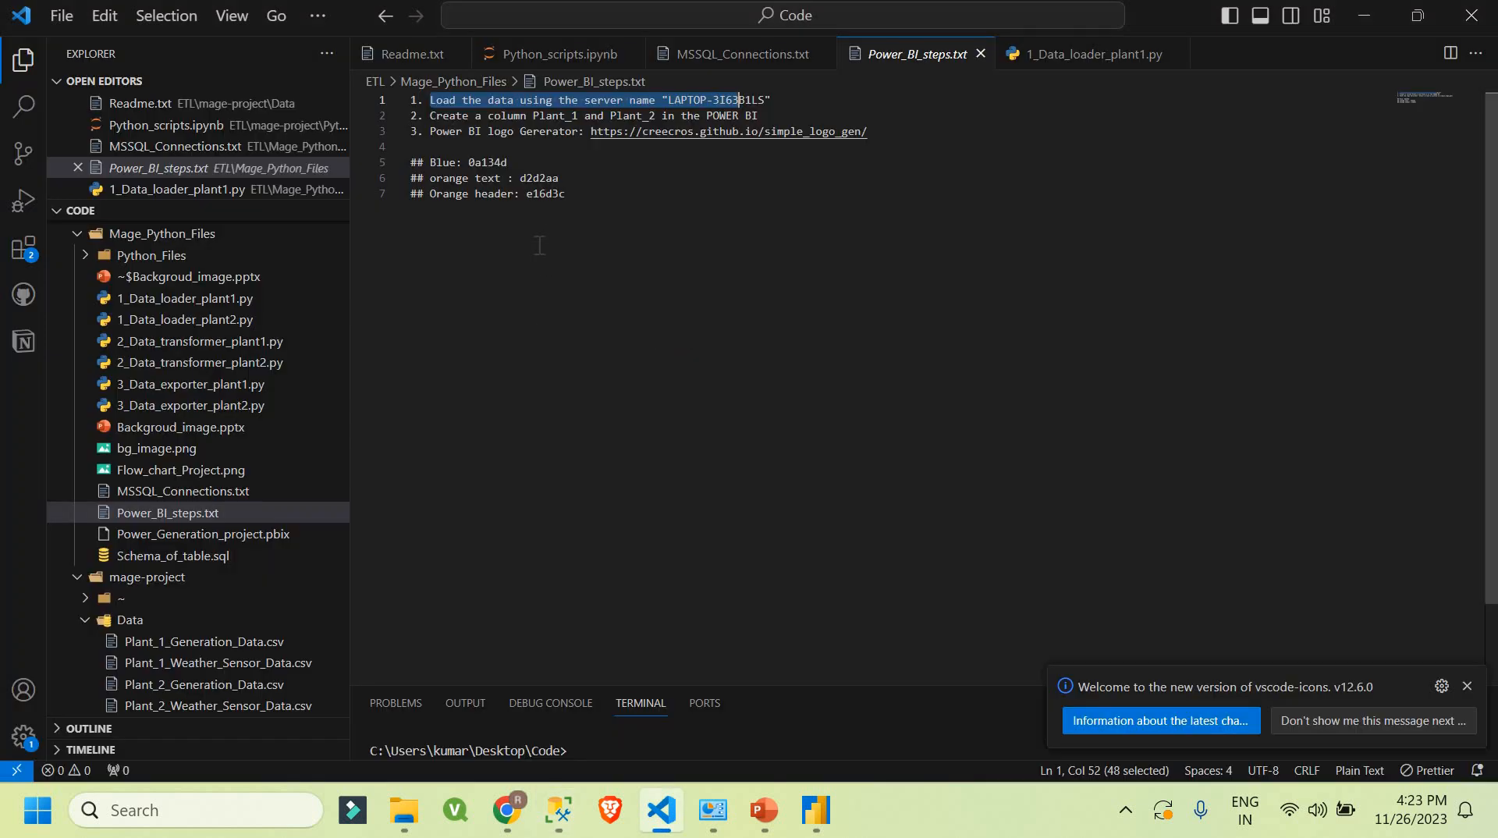
pyautogui.click(540, 245)
pyautogui.moveTo(442, 100); pyautogui.dragTo(745, 100)
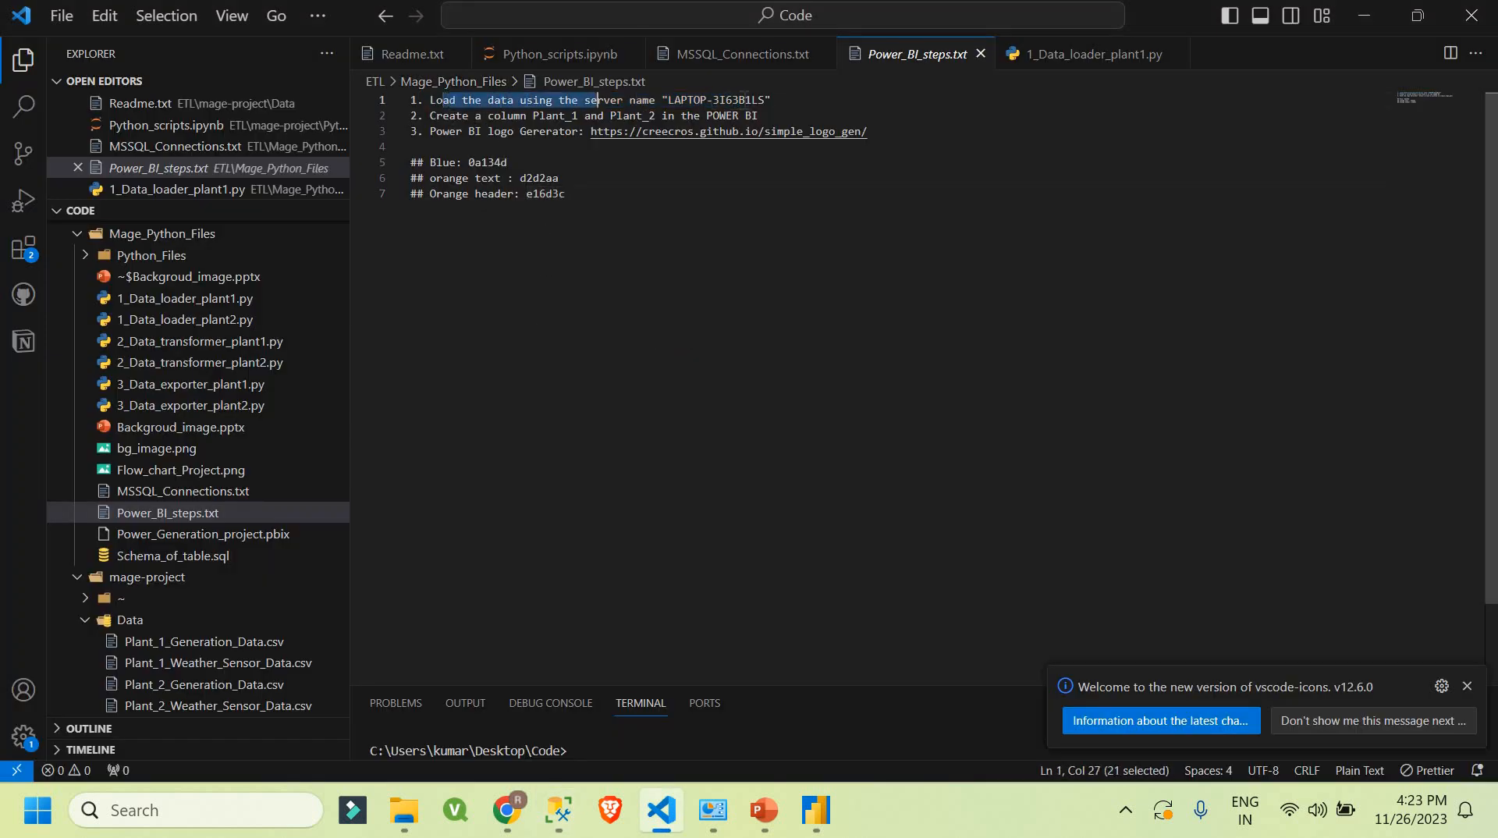
pyautogui.moveTo(598, 100); pyautogui.dragTo(765, 100)
pyautogui.click(741, 100)
pyautogui.click(667, 99)
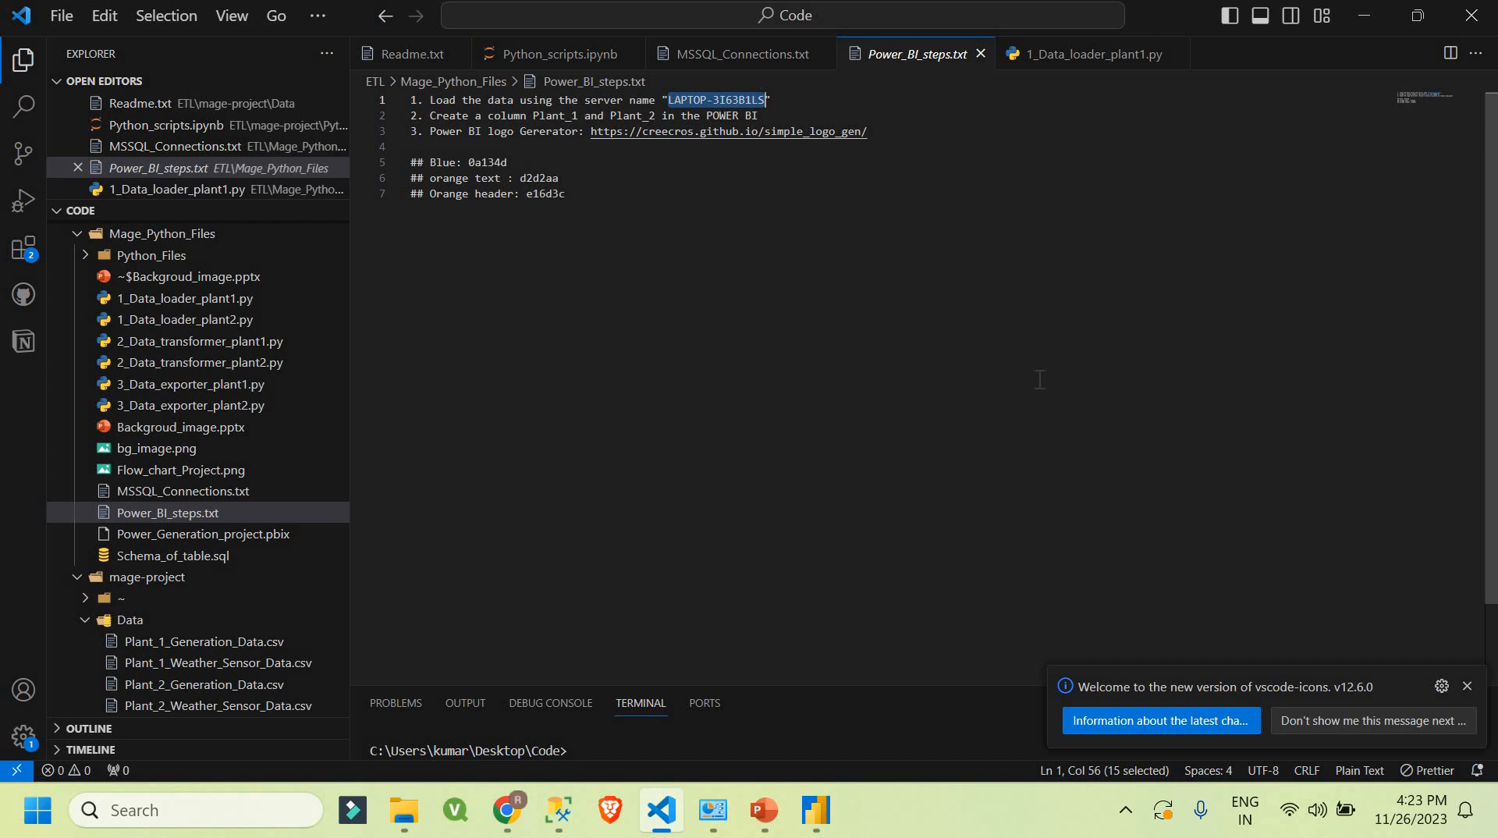
pyautogui.click(1466, 686)
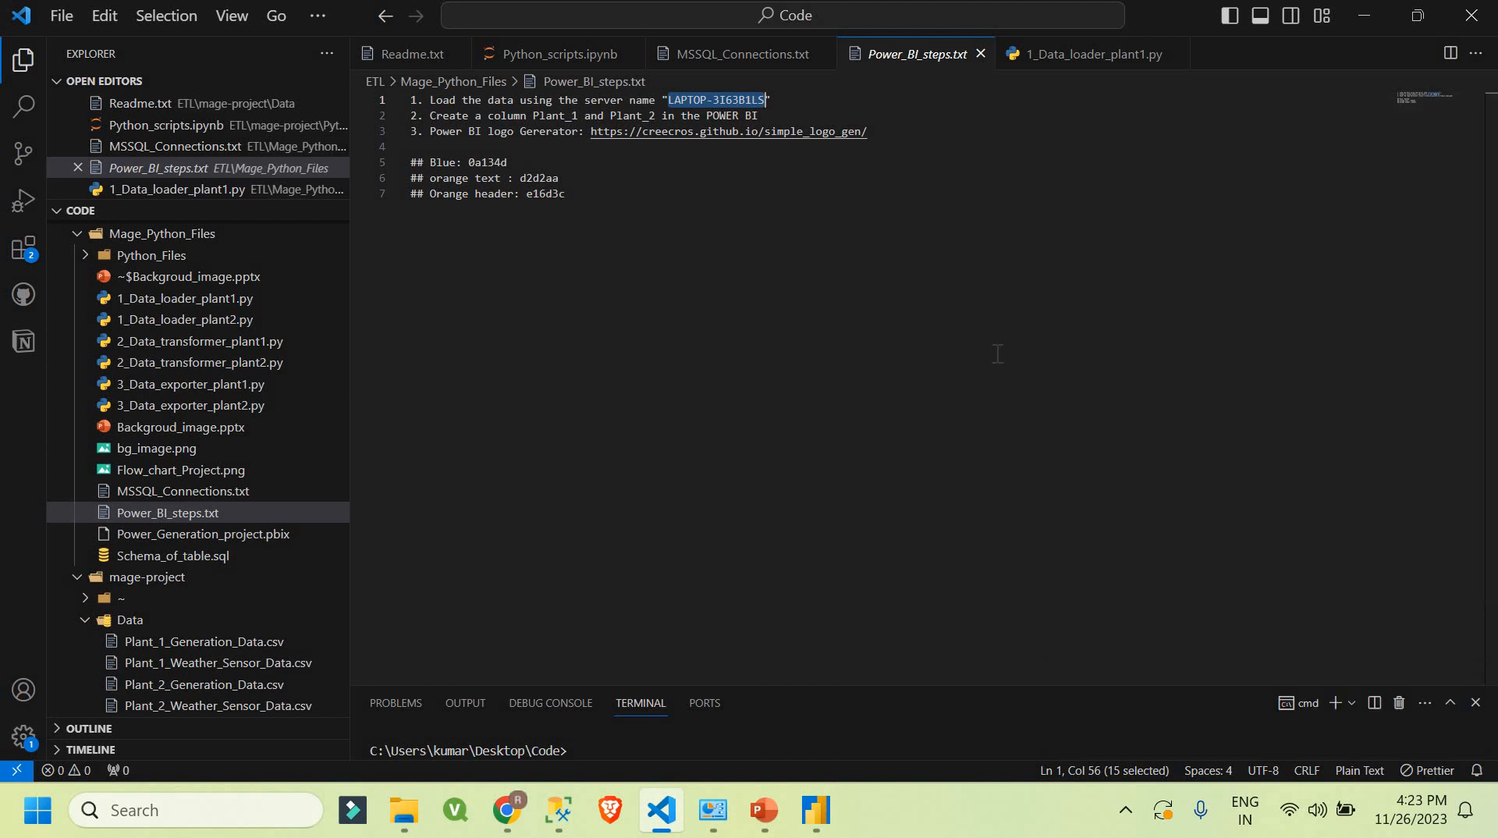
# Step: Read the notes on the server name and on creating the Plant_1 and Plant_2 columns in Power BI
pyautogui.click(995, 292)
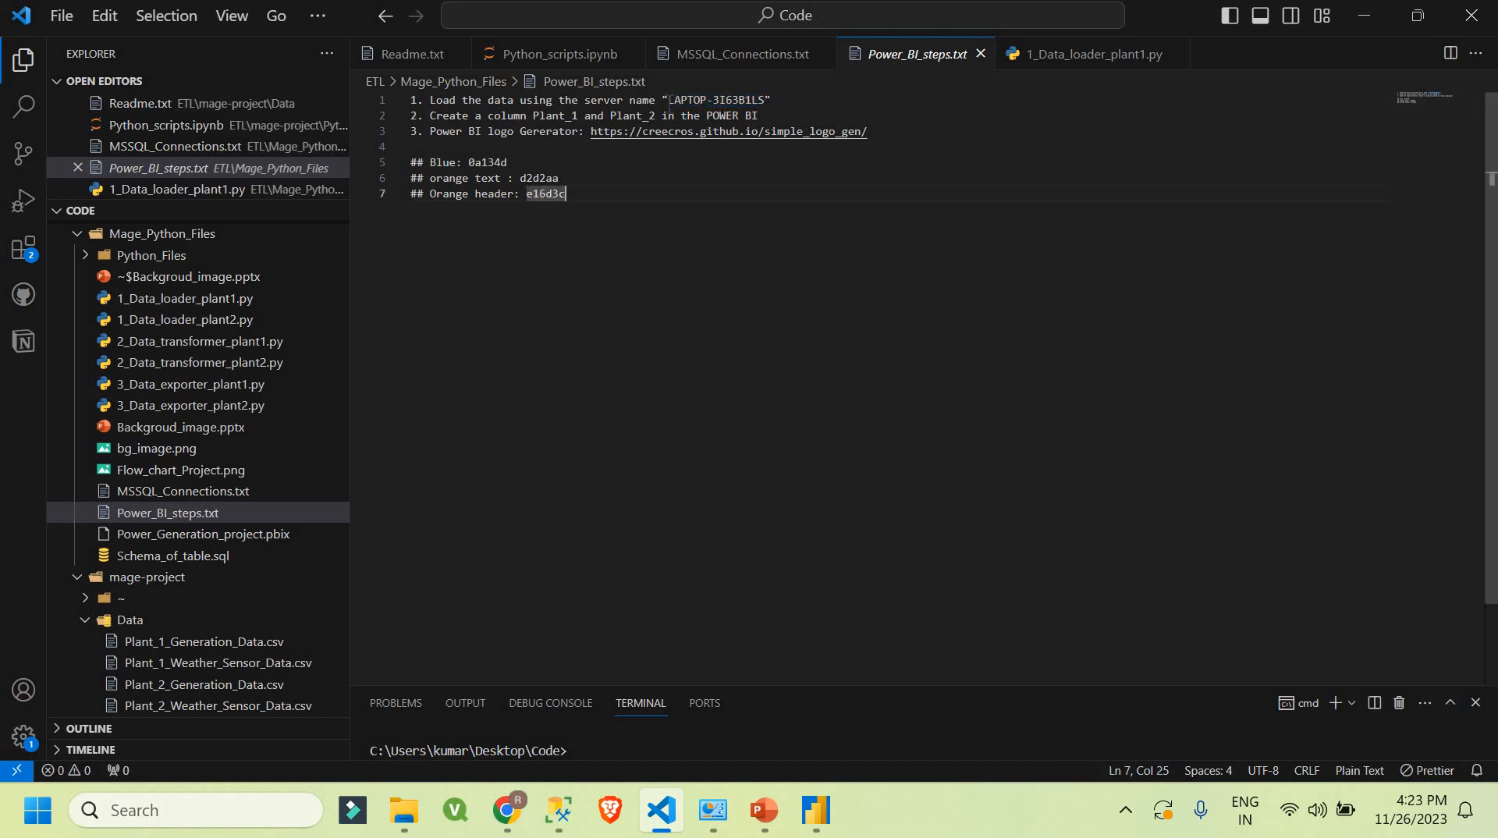
pyautogui.moveTo(661, 100); pyautogui.dragTo(767, 99)
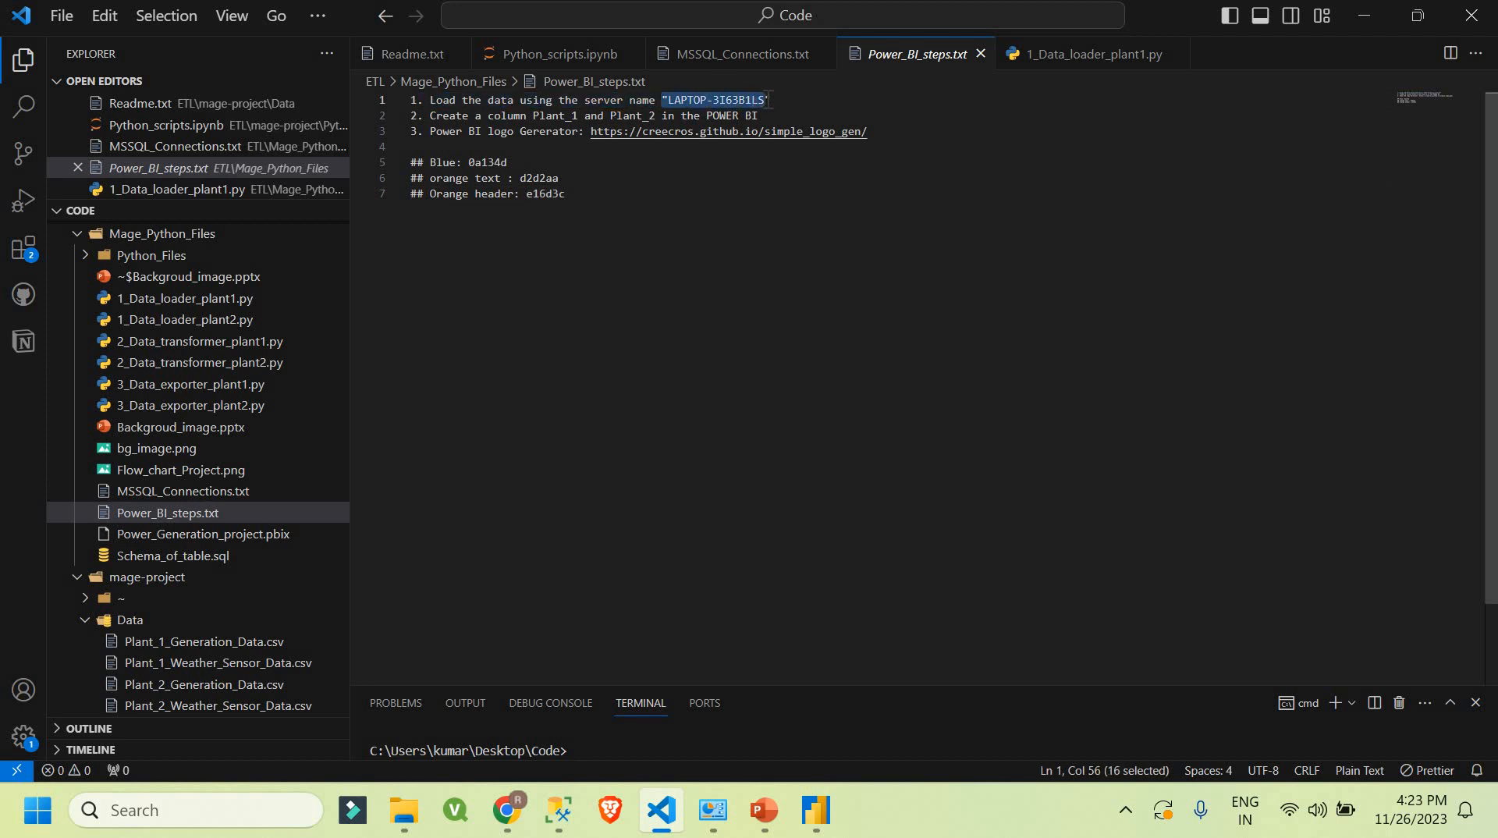
pyautogui.click(767, 99)
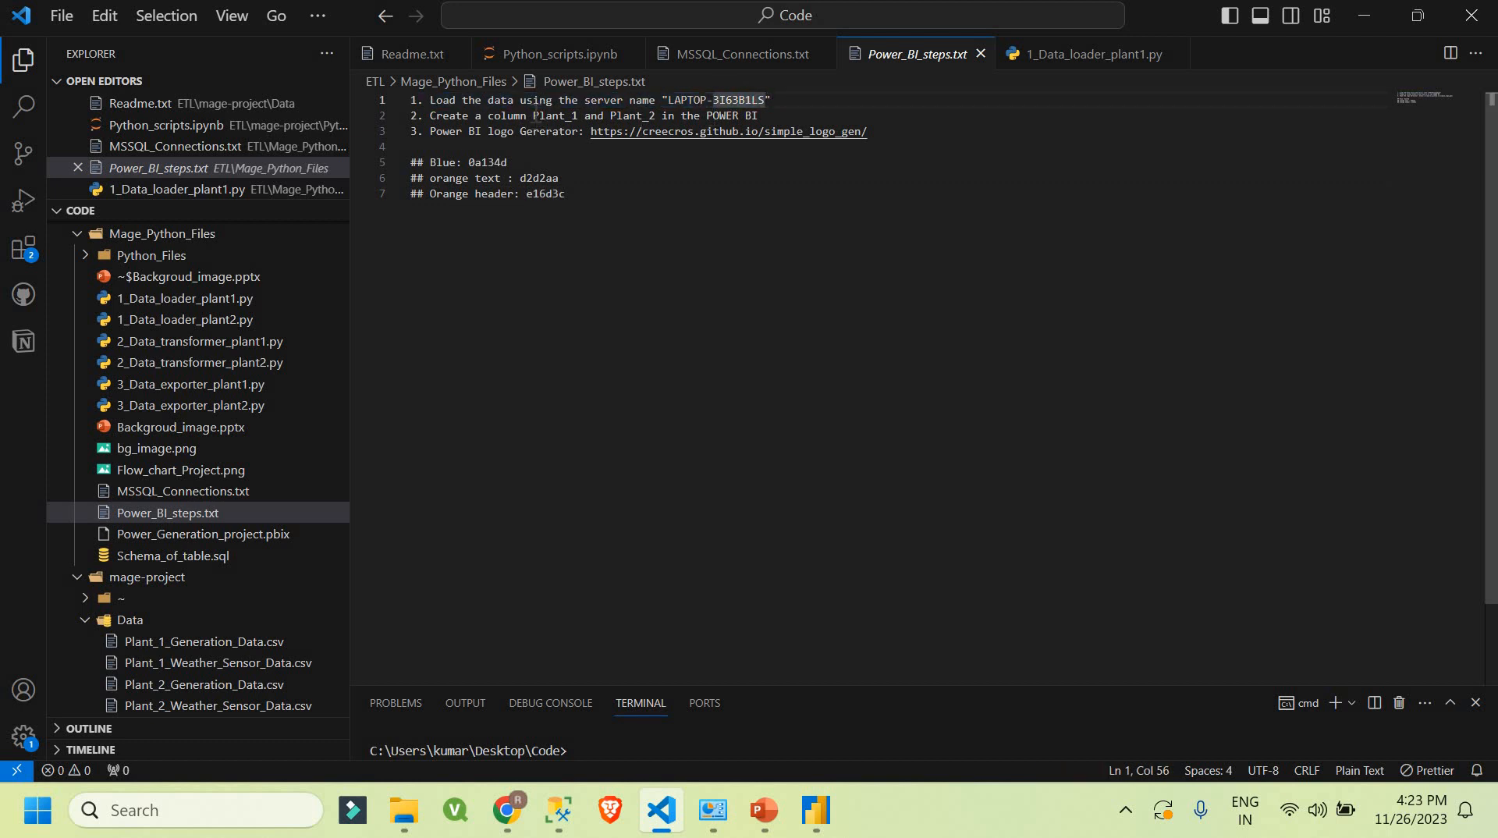
pyautogui.doubleClick(569, 115)
pyautogui.moveTo(611, 117); pyautogui.dragTo(669, 118)
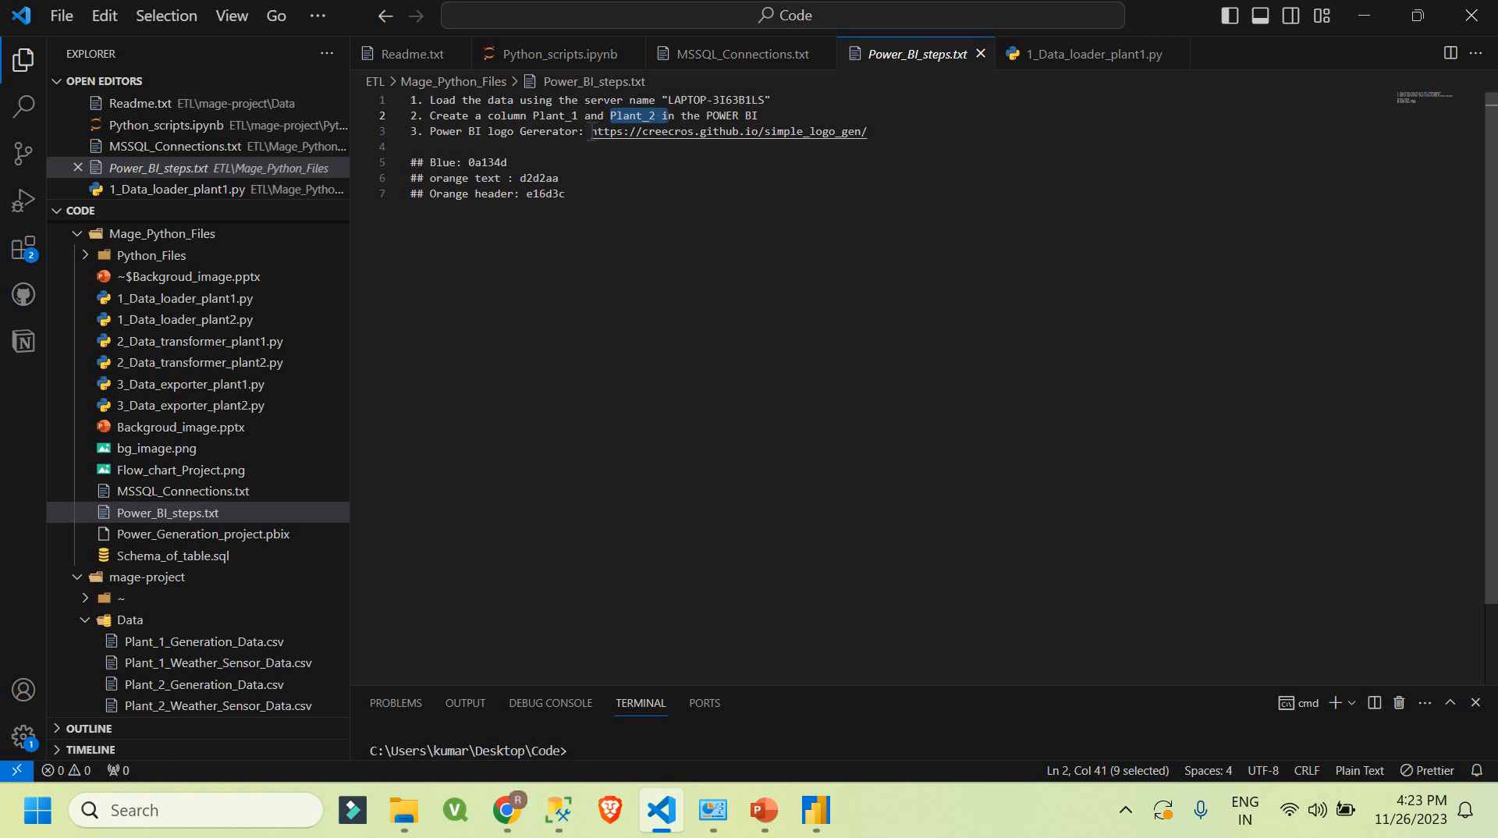
pyautogui.moveTo(590, 131); pyautogui.dragTo(871, 133)
pyautogui.hotkey('ctrl', 'c')
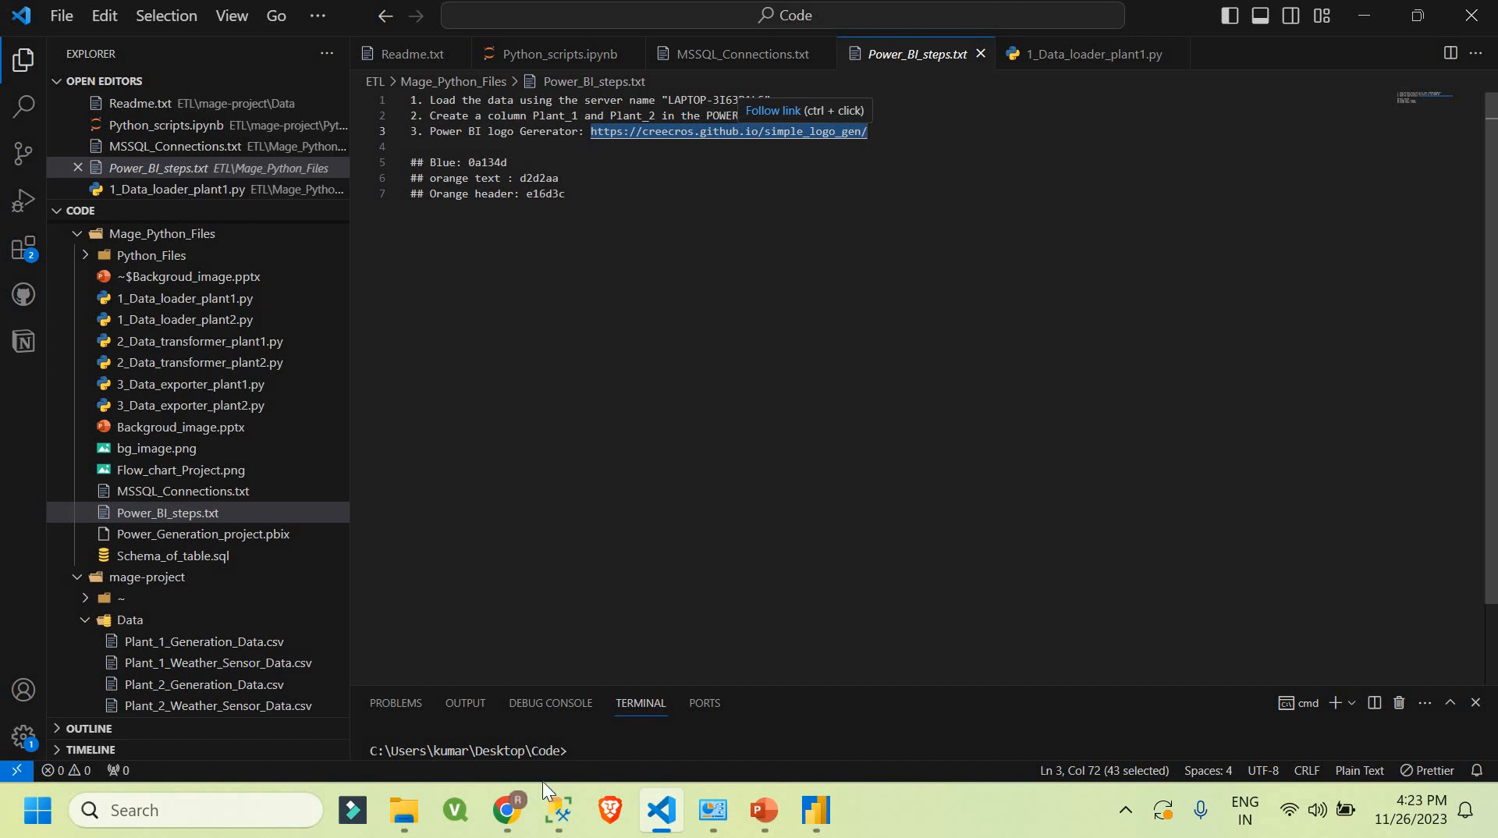
pyautogui.click(524, 797)
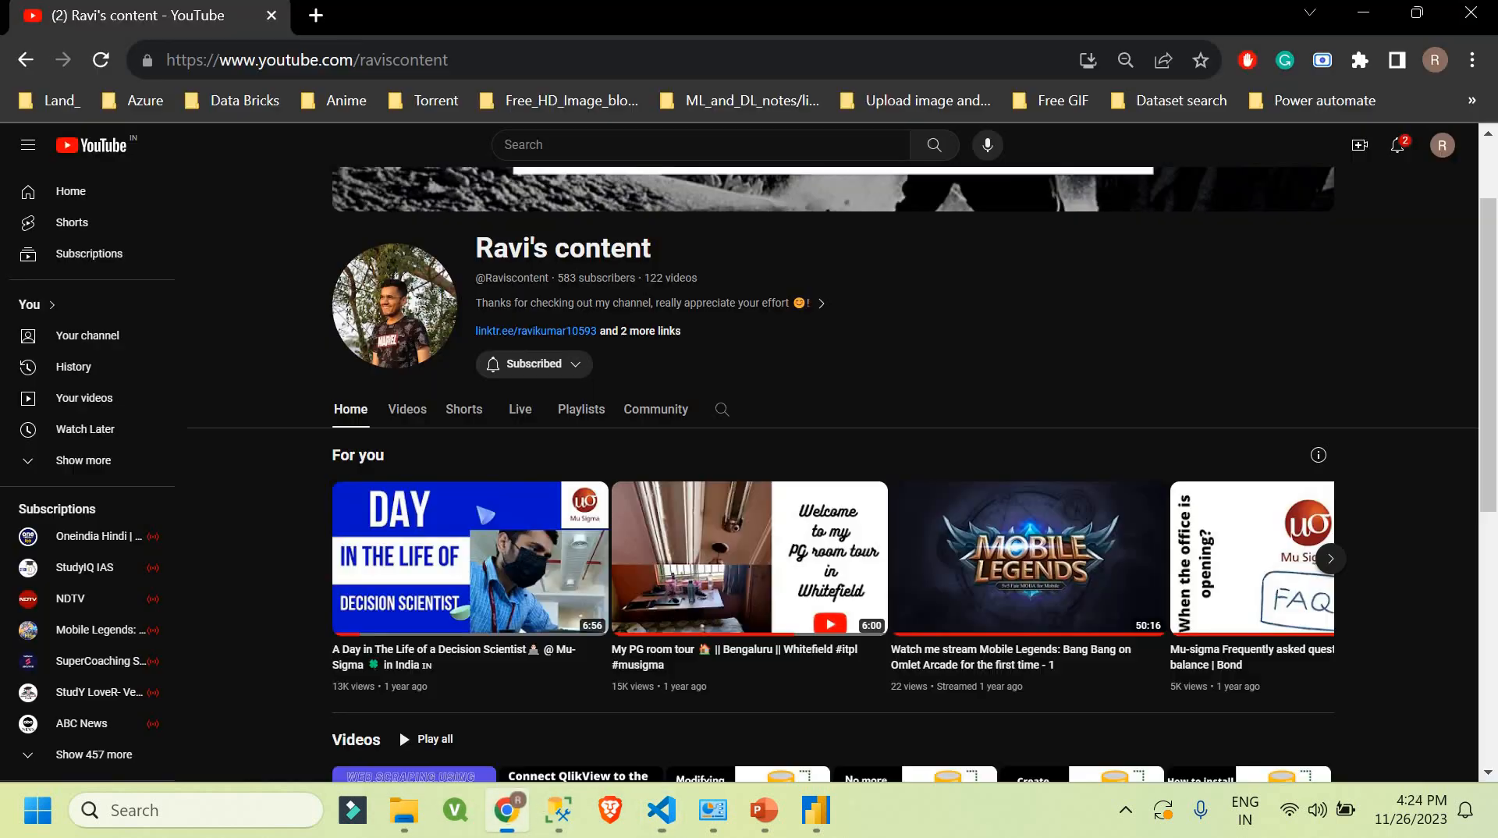
pyautogui.click(311, 19)
pyautogui.hotkey('ctrl', 'v')
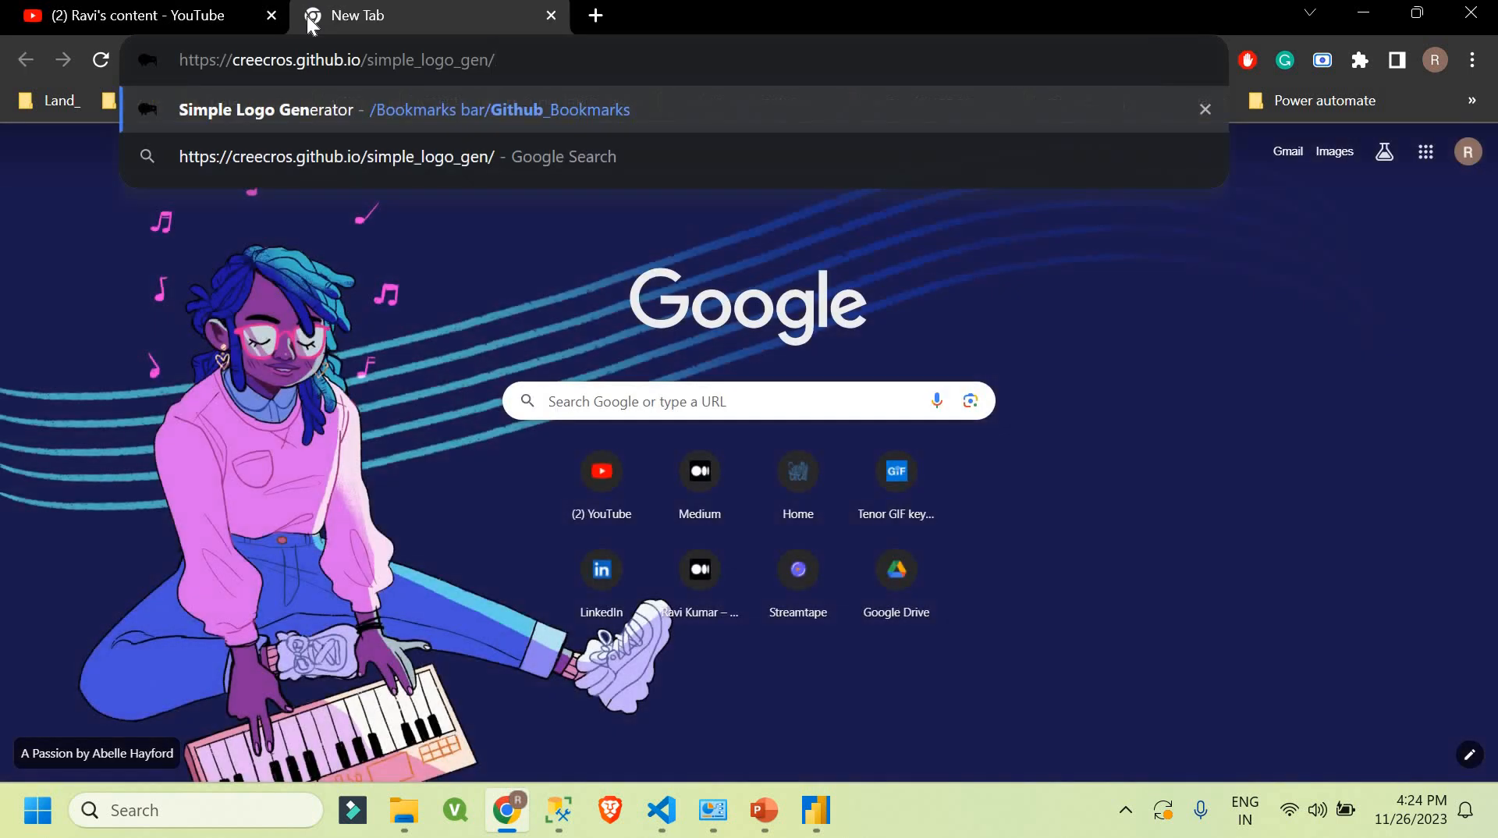
pyautogui.press('Return')
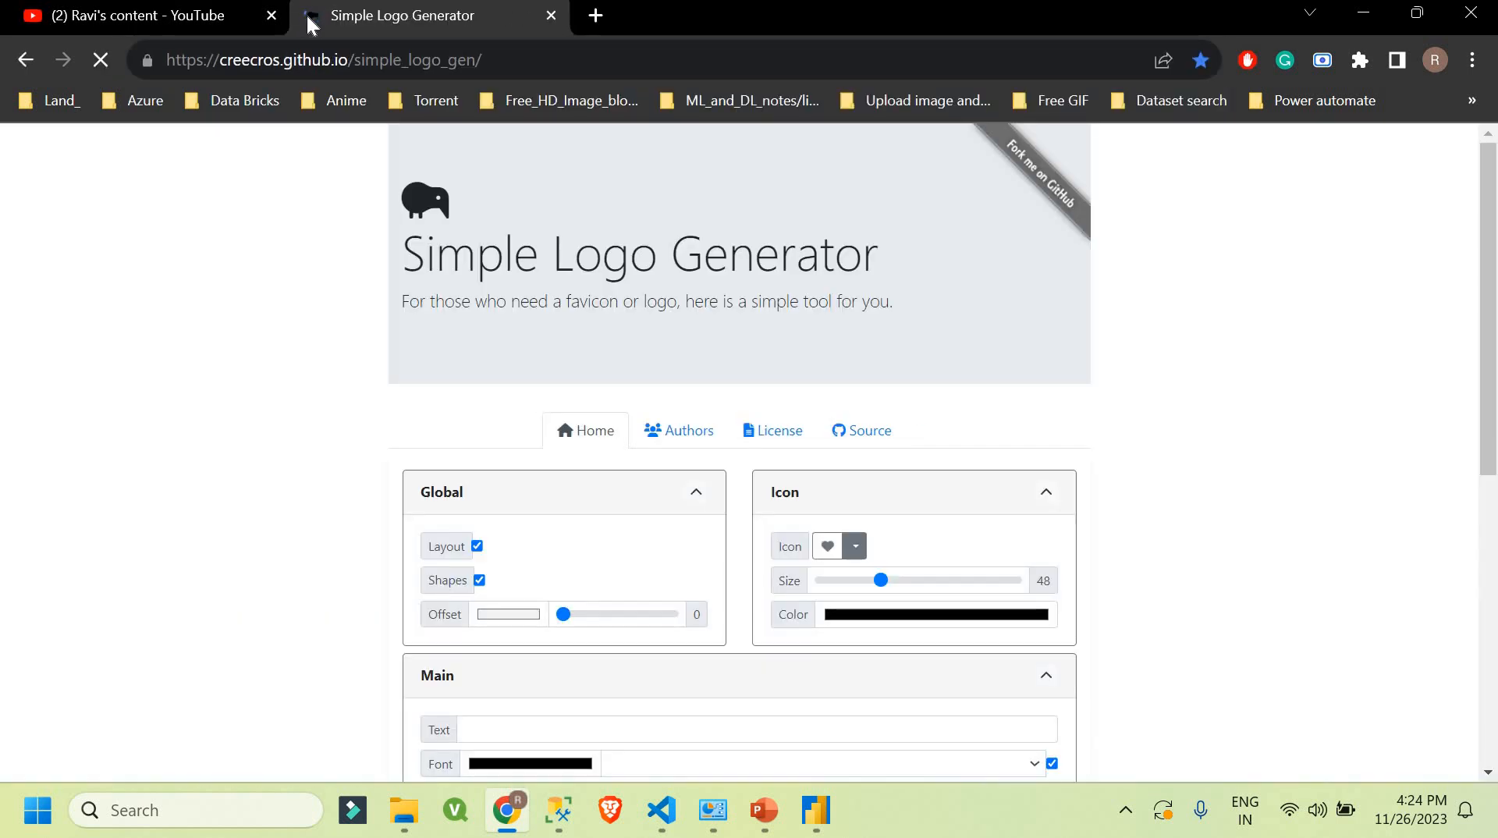
# Step: Examine the Simple Logo Generator's settings sections, its favicon and logo previews, and the available download formats
pyautogui.moveTo(505, 242); pyautogui.dragTo(819, 261)
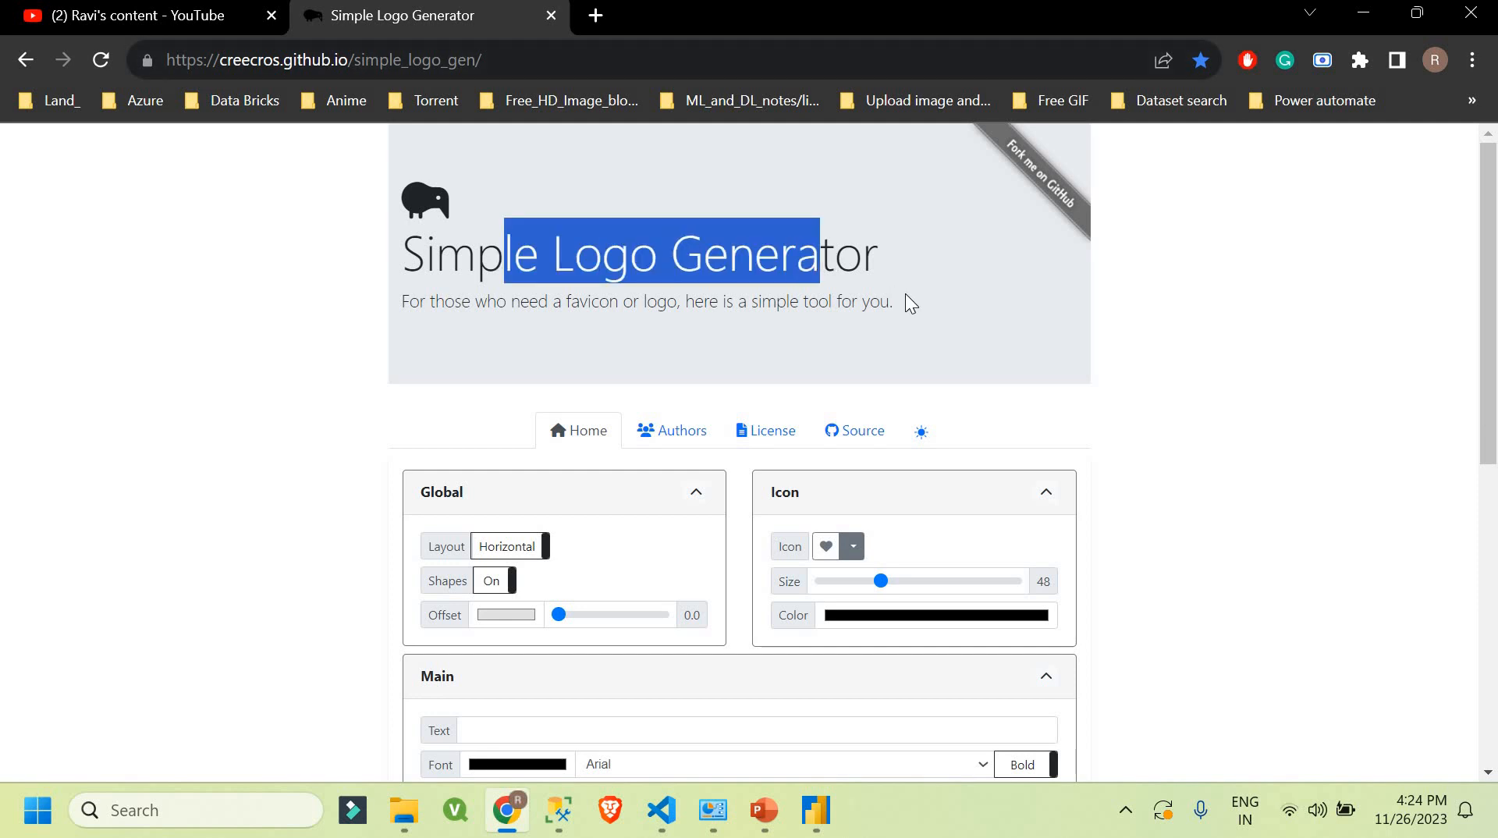
pyautogui.scroll(-3, 904, 293)
pyautogui.scroll(-2, 827, 334)
pyautogui.scroll(-4, 821, 330)
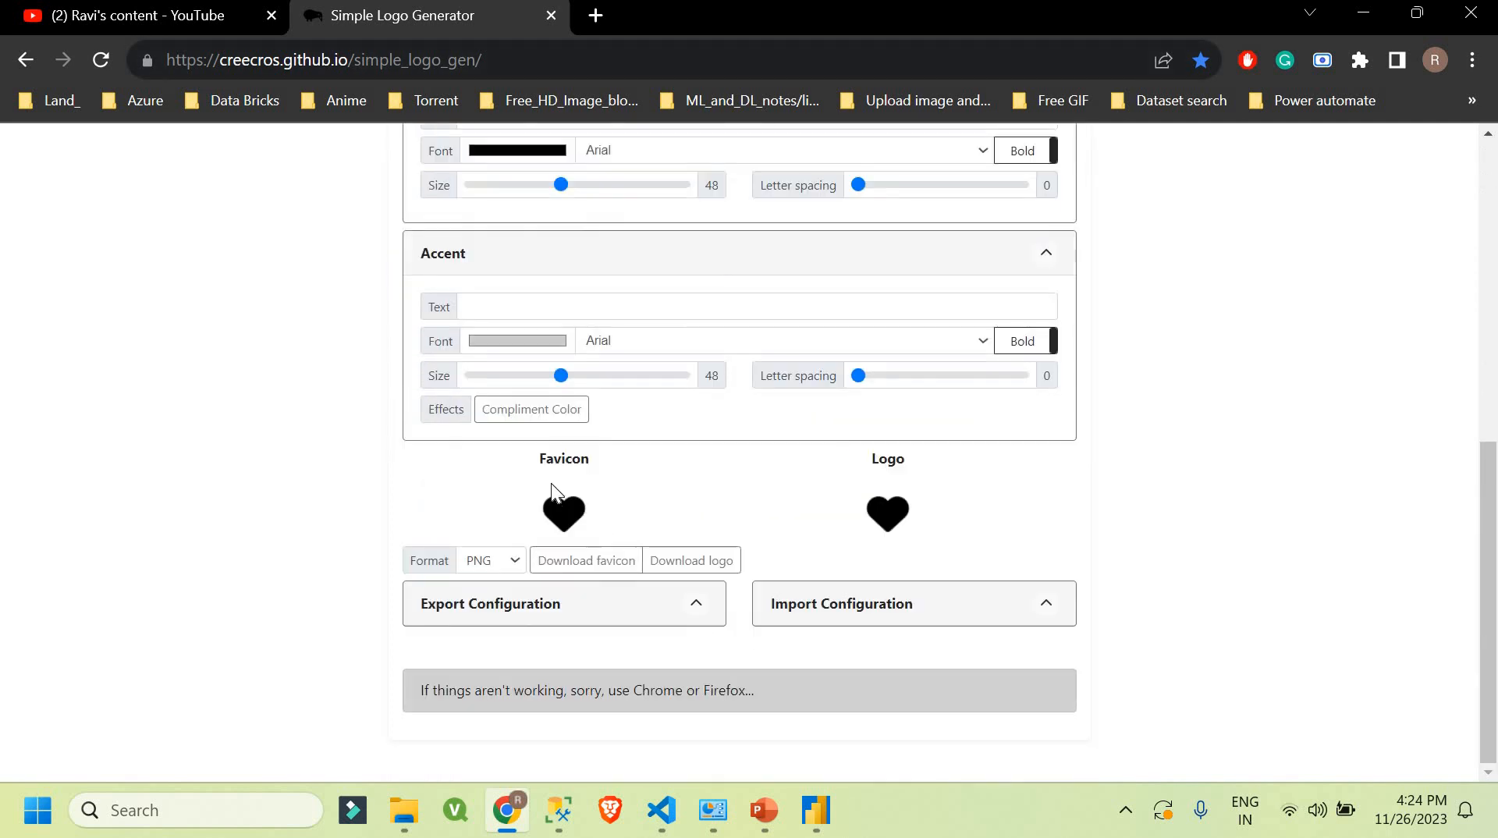
pyautogui.scroll(3, 832, 523)
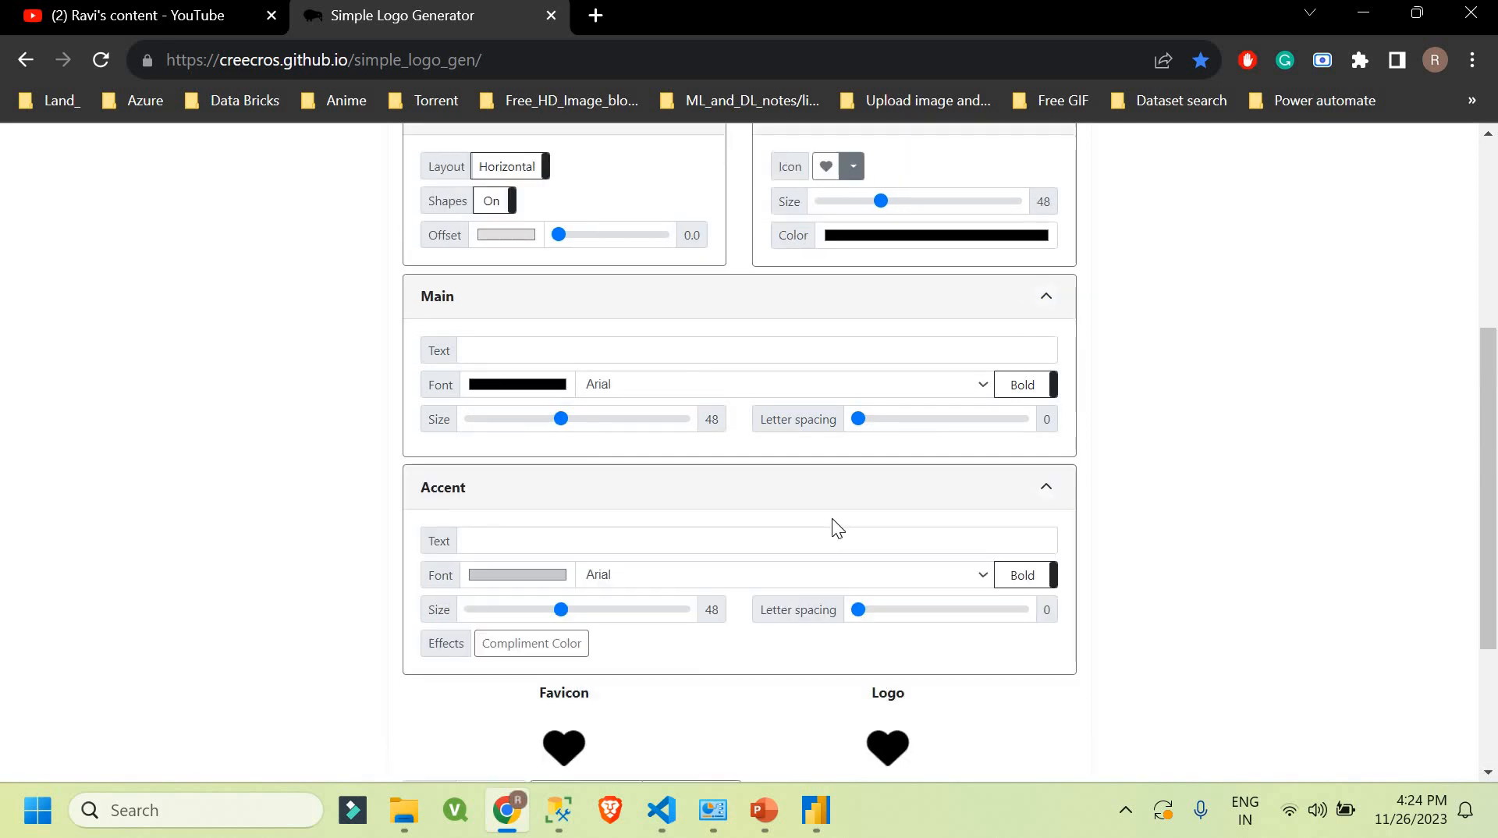
pyautogui.scroll(-3, 663, 522)
pyautogui.click(513, 560)
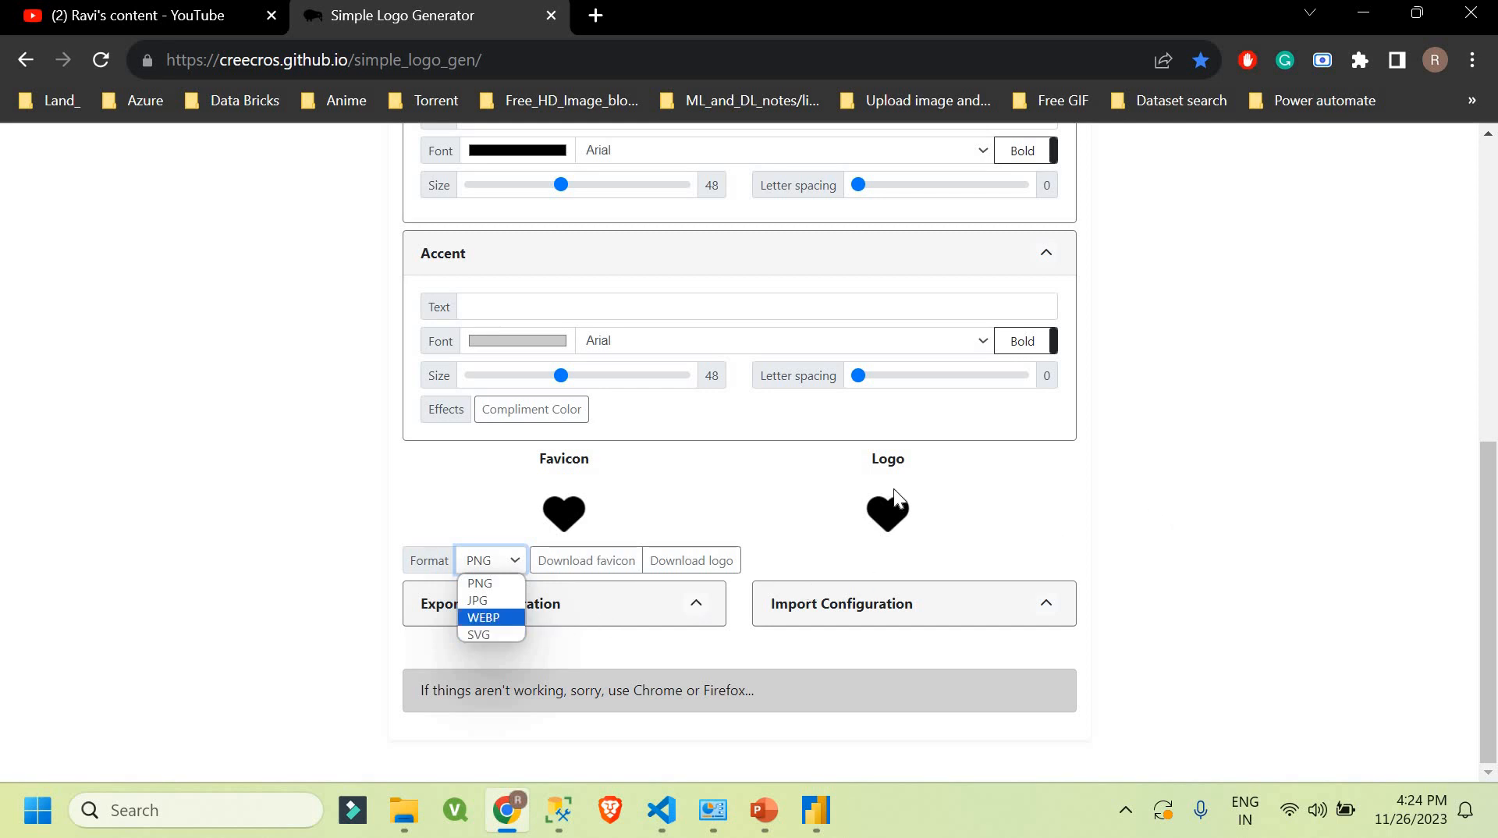
pyautogui.click(868, 482)
pyautogui.scroll(4, 868, 482)
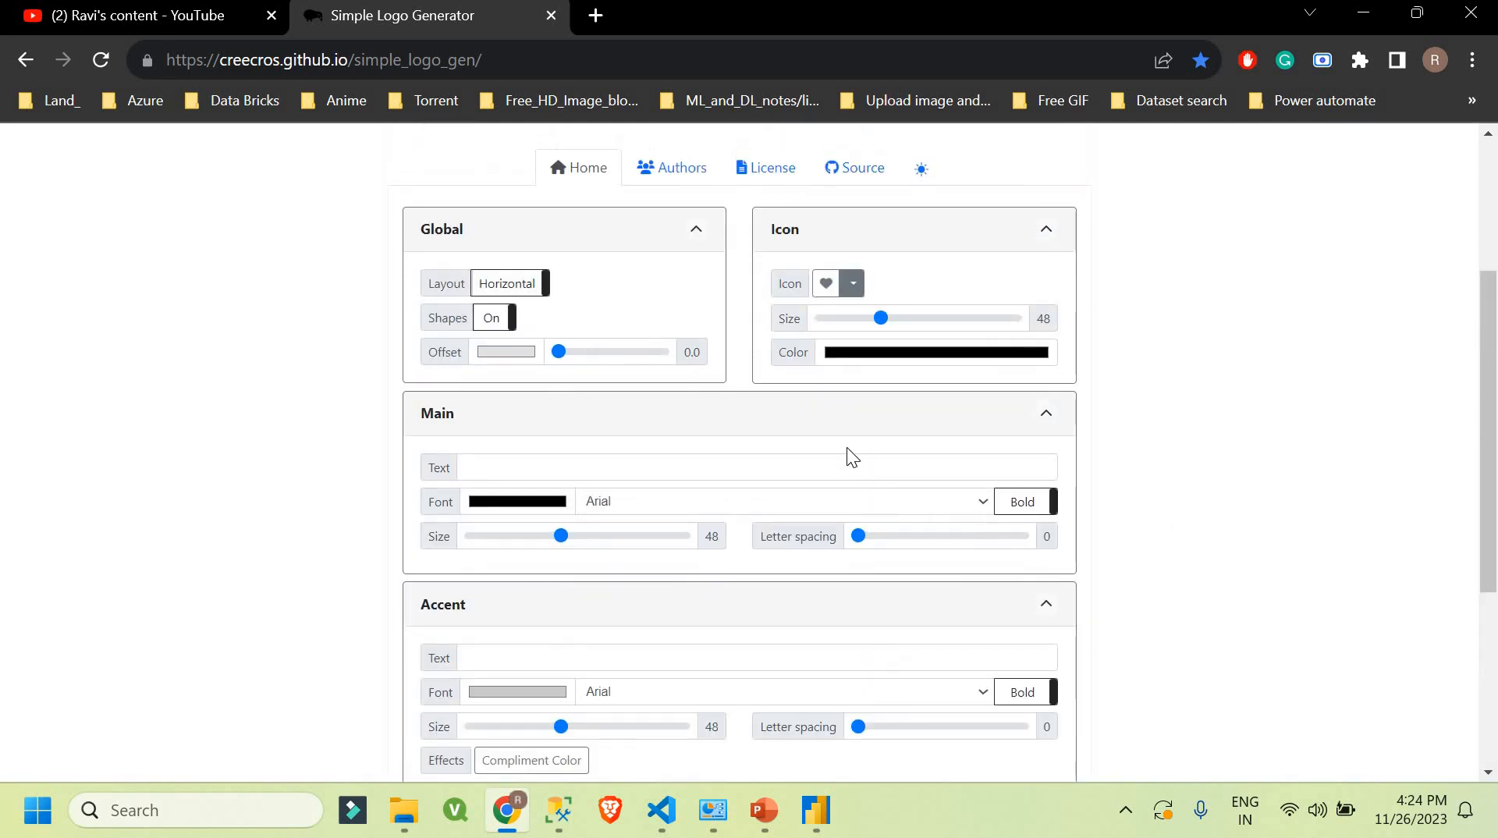
# Step: Replace the logo's heart icon with the address book icon and check the favicon and logo previews
pyautogui.click(483, 466)
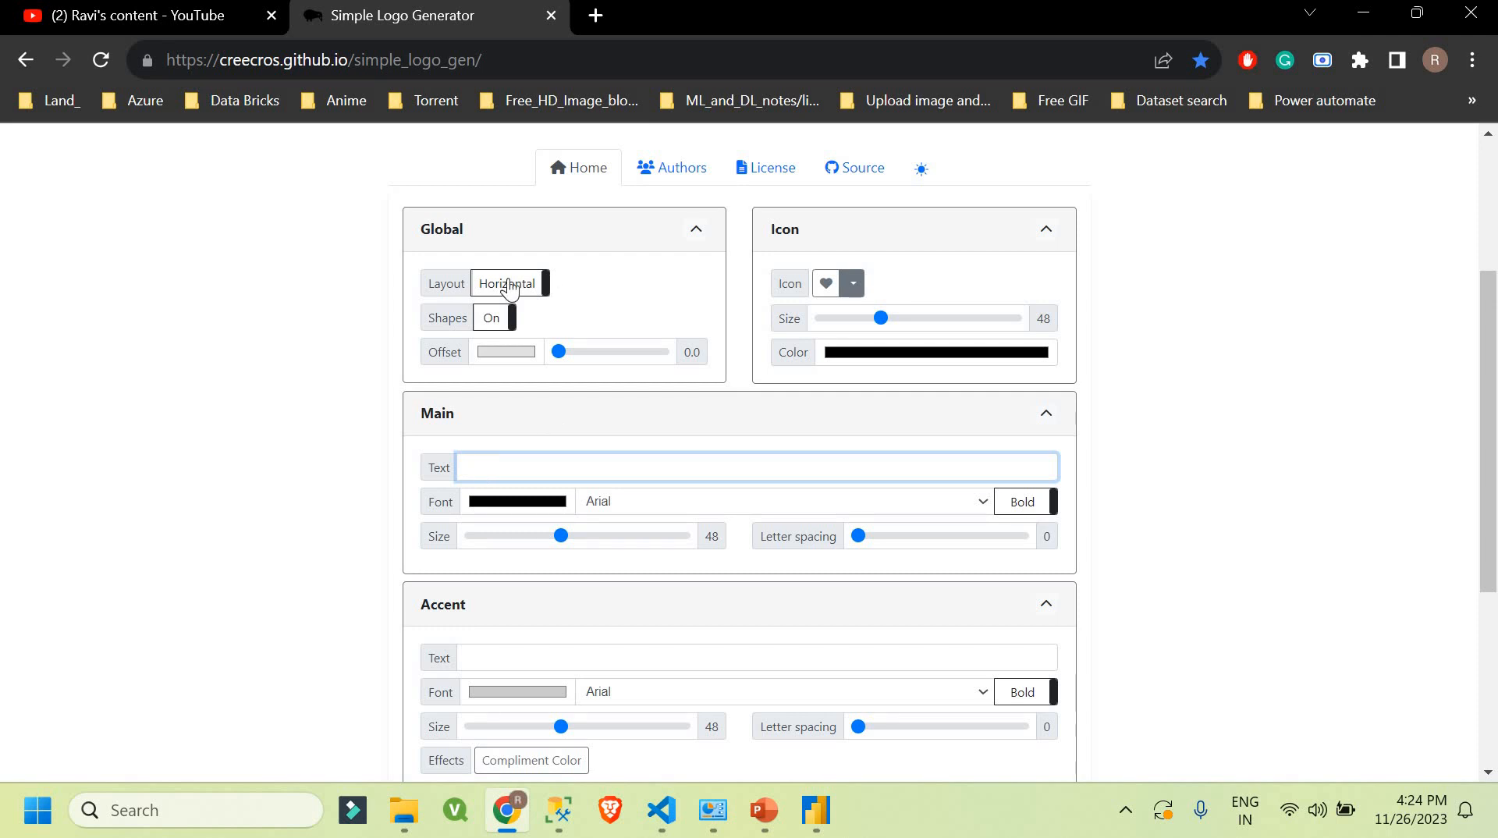
pyautogui.click(849, 289)
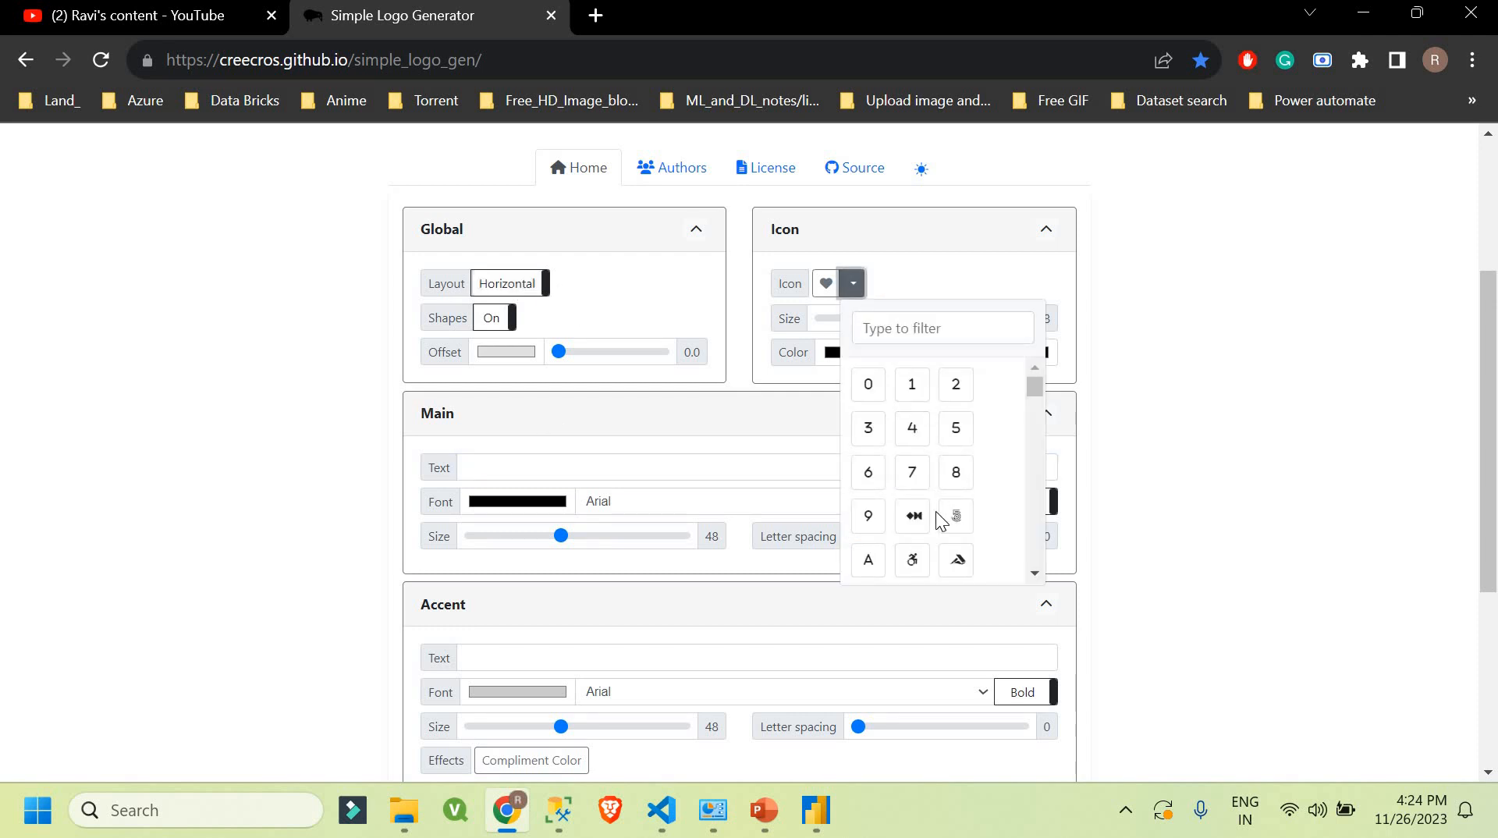
pyautogui.scroll(-3, 928, 511)
pyautogui.click(870, 491)
pyautogui.click(1220, 452)
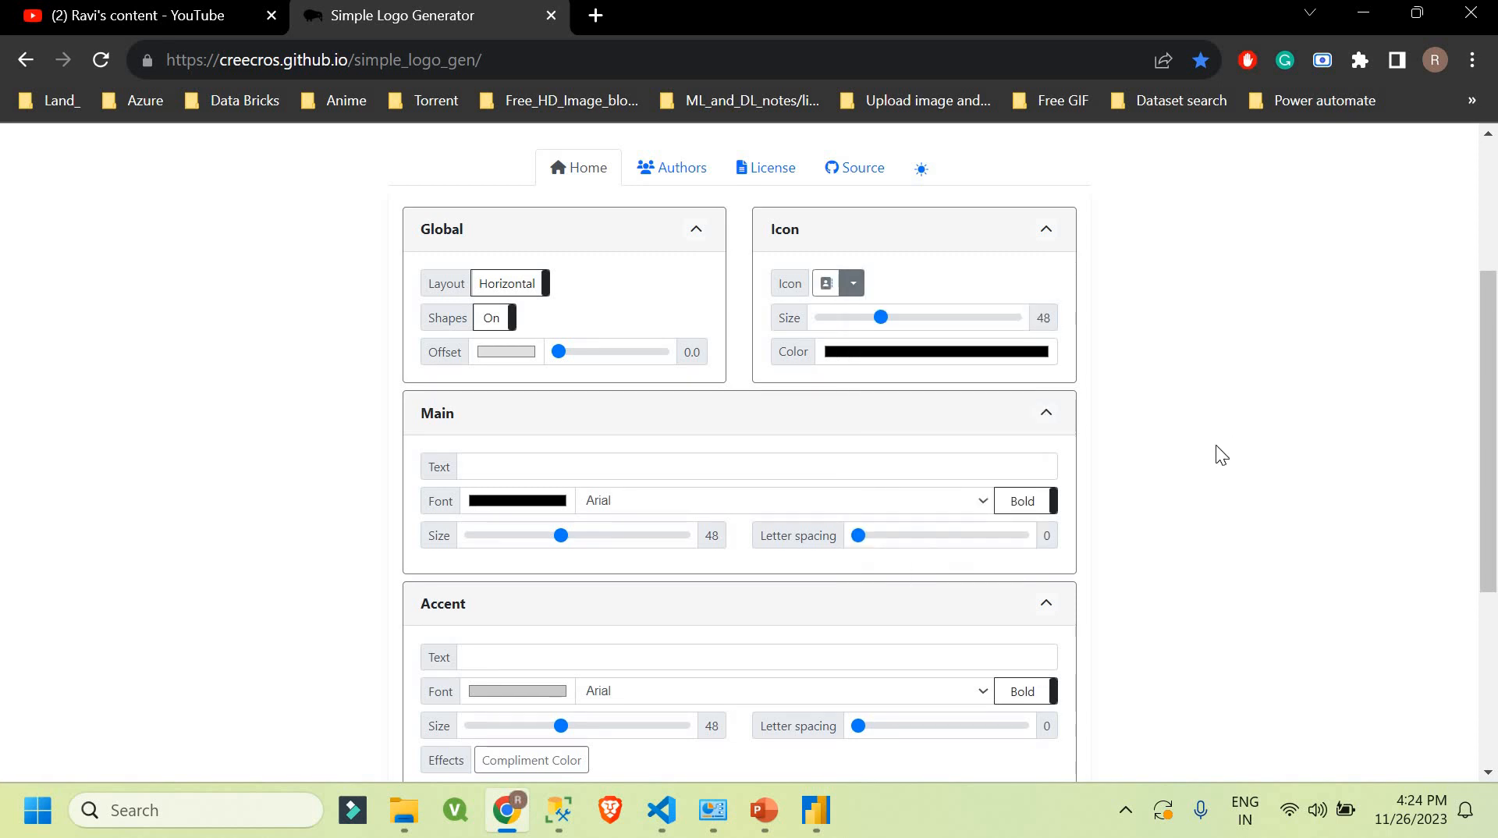
pyautogui.scroll(-5, 1215, 444)
pyautogui.scroll(8, 913, 222)
pyautogui.scroll(-8, 922, 452)
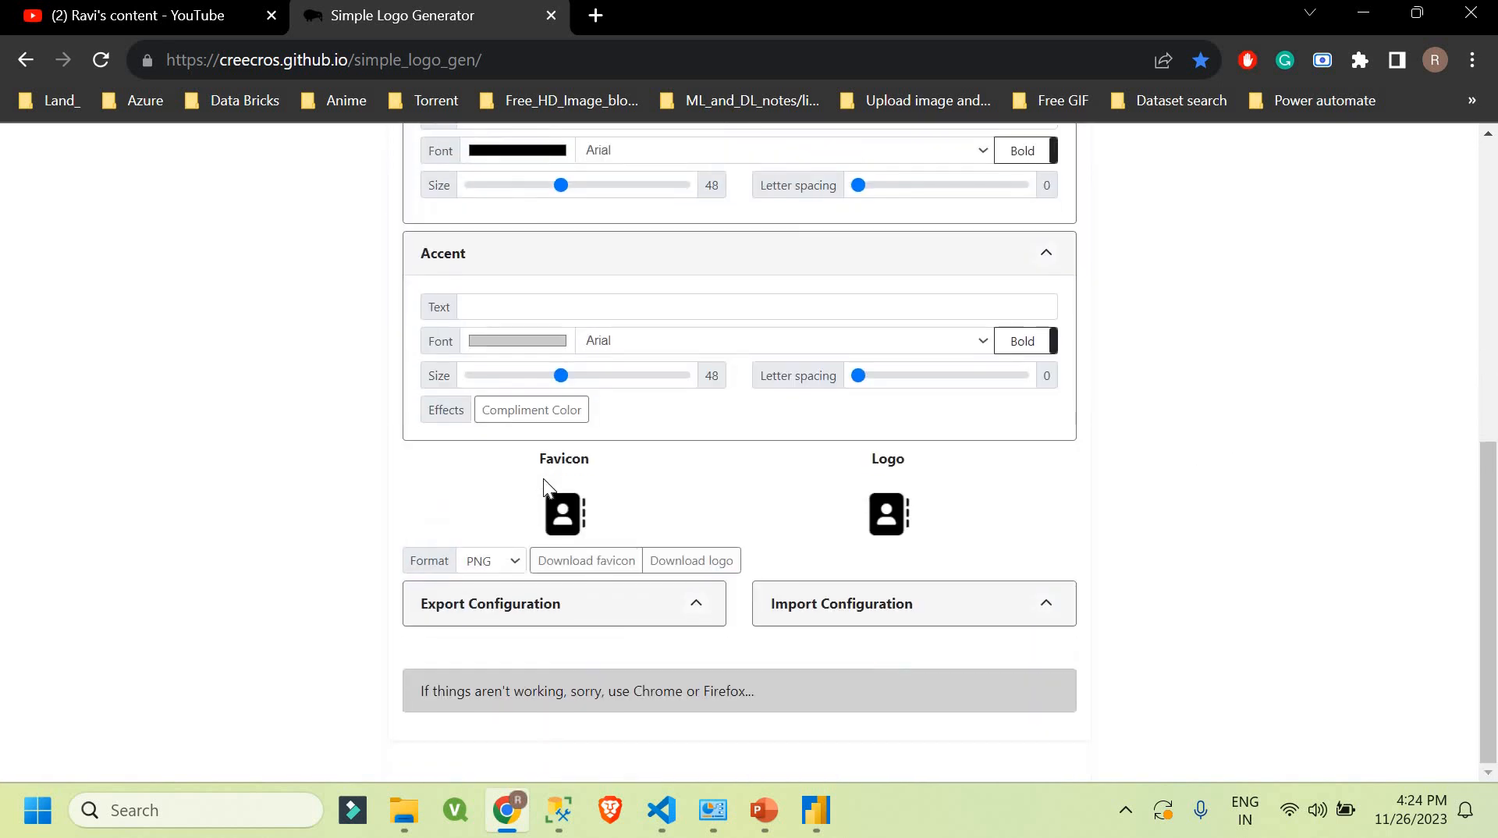
# Step: Enter "ojsahdjkhsajkd" as the logo's main text and check the logo preview
pyautogui.scroll(7, 708, 515)
pyautogui.scroll(-3, 668, 555)
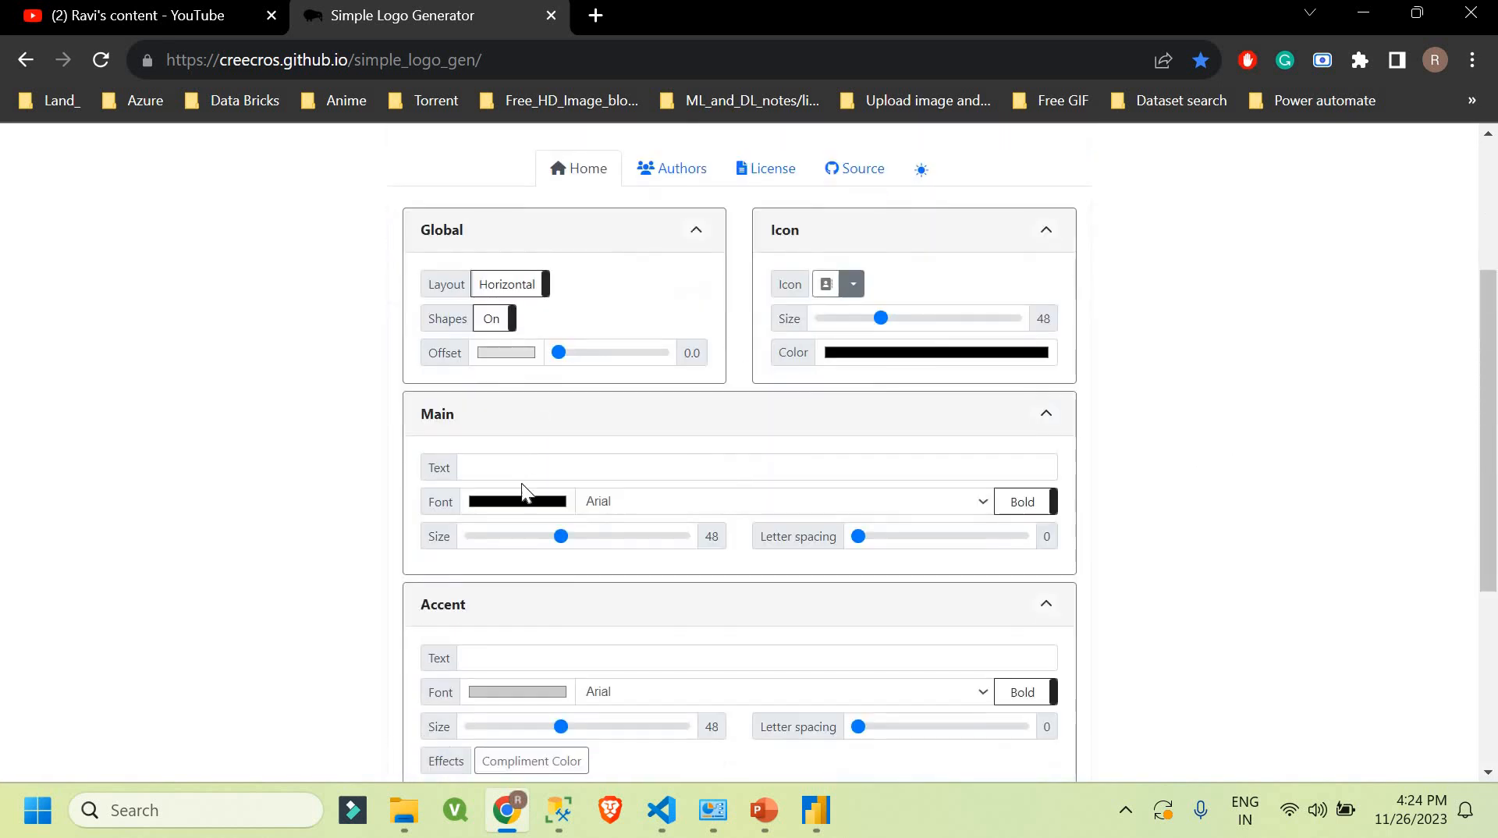
pyautogui.click(528, 475)
pyautogui.write('ojsahdjkhsajkd')
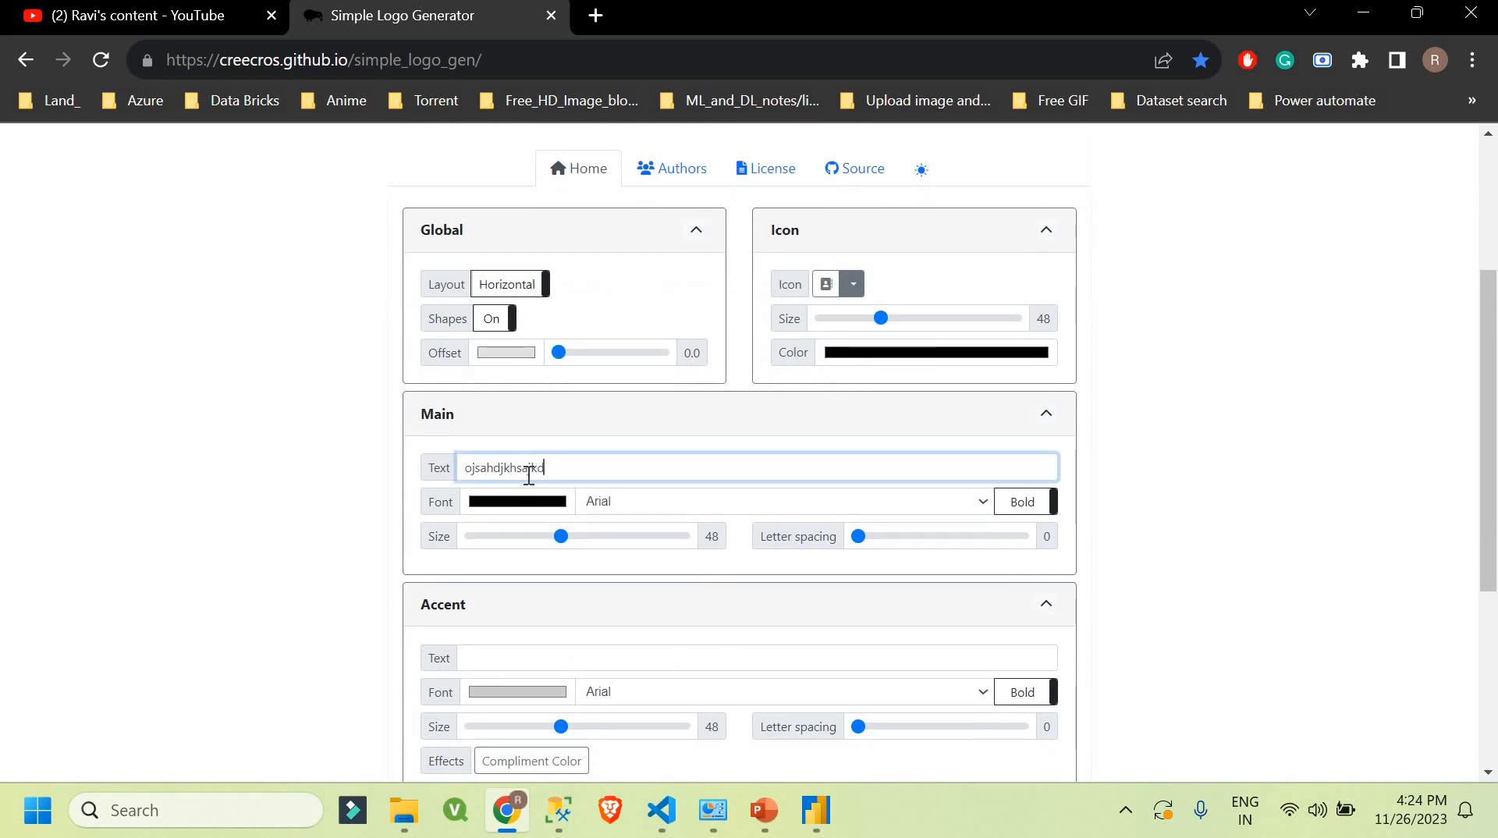
pyautogui.scroll(-5, 702, 546)
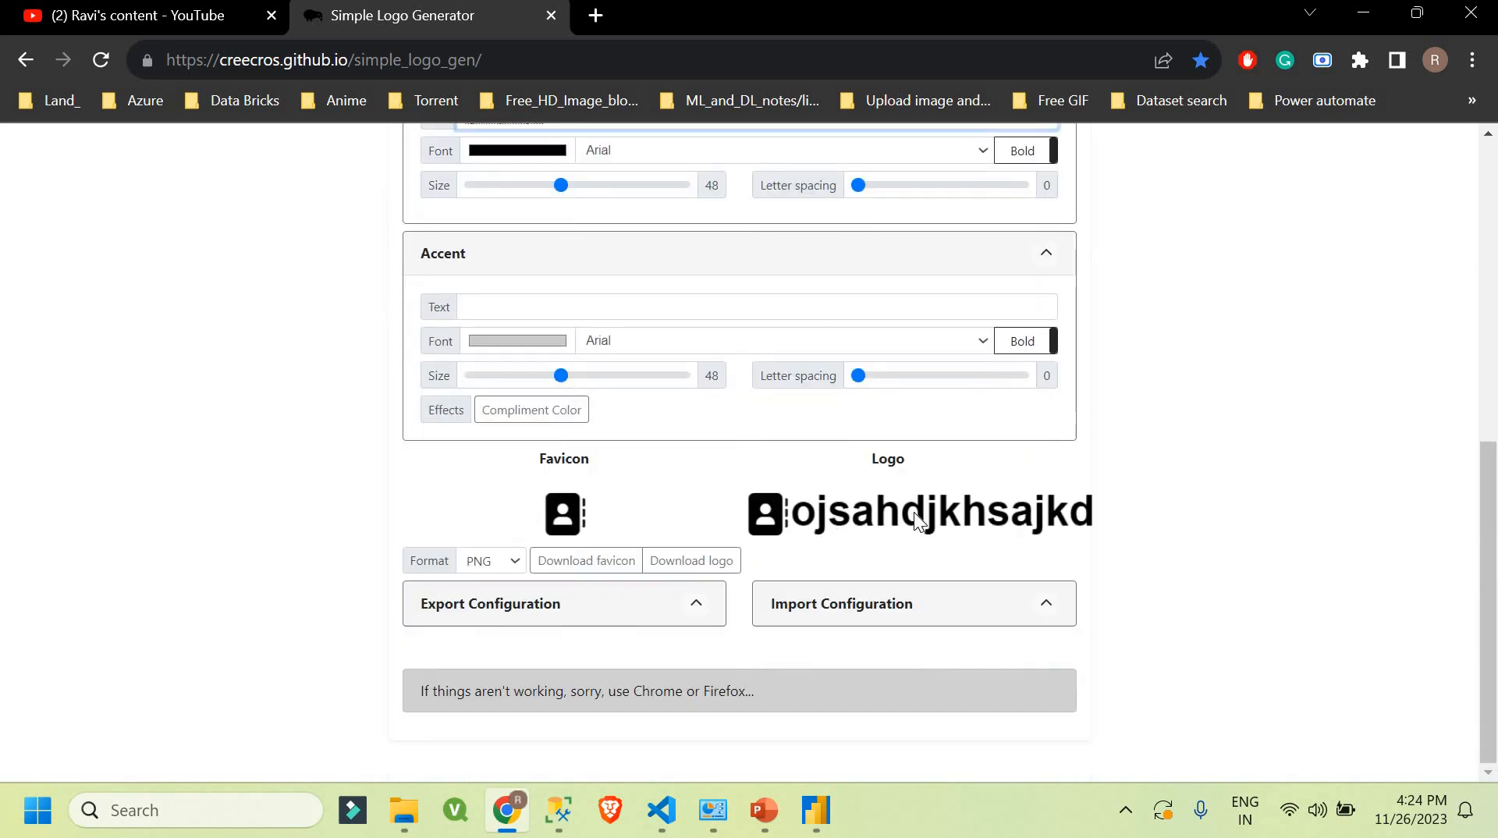
pyautogui.click(1004, 517)
pyautogui.scroll(5, 1004, 516)
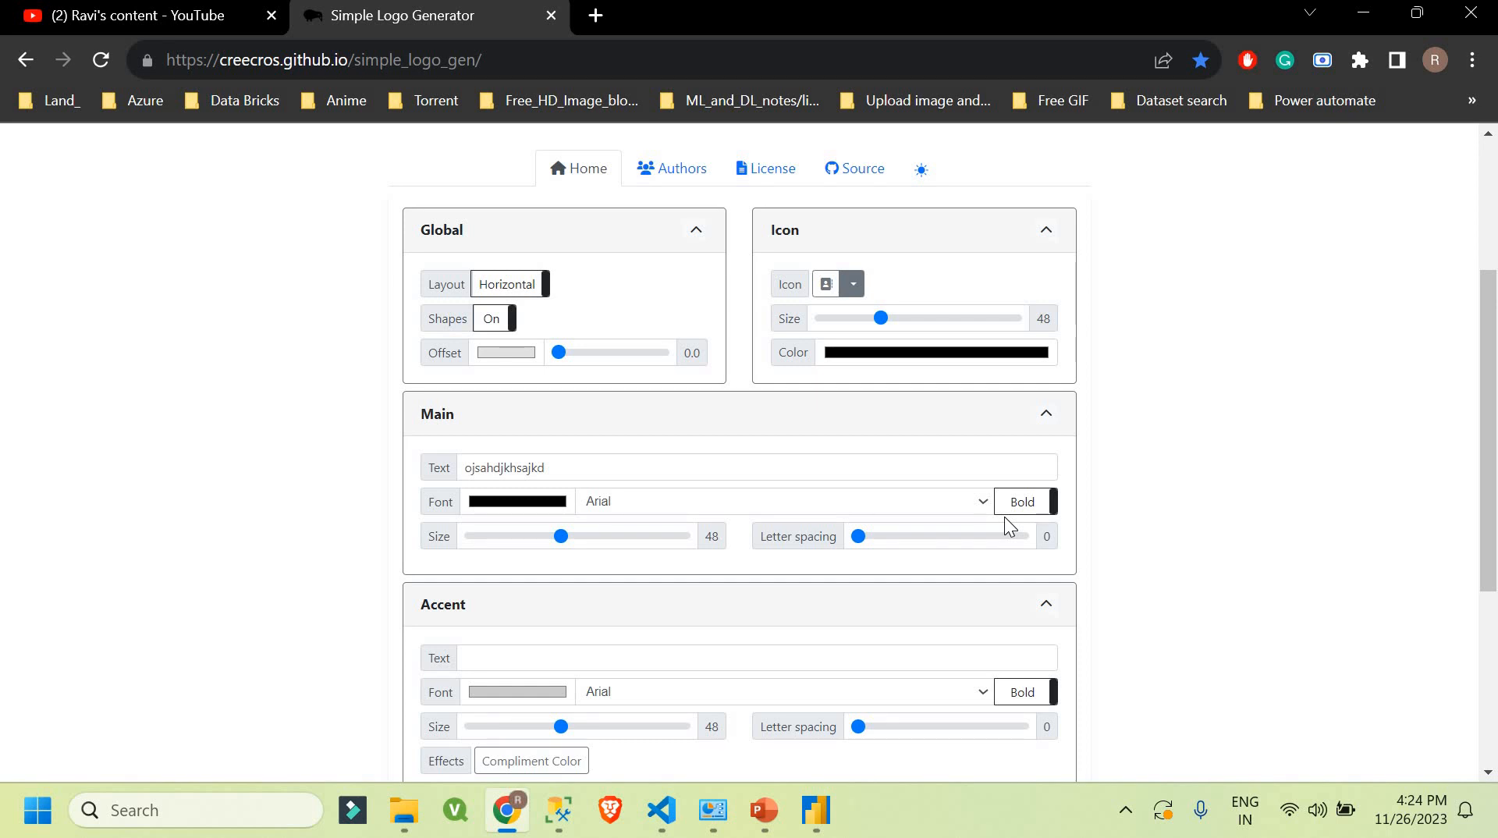
# Step: Switch to the Backgroud_image presentation in PowerPoint and duplicate slide 1
pyautogui.moveTo(763, 808)
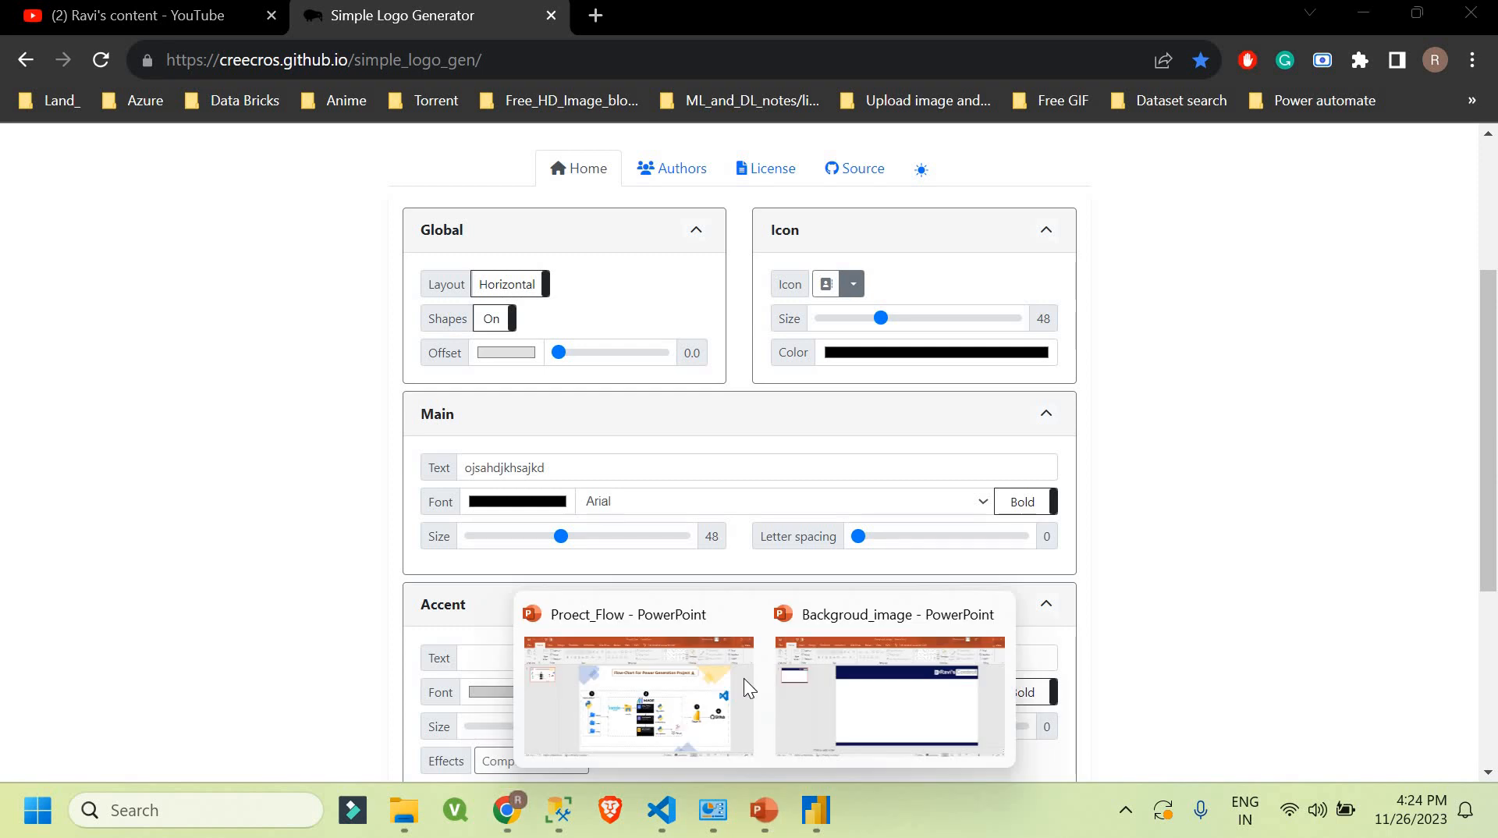
pyautogui.click(864, 658)
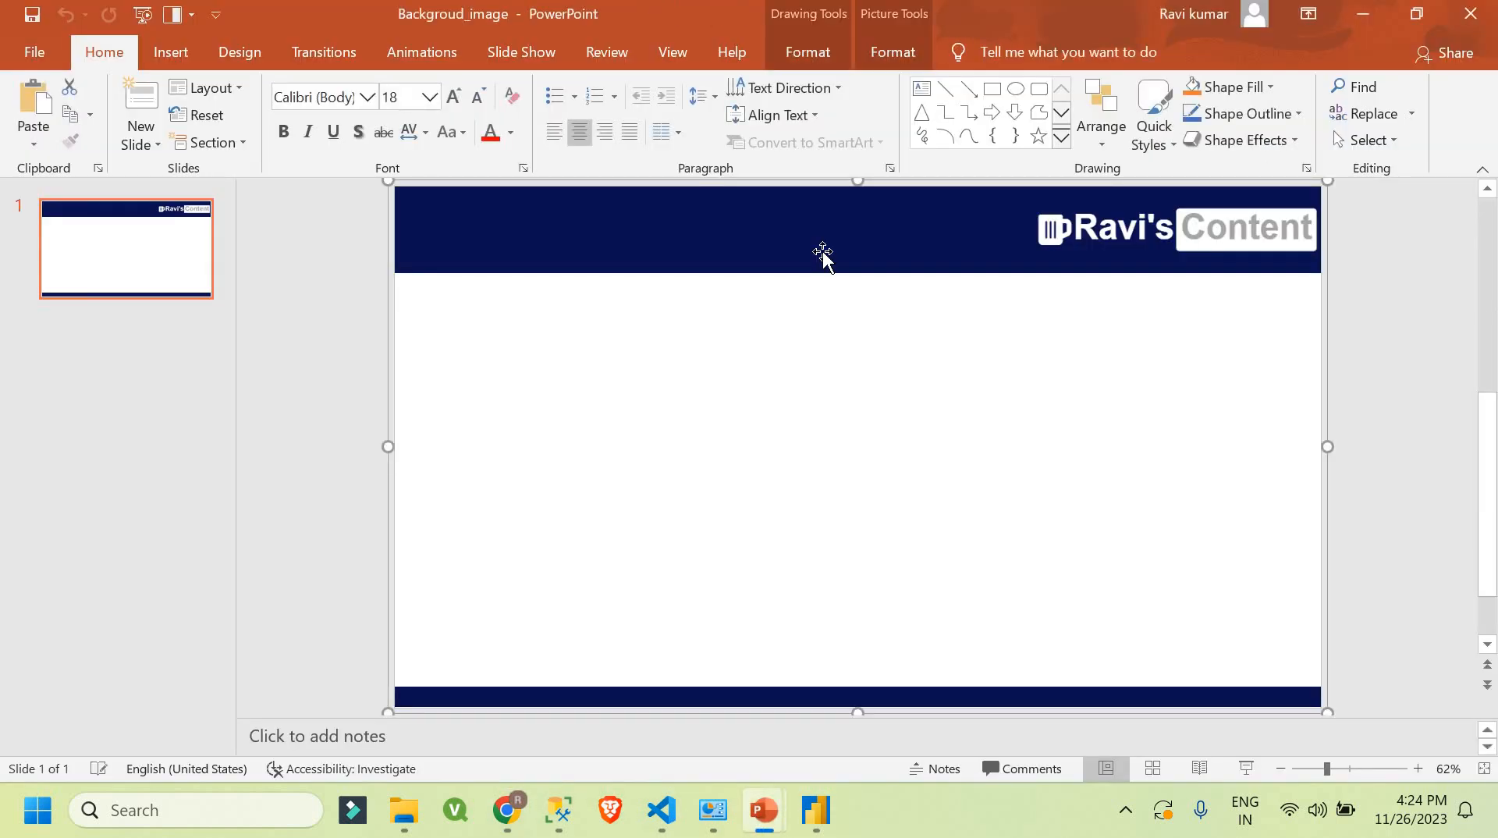
pyautogui.rightClick(65, 244)
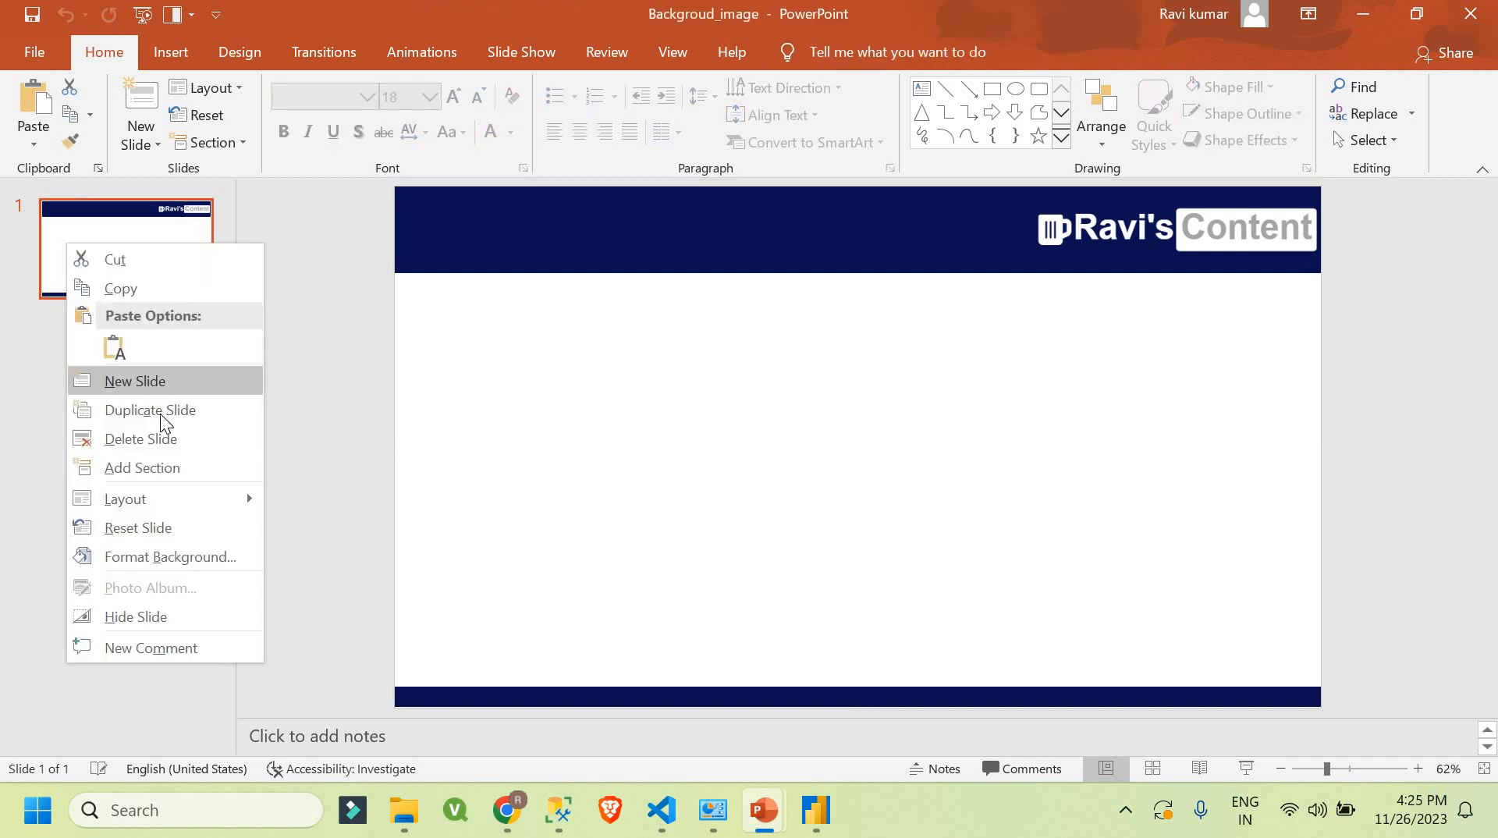
pyautogui.click(161, 412)
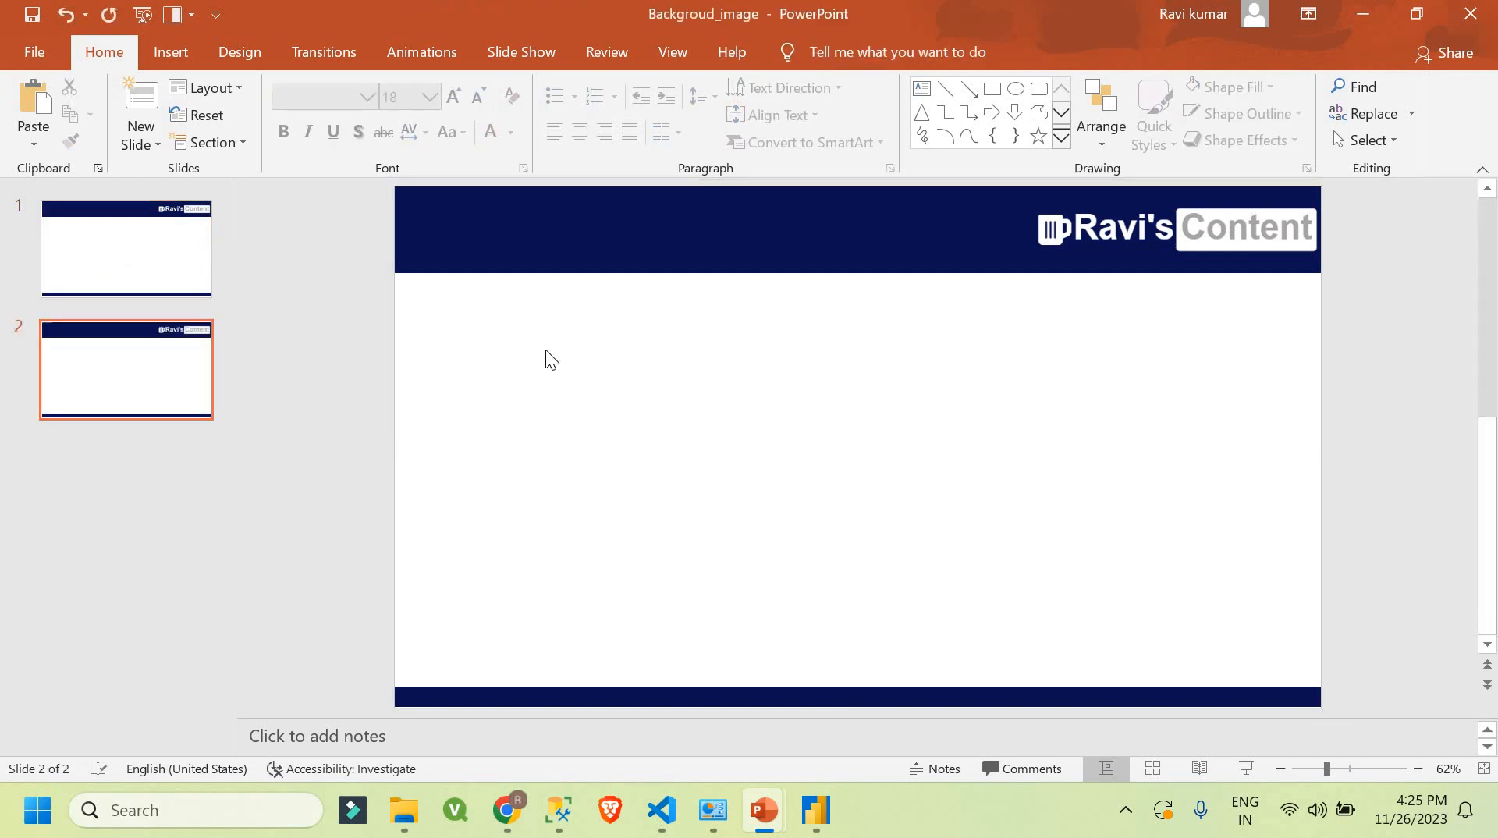
# Step: Ungroup the background design on slide 2 into separate objects
pyautogui.click(591, 229)
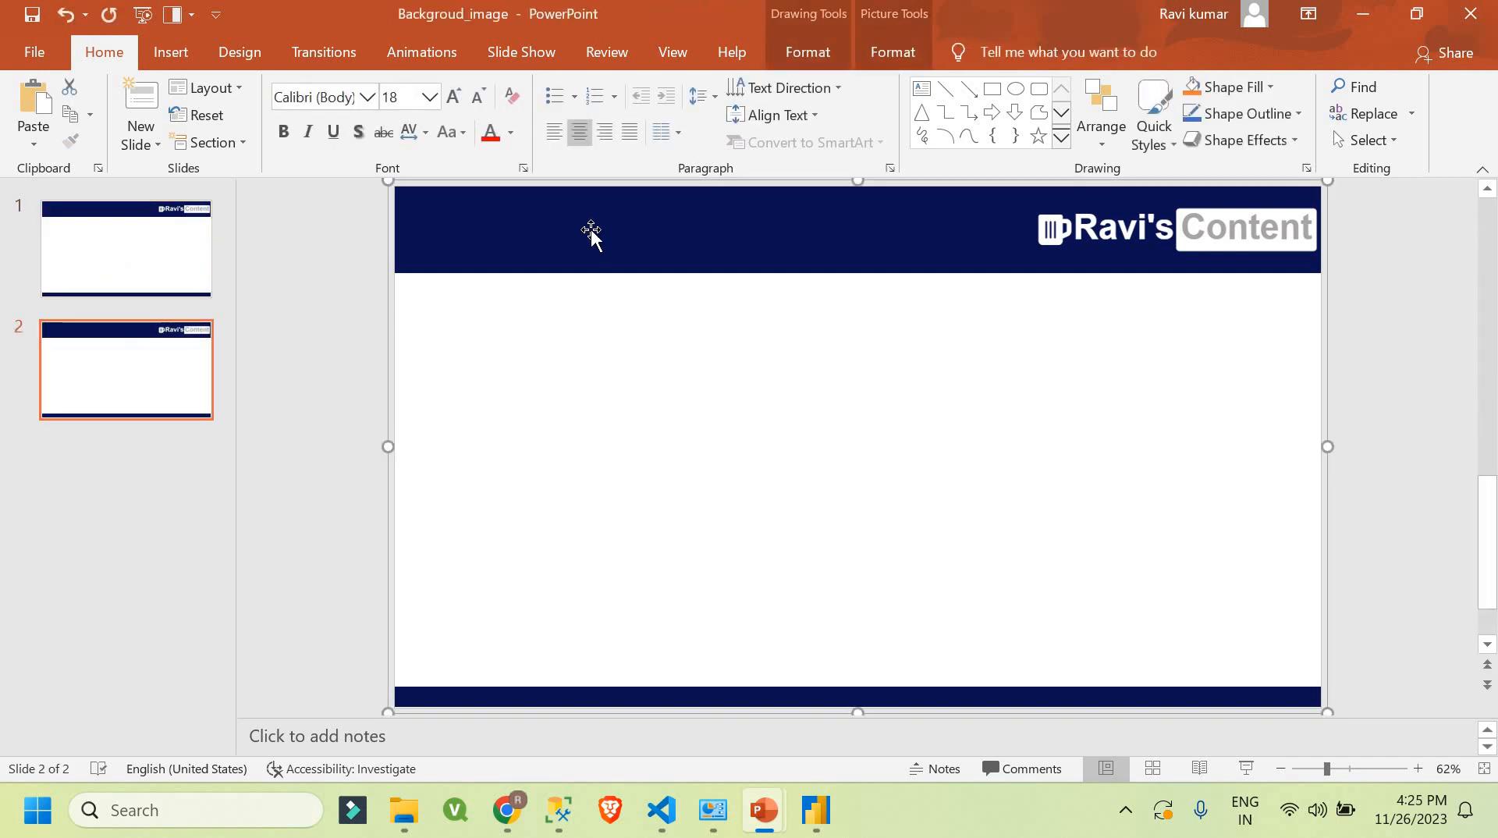
pyautogui.rightClick(591, 229)
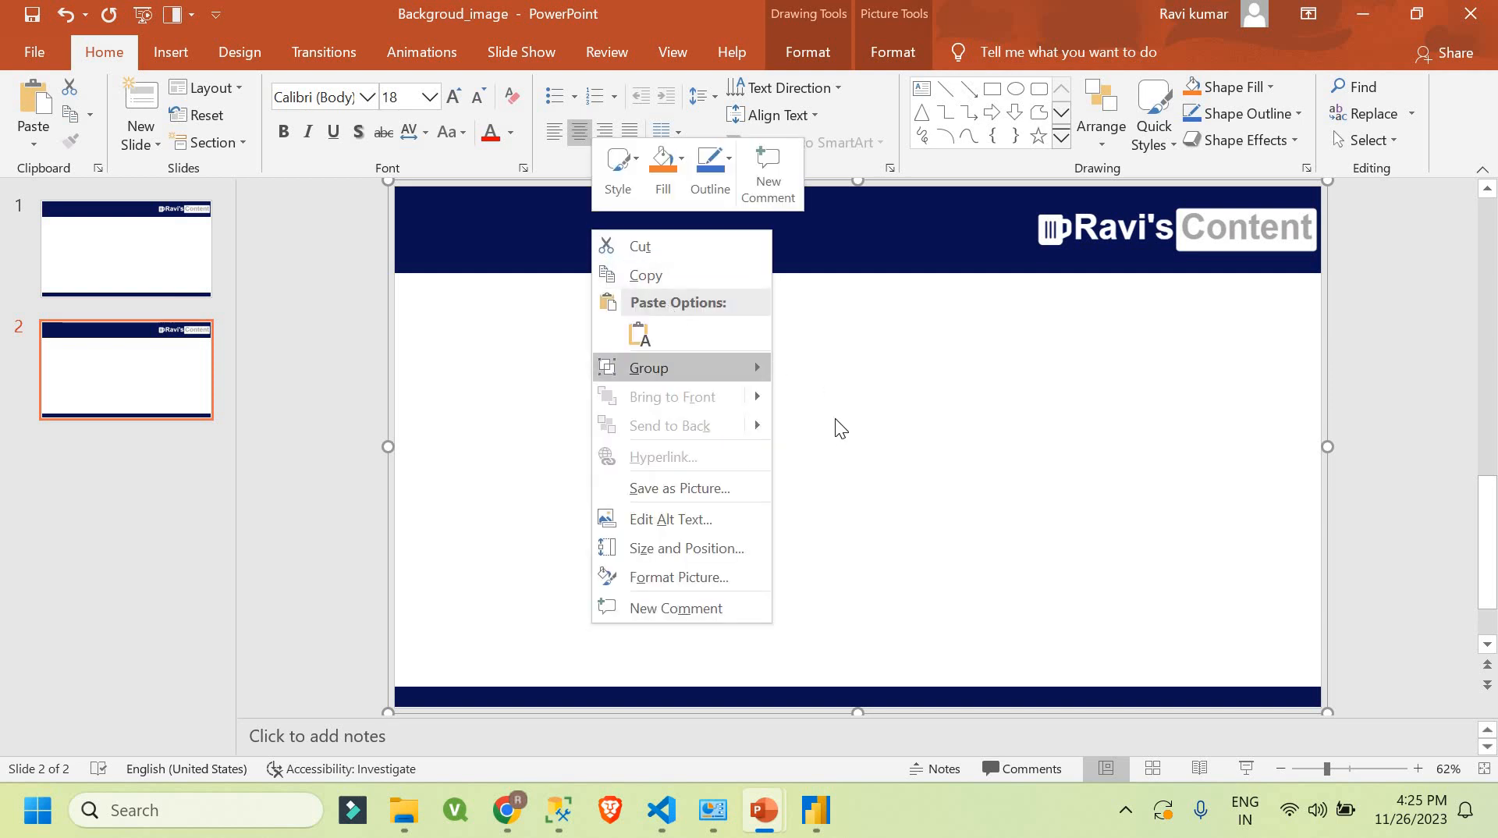
pyautogui.moveTo(718, 366)
pyautogui.click(790, 430)
pyautogui.click(775, 369)
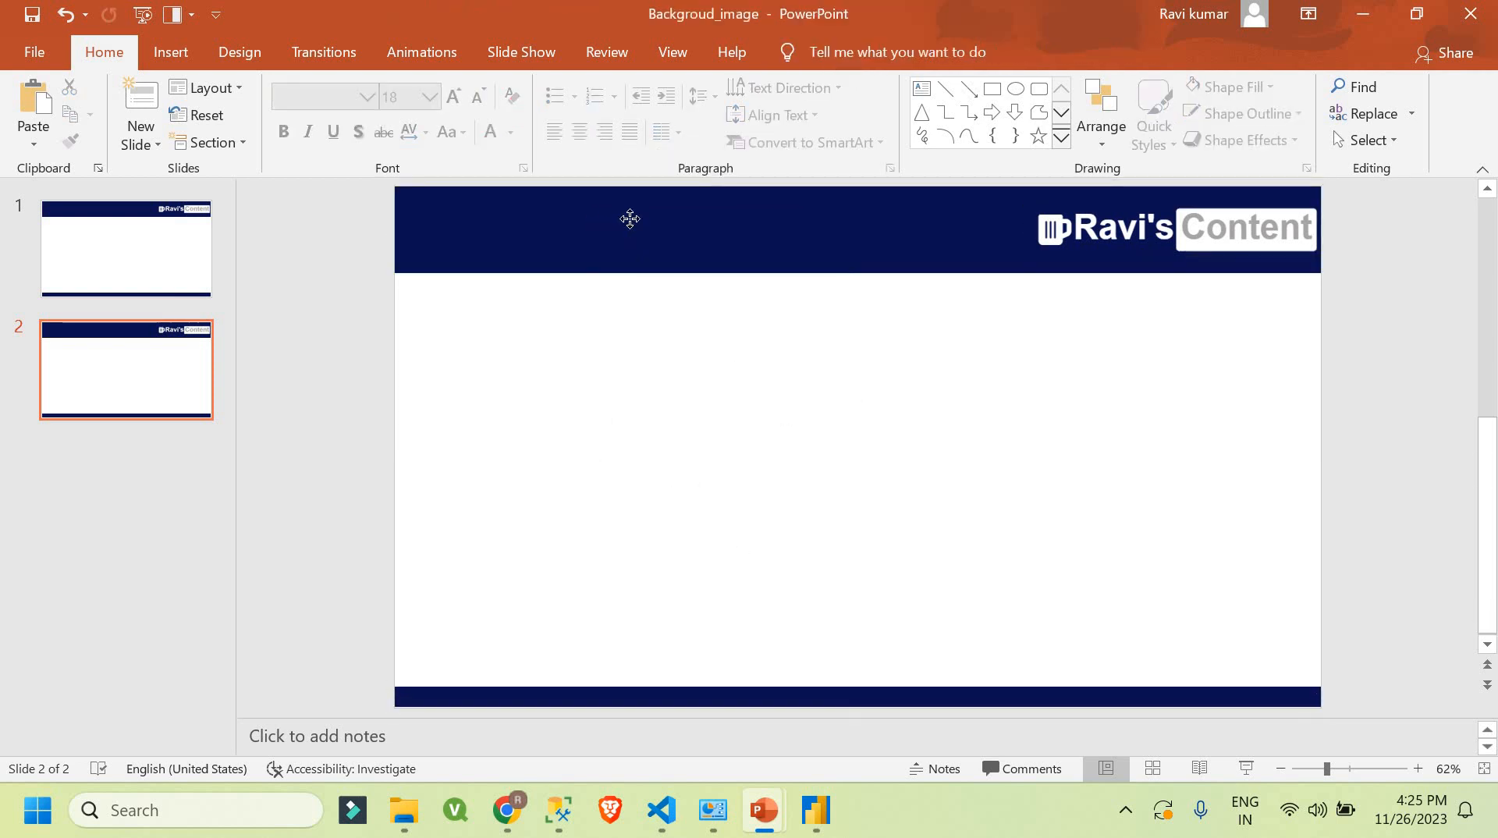
# Step: Try moving slide 2's navy header bar down, undo the move, and inspect the logo, header bar and footer bar individually
pyautogui.moveTo(628, 221); pyautogui.dragTo(631, 375)
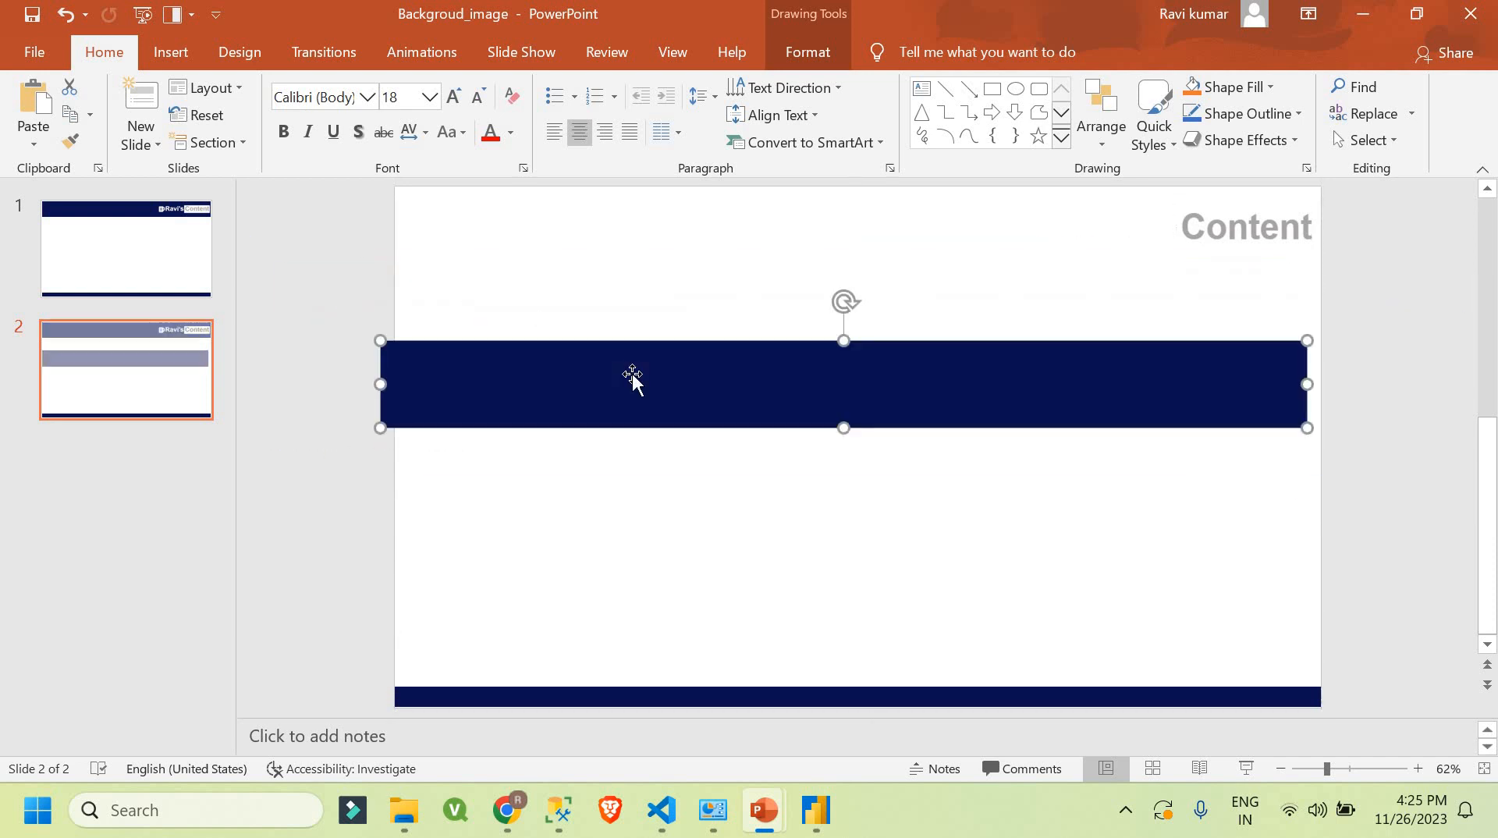
pyautogui.hotkey('ctrl', 'z')
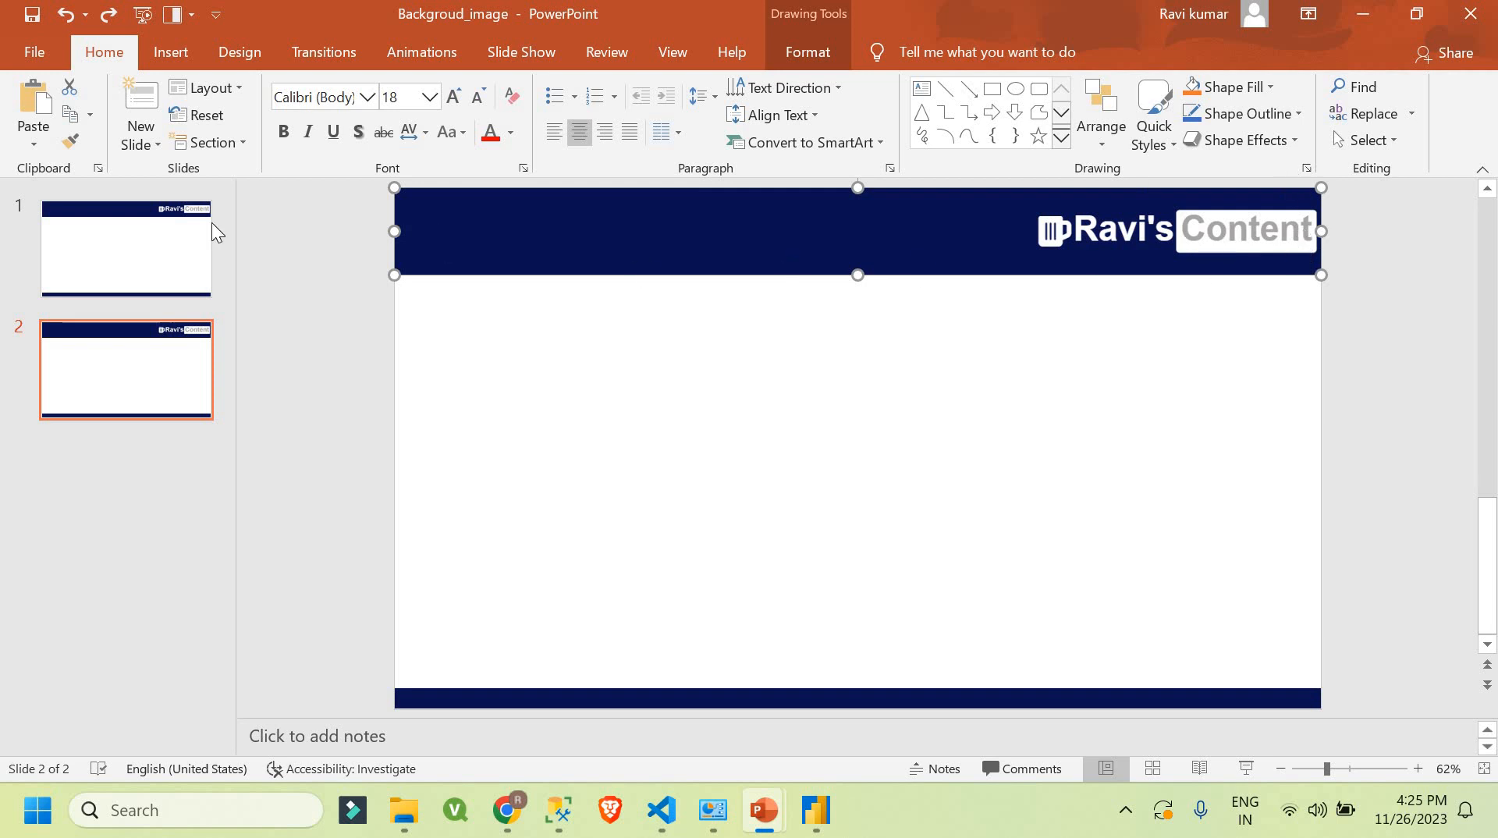
pyautogui.click(1125, 242)
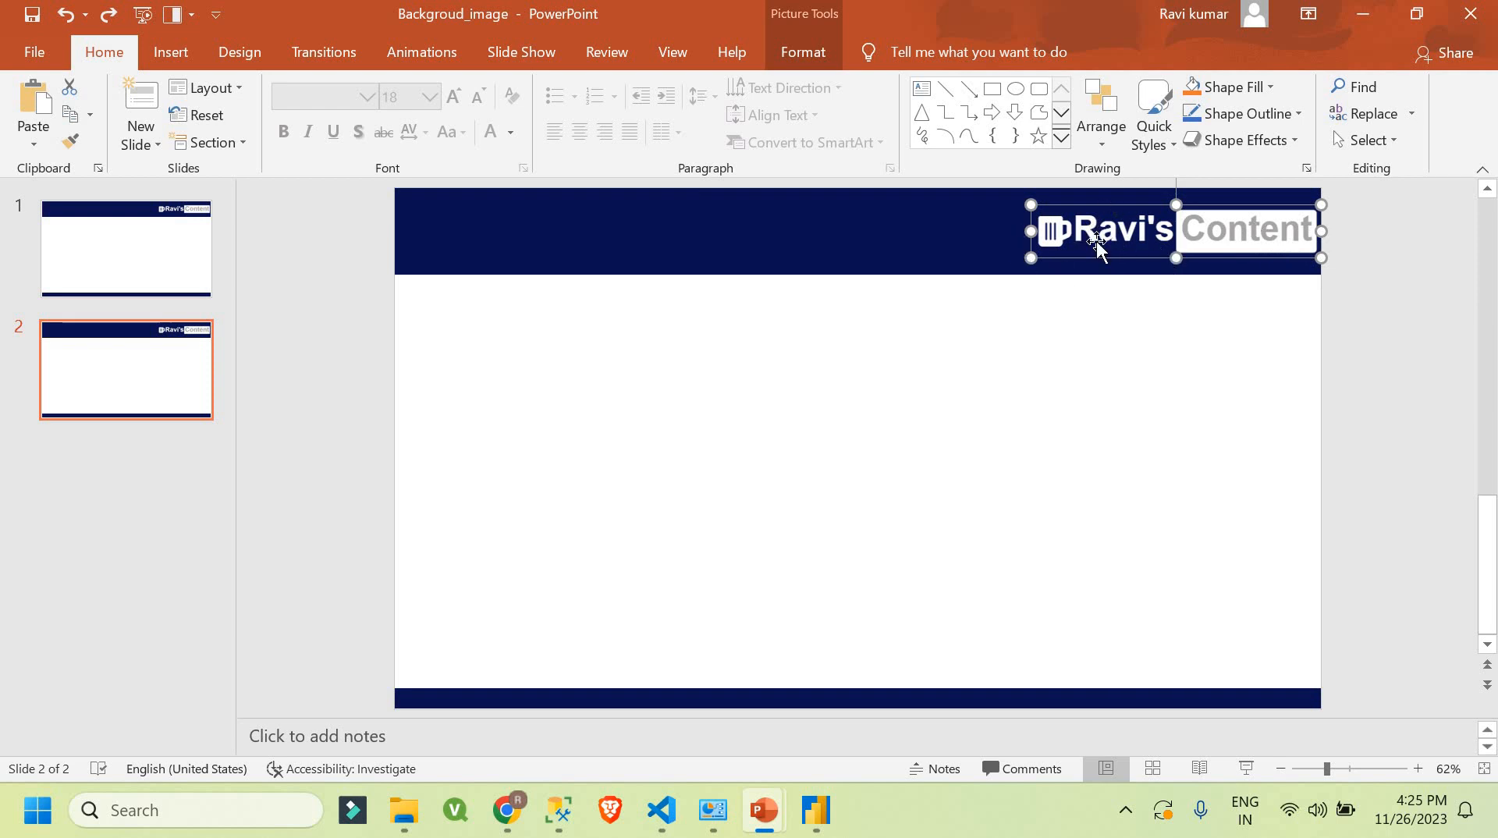
pyautogui.click(831, 229)
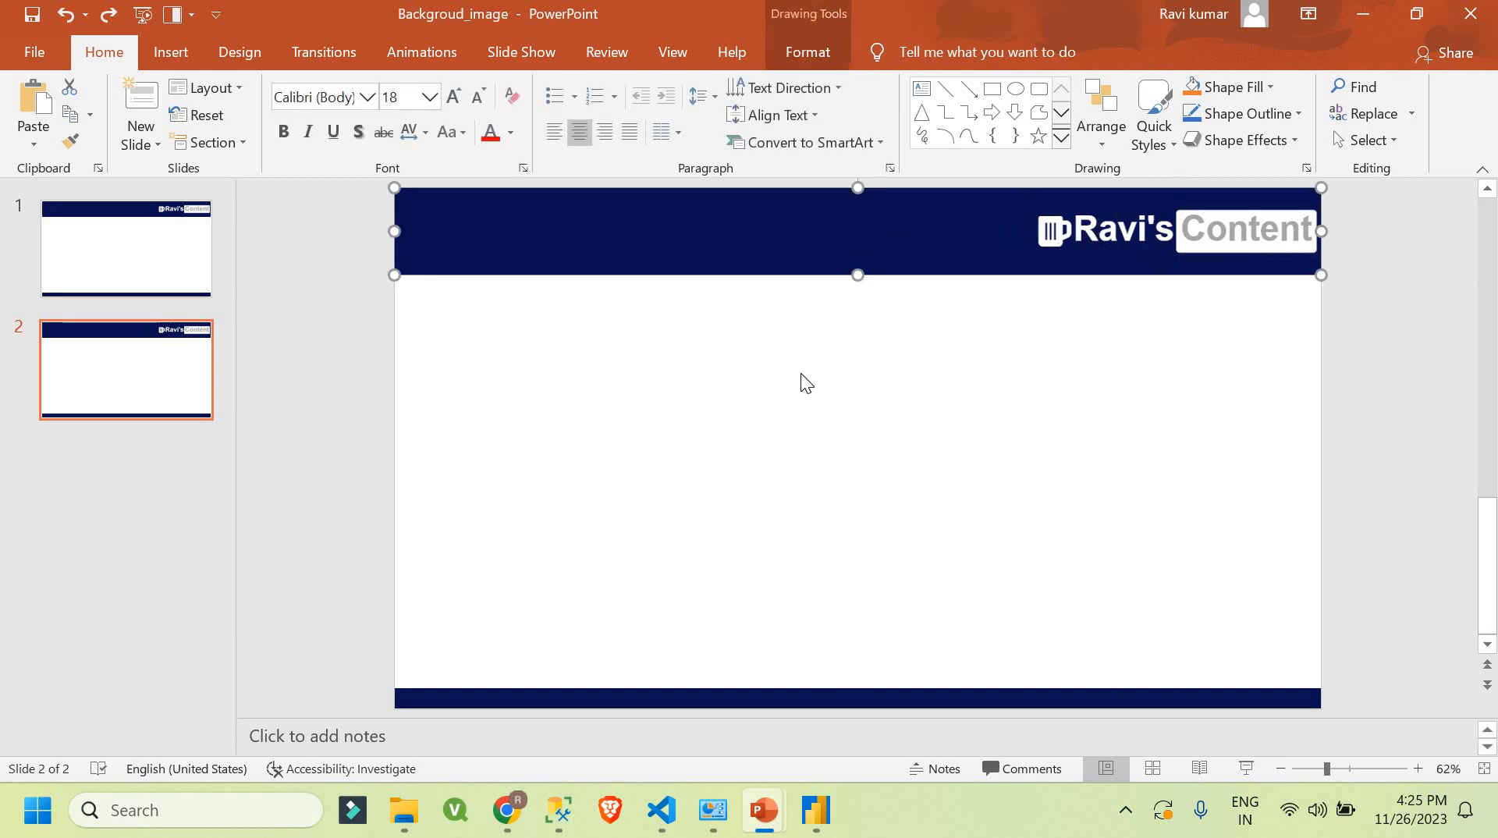
pyautogui.click(630, 700)
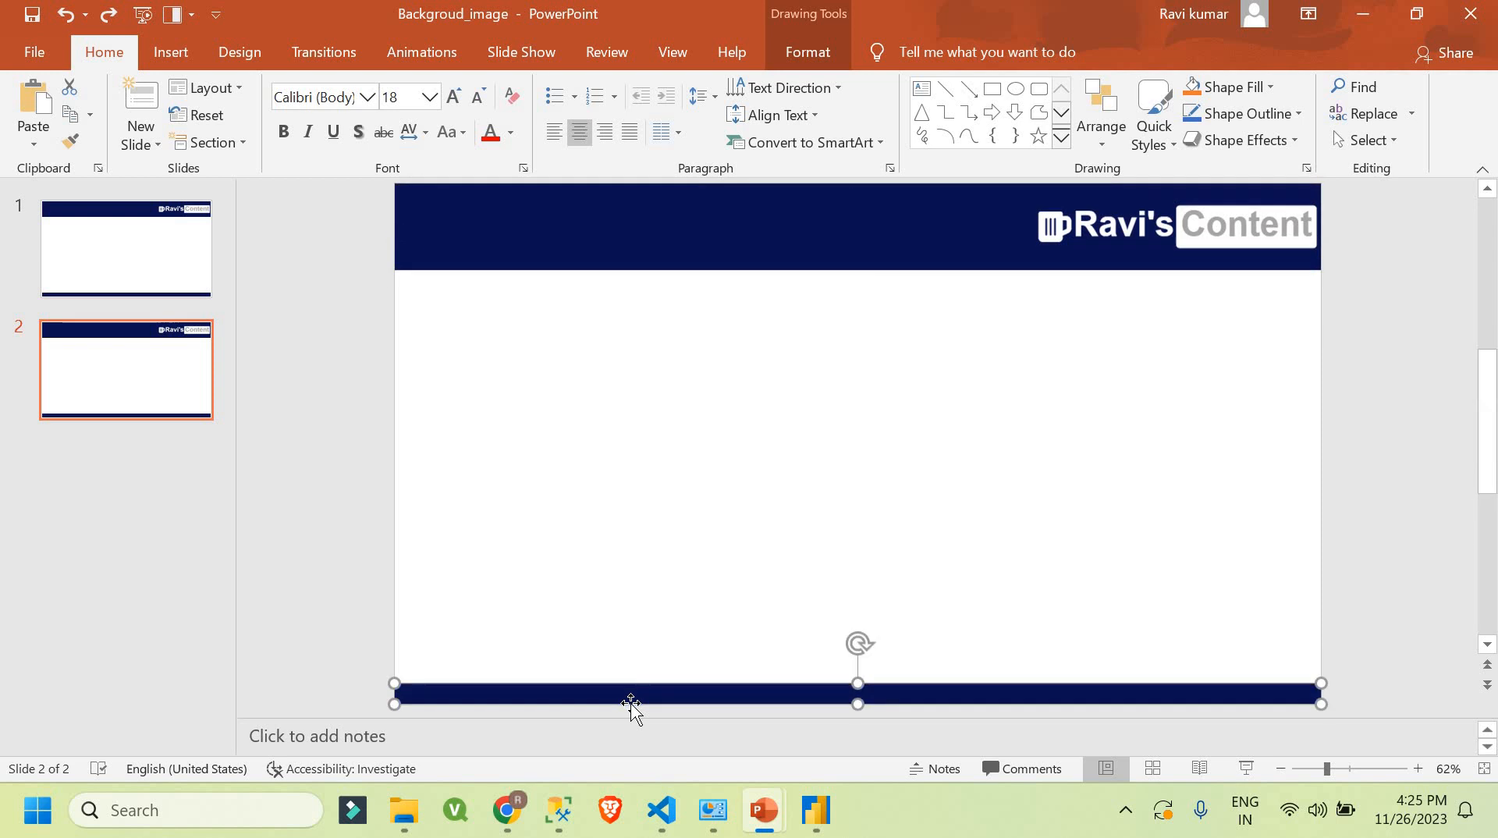
pyautogui.scroll(3, 547, 377)
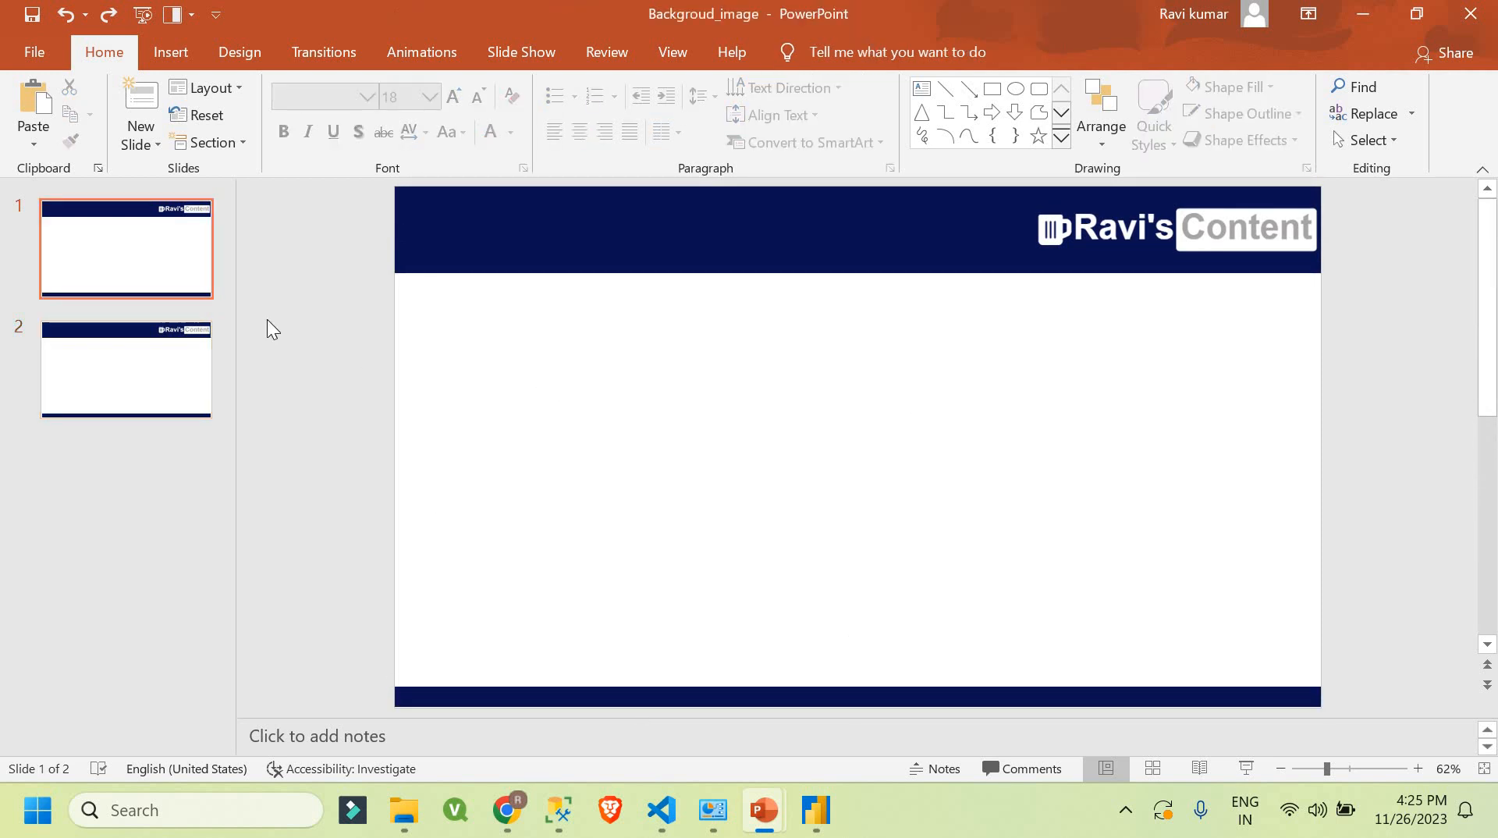
# Step: Check the Save as Picture options for the grouped background on slide 1, and cancel without saving
pyautogui.click(160, 396)
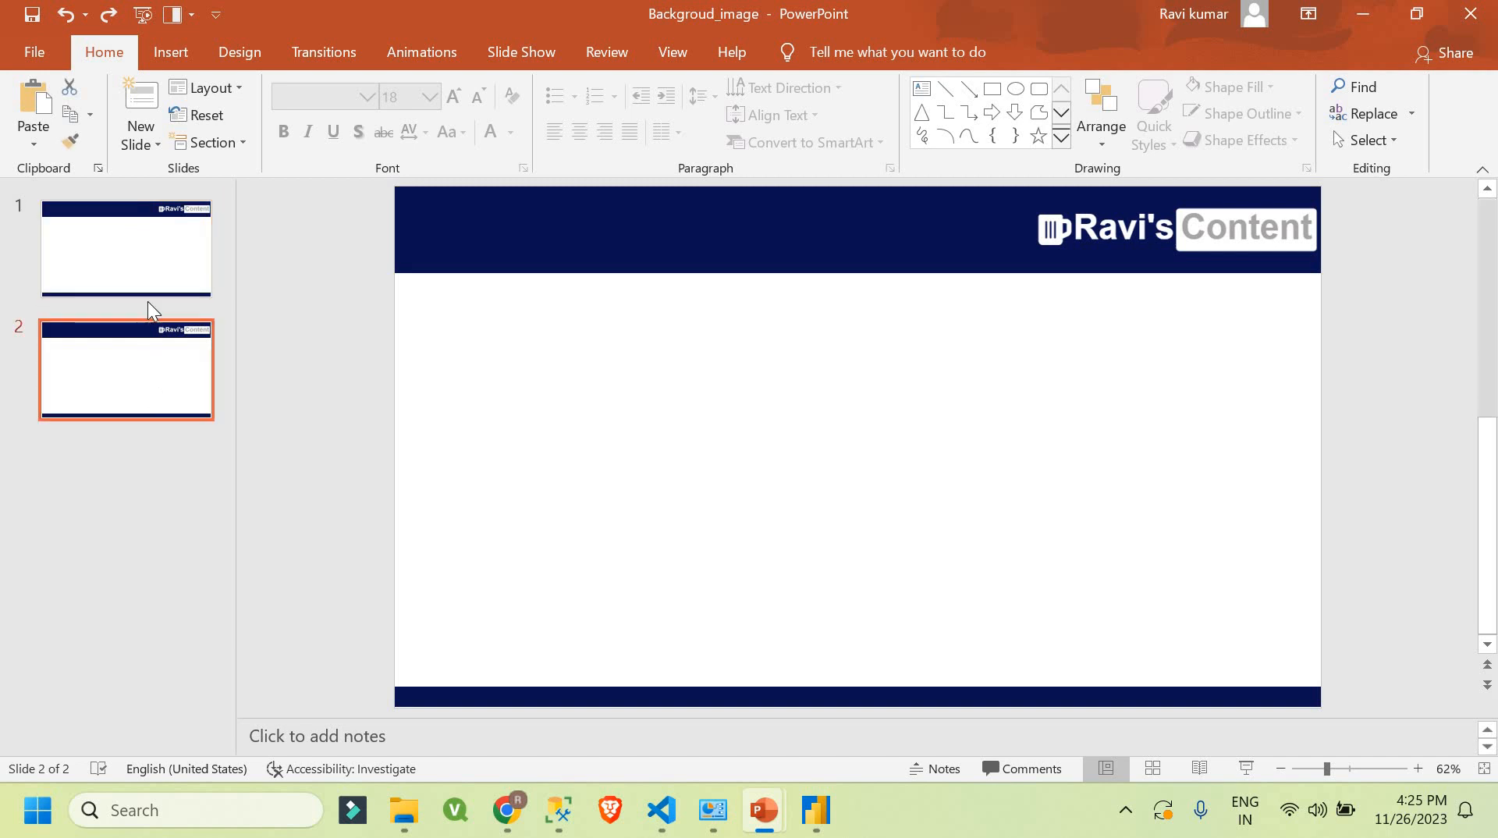
pyautogui.click(156, 273)
pyautogui.click(665, 240)
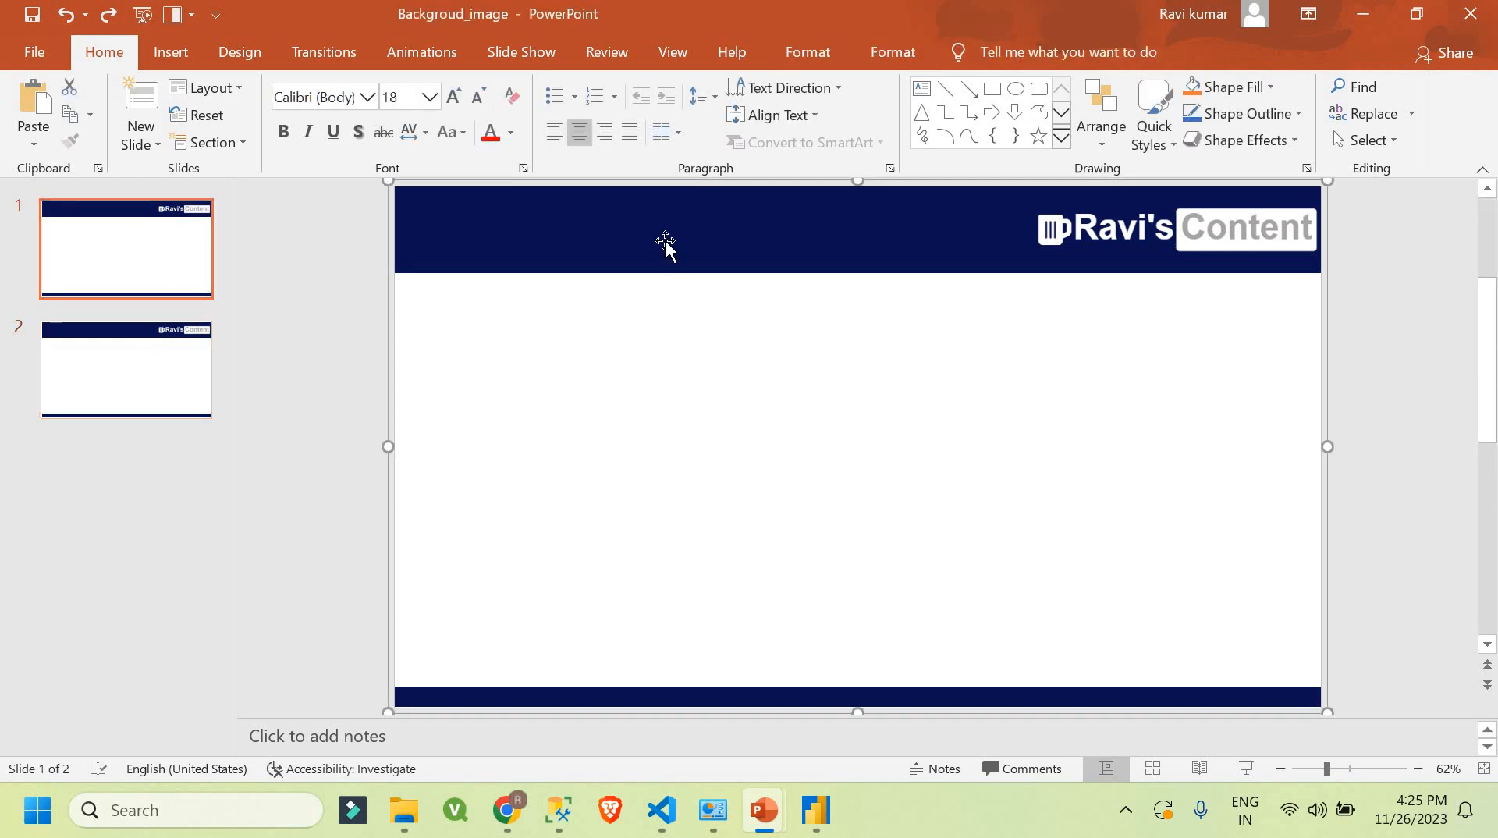
pyautogui.rightClick(719, 236)
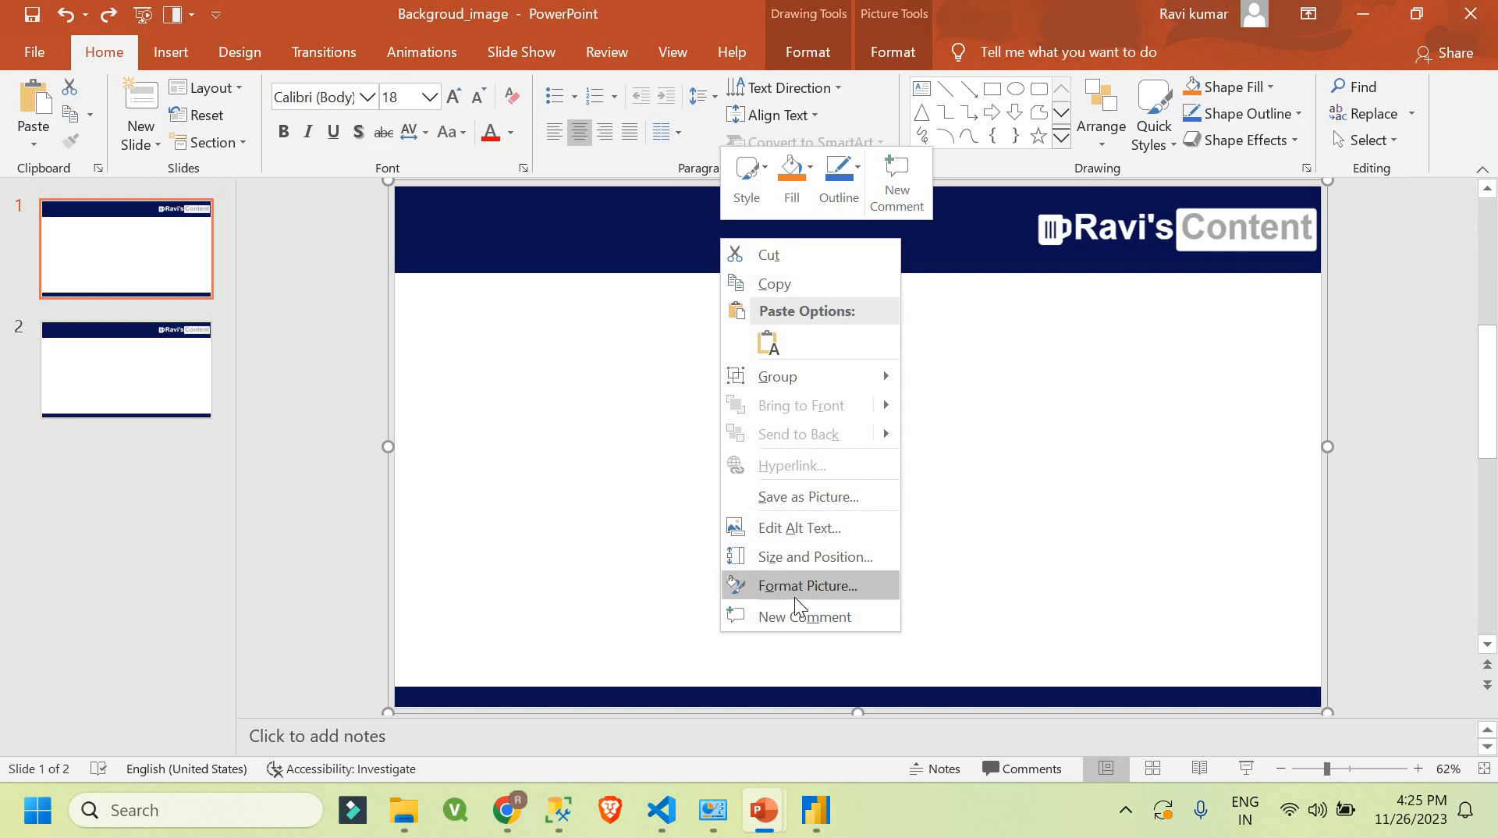
pyautogui.click(815, 496)
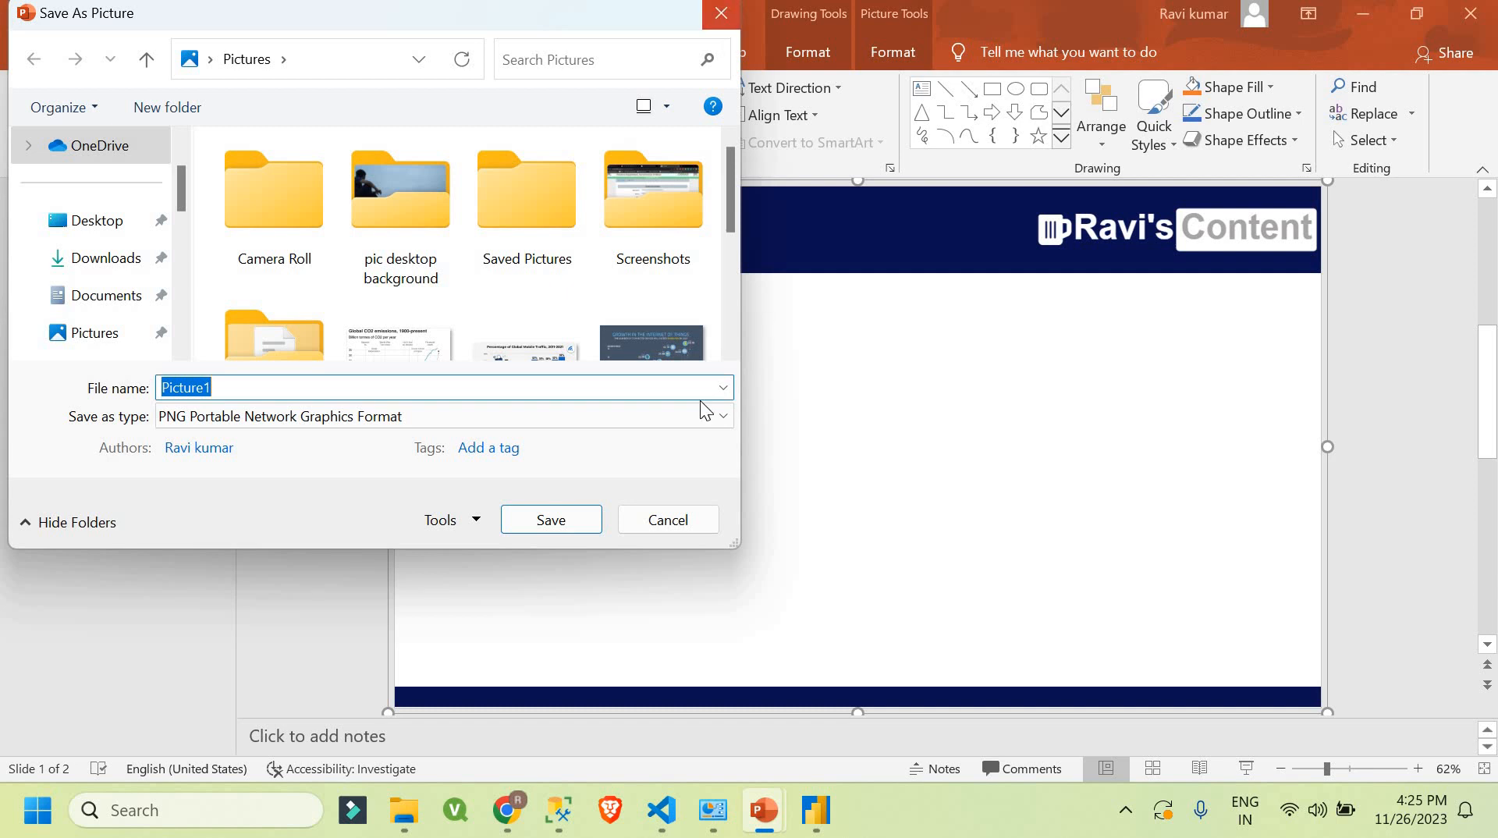
pyautogui.click(677, 518)
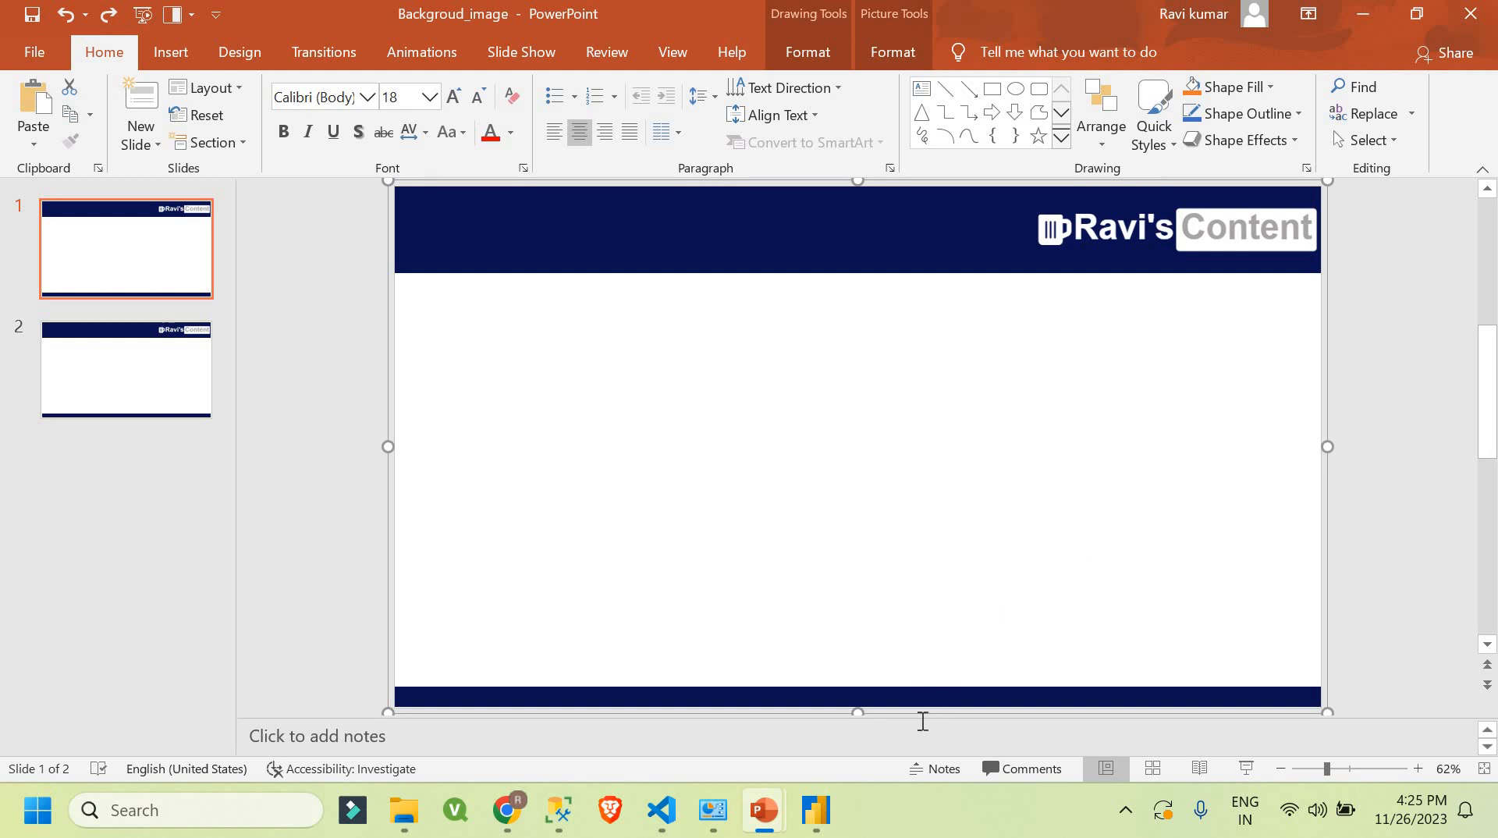
# Step: Switch to the Power_Generation_project report in Power BI, open its queries in the Power Query Editor and maximize the editor
pyautogui.click(819, 811)
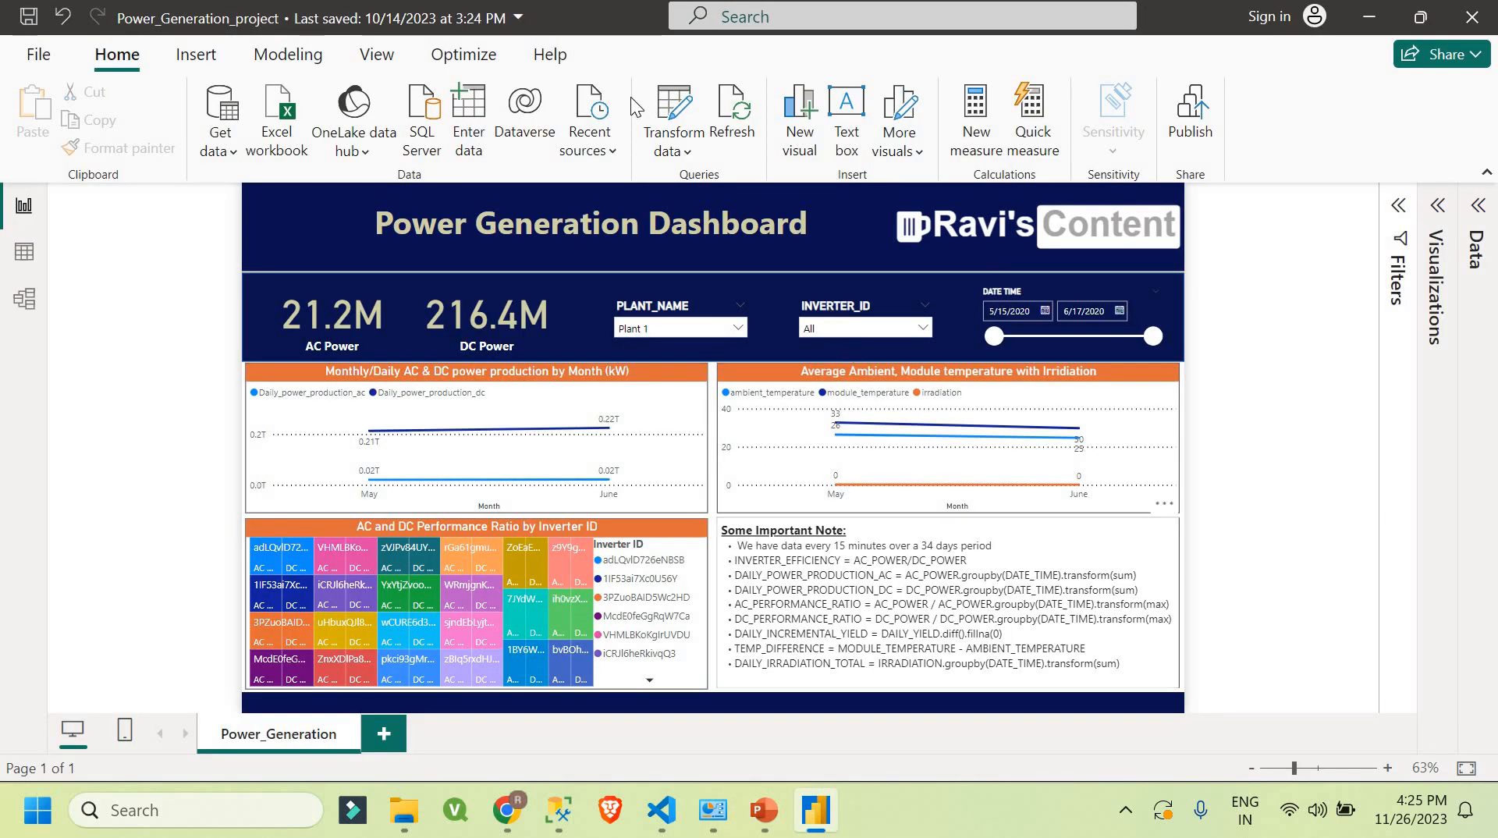
pyautogui.click(688, 152)
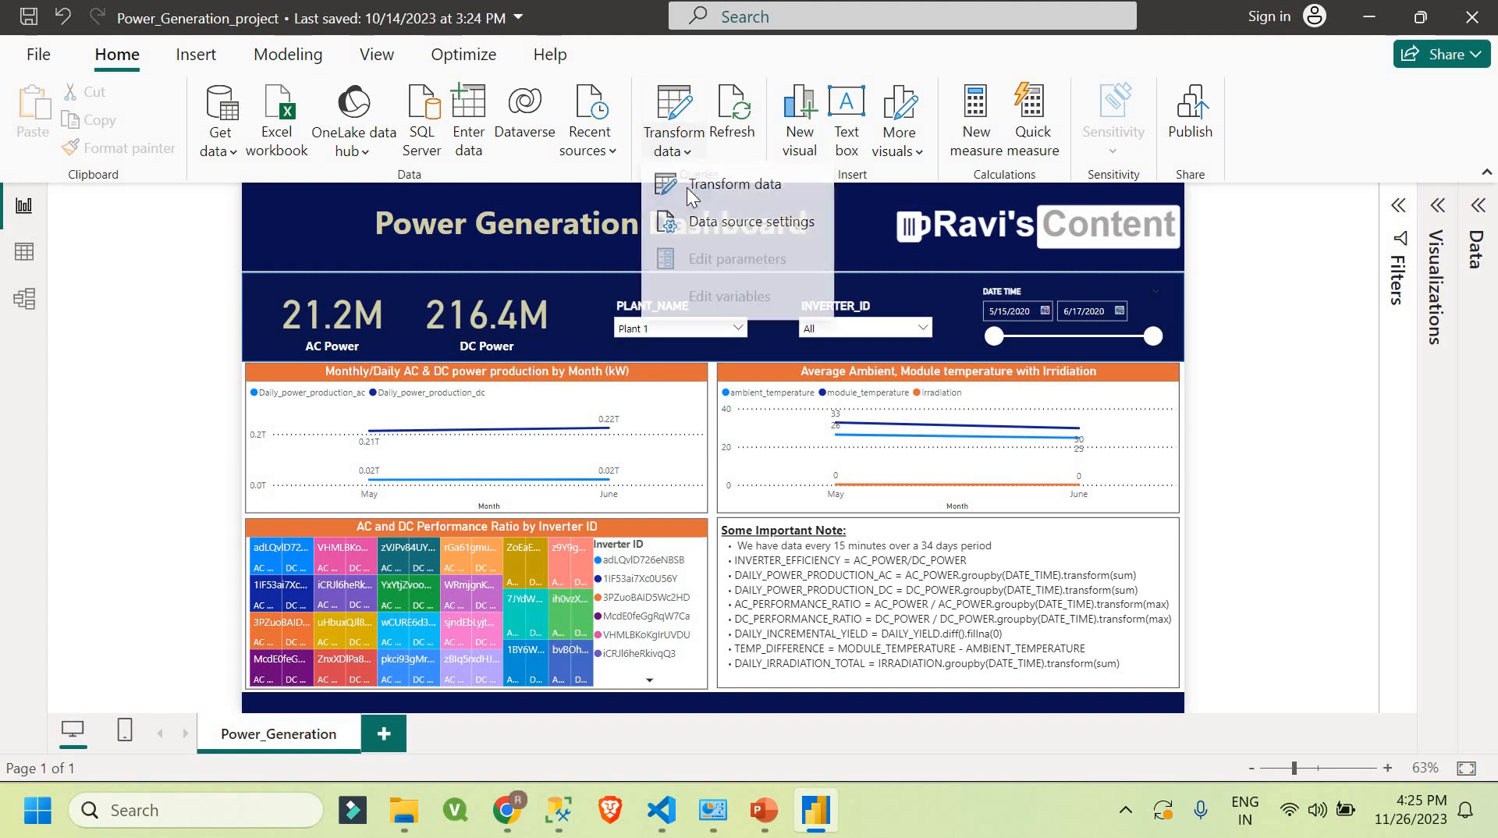
pyautogui.click(686, 187)
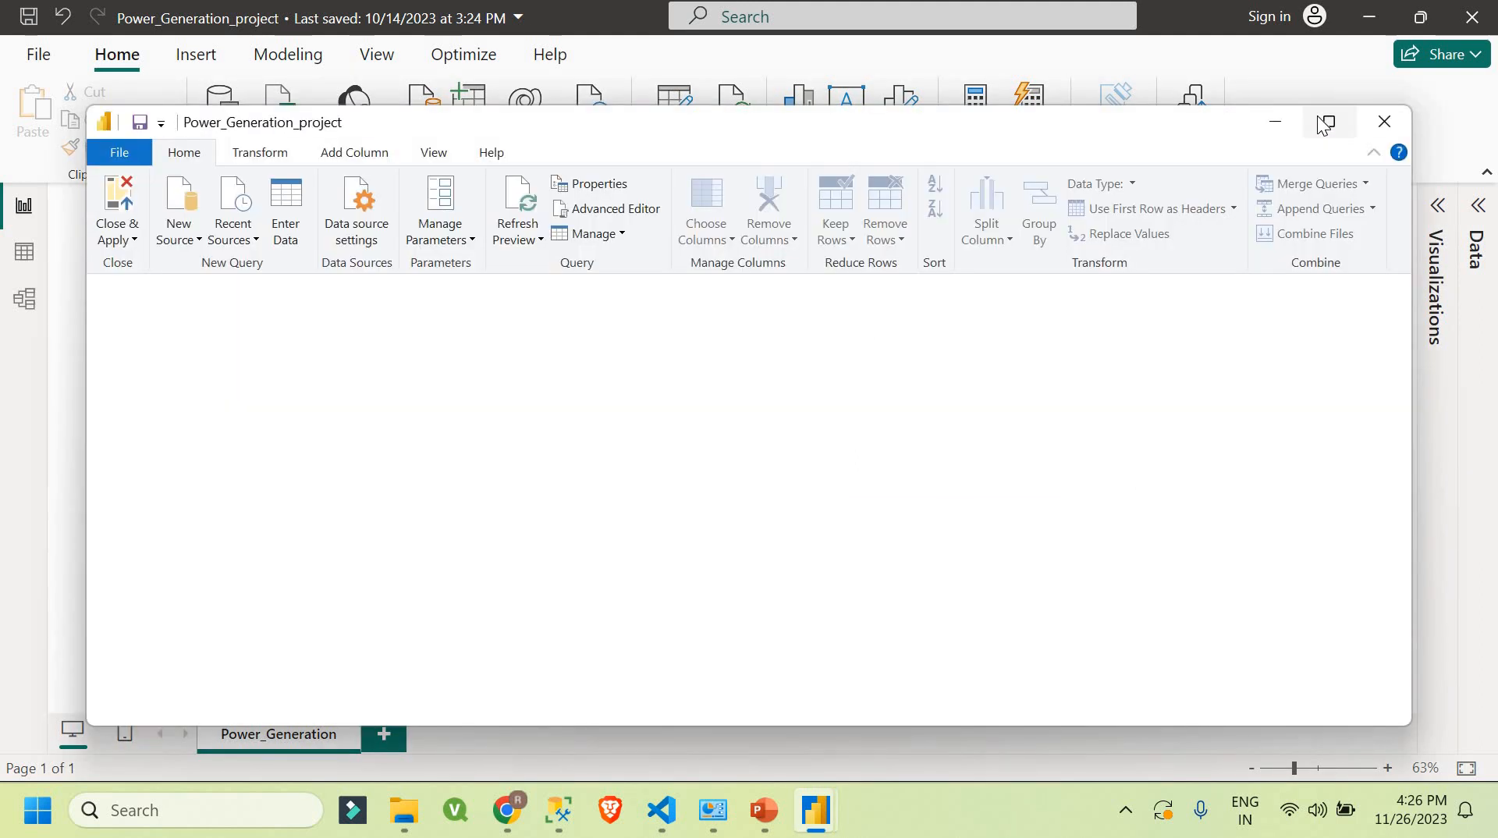
pyautogui.moveTo(1319, 122)
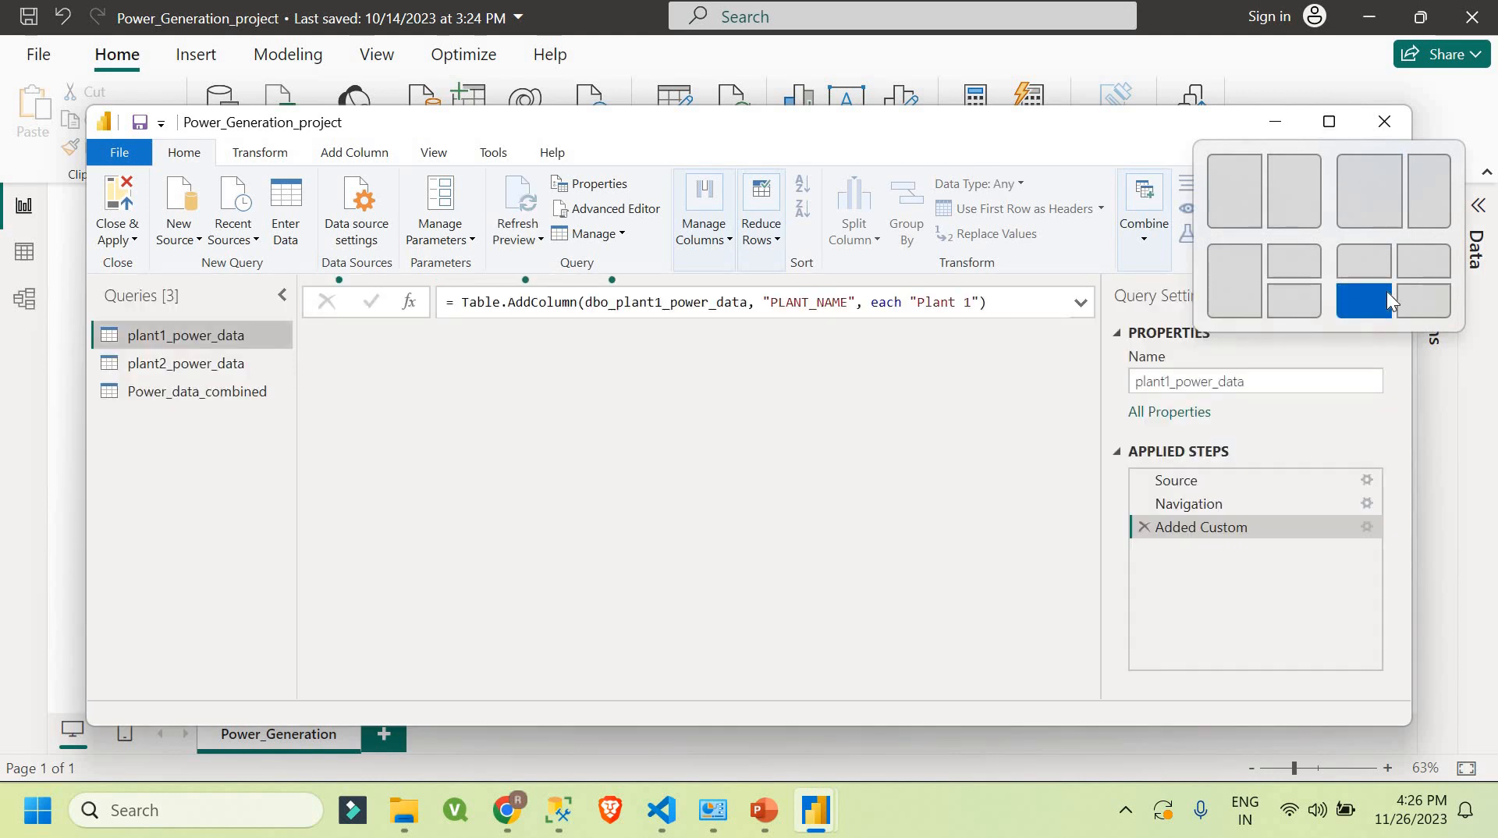
pyautogui.click(1328, 122)
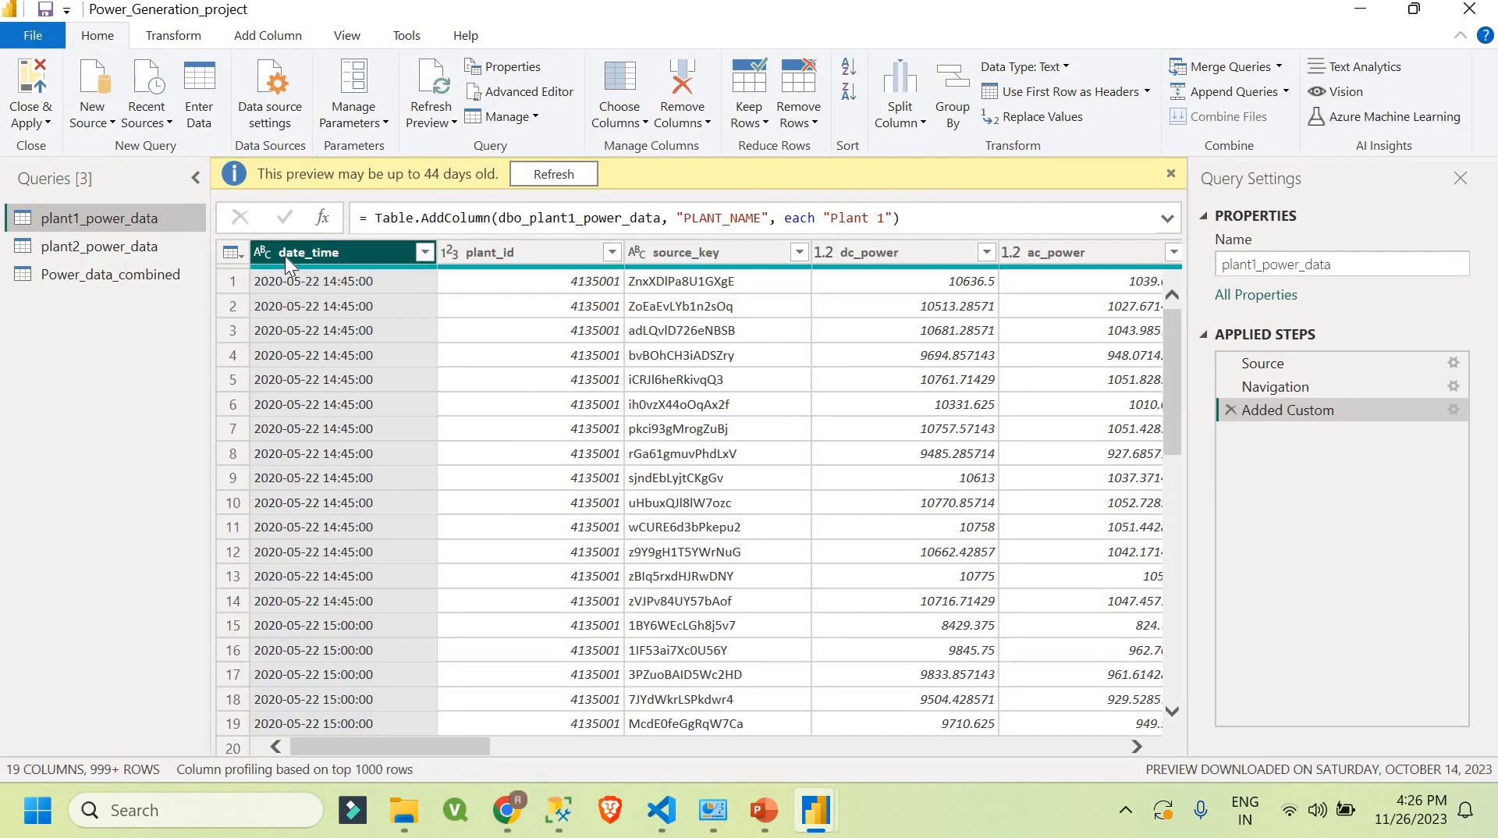
# Step: Open the Source step settings of plant1_power_data and compare the server name with the one in Power_BI_steps.txt in VS Code
pyautogui.click(1318, 363)
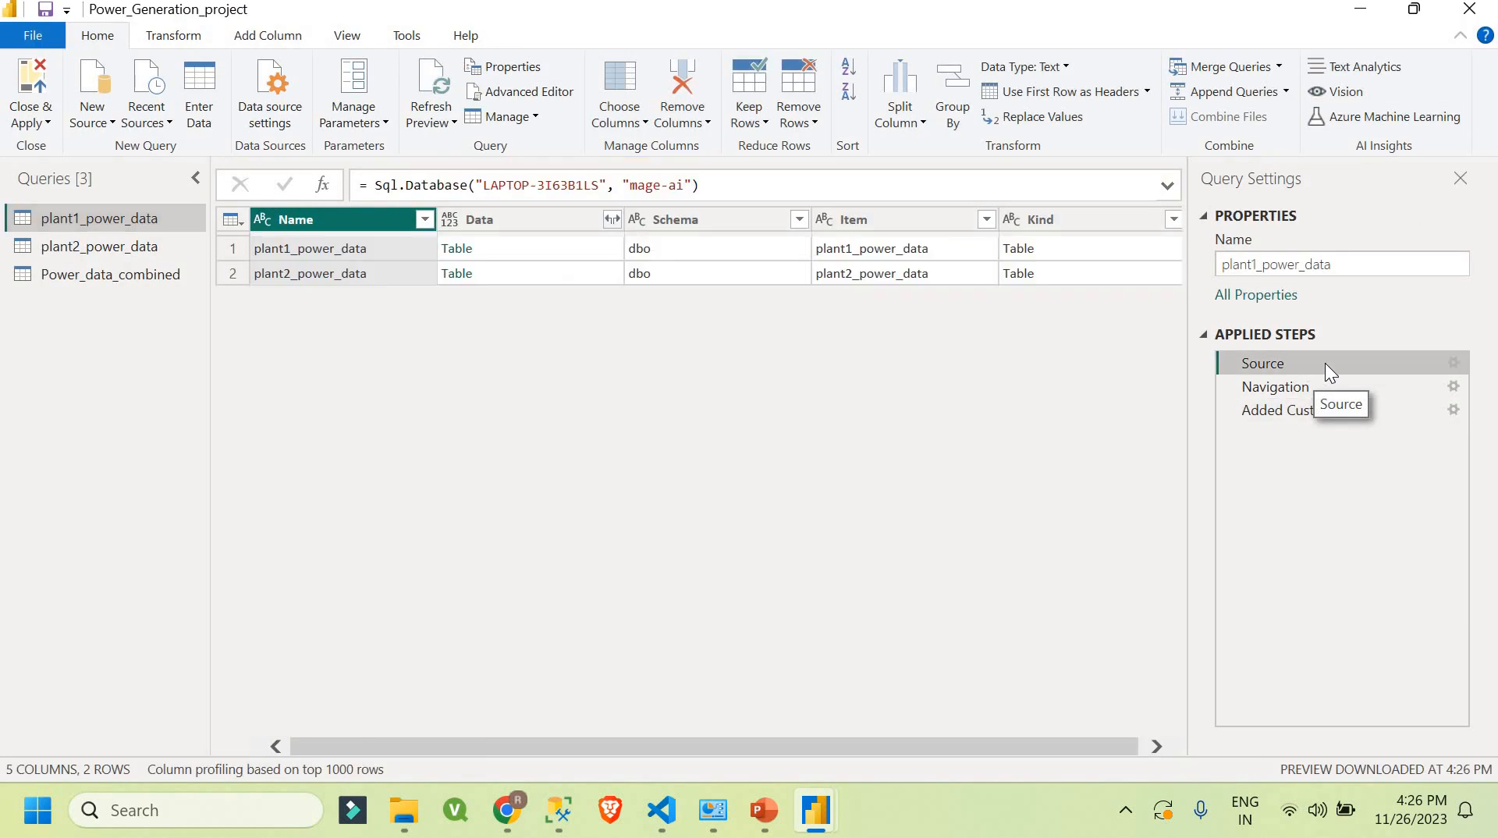
pyautogui.click(1453, 364)
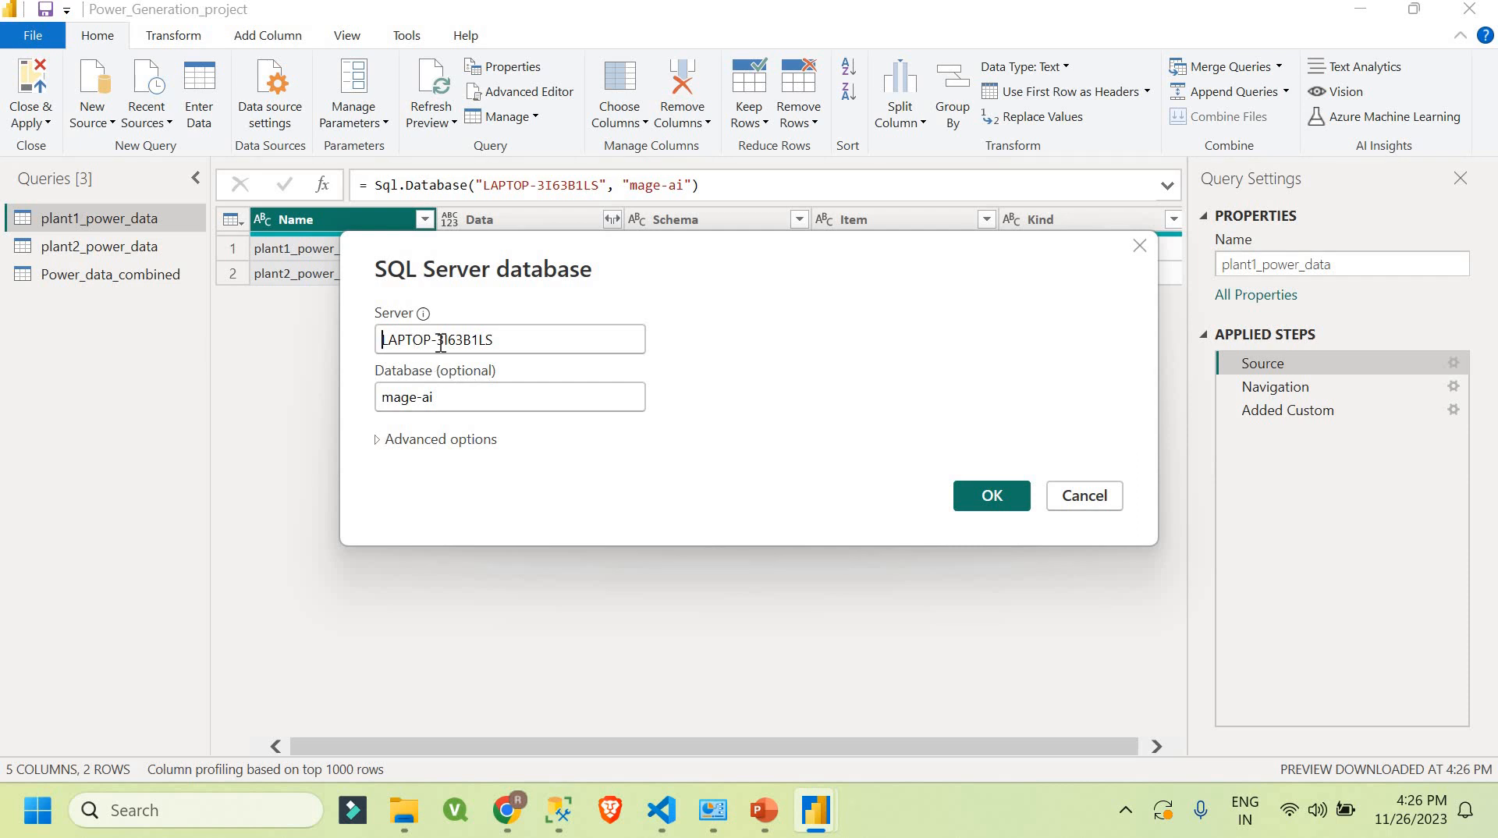
pyautogui.moveTo(382, 339); pyautogui.dragTo(453, 342)
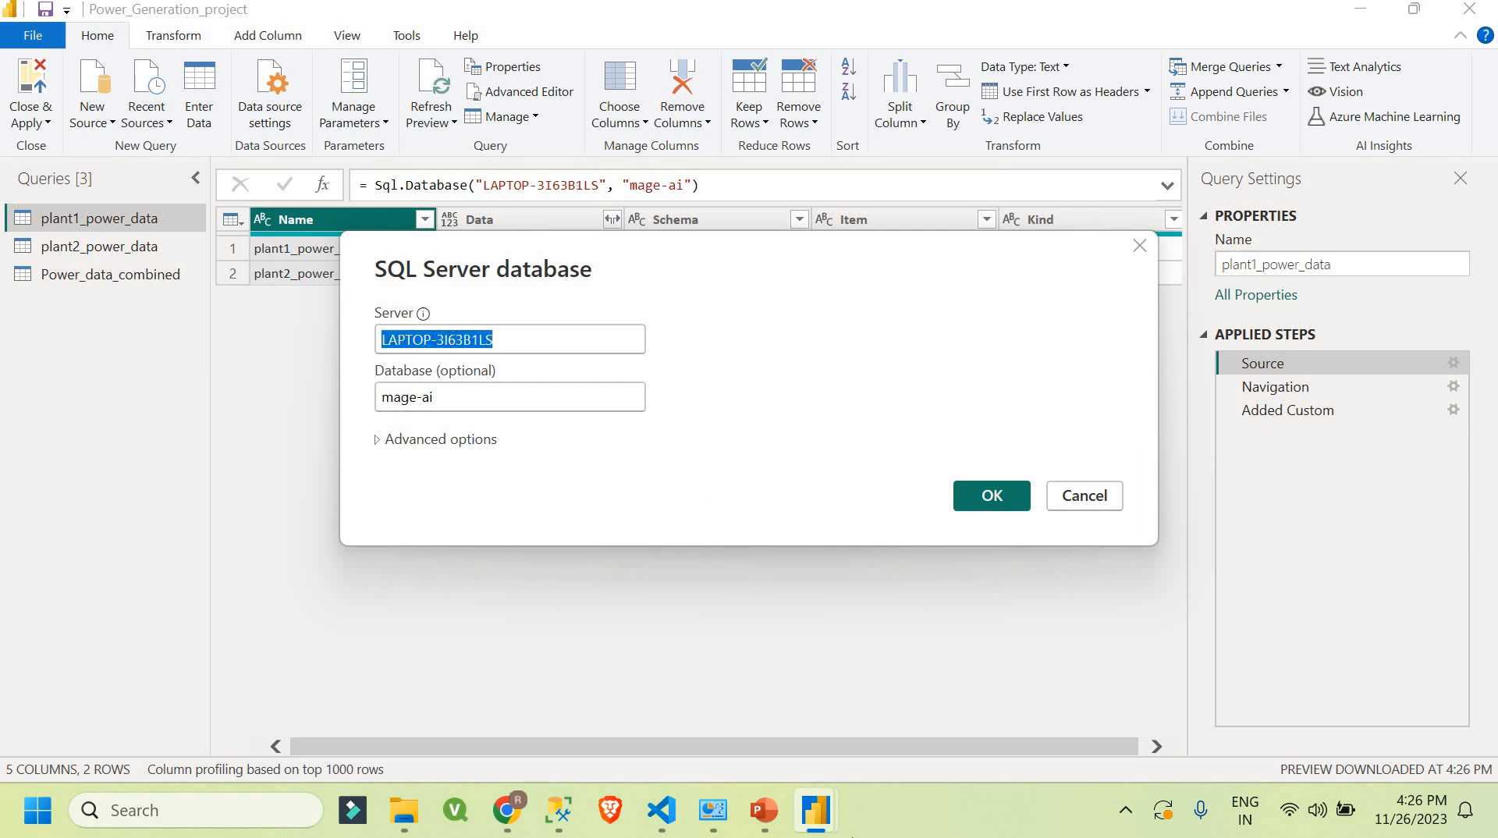
pyautogui.click(660, 810)
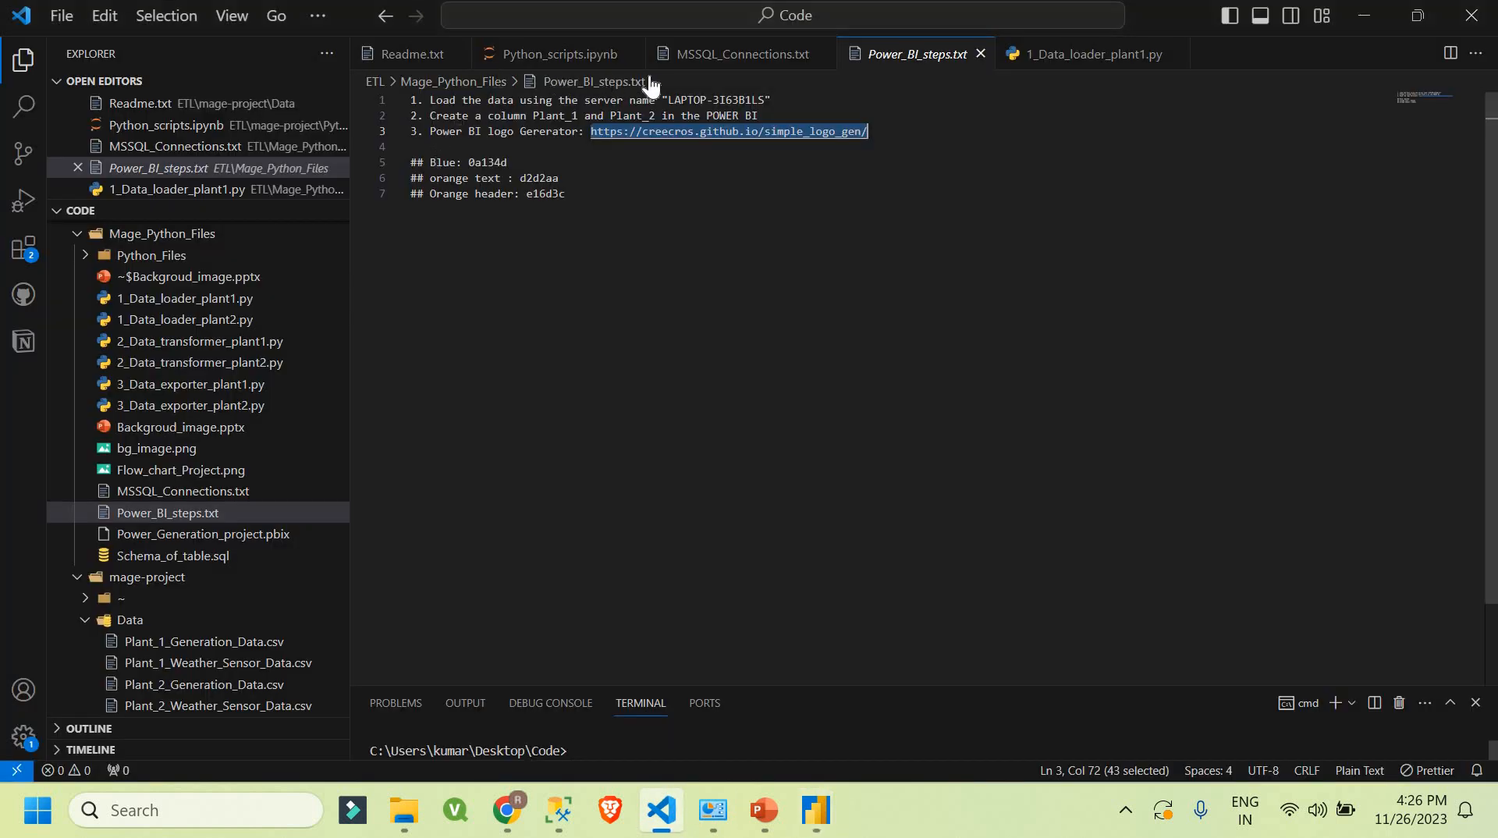
pyautogui.moveTo(667, 100); pyautogui.dragTo(768, 100)
pyautogui.hotkey('alt', 'Tab')
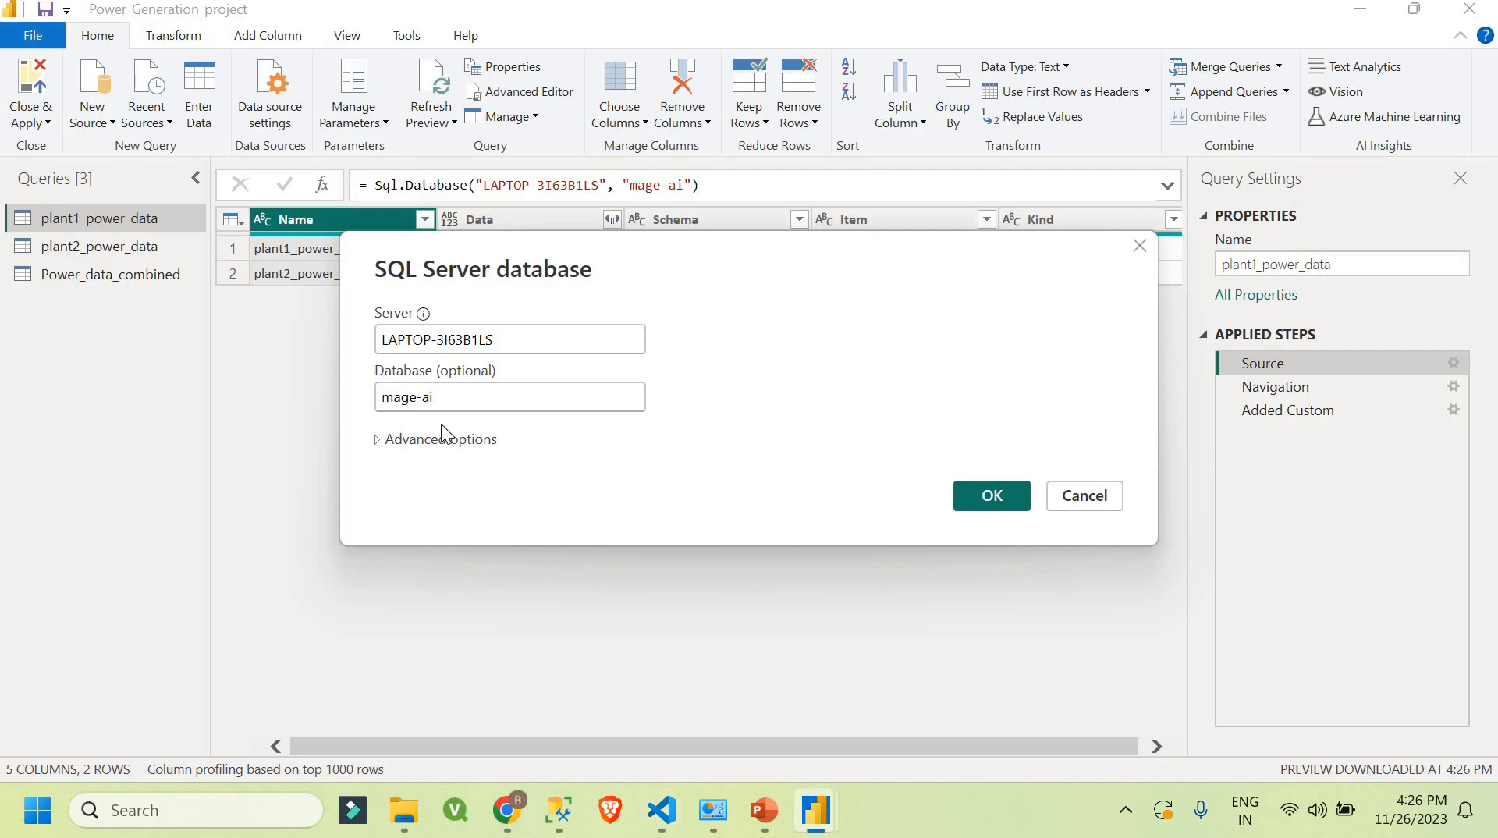
# Step: Examine the database name and the advanced options of the SQL Server connection, and cancel without changes
pyautogui.moveTo(458, 395); pyautogui.dragTo(354, 401)
pyautogui.click(378, 441)
pyautogui.click(505, 415)
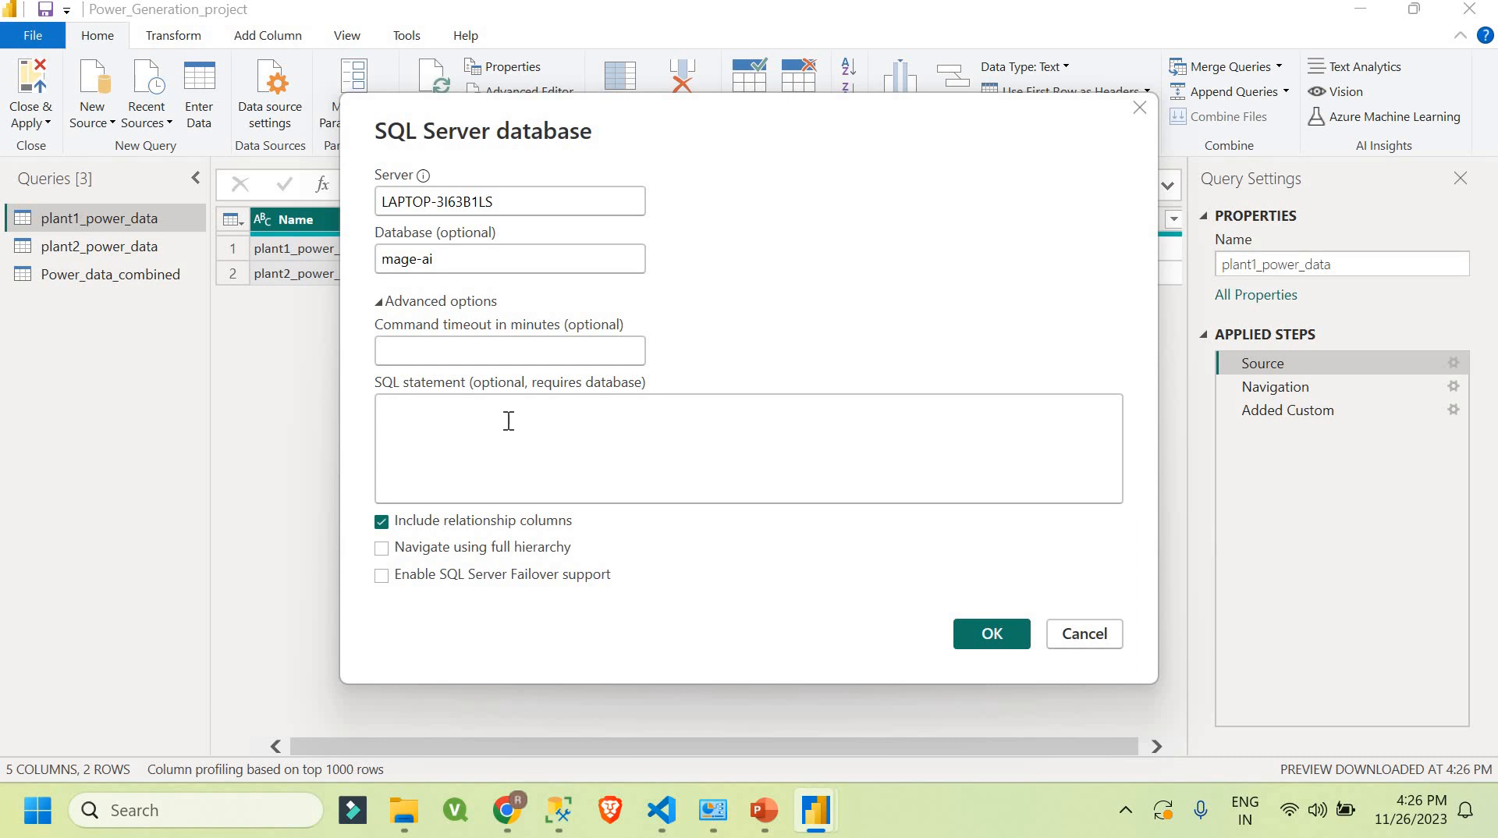
pyautogui.click(379, 302)
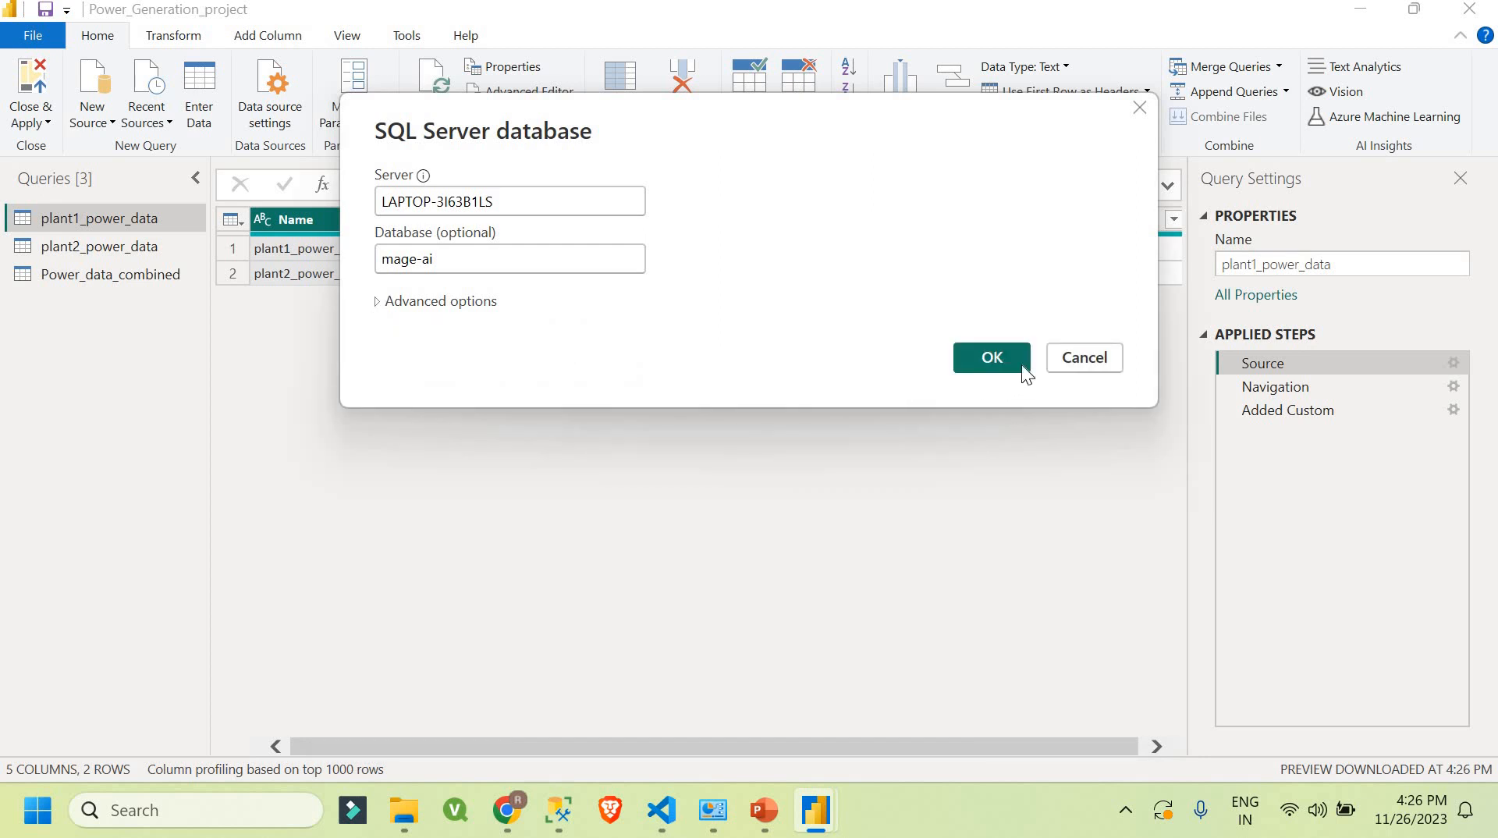
pyautogui.click(1063, 360)
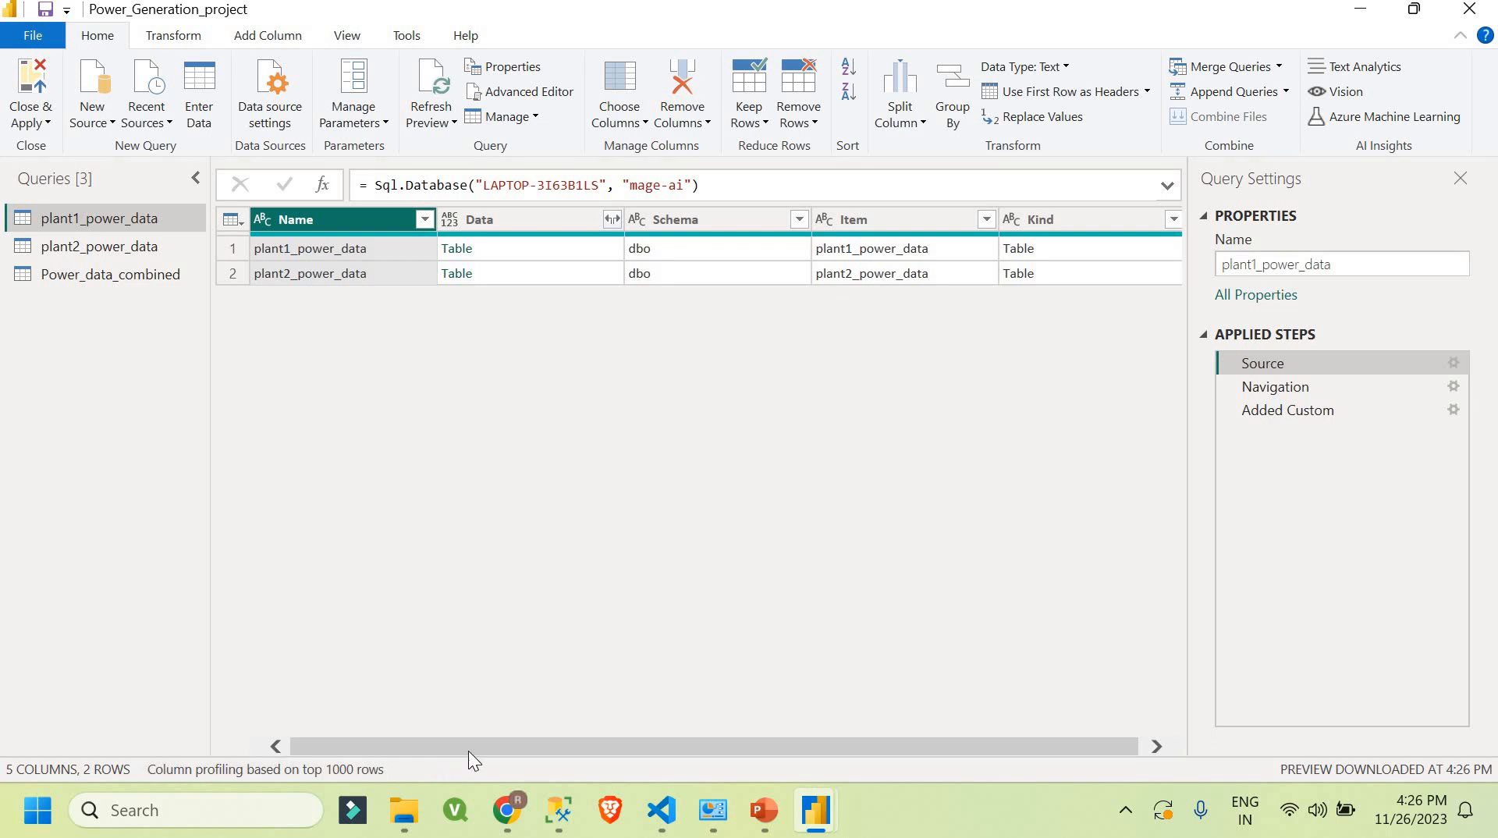
# Step: Switch to VS Code and open the Schema_of_table.sql file from the Mage_Python_Files folder
pyautogui.moveTo(669, 816)
pyautogui.click(707, 729)
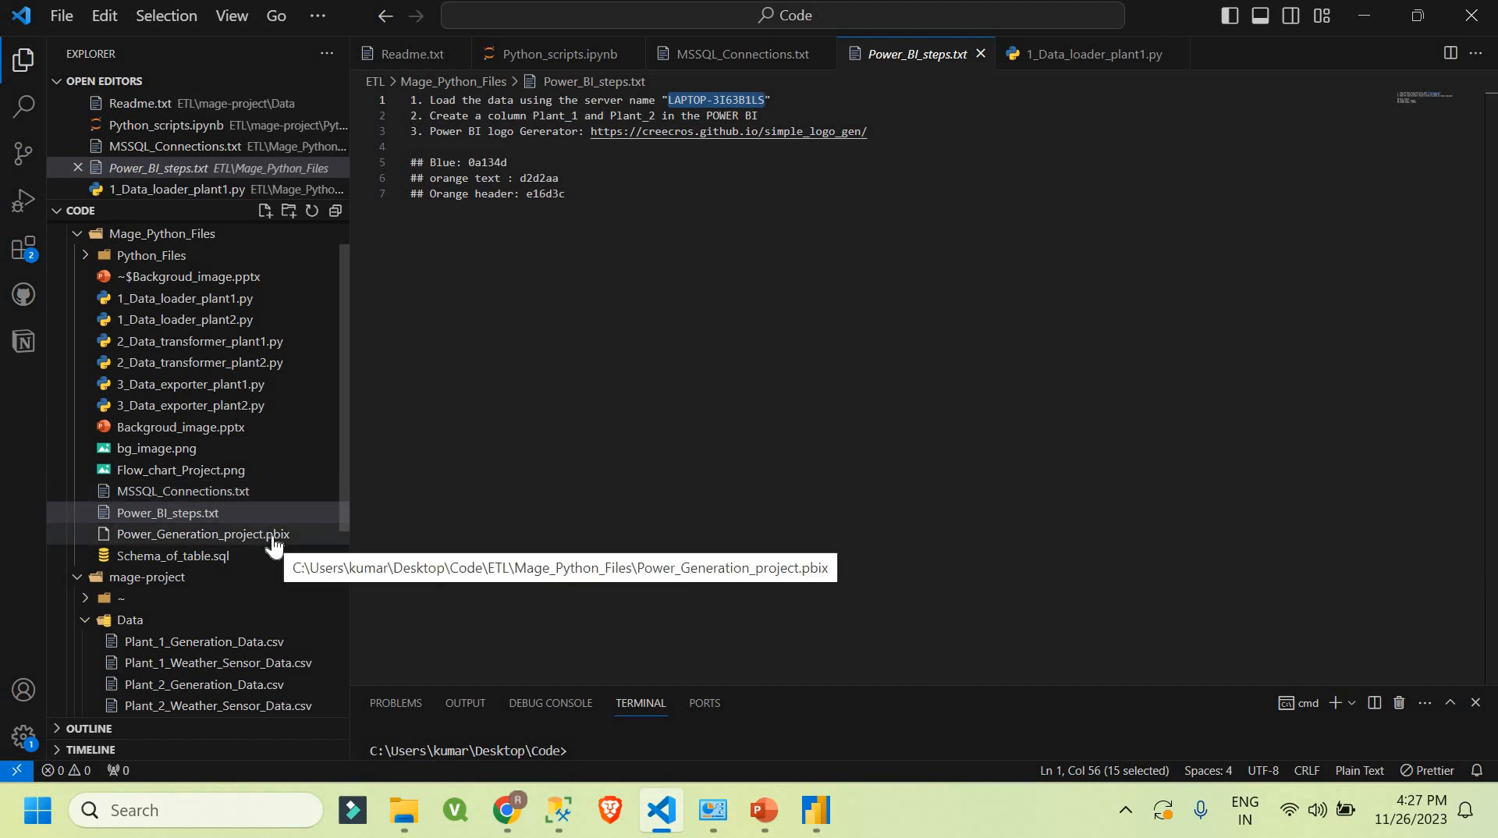
pyautogui.click(214, 556)
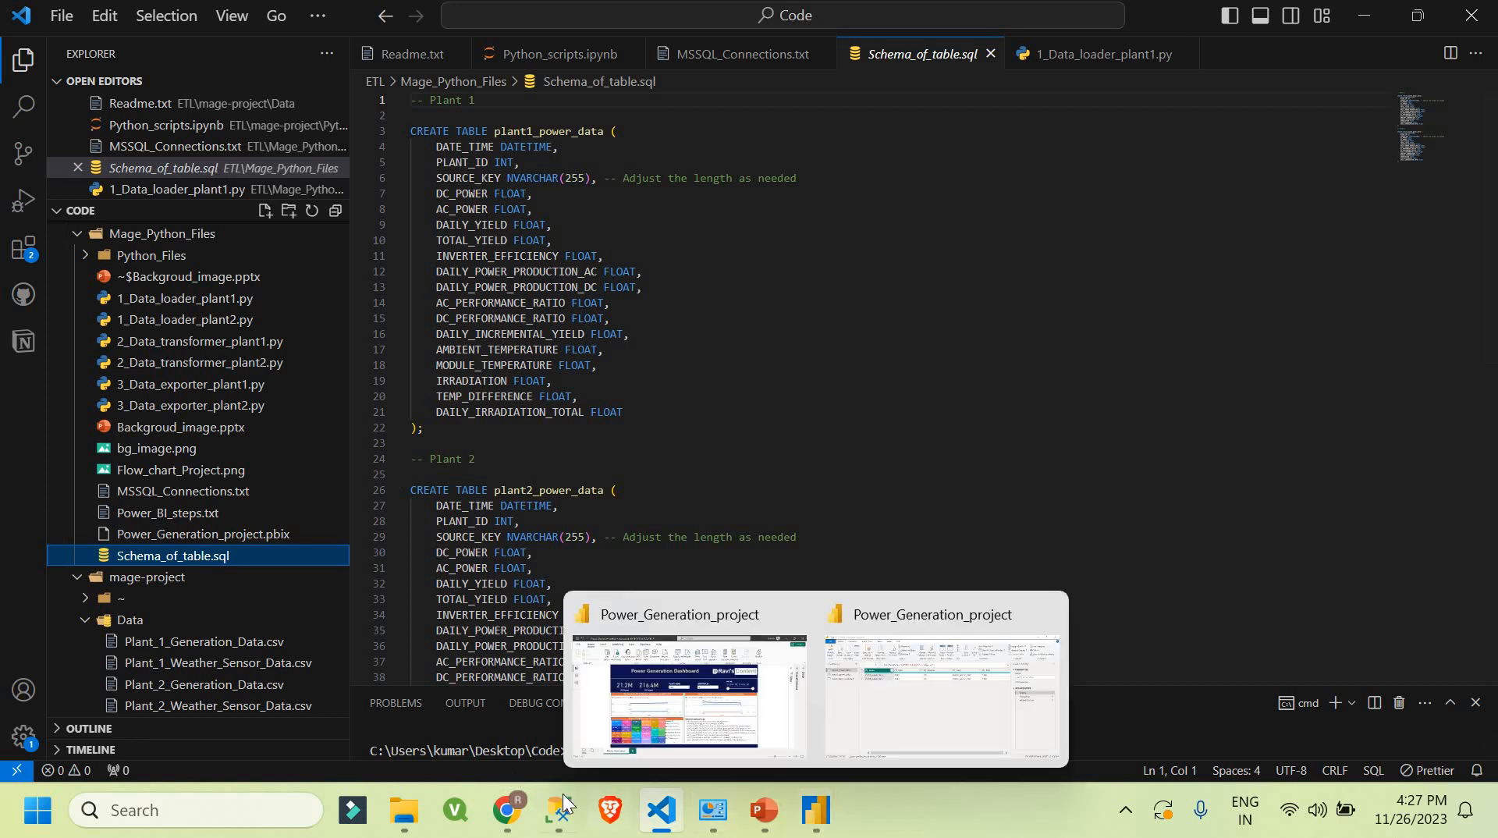
# Step: Switch to SQL Server Management Studio and examine the date_time values and other columns in the plant1_power_data query results
pyautogui.click(559, 809)
pyautogui.scroll(-2, 461, 573)
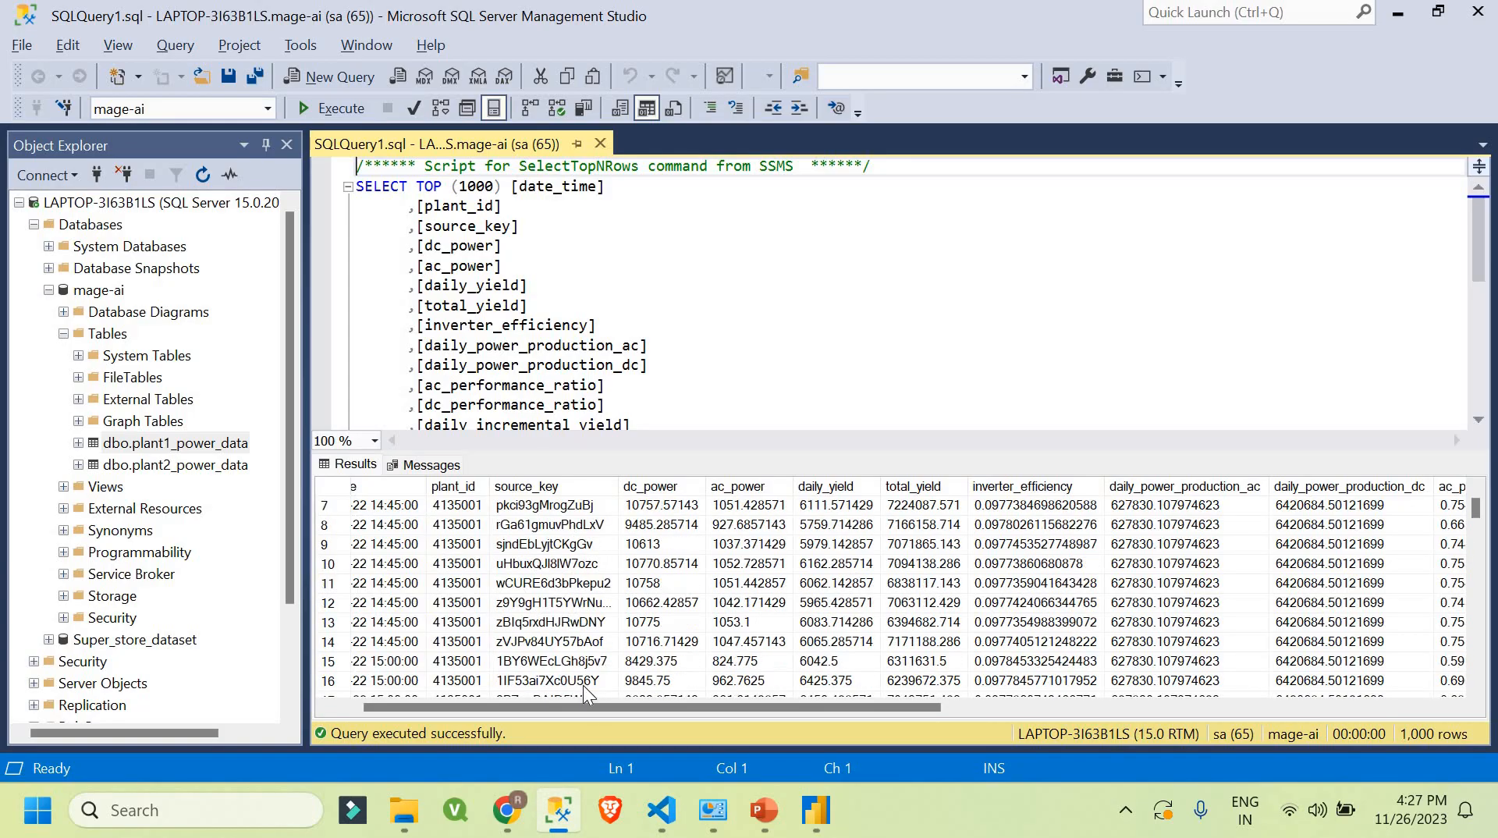
pyautogui.scroll(2, 583, 685)
pyautogui.hscroll(-2, 428, 708)
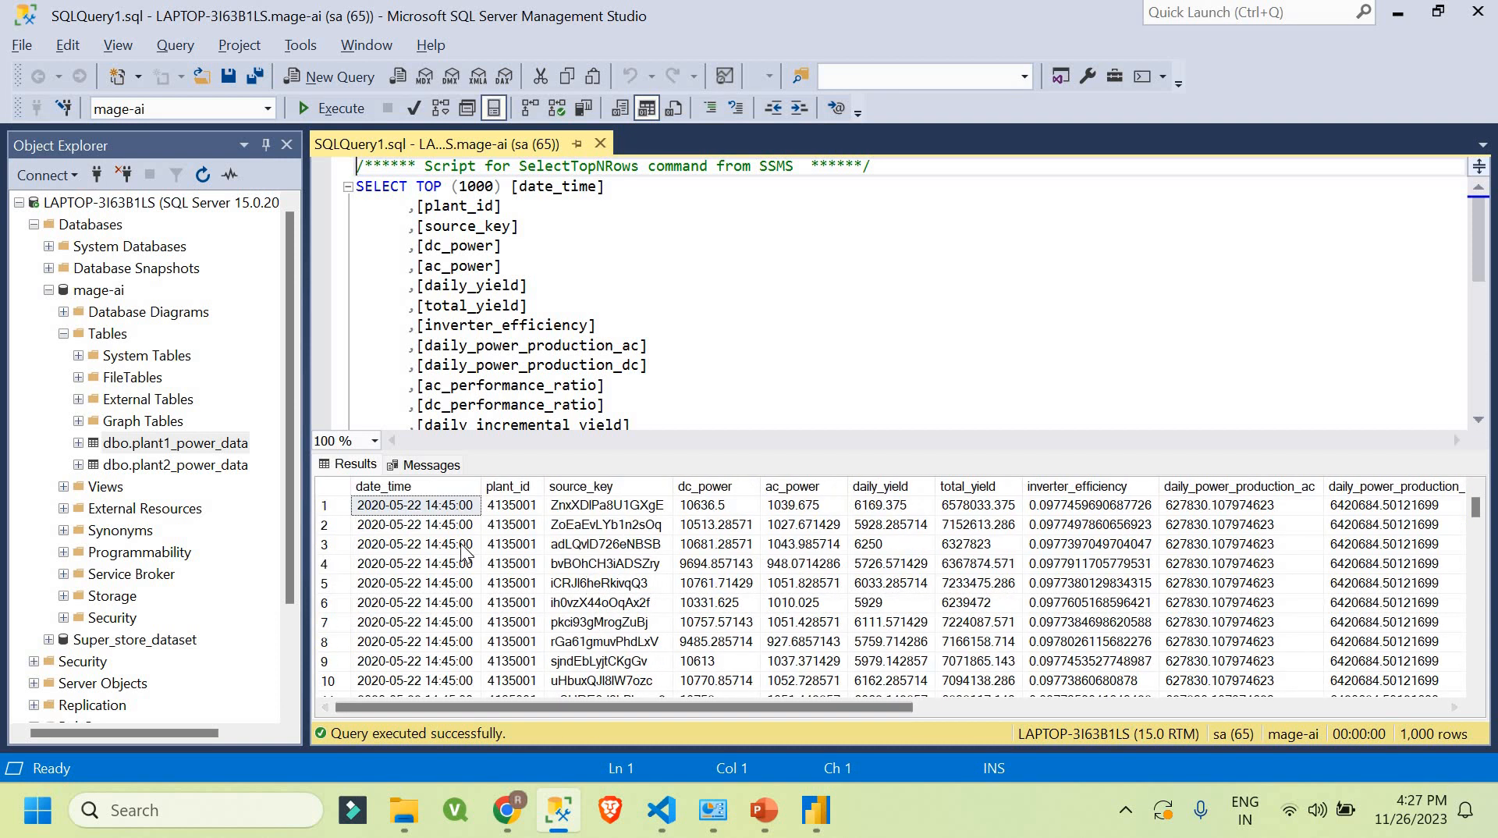
pyautogui.click(463, 546)
pyautogui.click(427, 505)
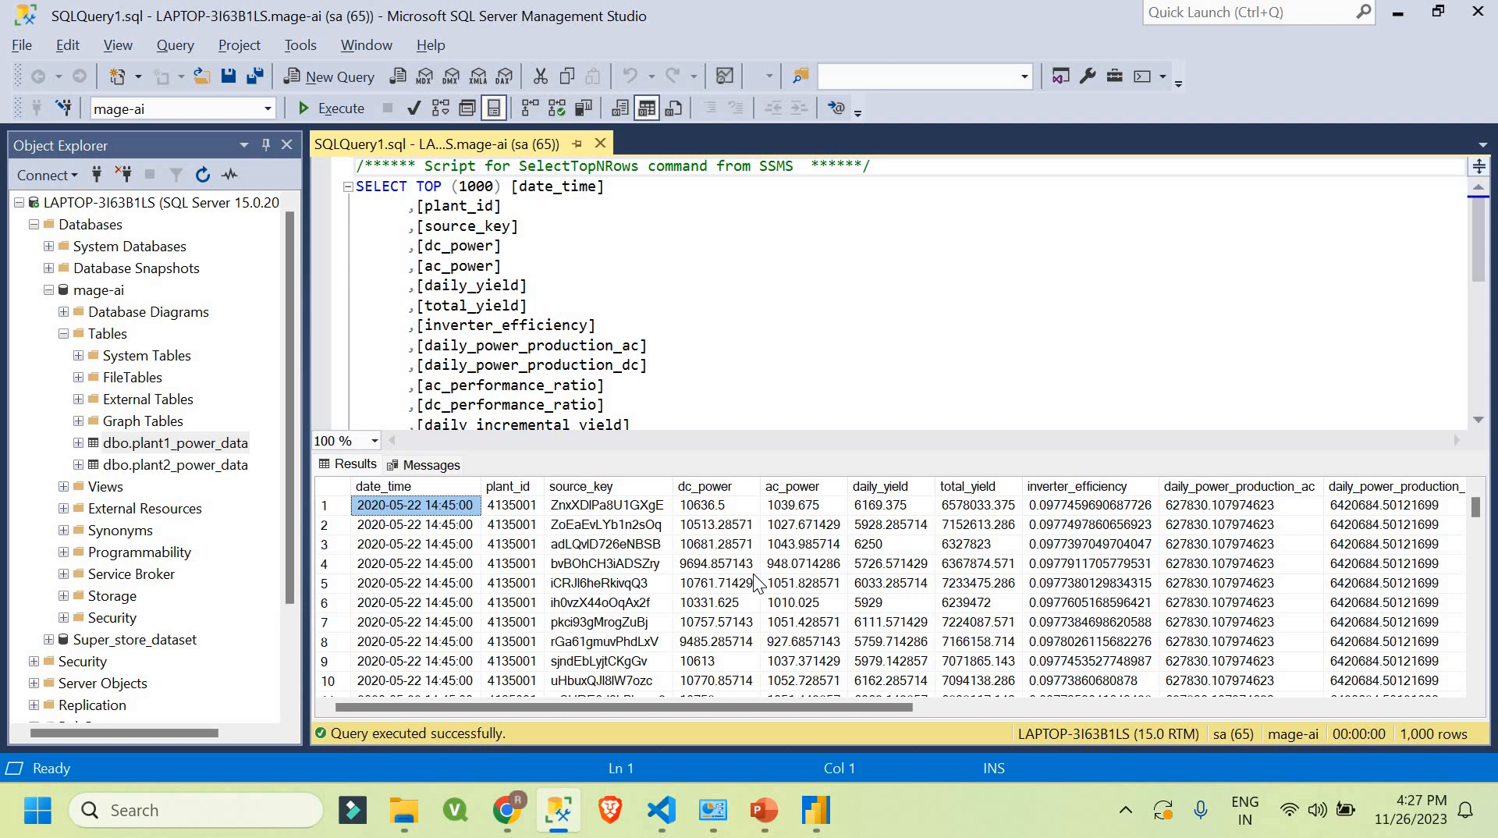
# Step: Return to Schema_of_table.sql in VS Code and examine the table name and column definitions of plant1_power_data
pyautogui.hotkey('alt', 'Tab')
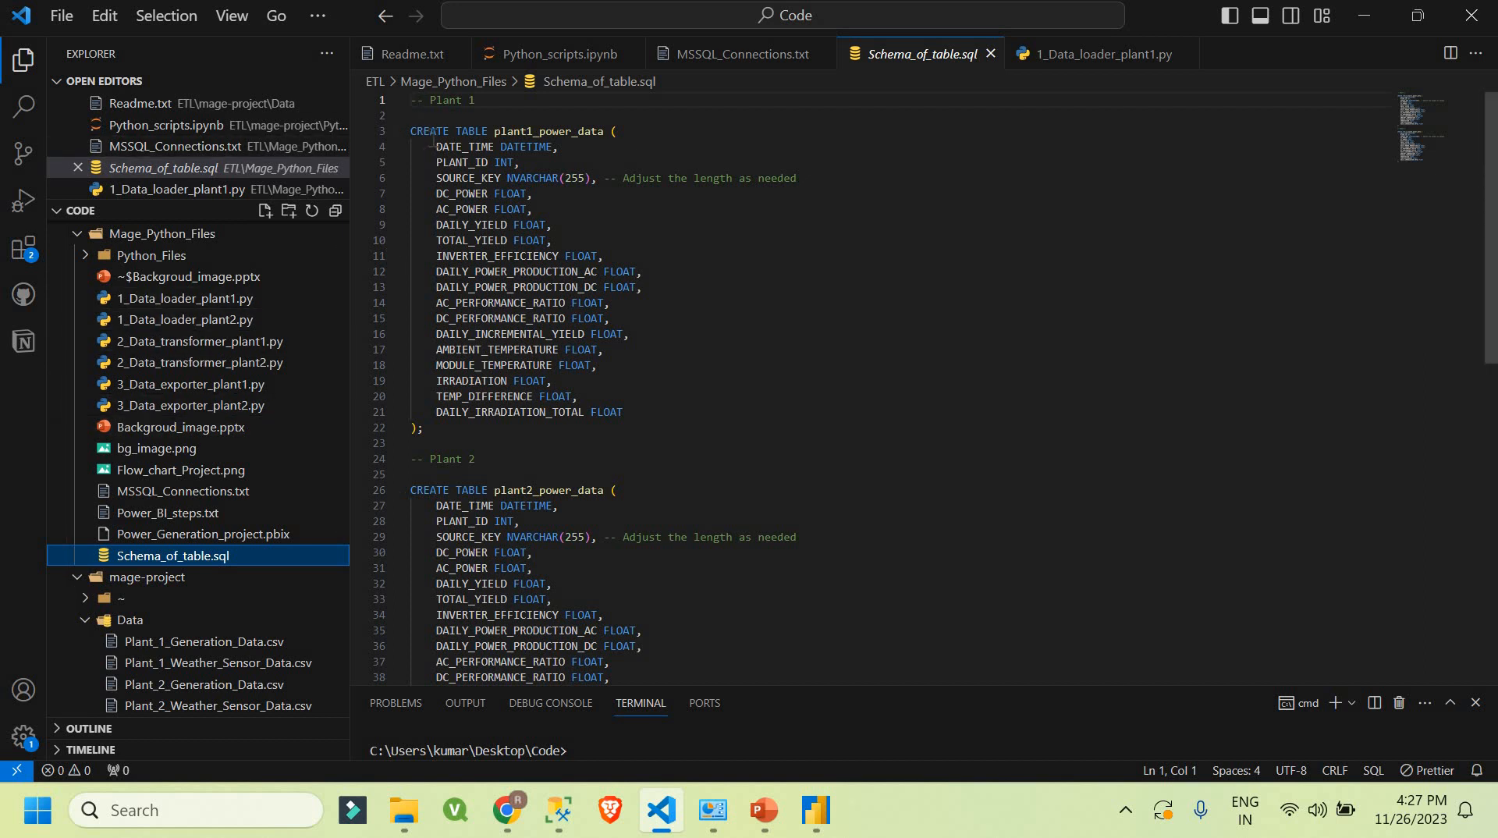
pyautogui.moveTo(419, 135); pyautogui.dragTo(584, 146)
pyautogui.doubleClick(585, 133)
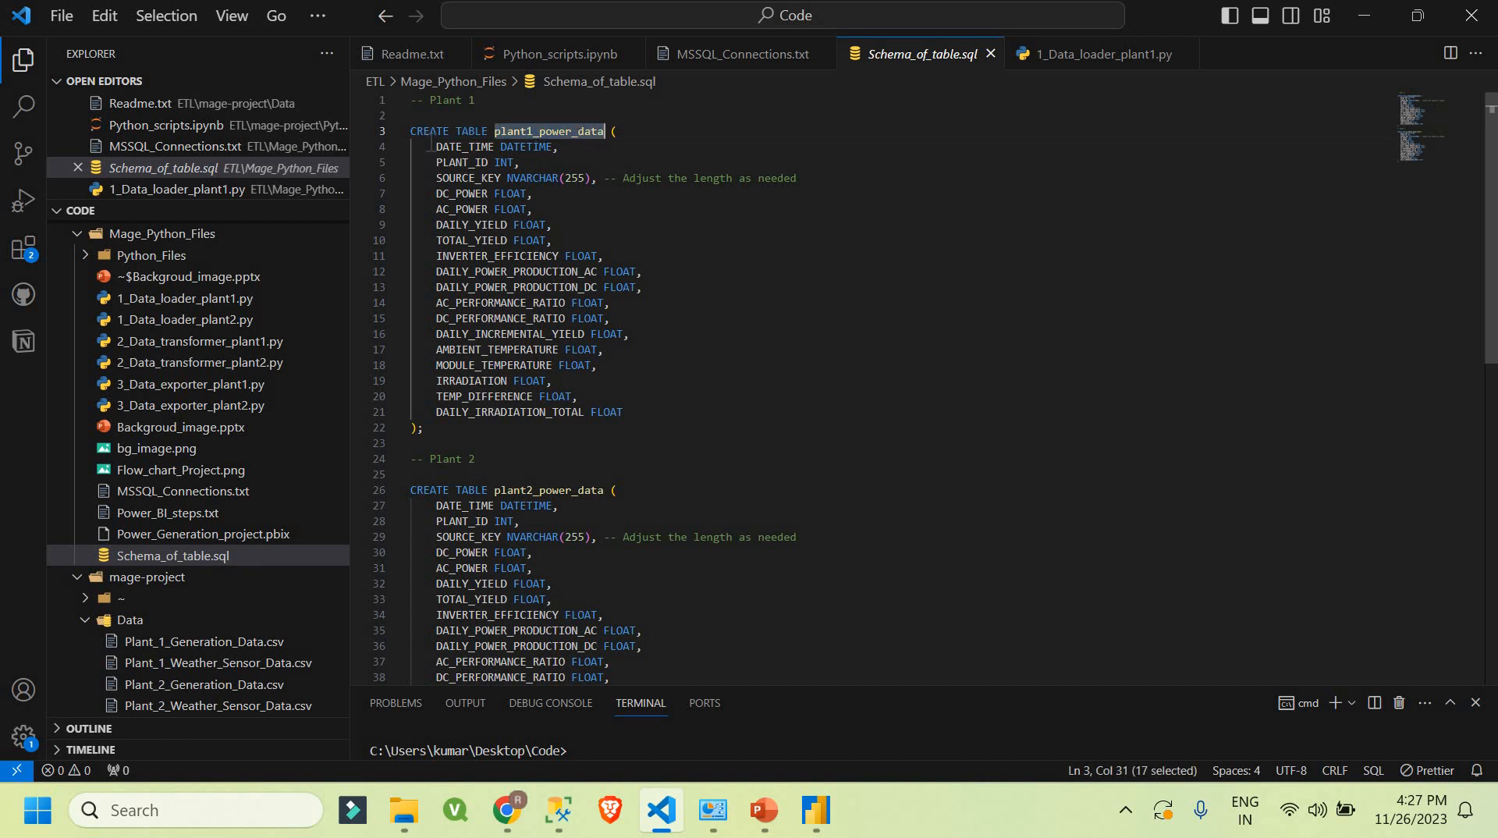
pyautogui.moveTo(434, 146); pyautogui.dragTo(635, 413)
pyautogui.click(612, 351)
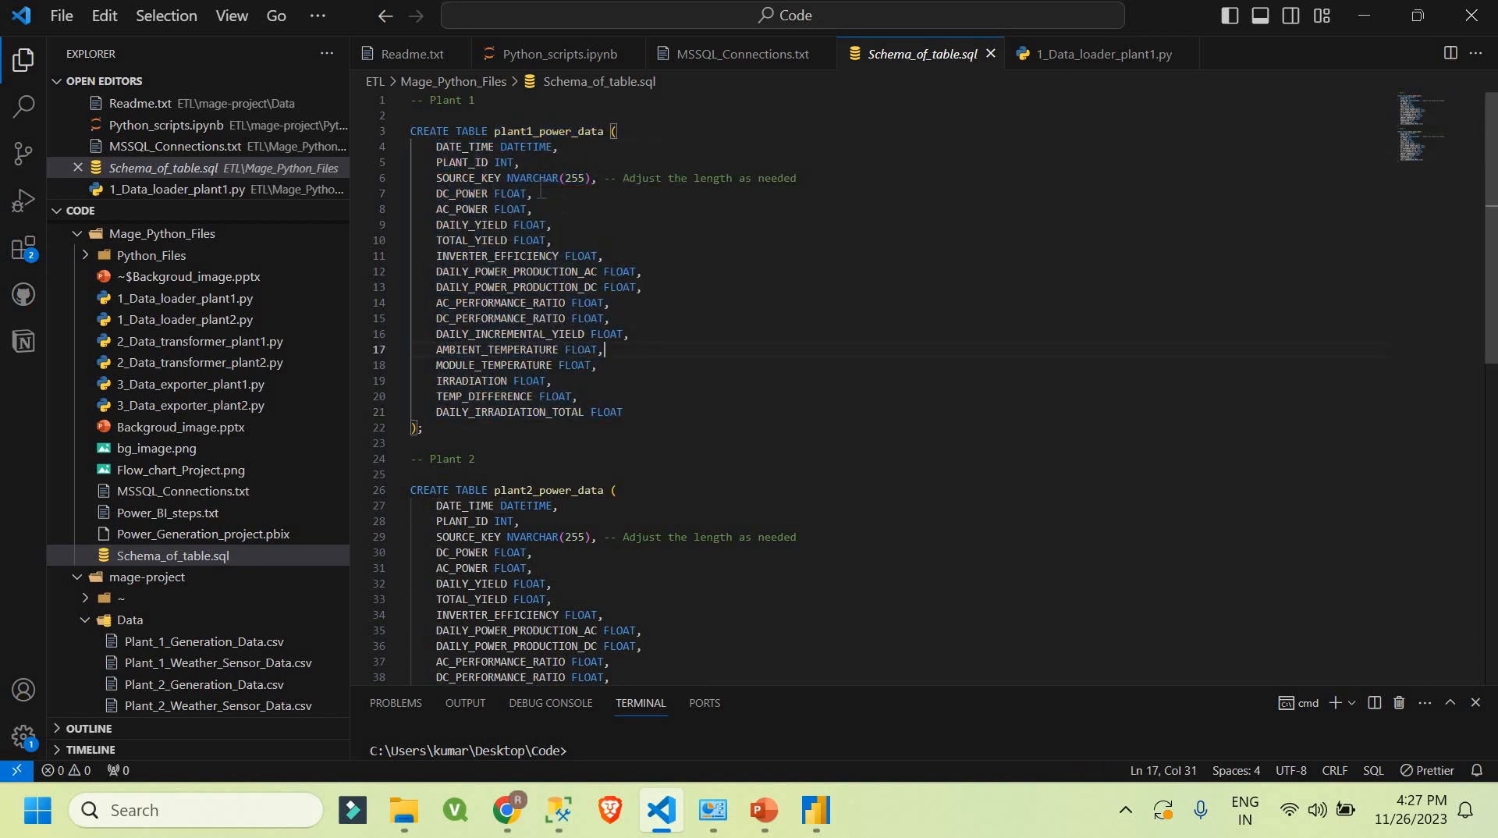
pyautogui.moveTo(528, 177); pyautogui.dragTo(635, 379)
# Step: Compare the CREATE TABLE definition of plant2_power_data with the columns of plant1_power_data
pyautogui.scroll(-3, 635, 380)
pyautogui.moveTo(495, 347); pyautogui.dragTo(516, 405)
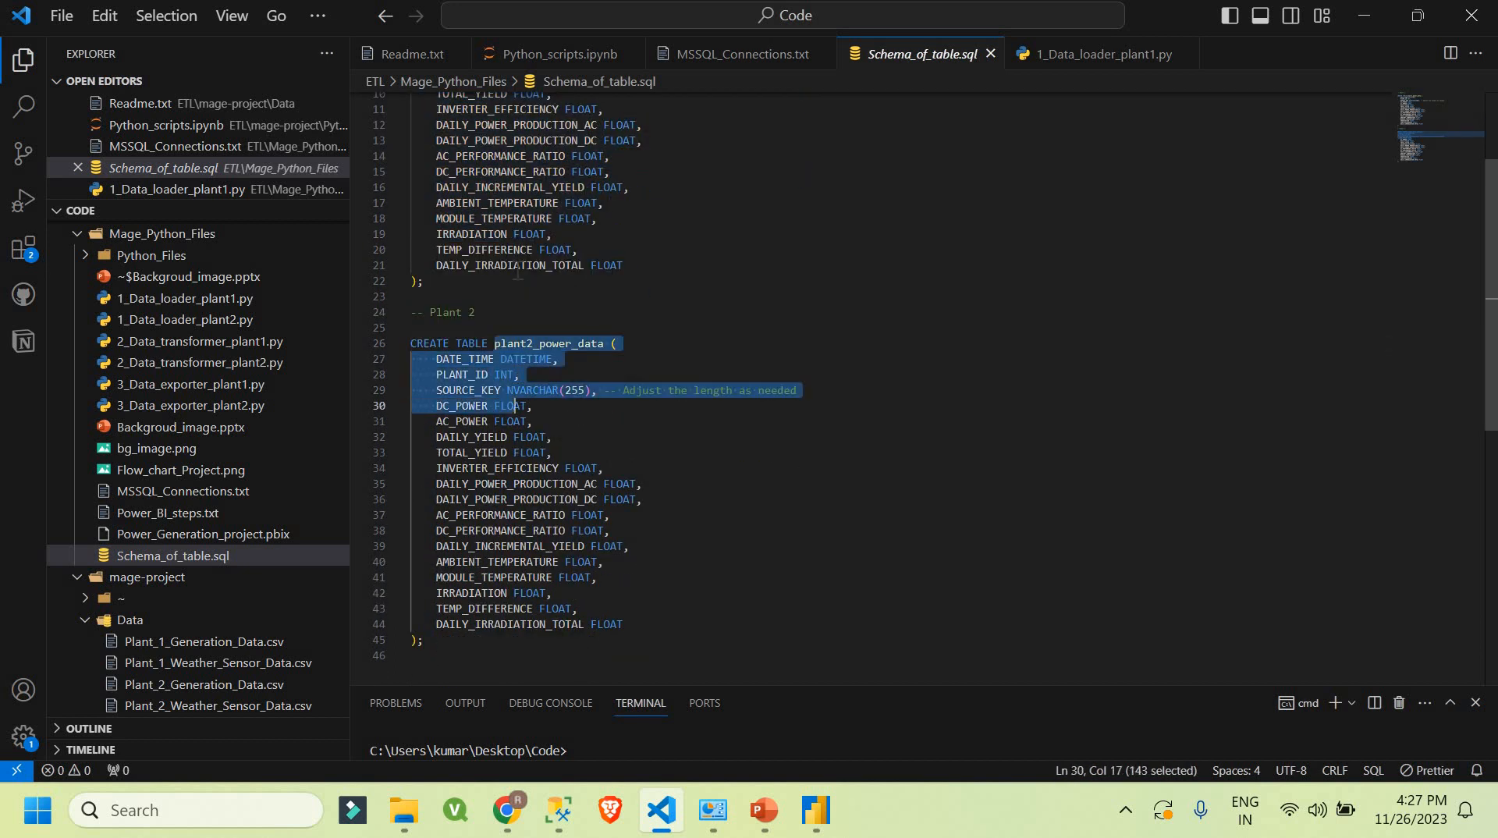
pyautogui.scroll(3, 517, 271)
pyautogui.moveTo(496, 224); pyautogui.dragTo(521, 257)
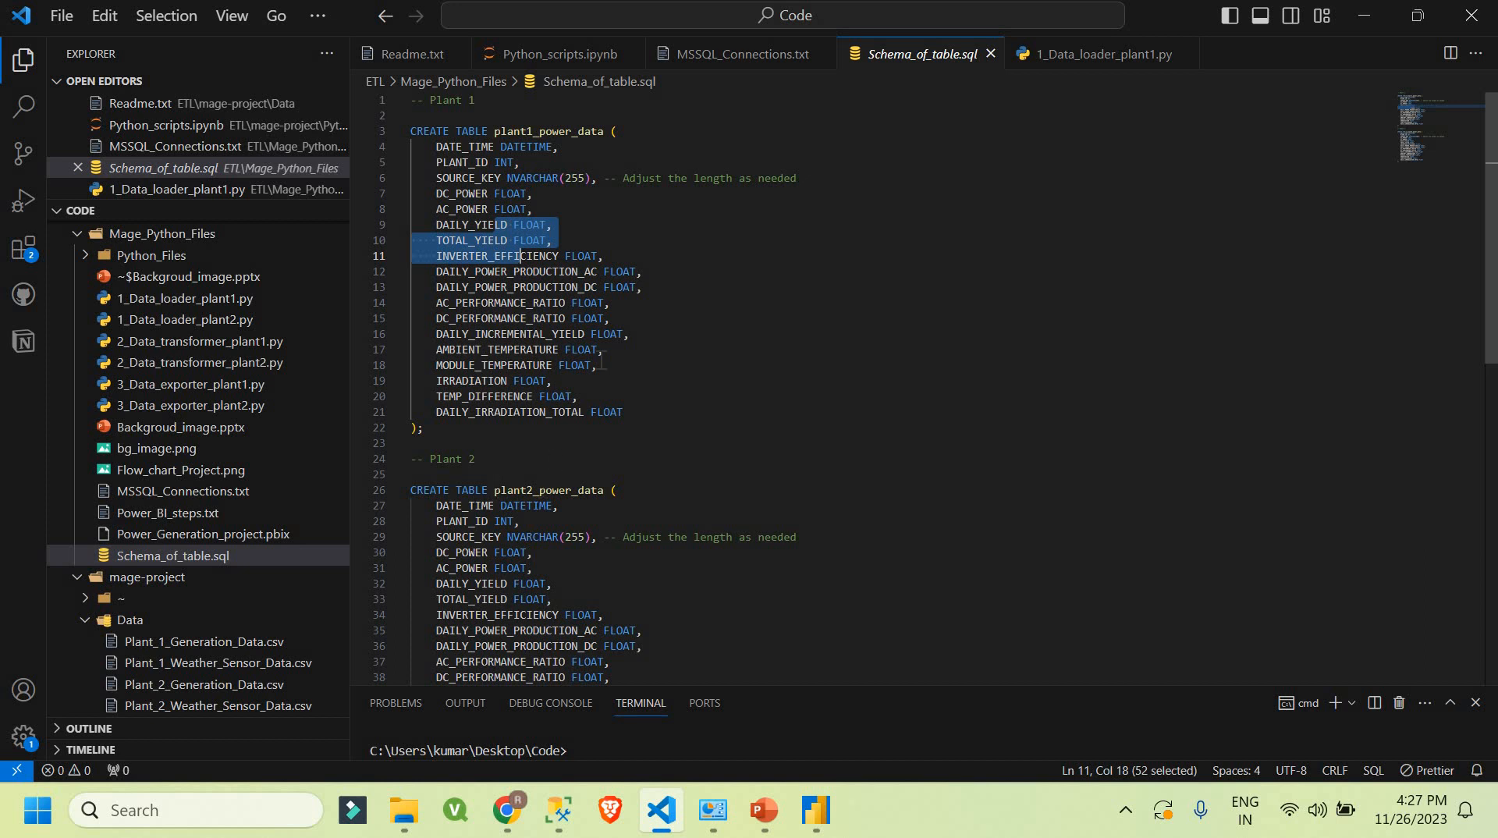
pyautogui.moveTo(500, 491); pyautogui.dragTo(539, 491)
pyautogui.moveTo(500, 131); pyautogui.dragTo(524, 138)
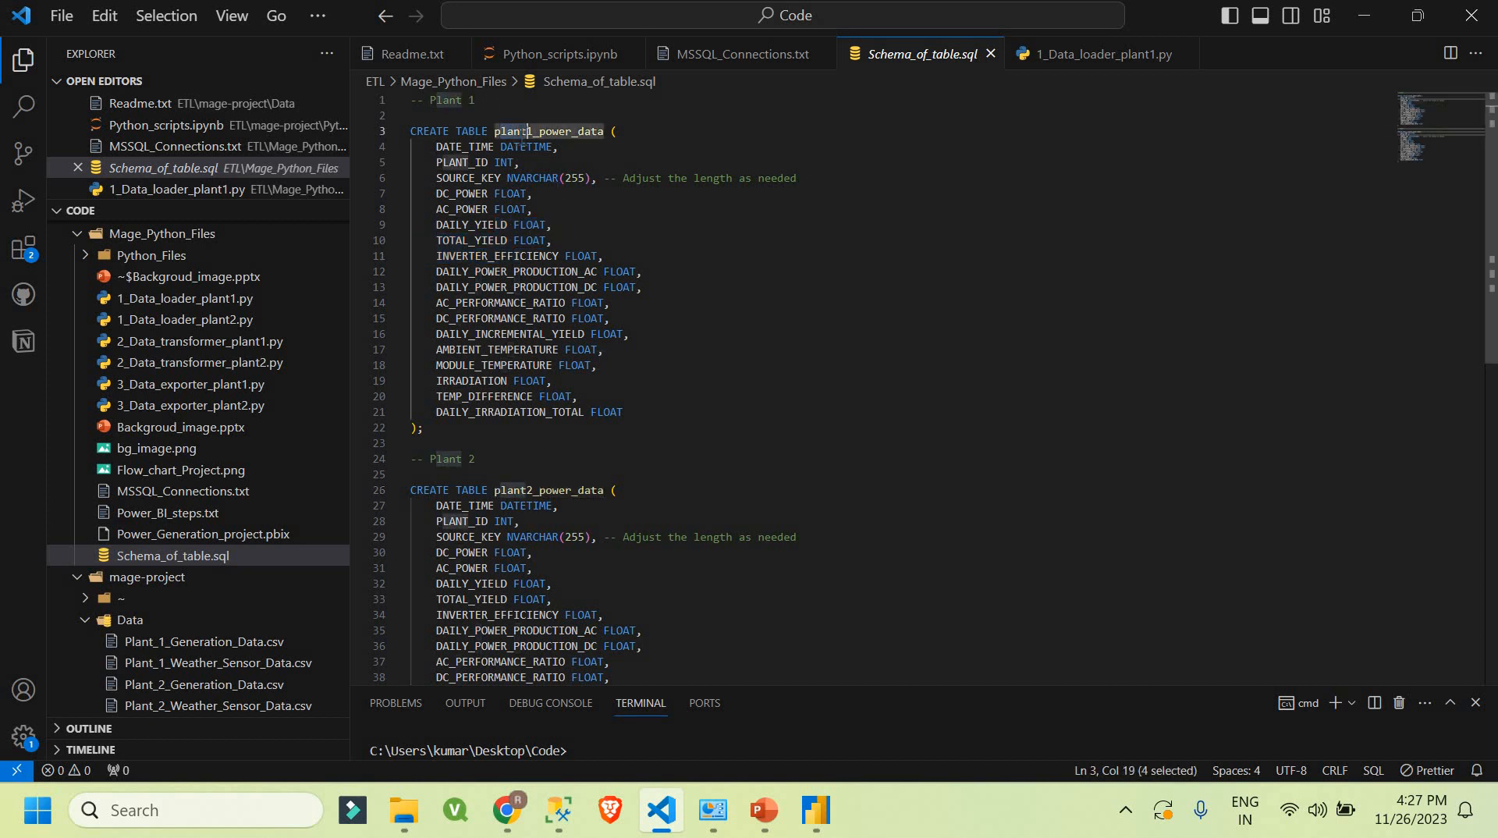
pyautogui.moveTo(489, 194); pyautogui.dragTo(539, 302)
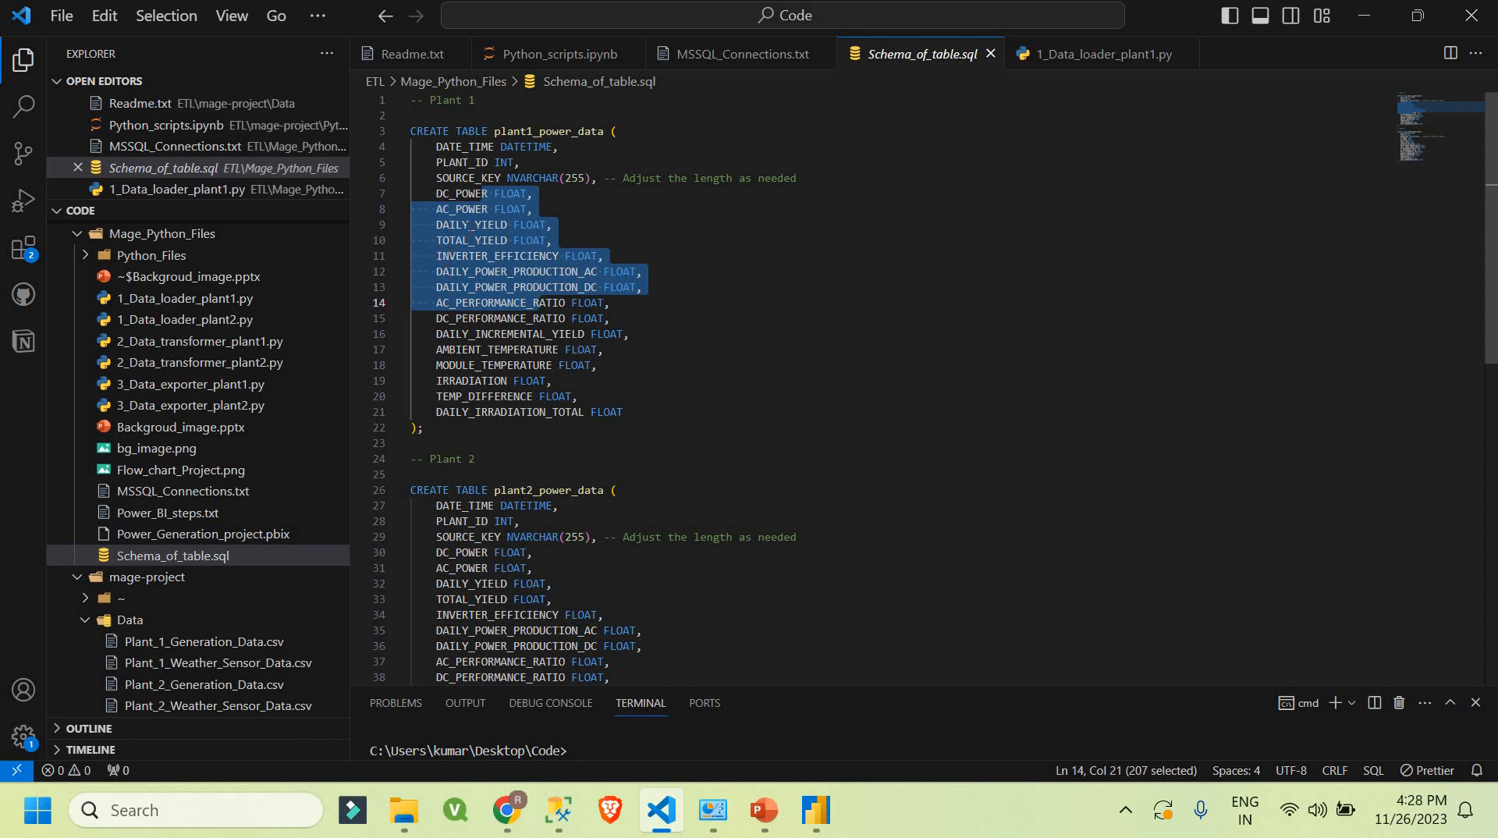
pyautogui.click(469, 225)
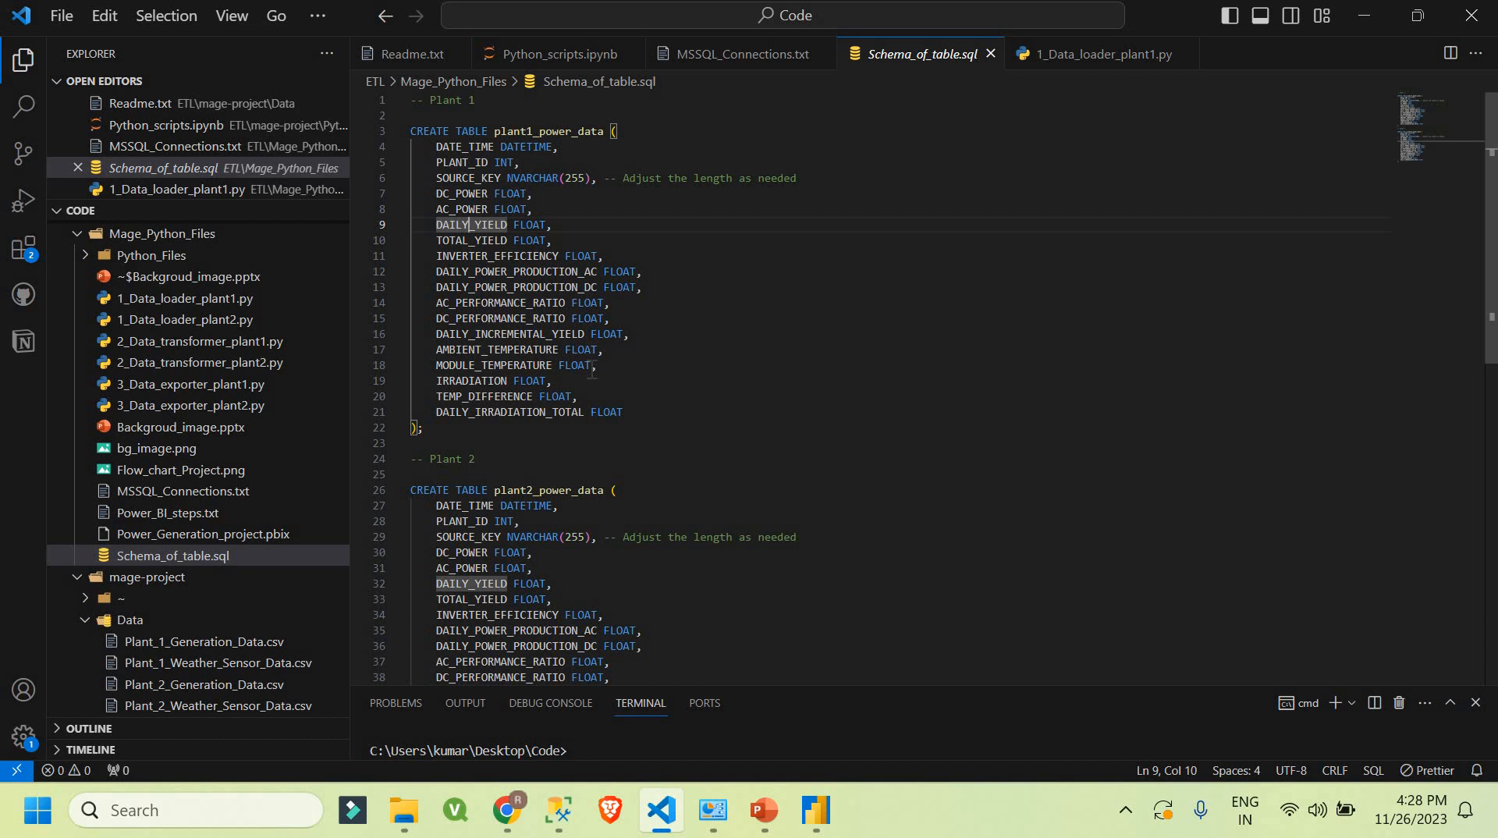
# Step: Switch to the Power Query Editor and view the Navigation step of plant1_power_data through to its last columns
pyautogui.hotkey('alt', 'Tab')
pyautogui.press('Tab')
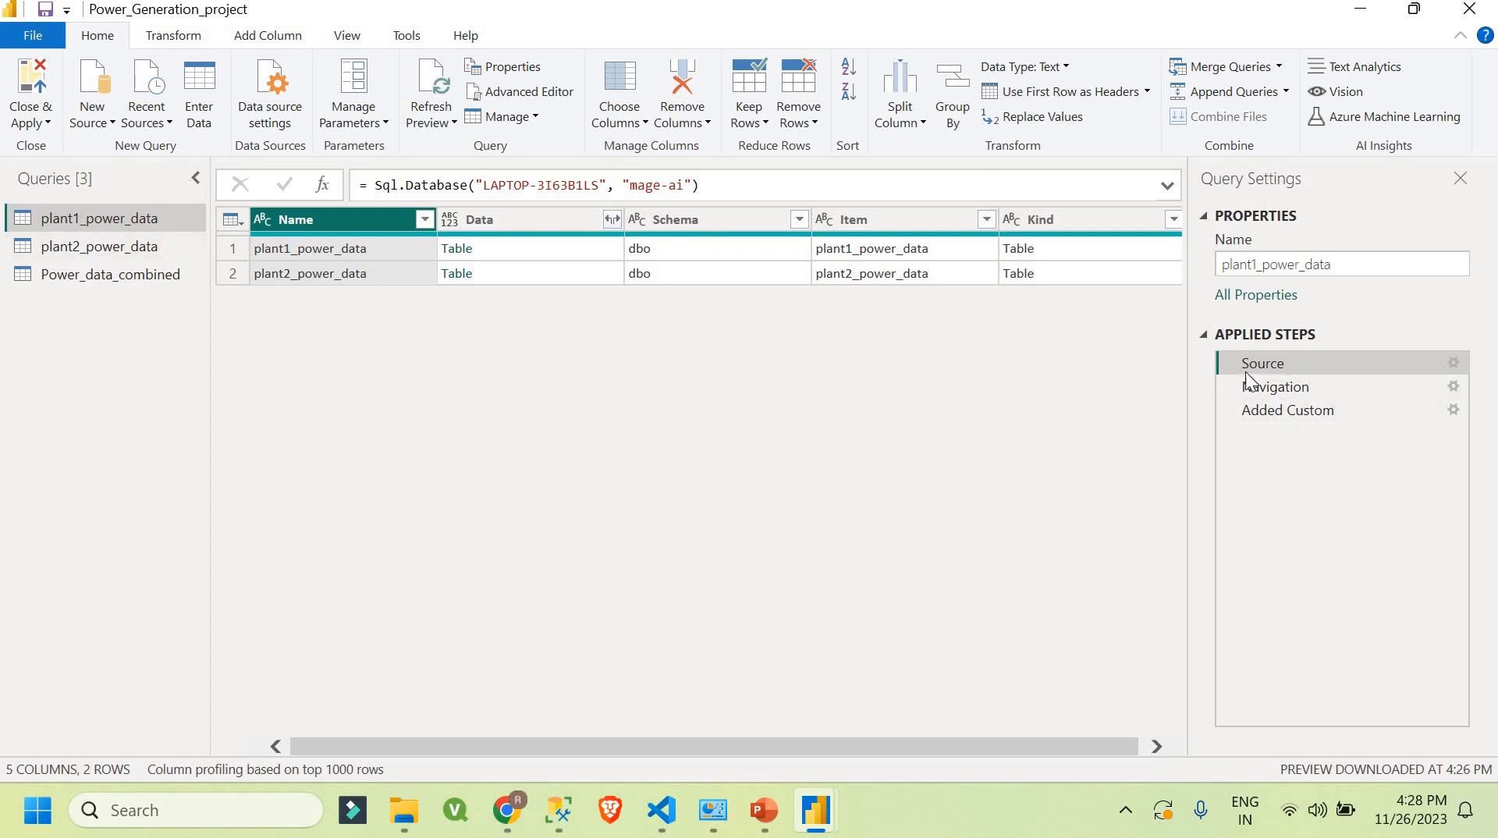
pyautogui.click(1285, 387)
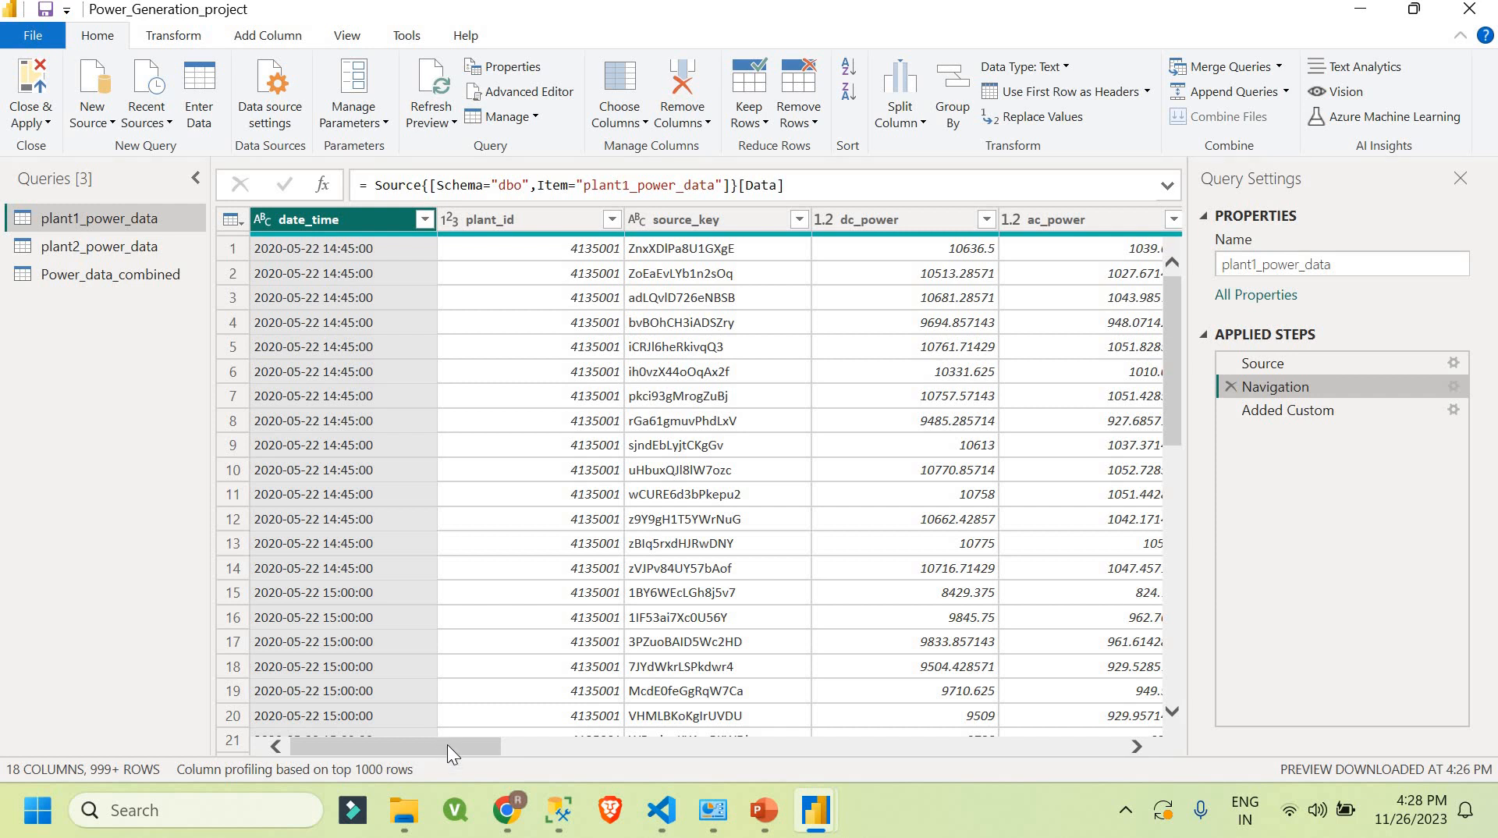
pyautogui.moveTo(928, 768); pyautogui.dragTo(1140, 774)
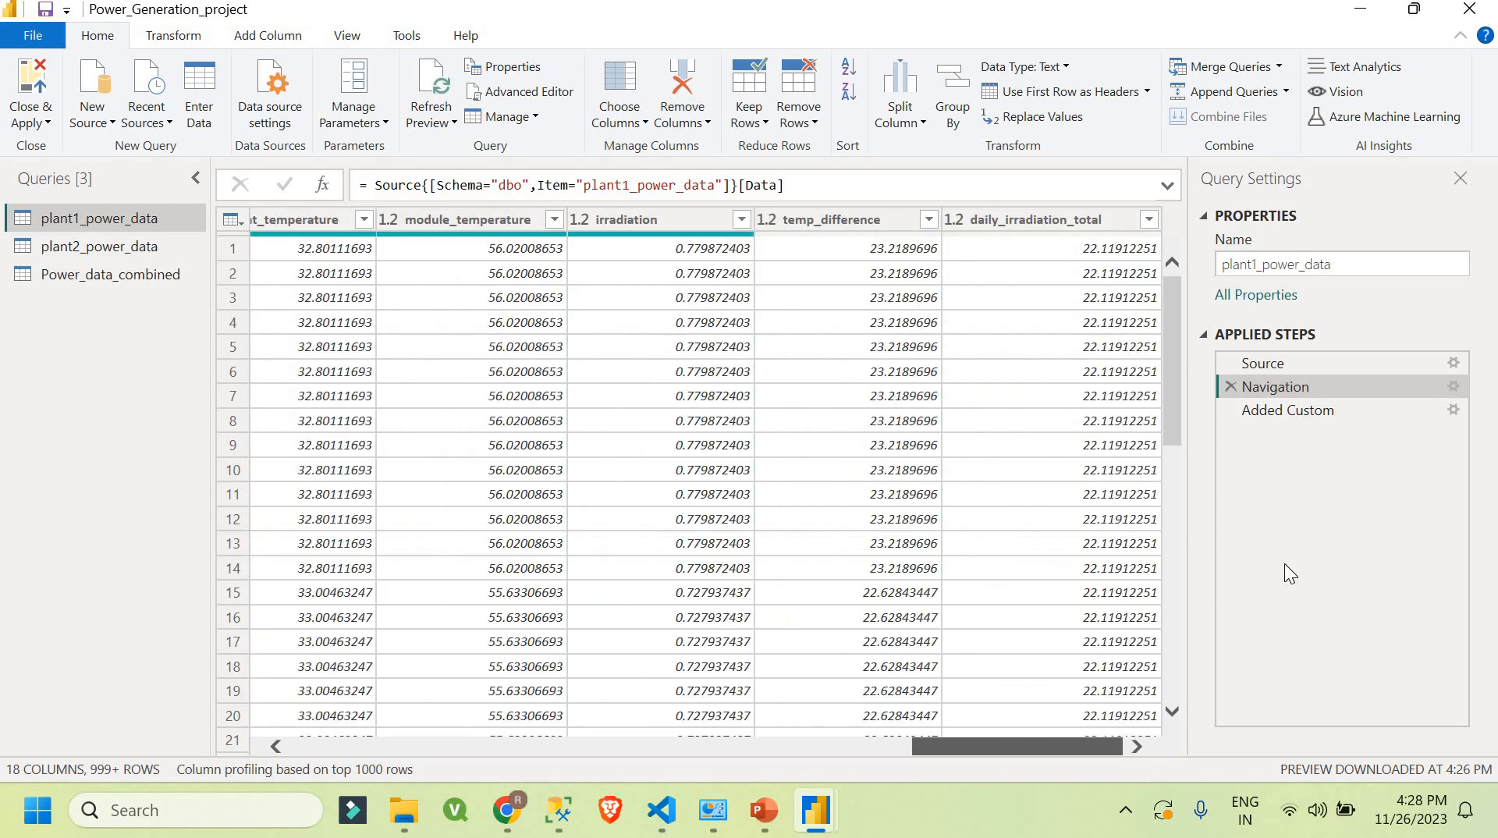
# Step: Show the Added Custom step of plant1_power_data and select its PLANT_NAME column
pyautogui.click(1300, 408)
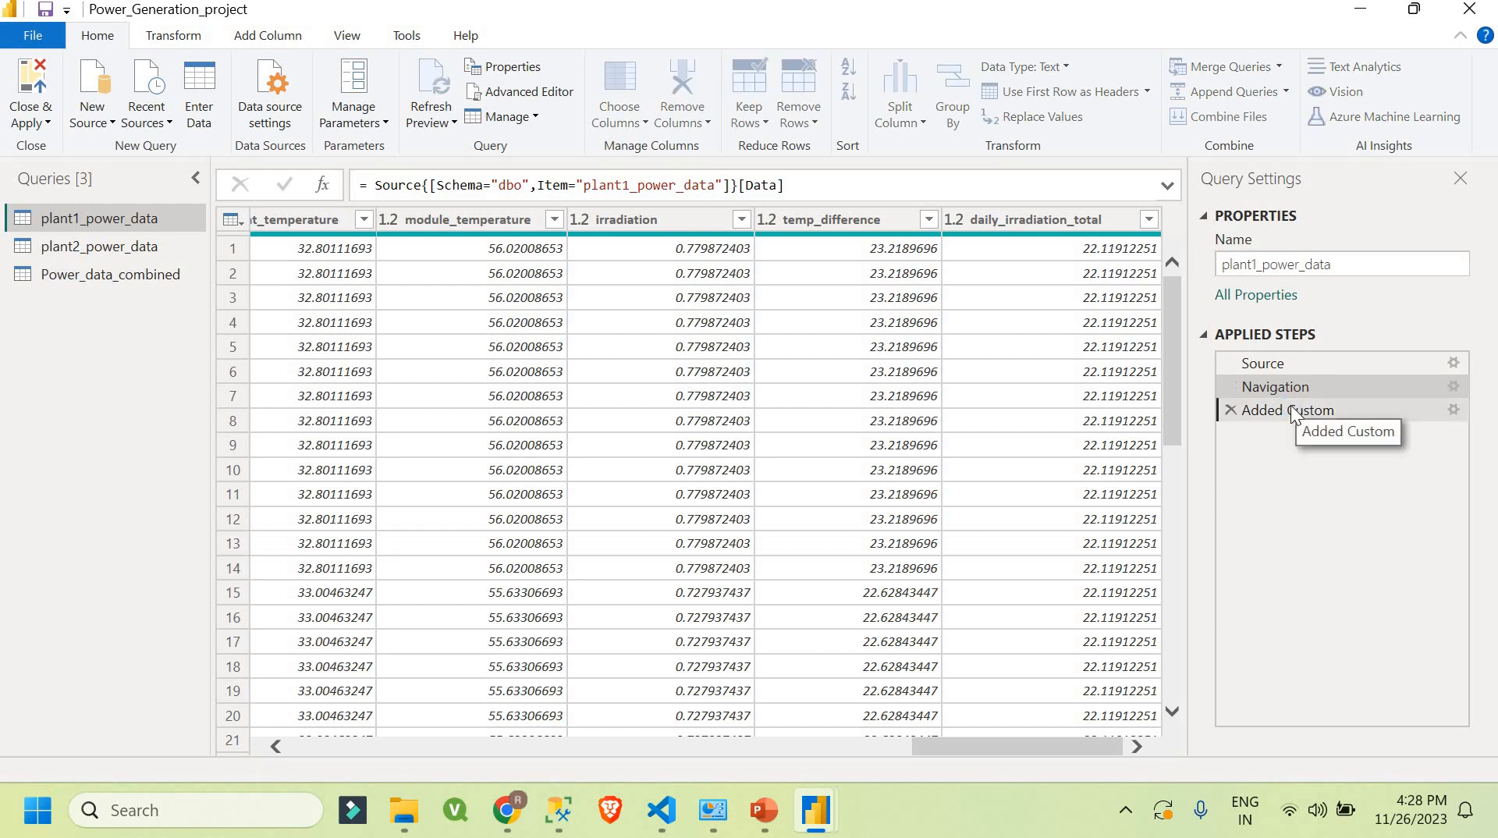
pyautogui.click(1148, 743)
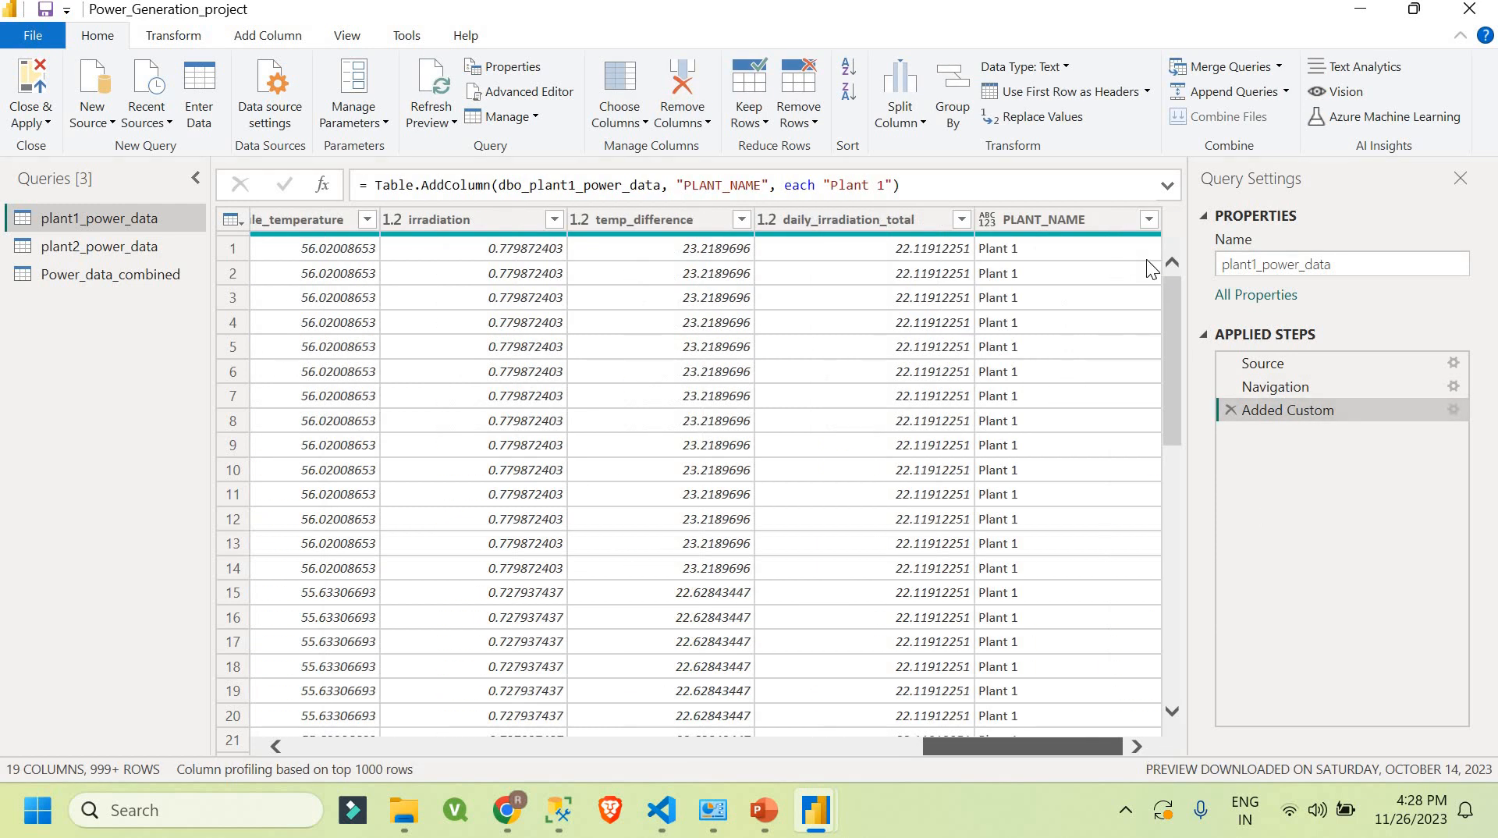
pyautogui.click(1082, 221)
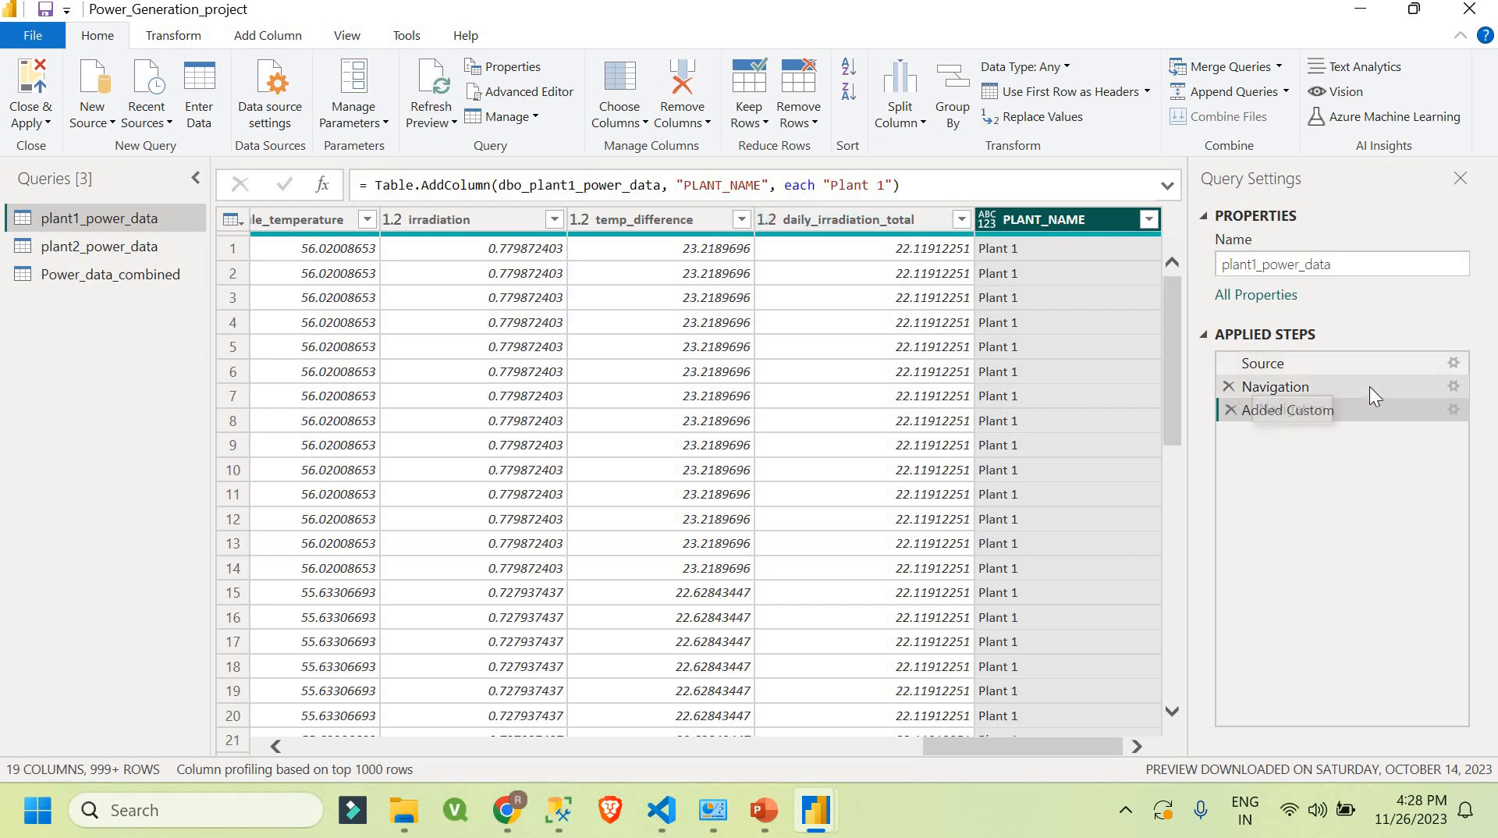
# Step: Open the Added Custom step's settings, examine the column name and formula, and cancel without changes
pyautogui.click(1453, 410)
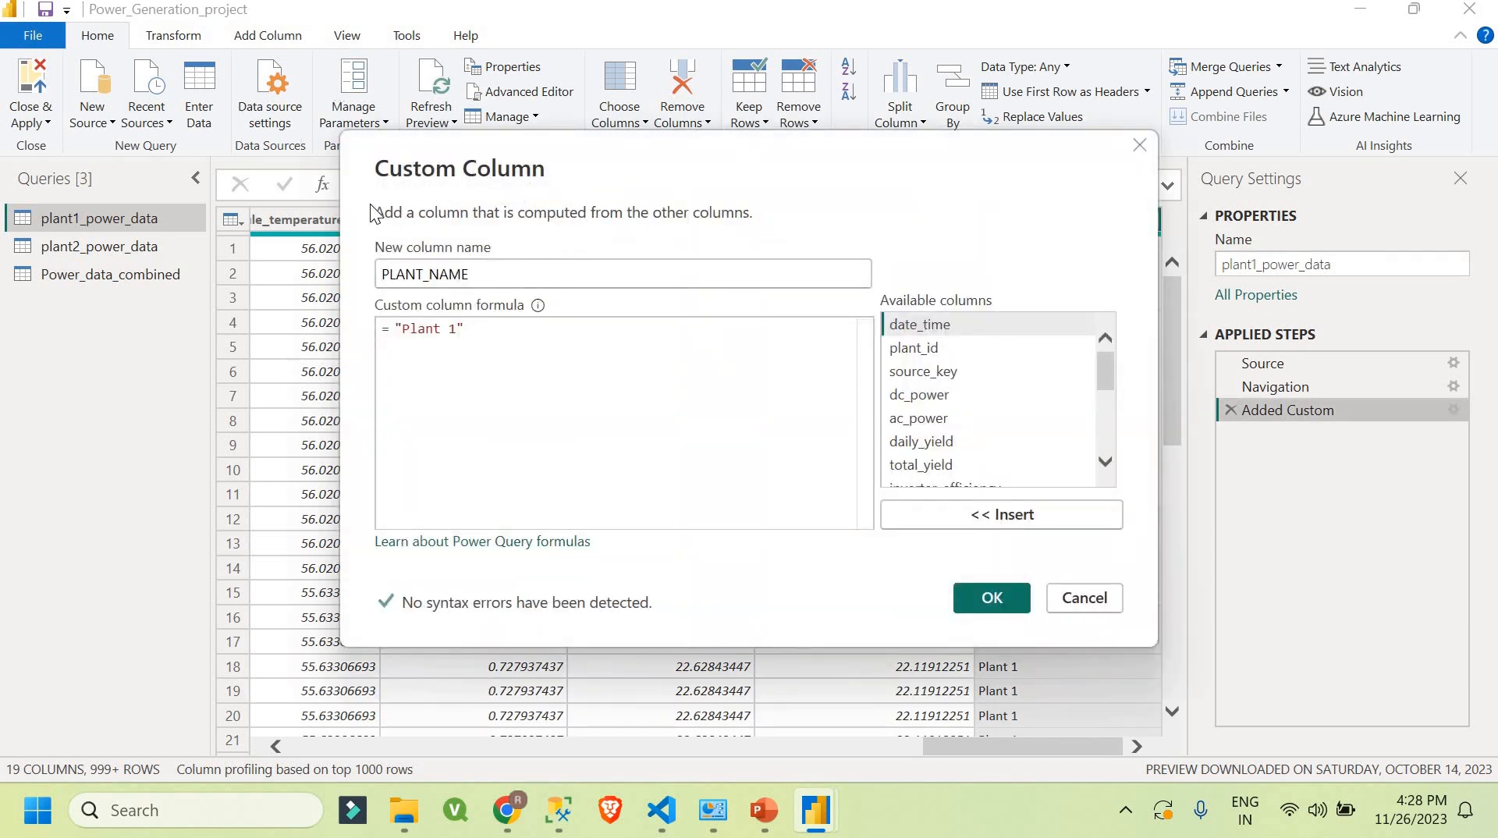
pyautogui.moveTo(497, 276); pyautogui.dragTo(347, 282)
pyautogui.moveTo(468, 329); pyautogui.dragTo(361, 319)
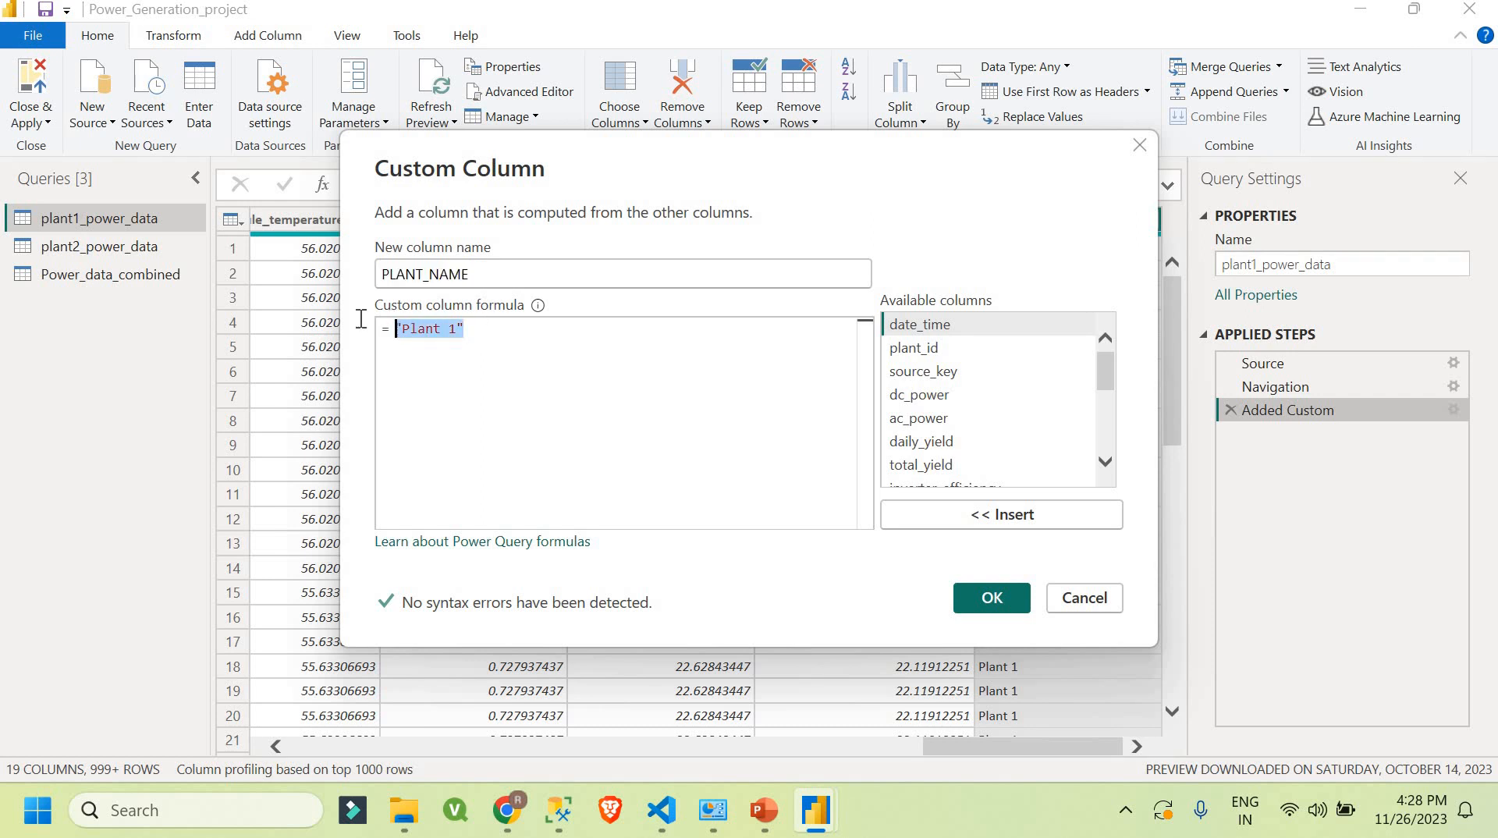
pyautogui.click(1093, 597)
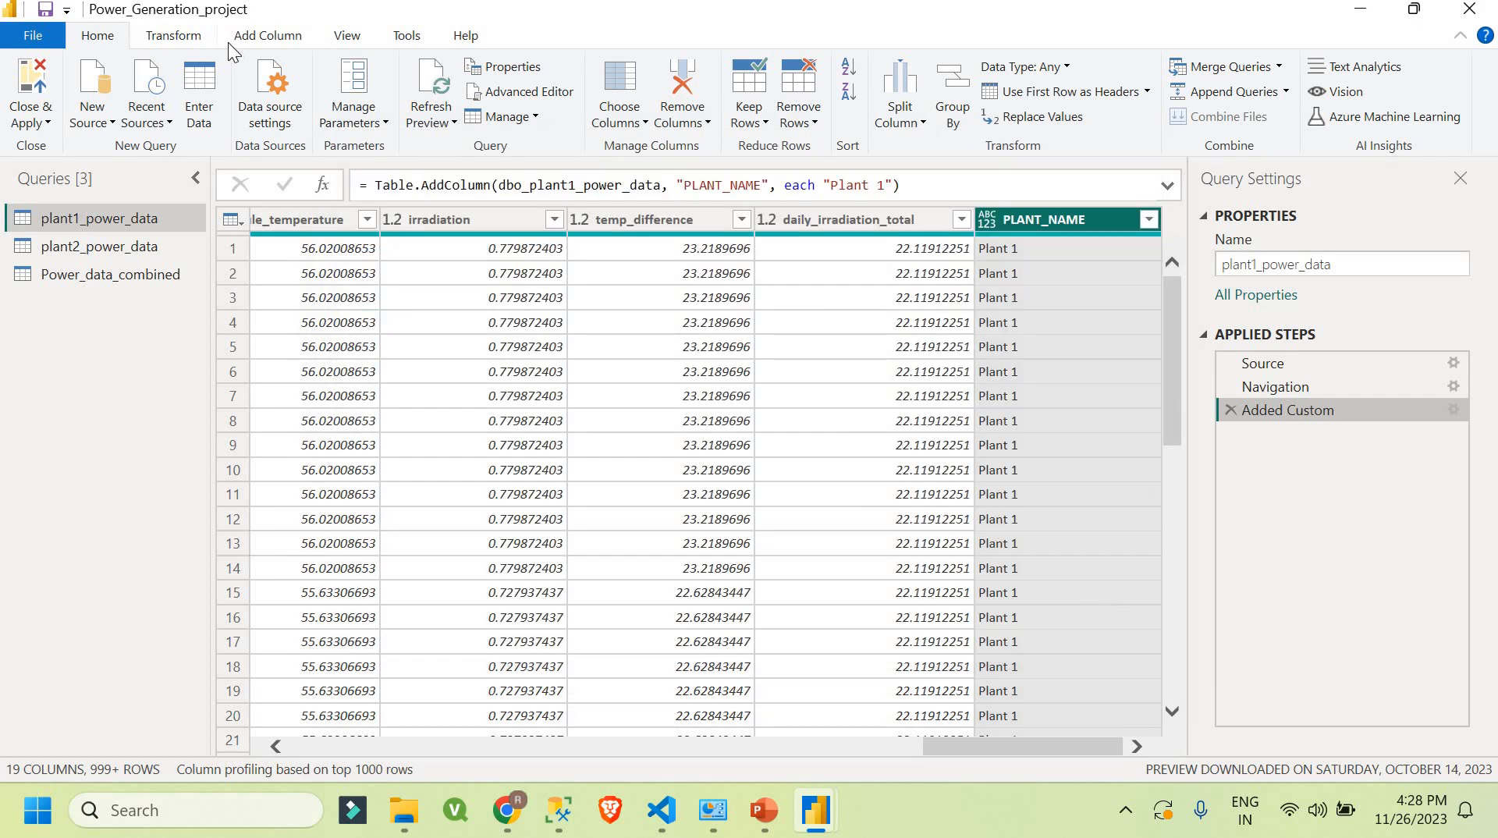
# Step: Start a new custom column in plant1_power_data named PLant_name with the formula "asduhsa"
pyautogui.click(250, 36)
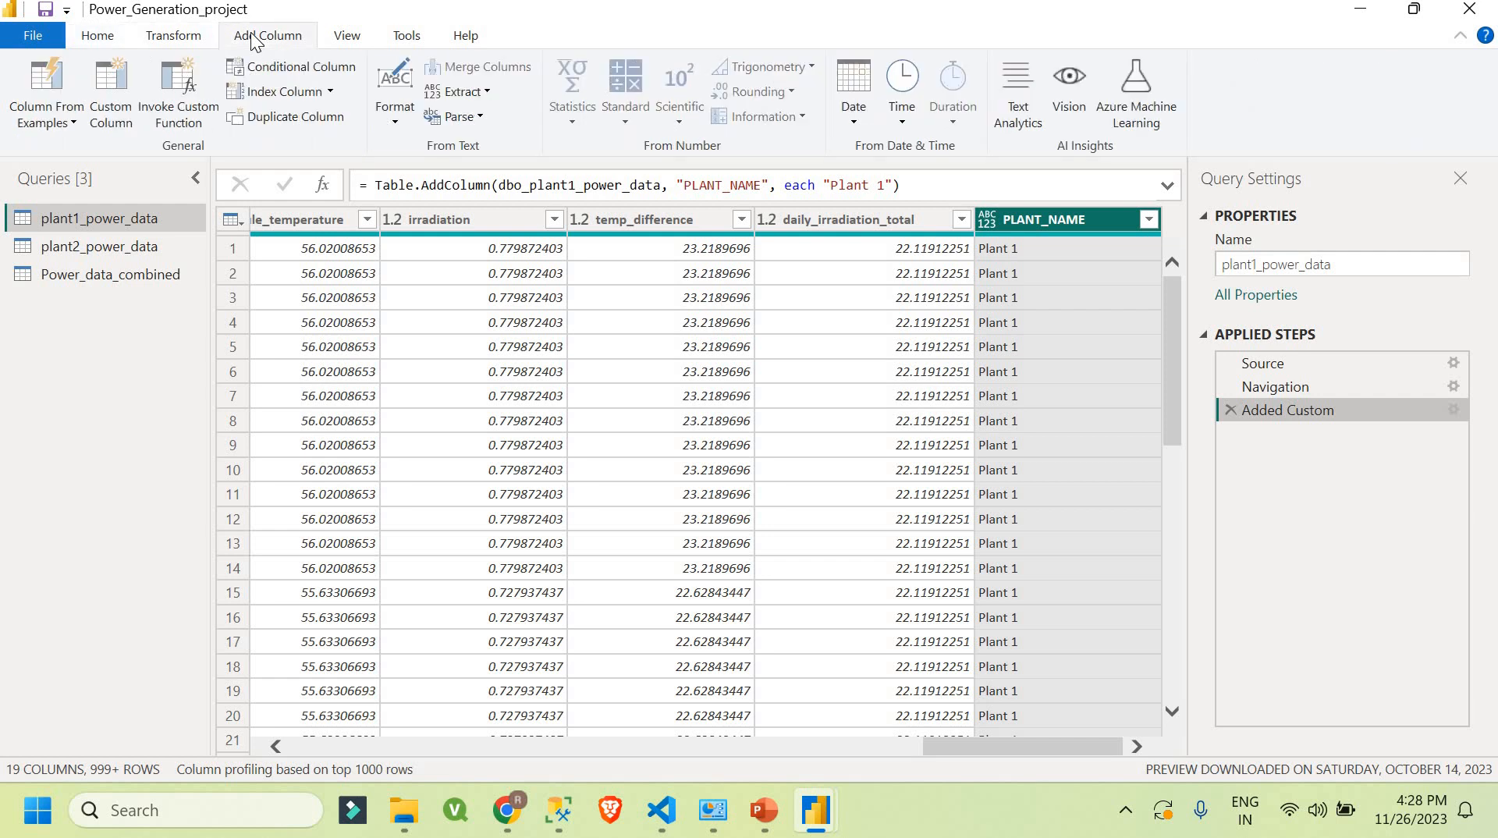
pyautogui.click(110, 93)
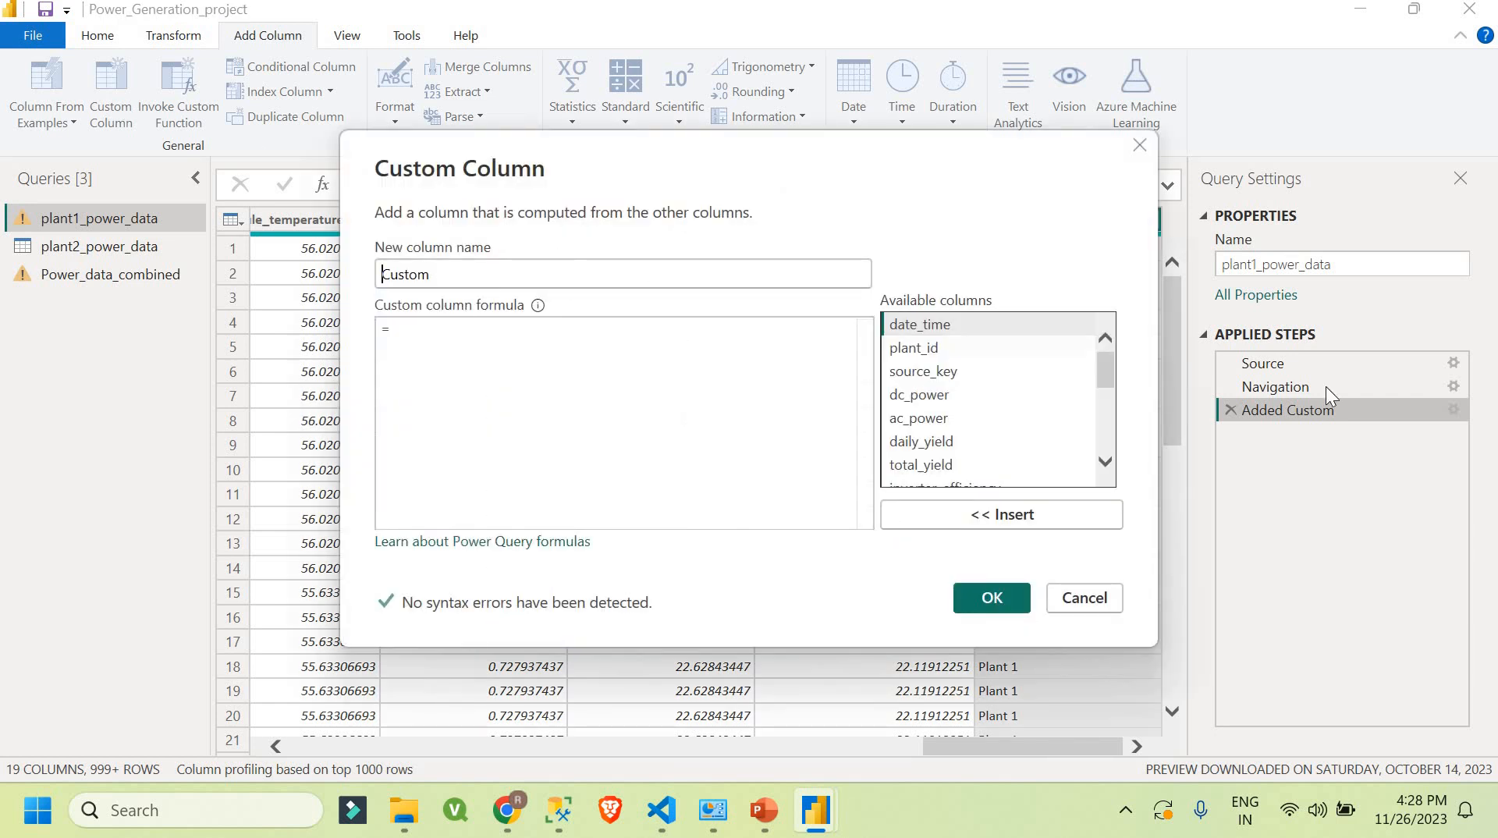
pyautogui.doubleClick(401, 282)
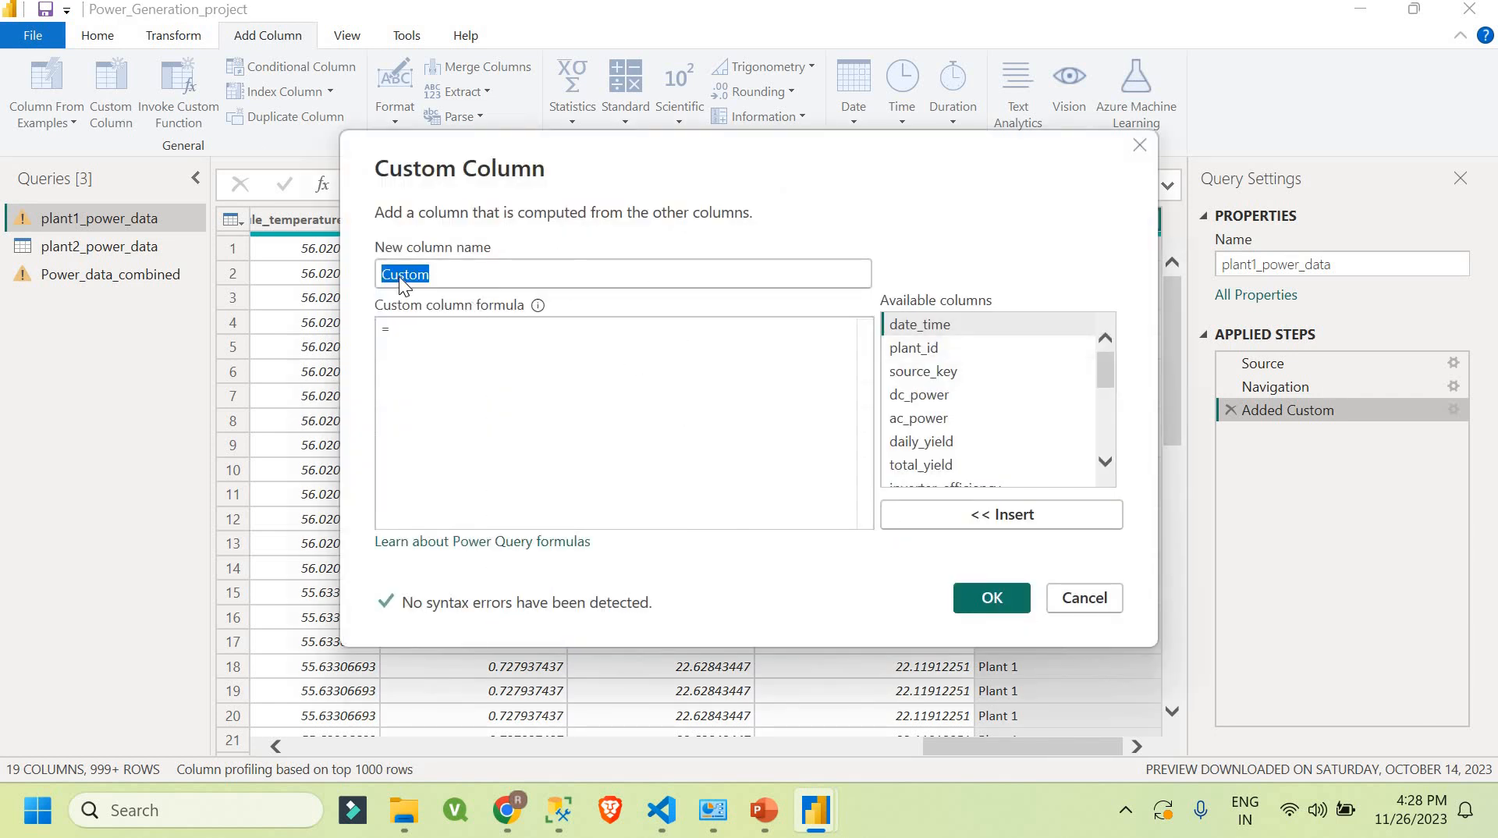
pyautogui.write('PLant')
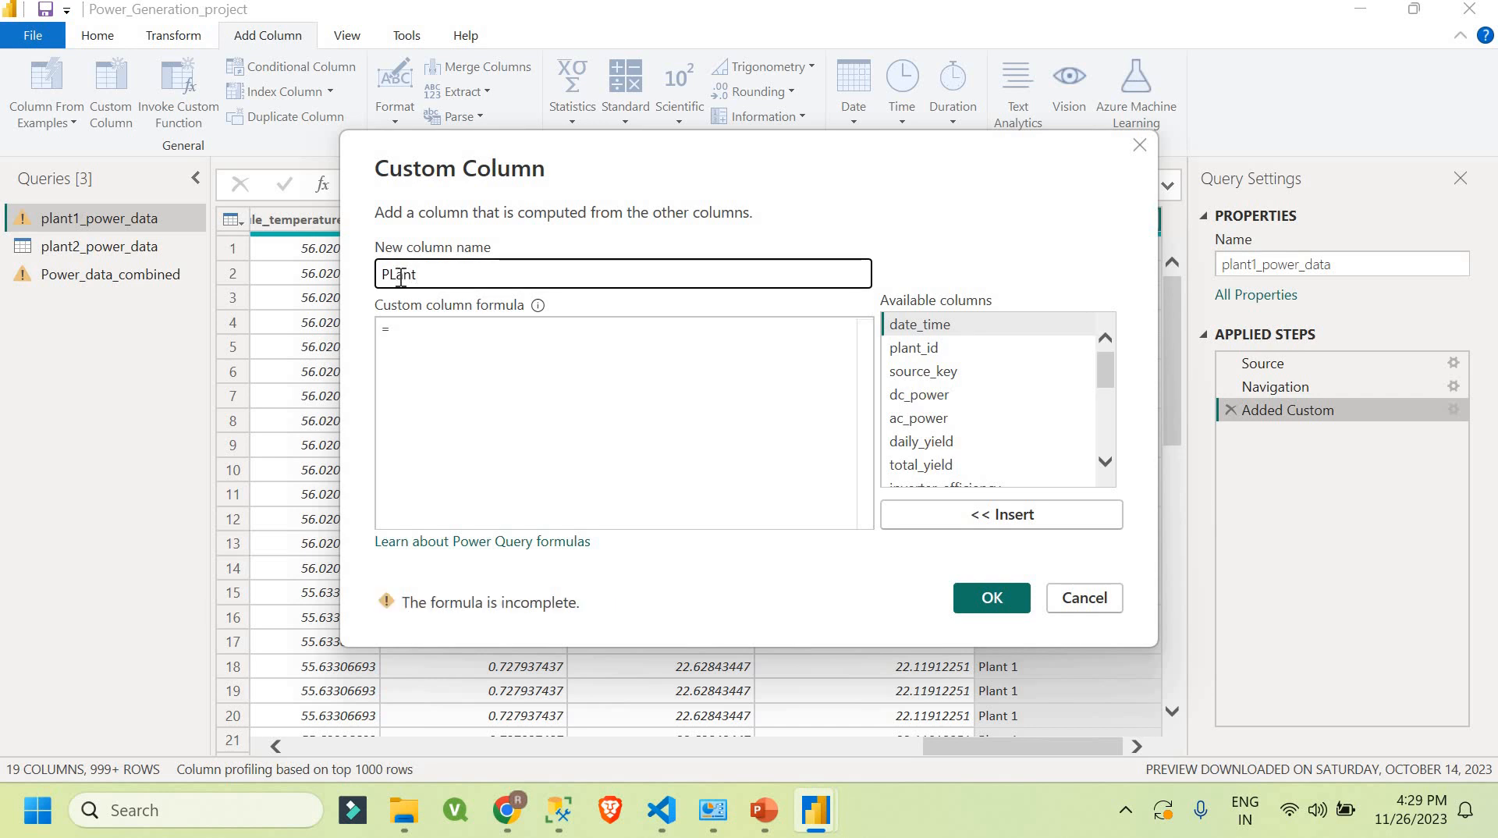
pyautogui.write('_name')
pyautogui.click(507, 337)
pyautogui.write('"asduhsa')
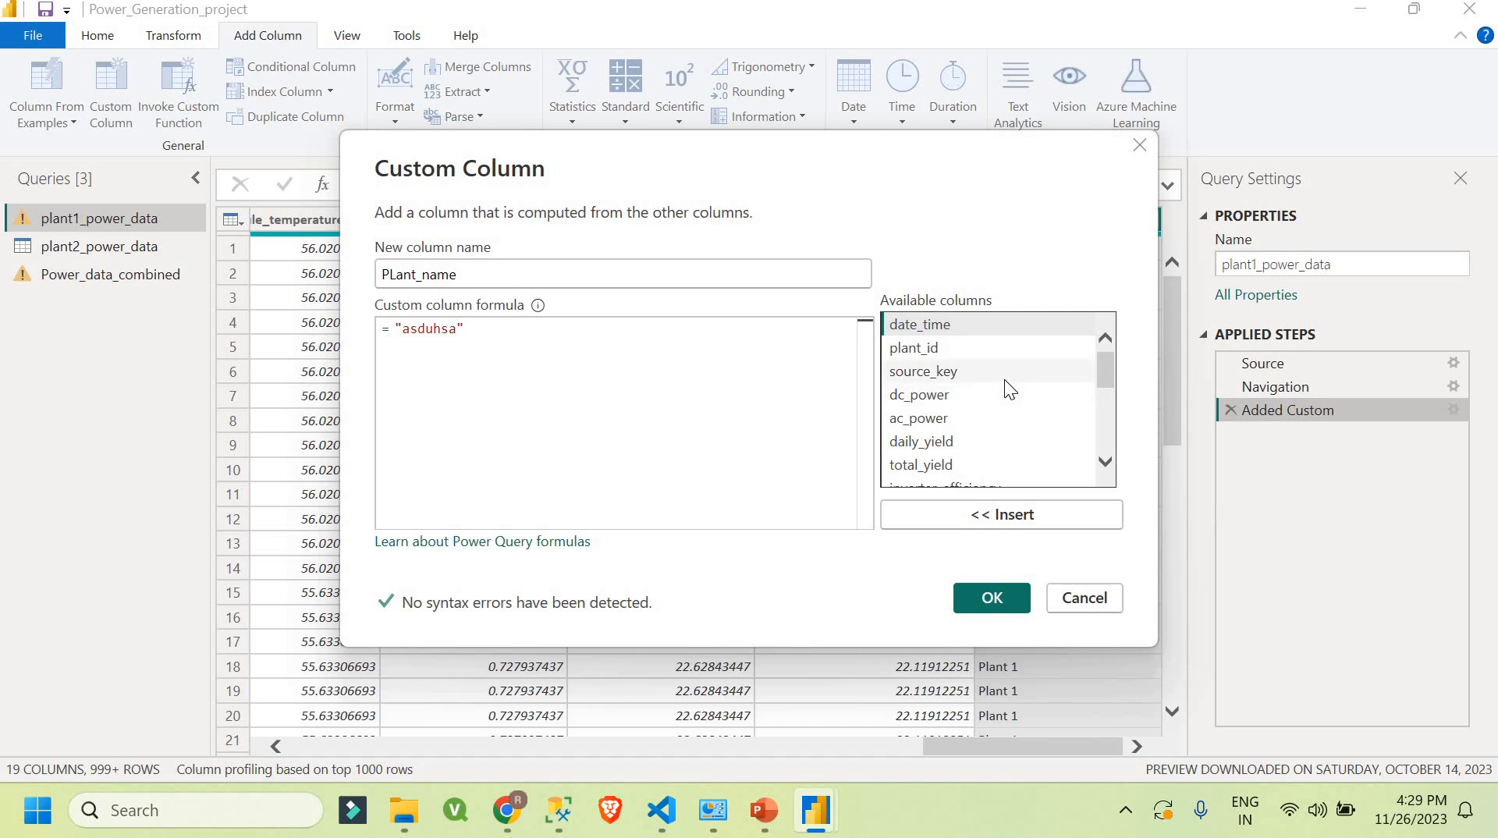
# Step: Insert the temp_difference column into the custom column formula, and cancel the new column
pyautogui.scroll(-5, 1004, 379)
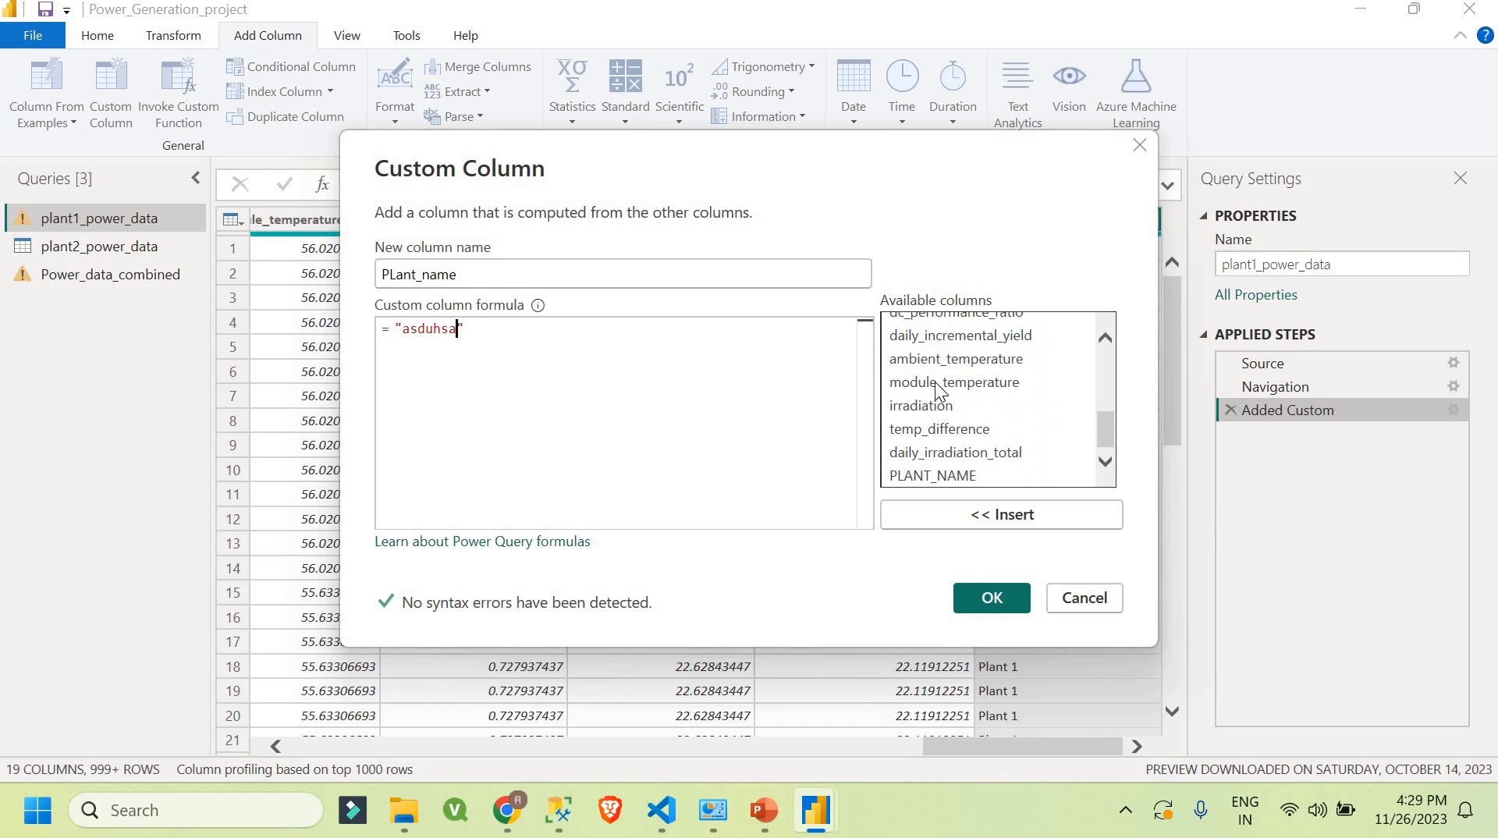
pyautogui.click(956, 429)
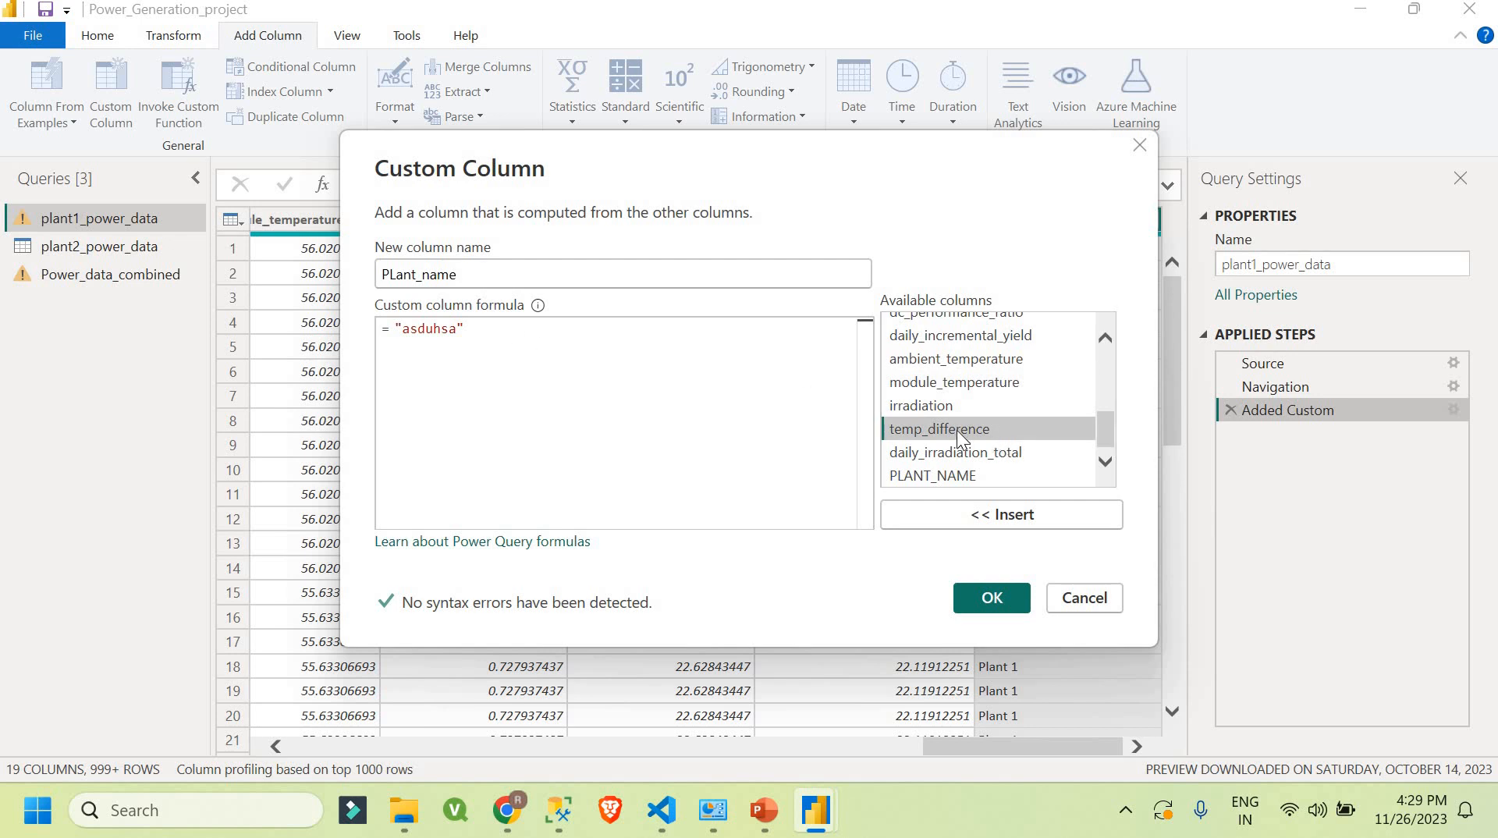
pyautogui.moveTo(957, 429); pyautogui.dragTo(465, 327)
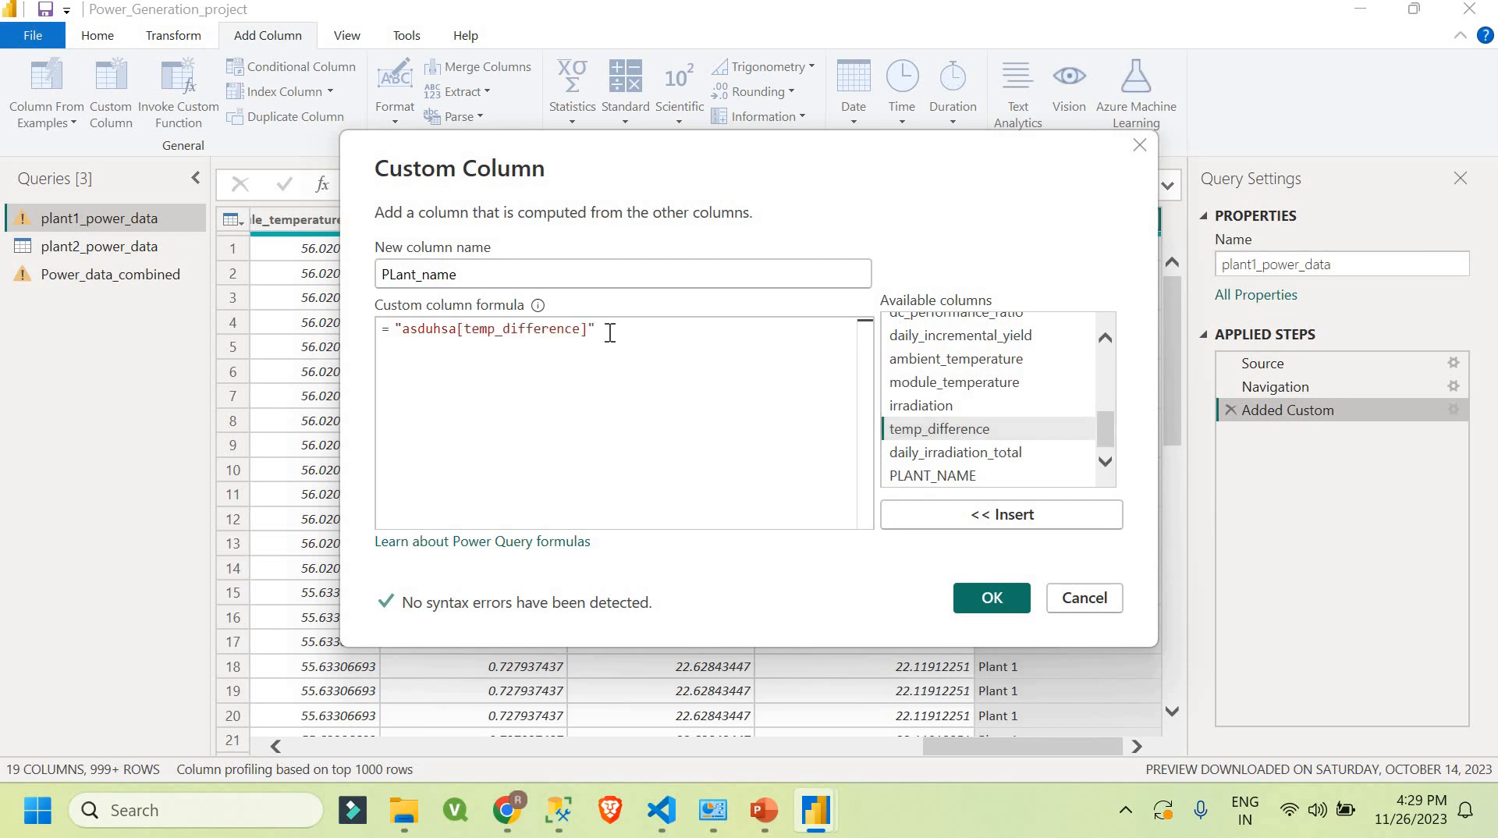
pyautogui.moveTo(597, 328); pyautogui.dragTo(396, 327)
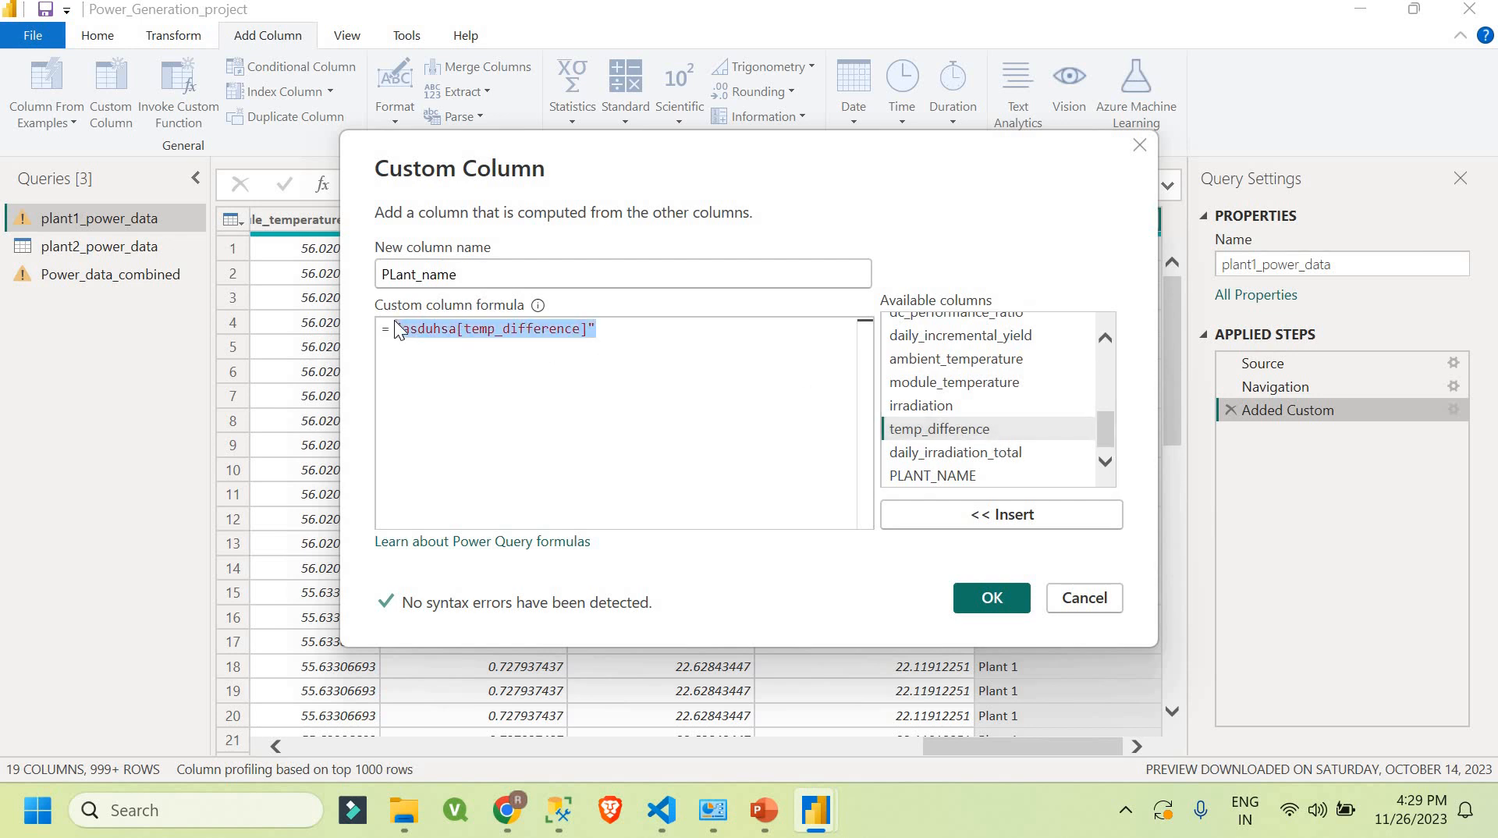
pyautogui.click(1098, 606)
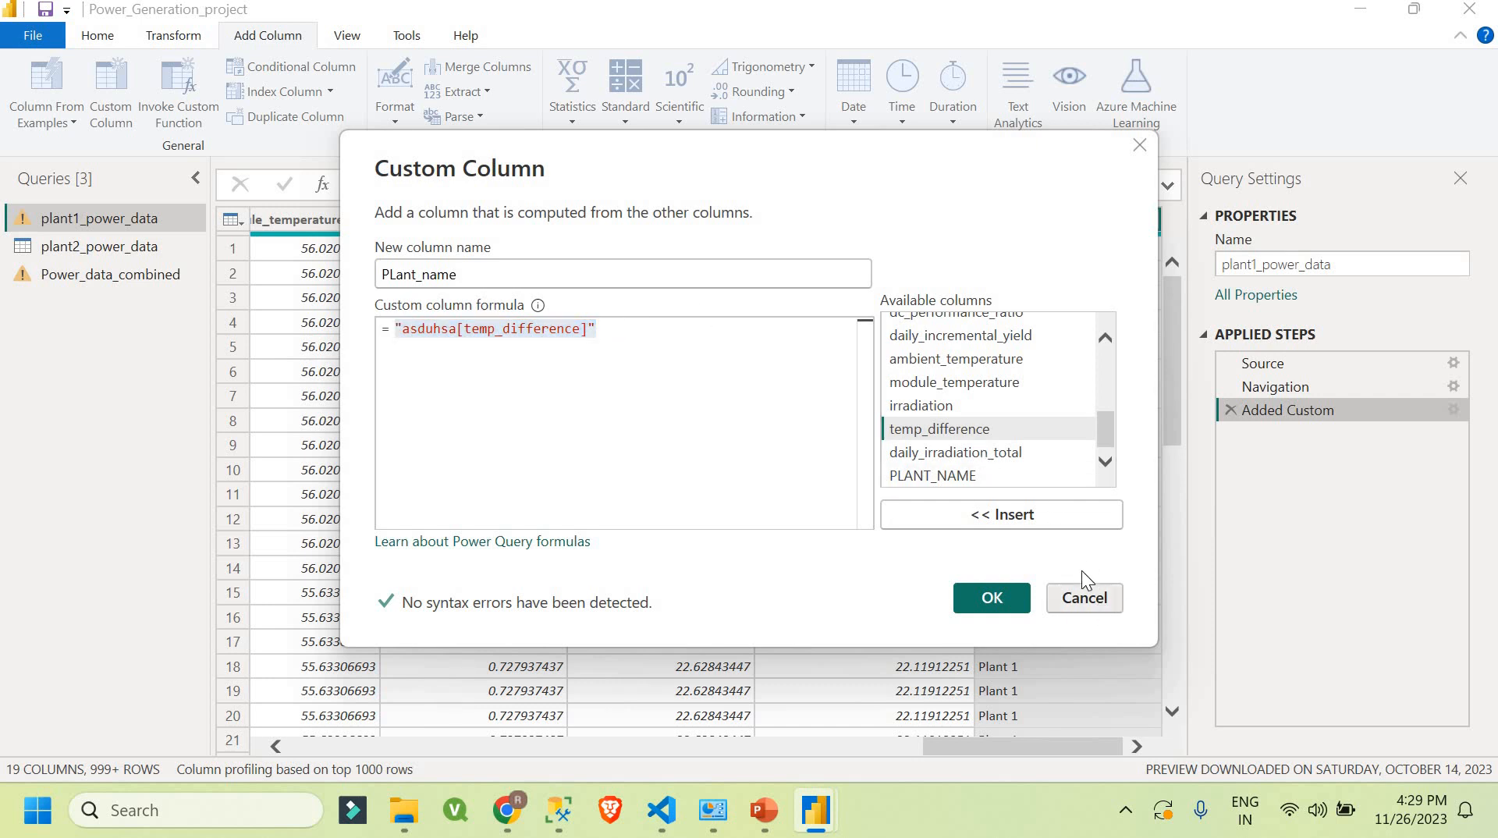
pyautogui.click(838, 440)
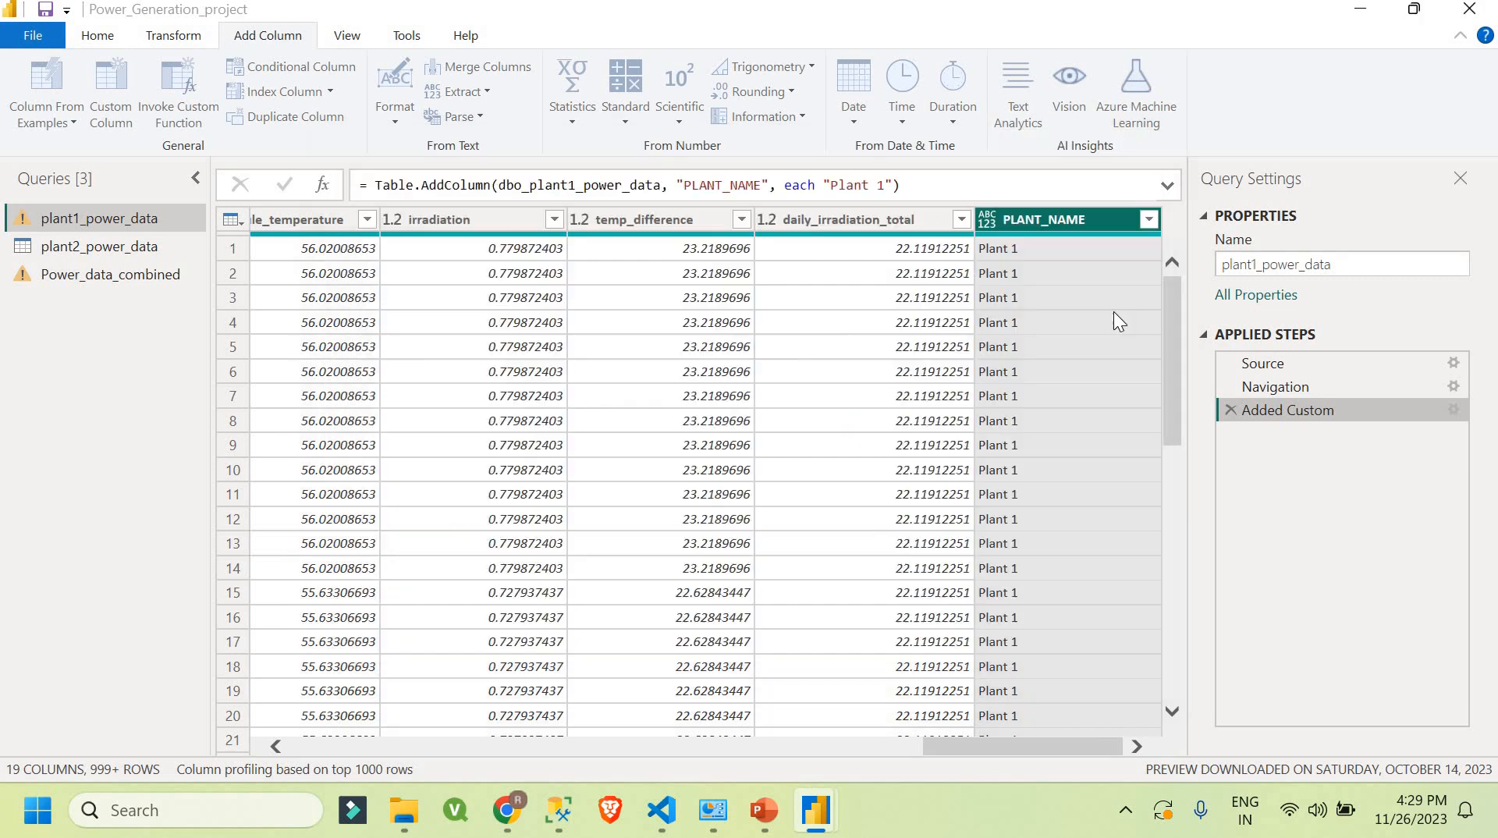
# Step: Show the plant2_power_data query and select its PLANT_NAME column to examine the values
pyautogui.click(134, 249)
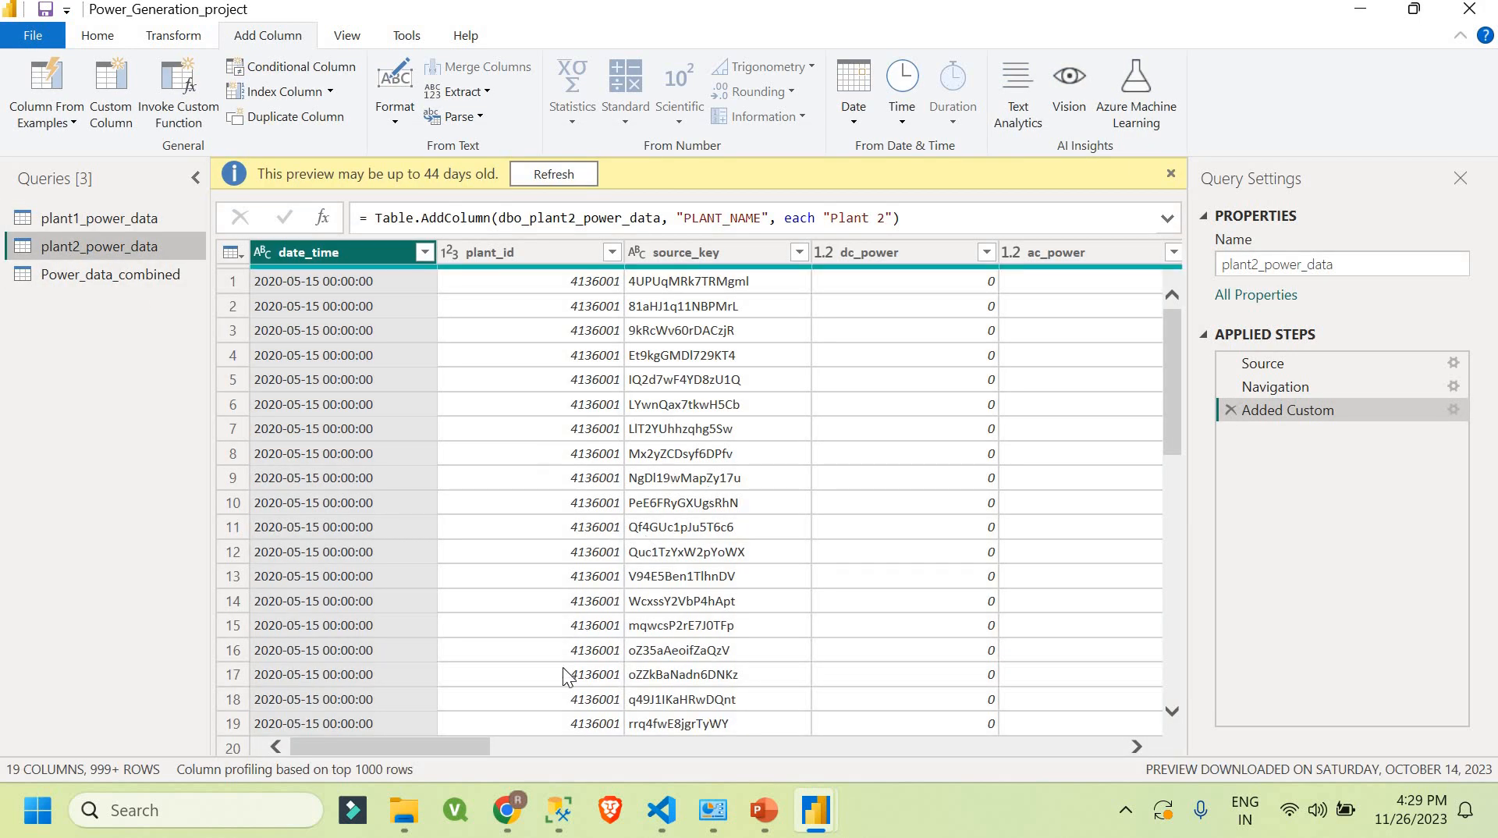
pyautogui.moveTo(438, 742); pyautogui.dragTo(1108, 746)
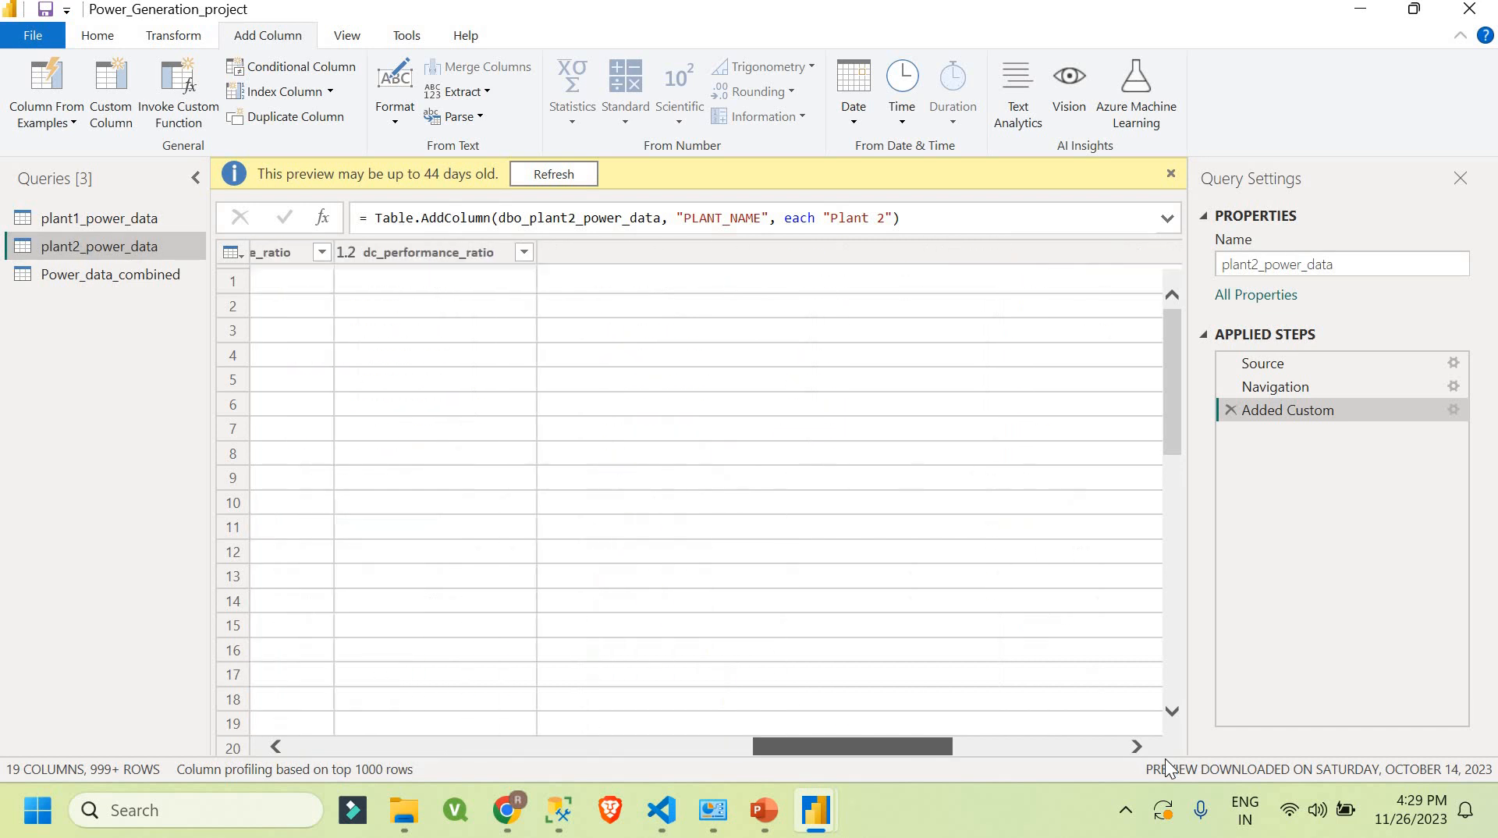
pyautogui.click(1072, 248)
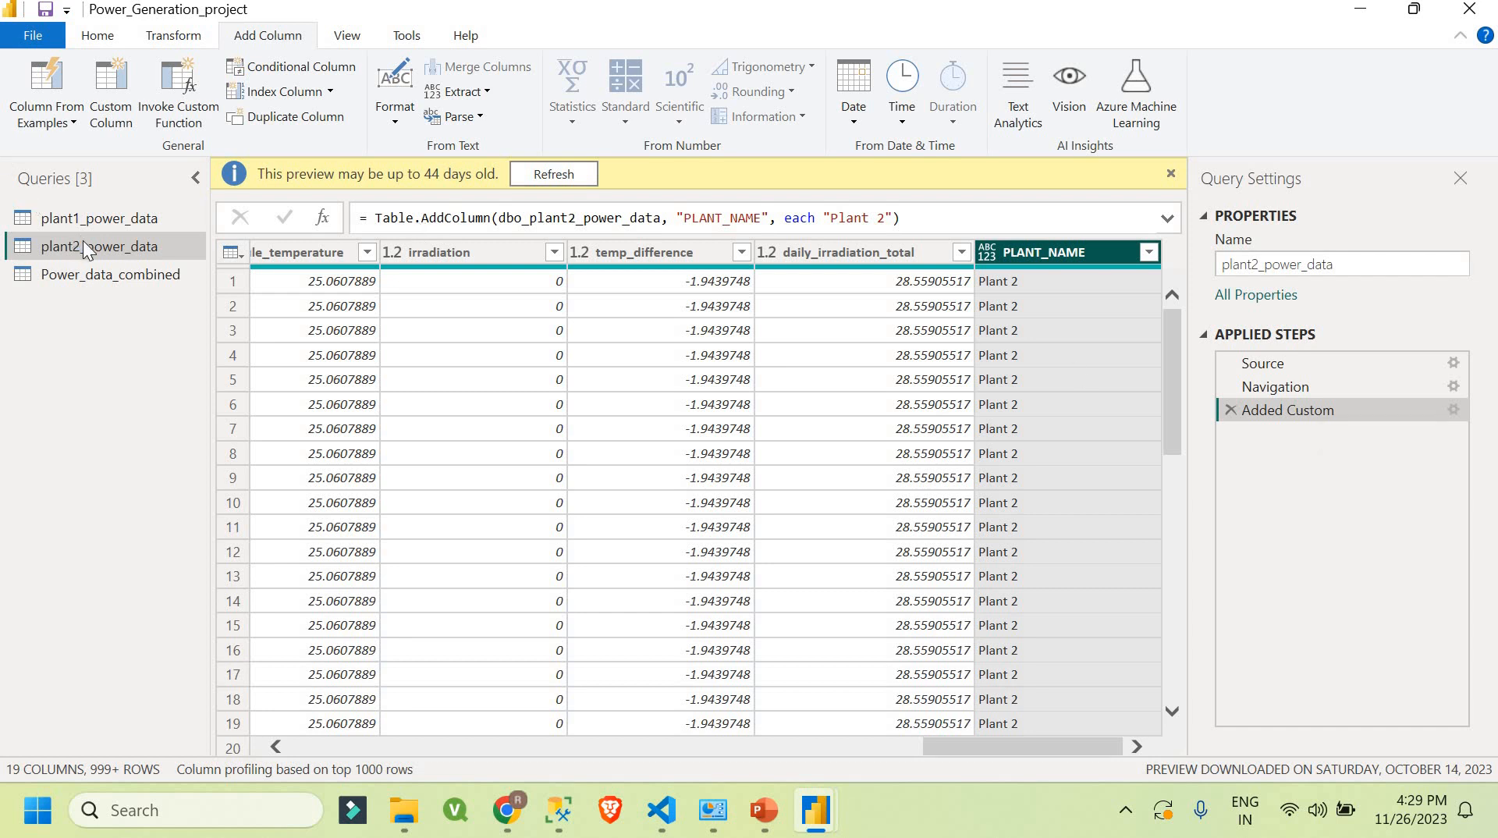
# Step: Examine the Power_data_combined query and its Table.Combine formula, and return to plant1_power_data
pyautogui.click(118, 284)
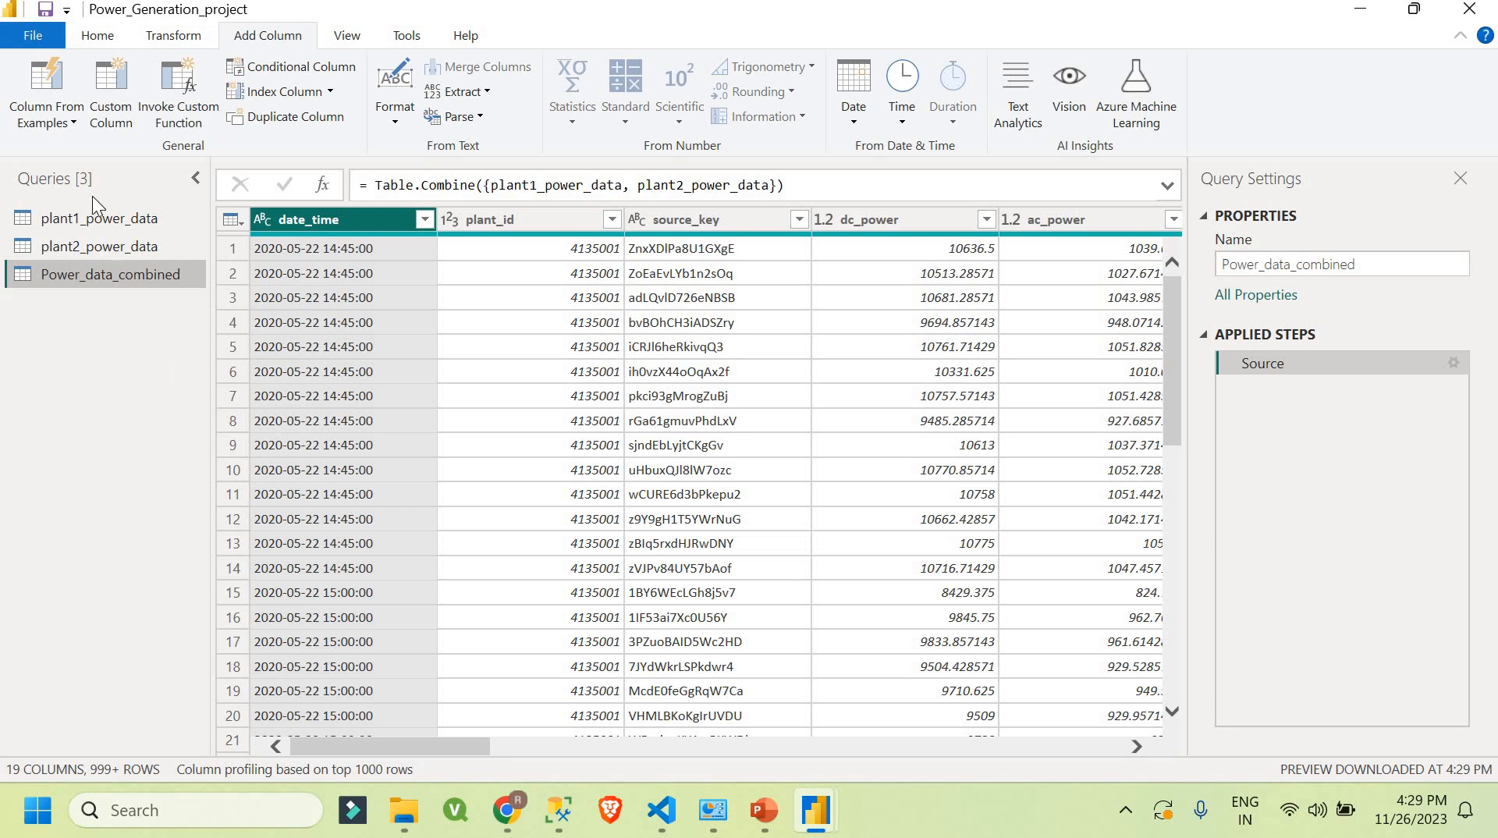
pyautogui.click(103, 220)
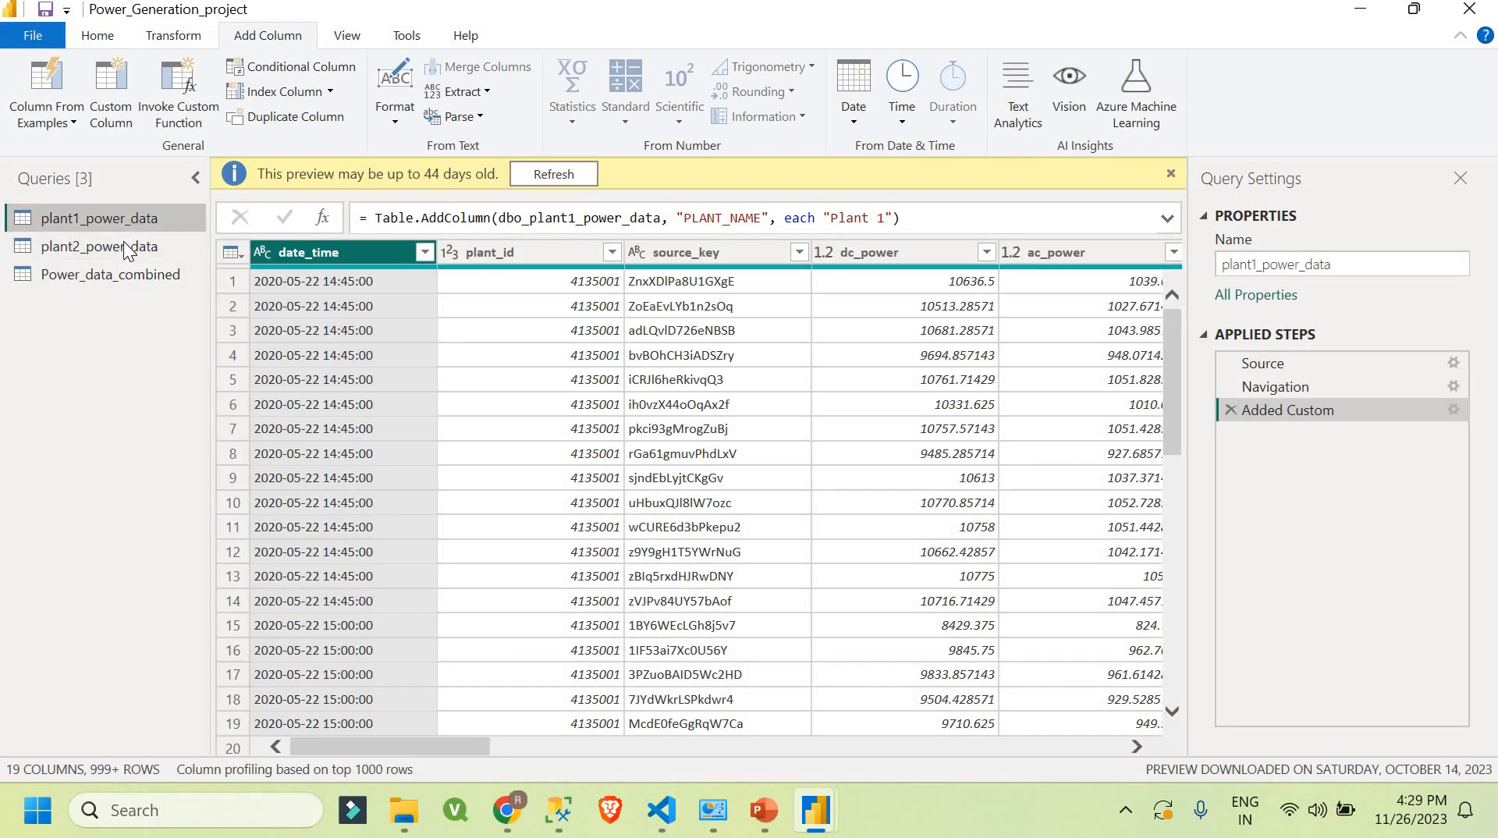
pyautogui.click(125, 248)
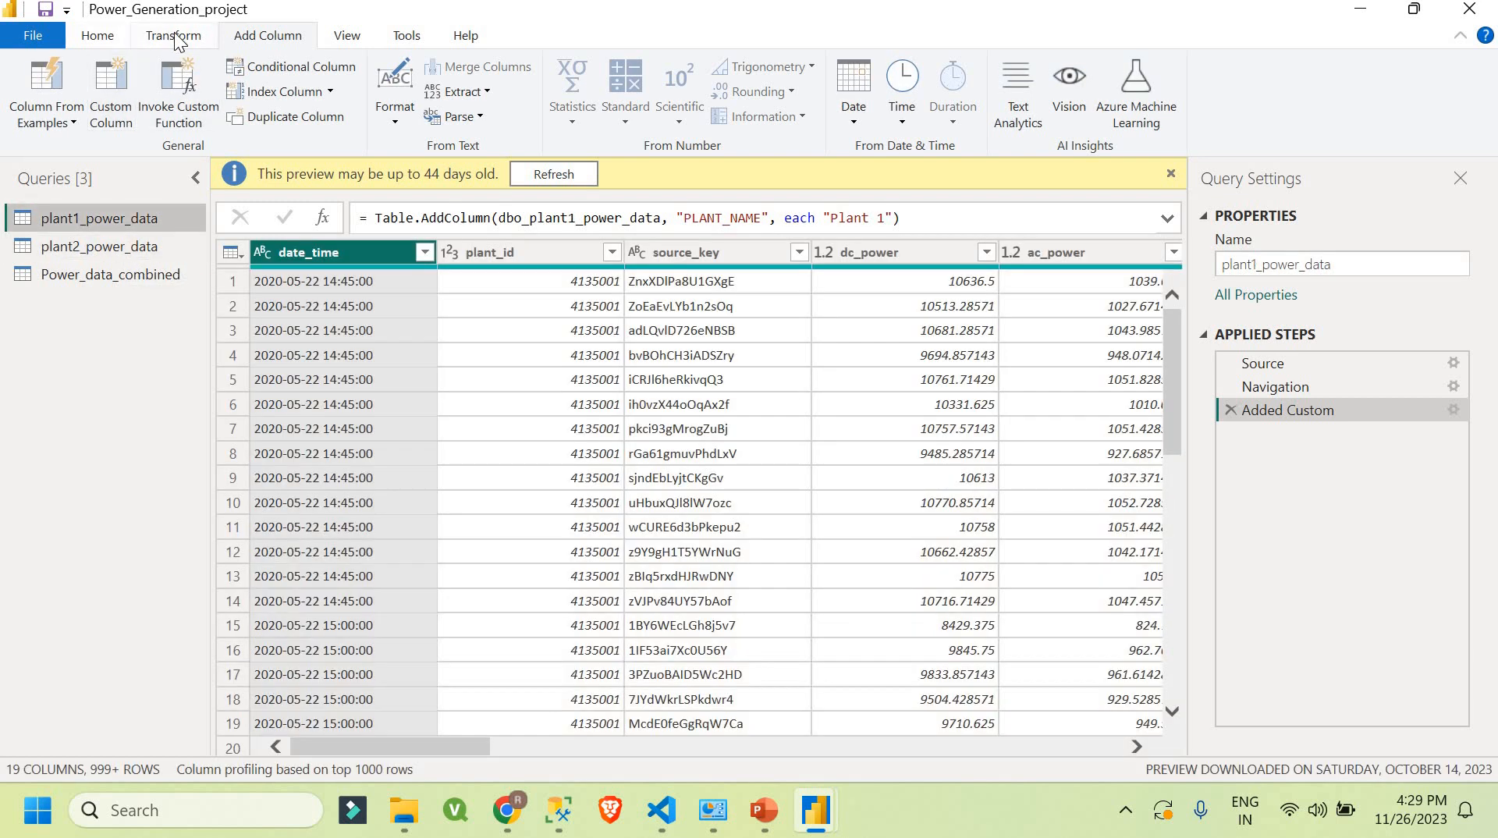
# Step: Show the Append Queries options for plant1_power_data, and dismiss them without choosing one
pyautogui.click(174, 39)
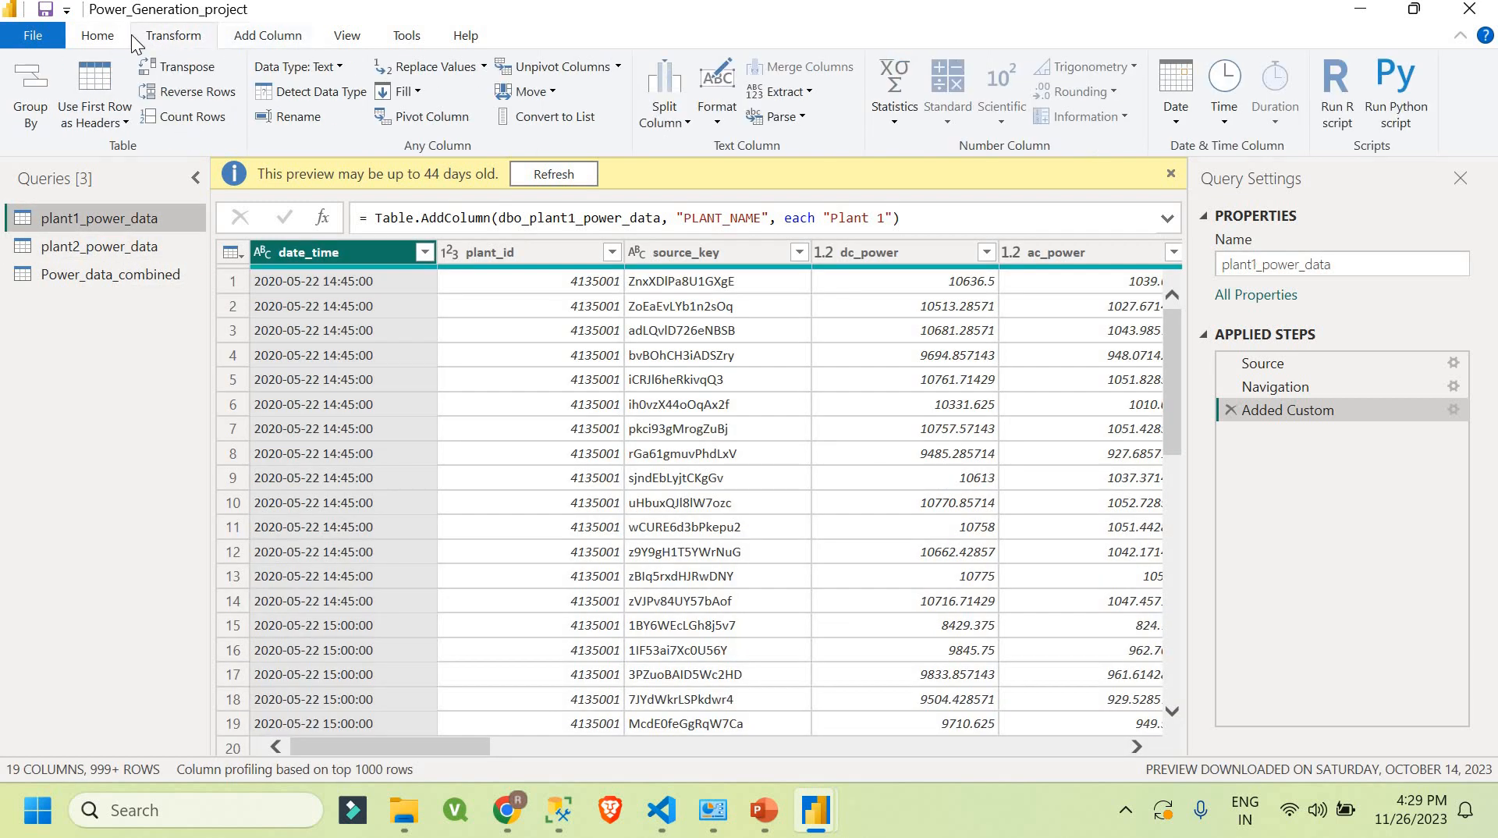
pyautogui.click(92, 40)
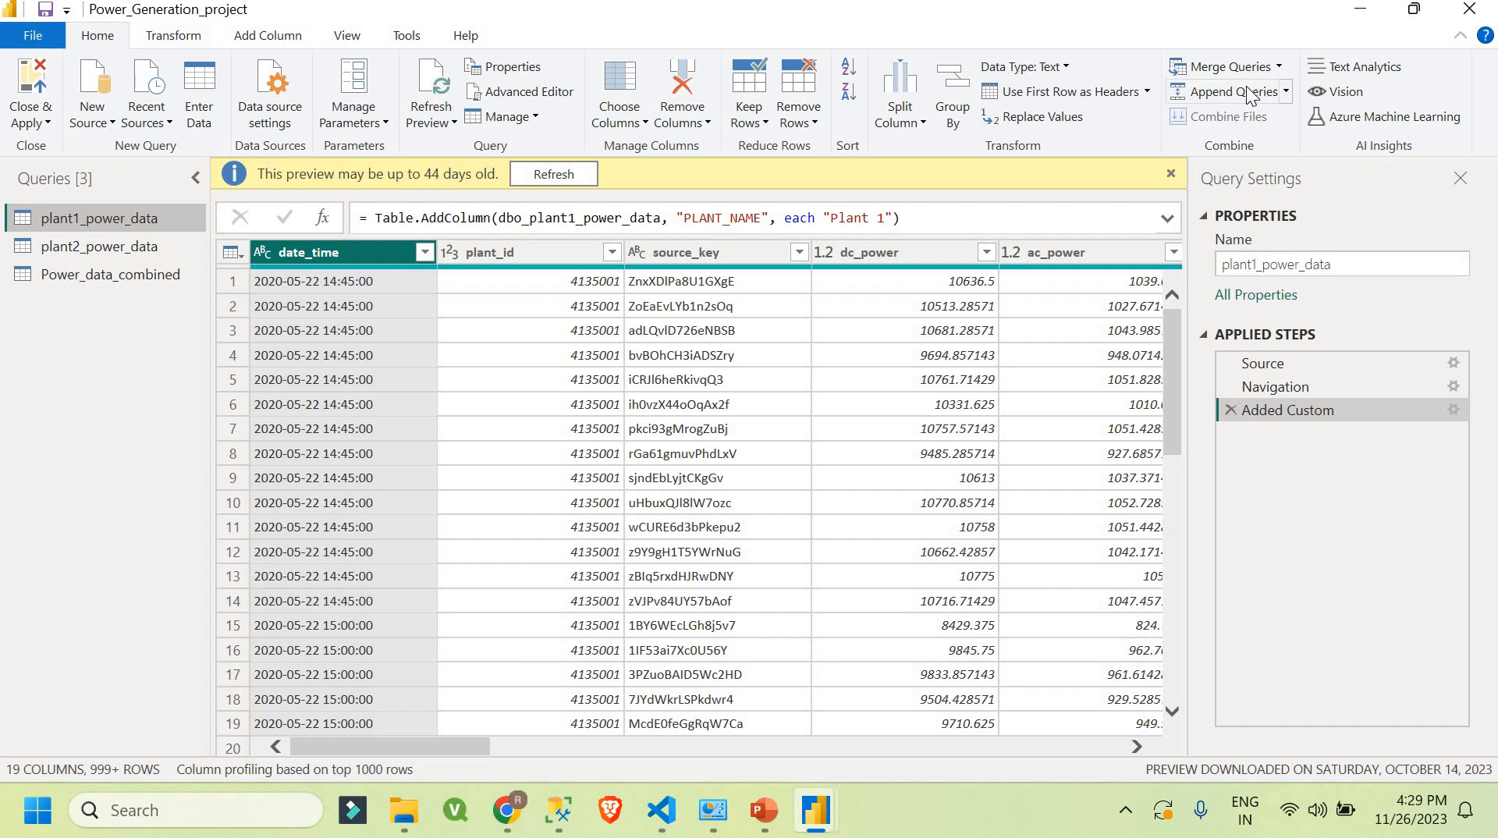
pyautogui.click(1285, 92)
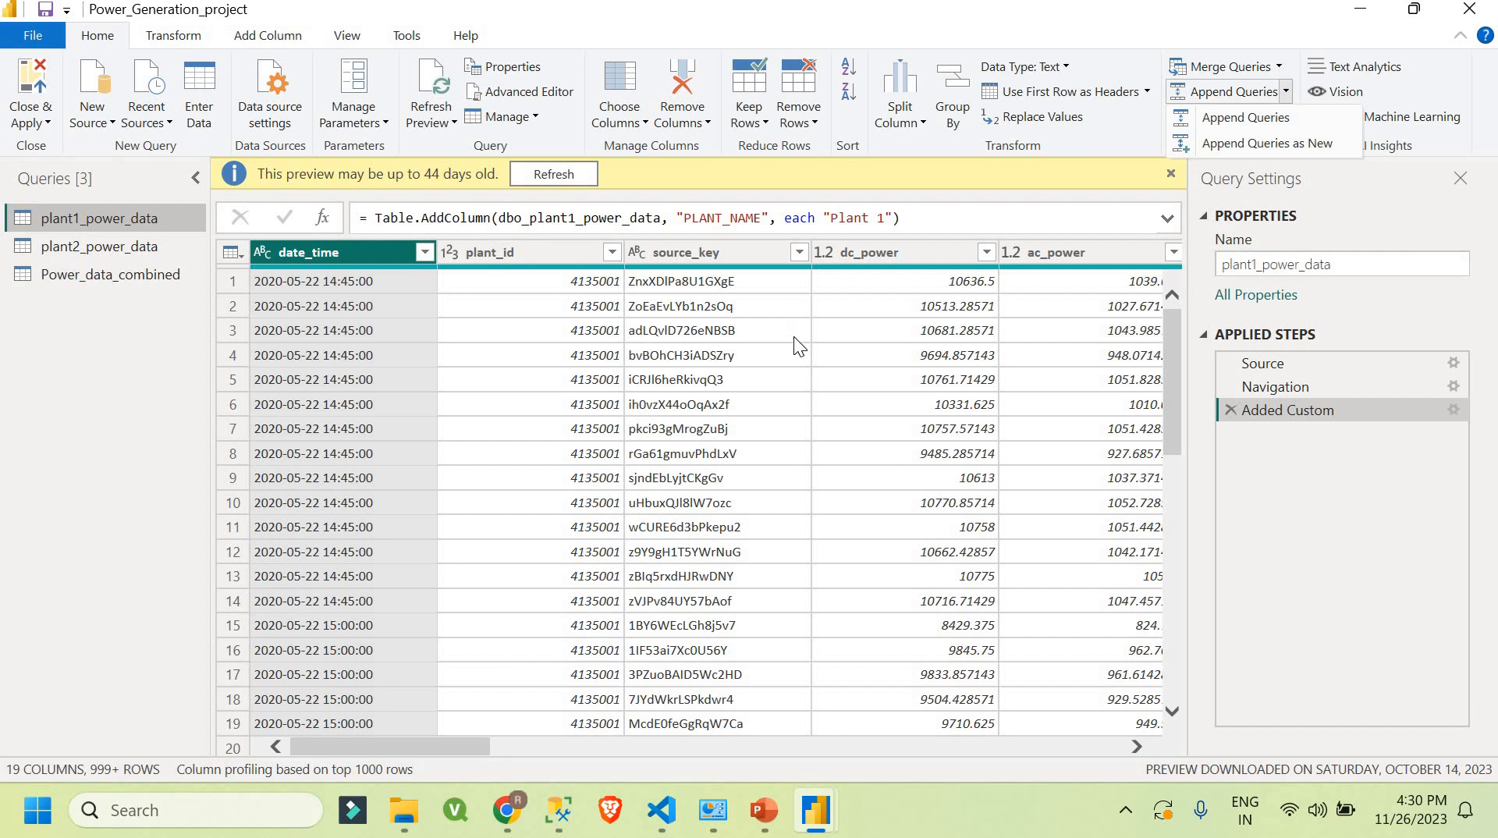
pyautogui.click(126, 273)
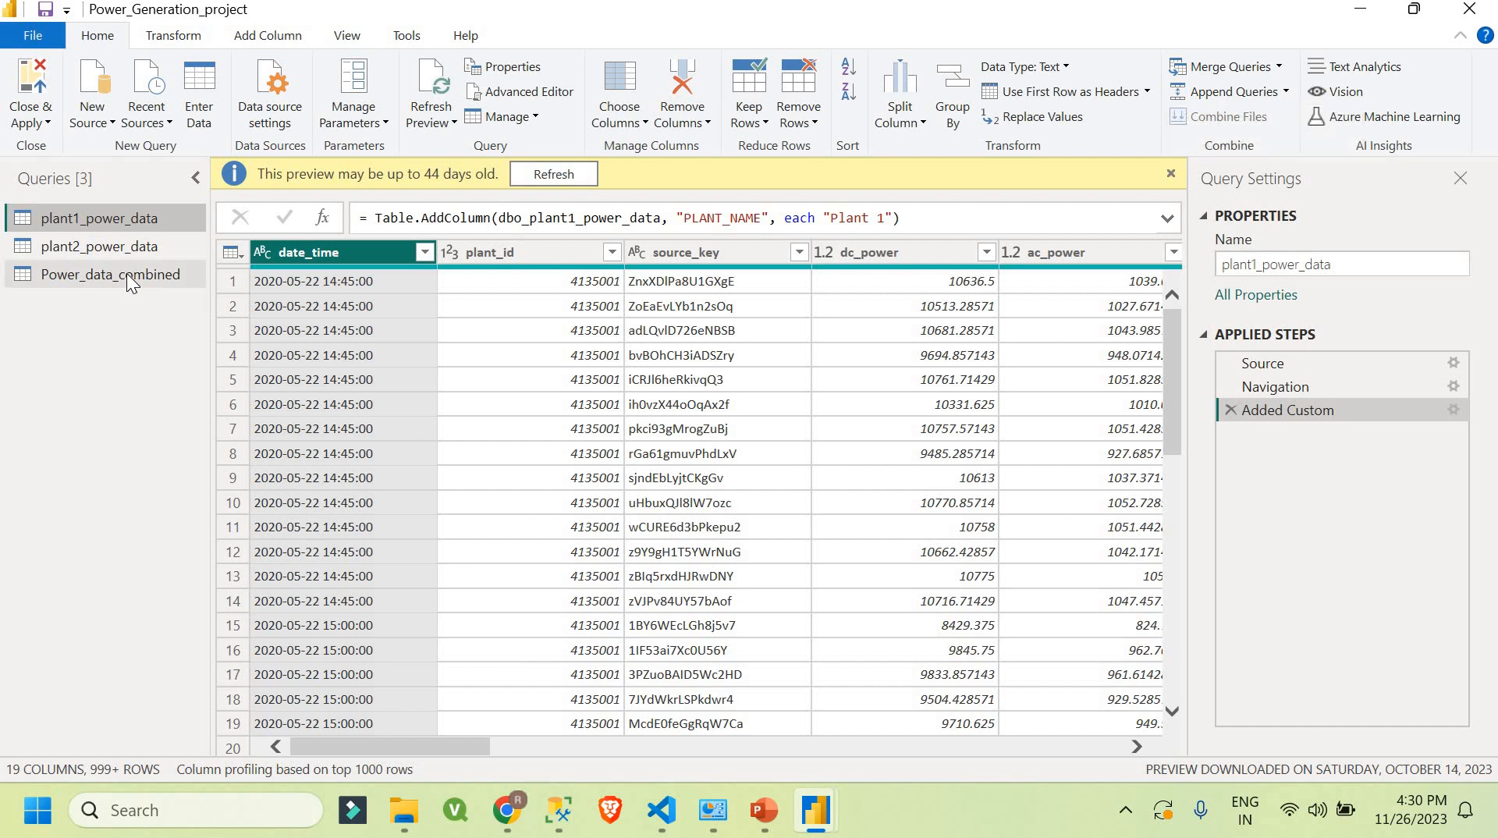
pyautogui.click(1287, 92)
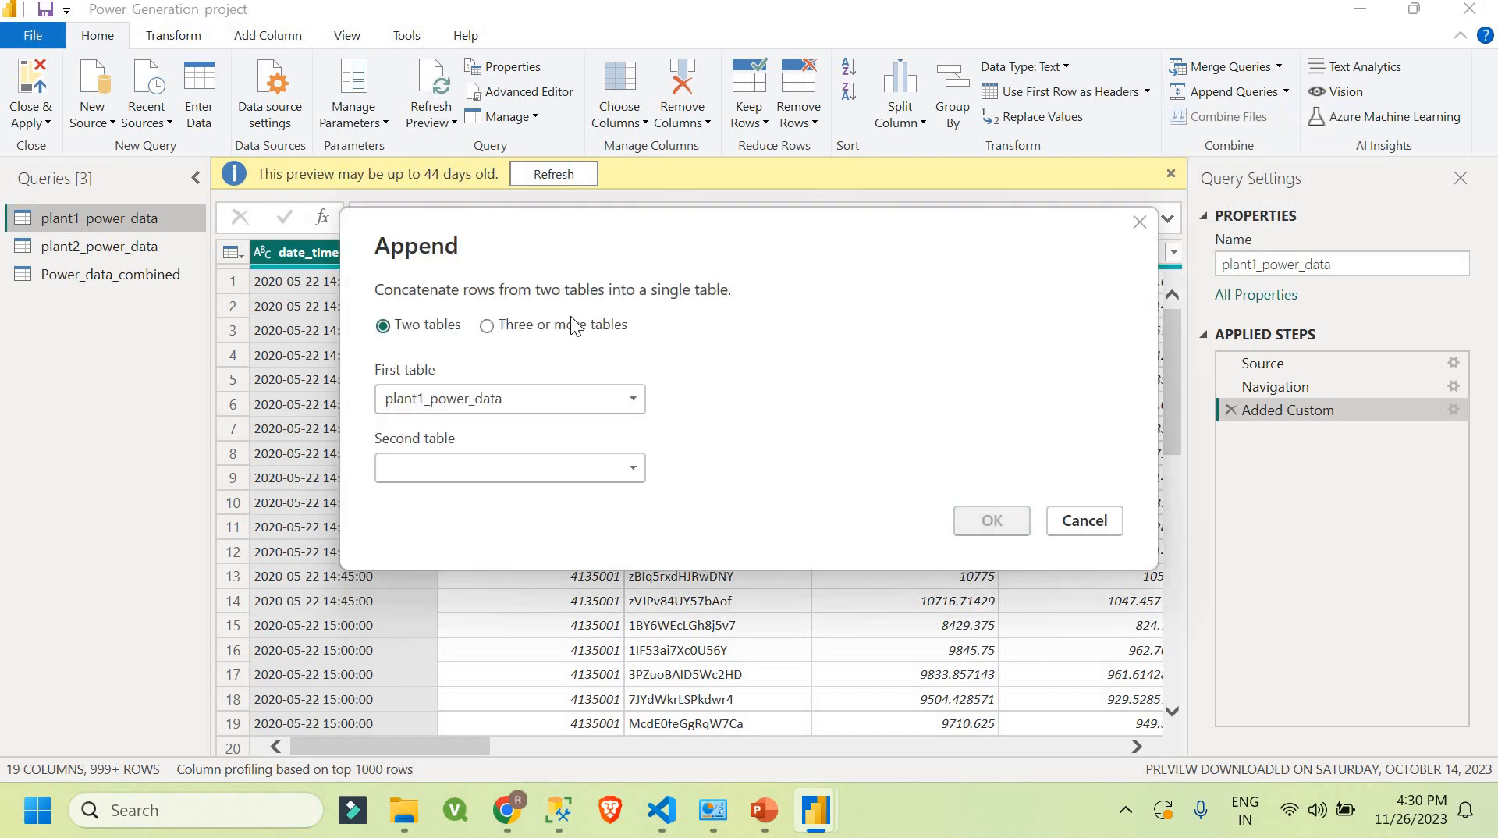
pyautogui.click(547, 327)
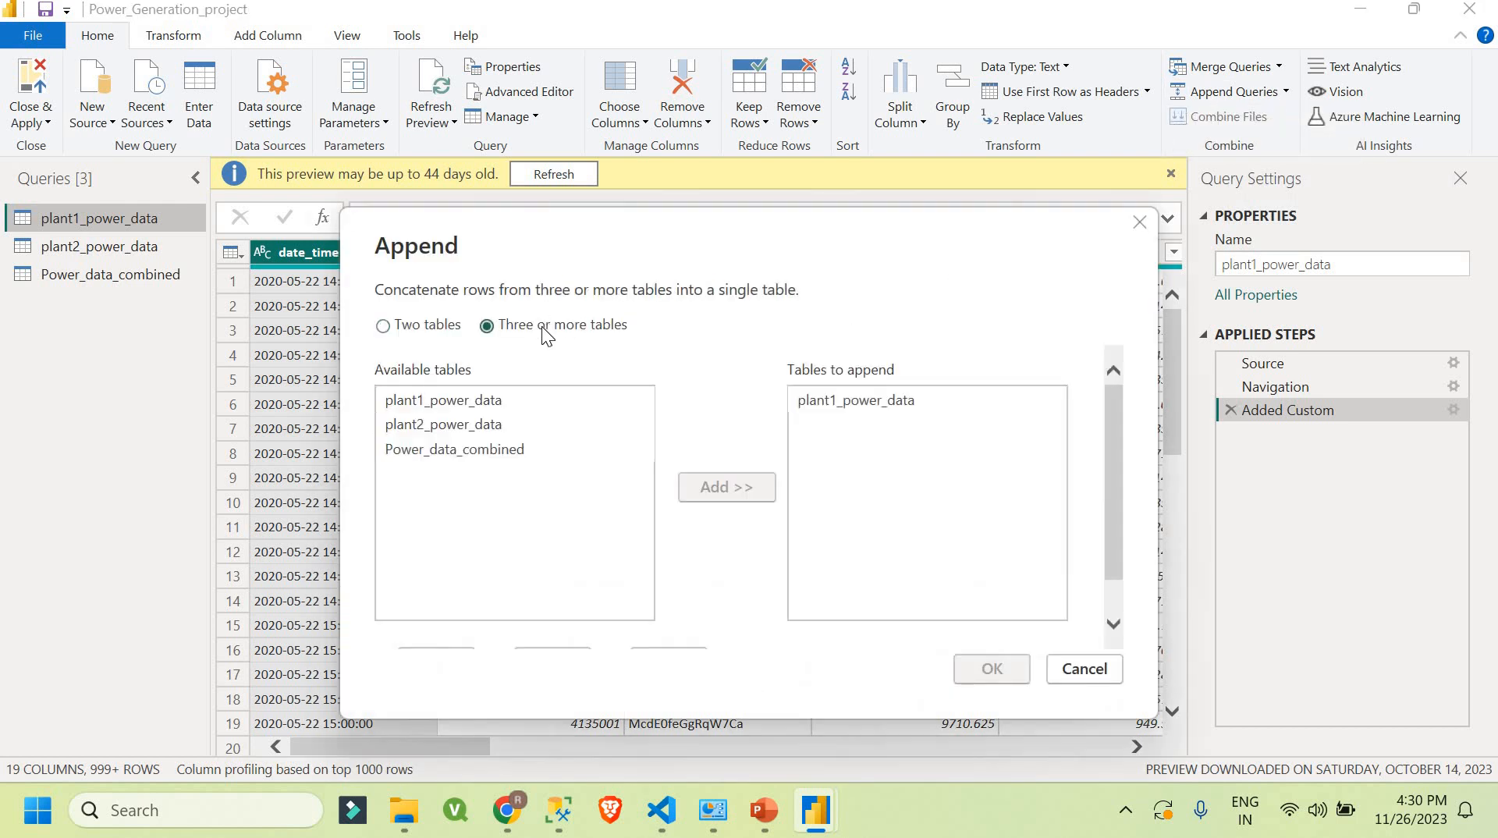
pyautogui.click(491, 401)
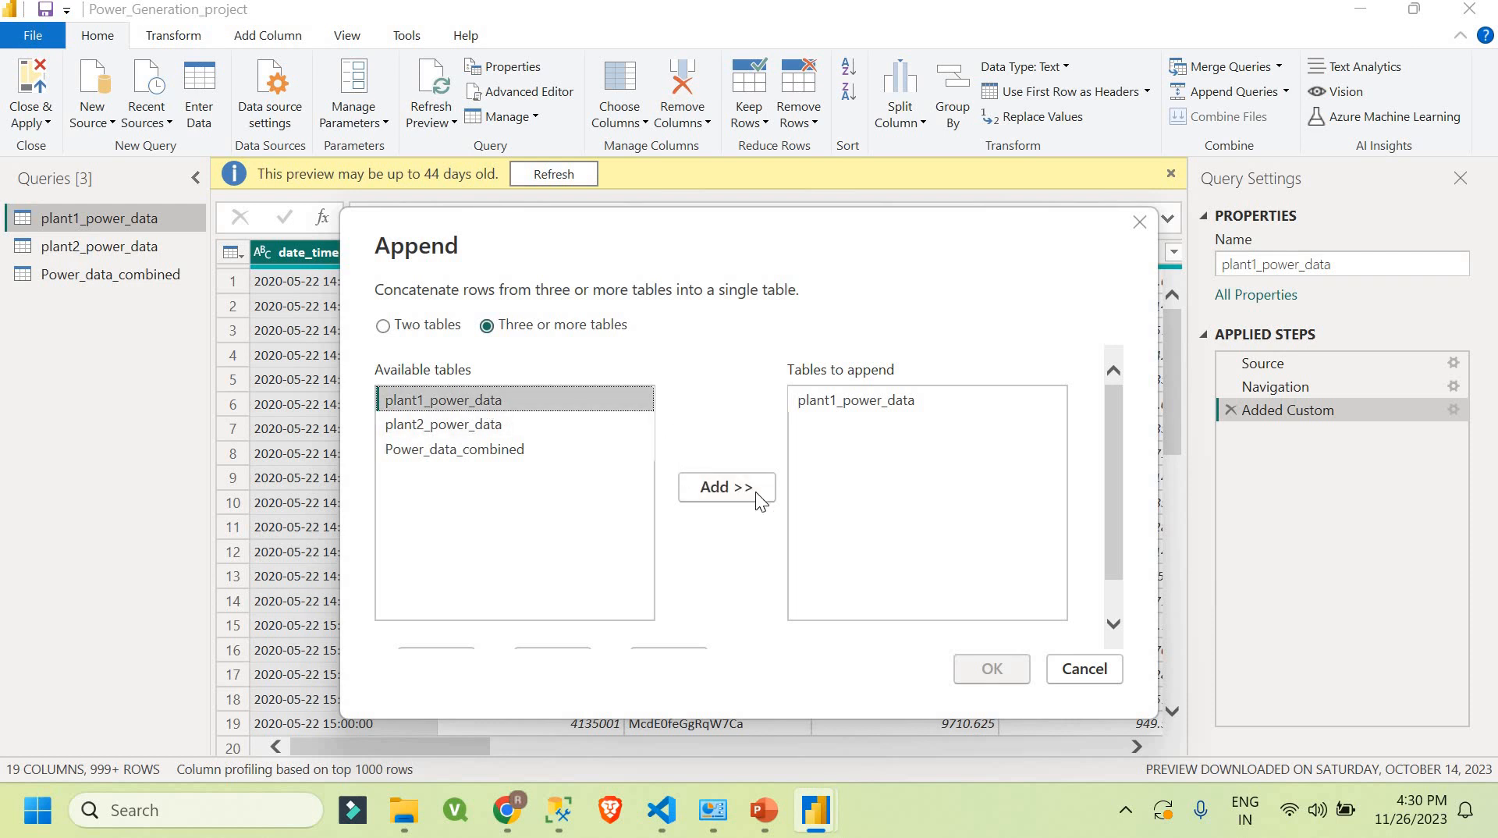
pyautogui.click(726, 487)
pyautogui.click(868, 430)
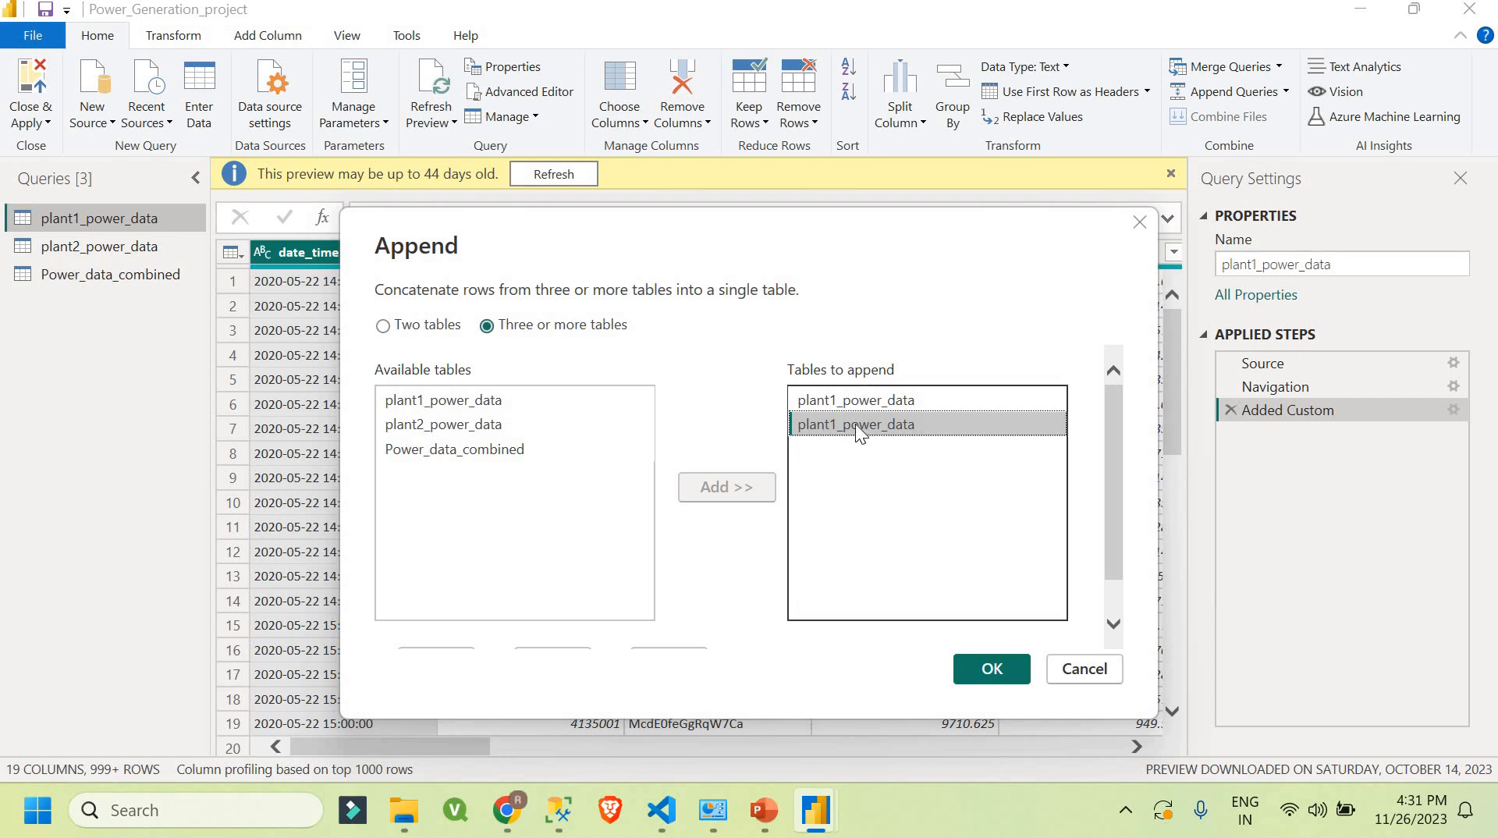
pyautogui.click(1085, 668)
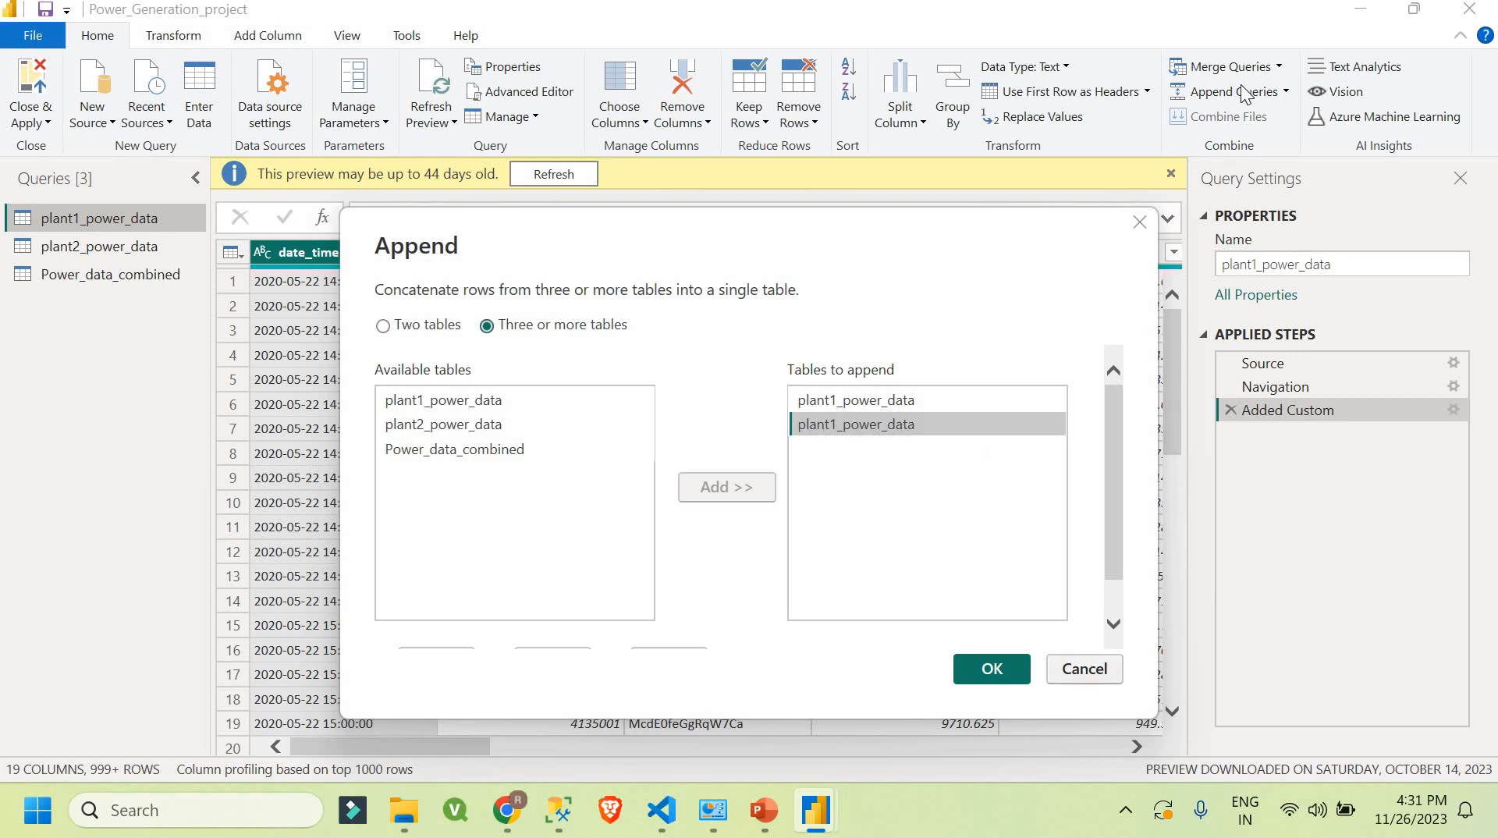
# Step: Set up Append Queries as New for three or more tables with plant1_power_data and plant2_power_data, and cancel the append
pyautogui.click(1287, 91)
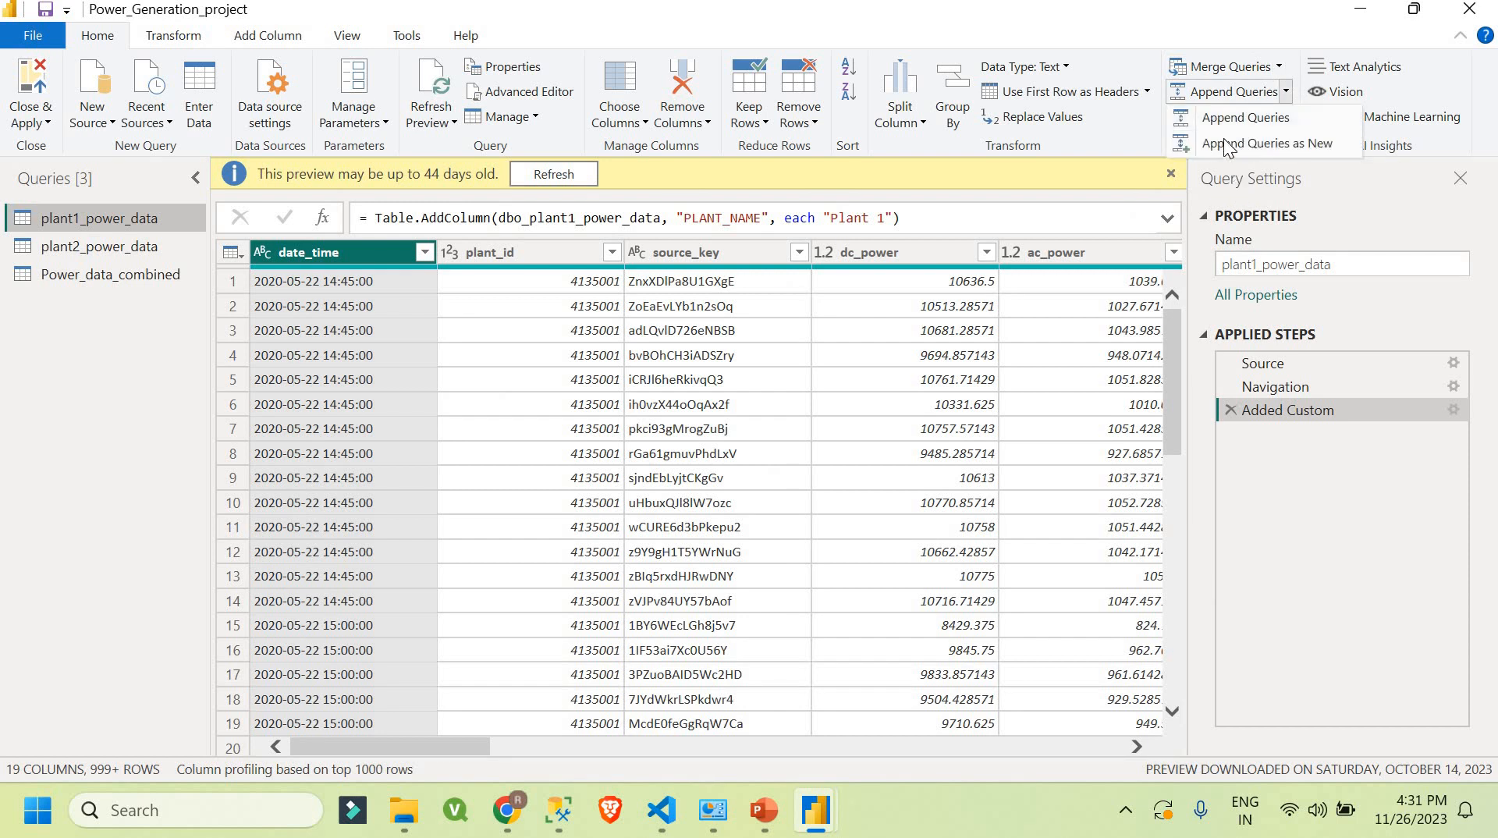
pyautogui.click(1223, 145)
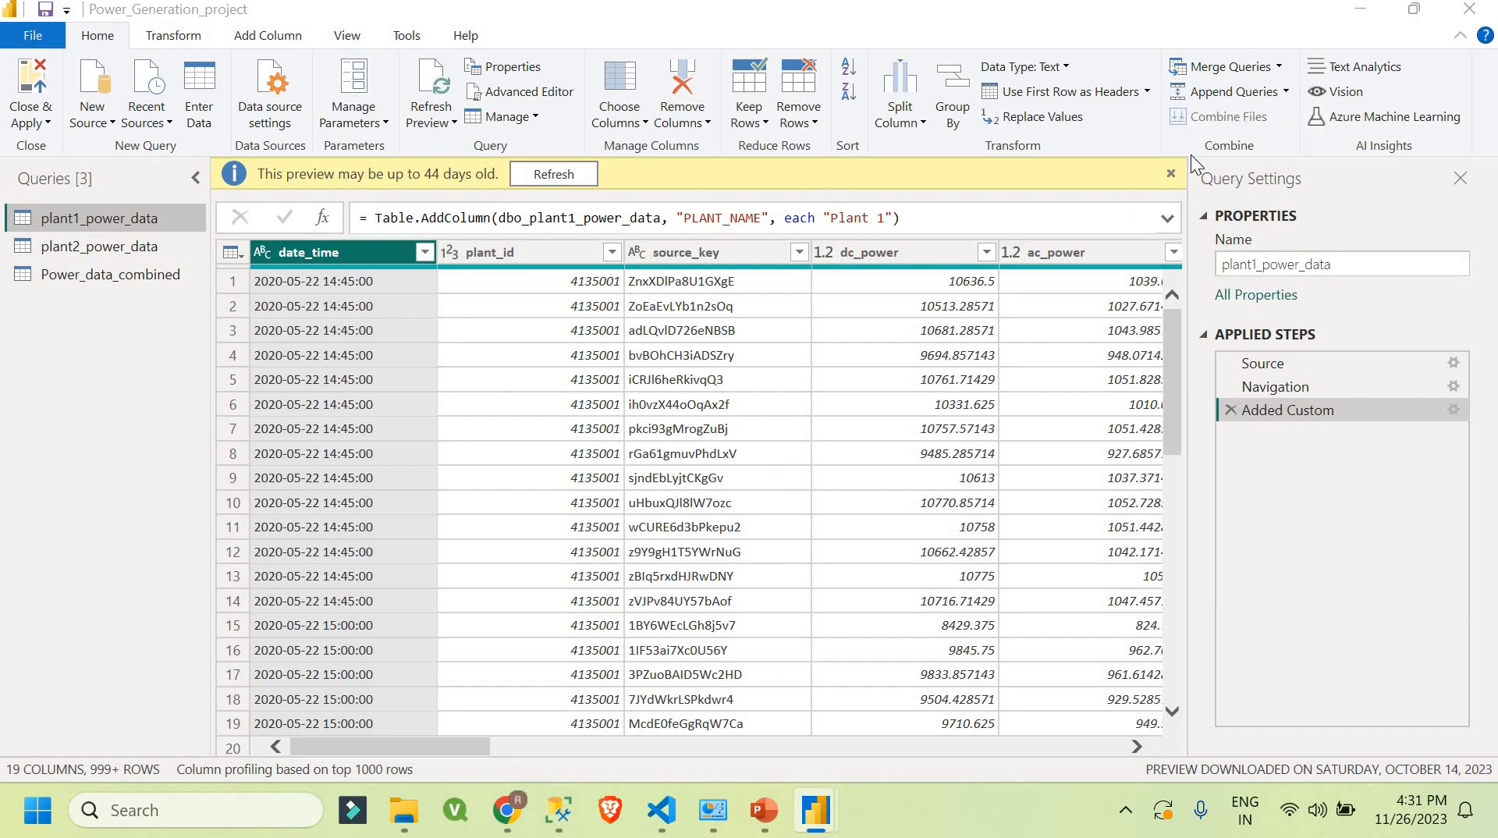
pyautogui.click(588, 326)
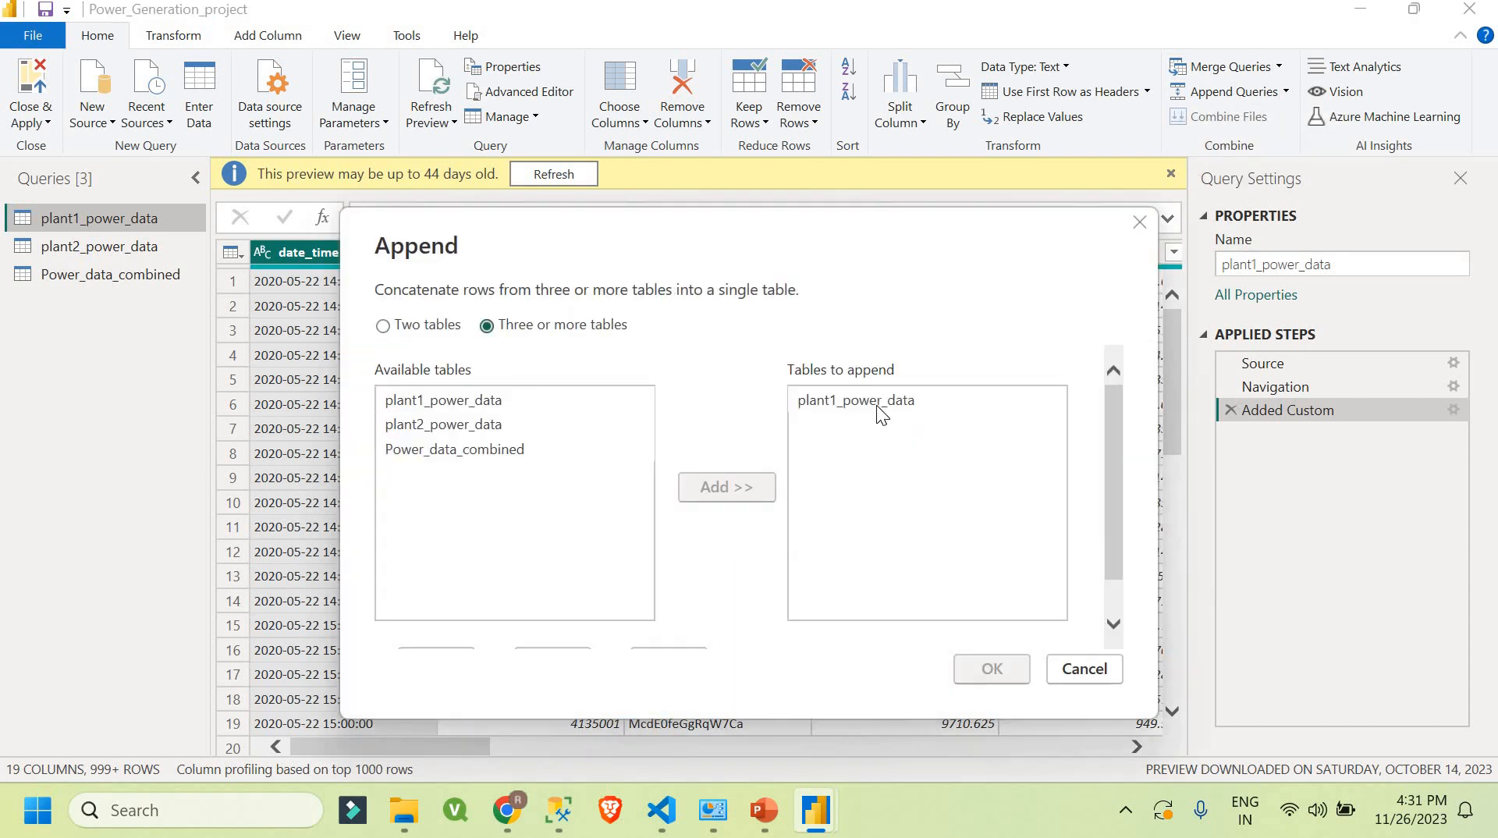
pyautogui.click(877, 404)
pyautogui.click(497, 424)
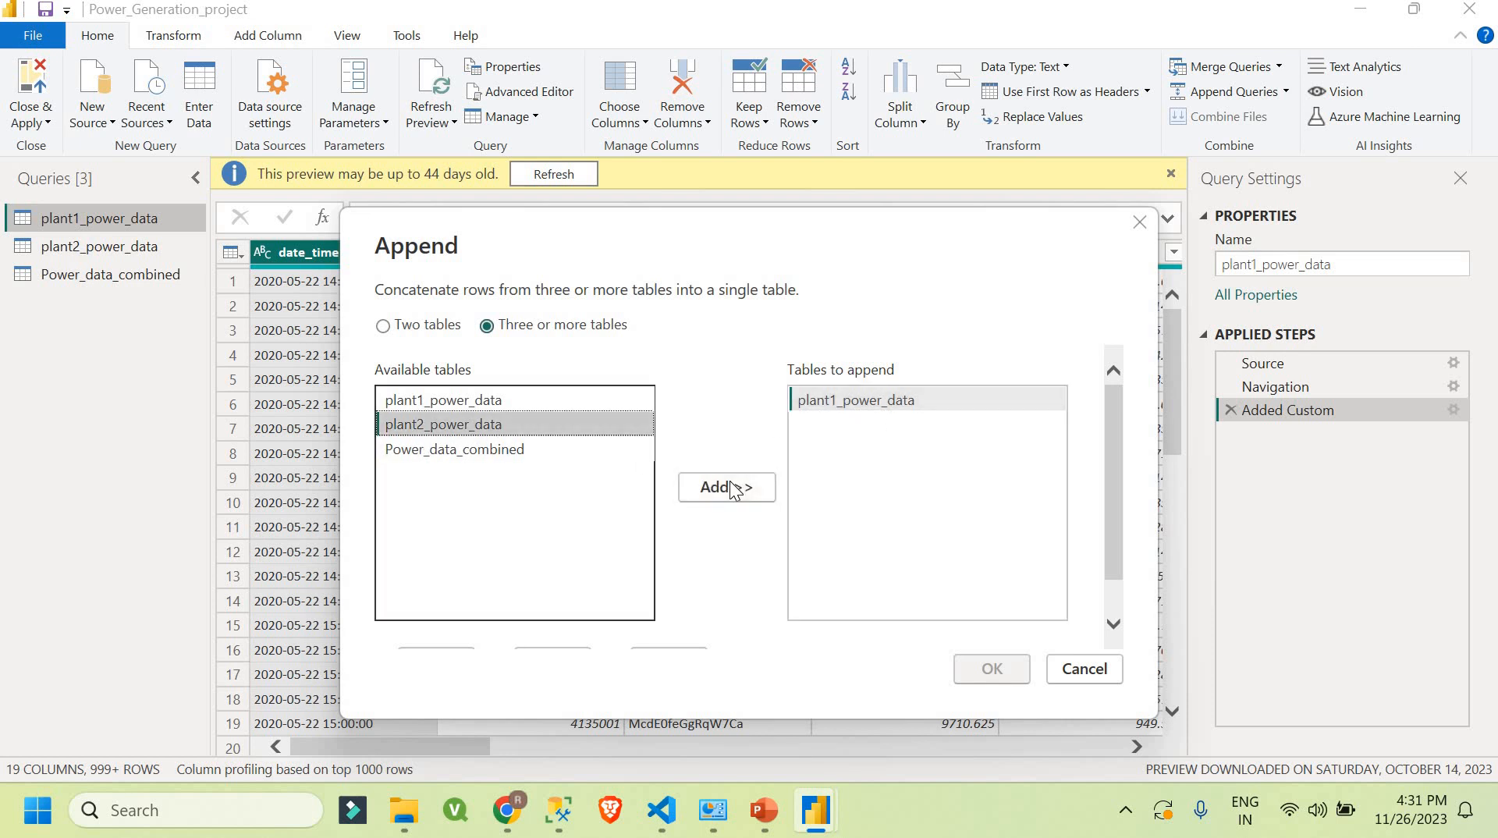
pyautogui.click(725, 486)
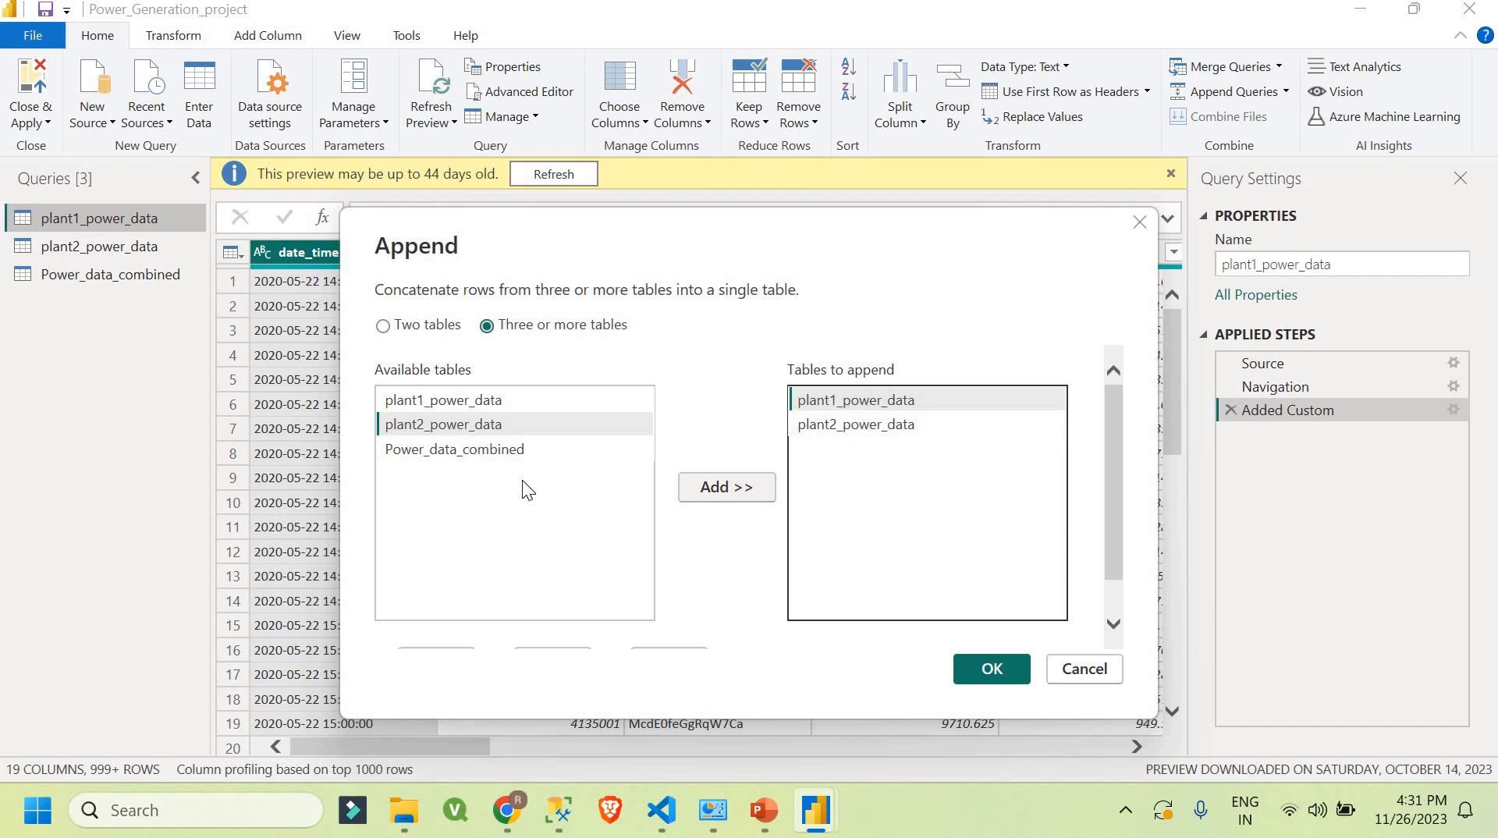
pyautogui.click(459, 462)
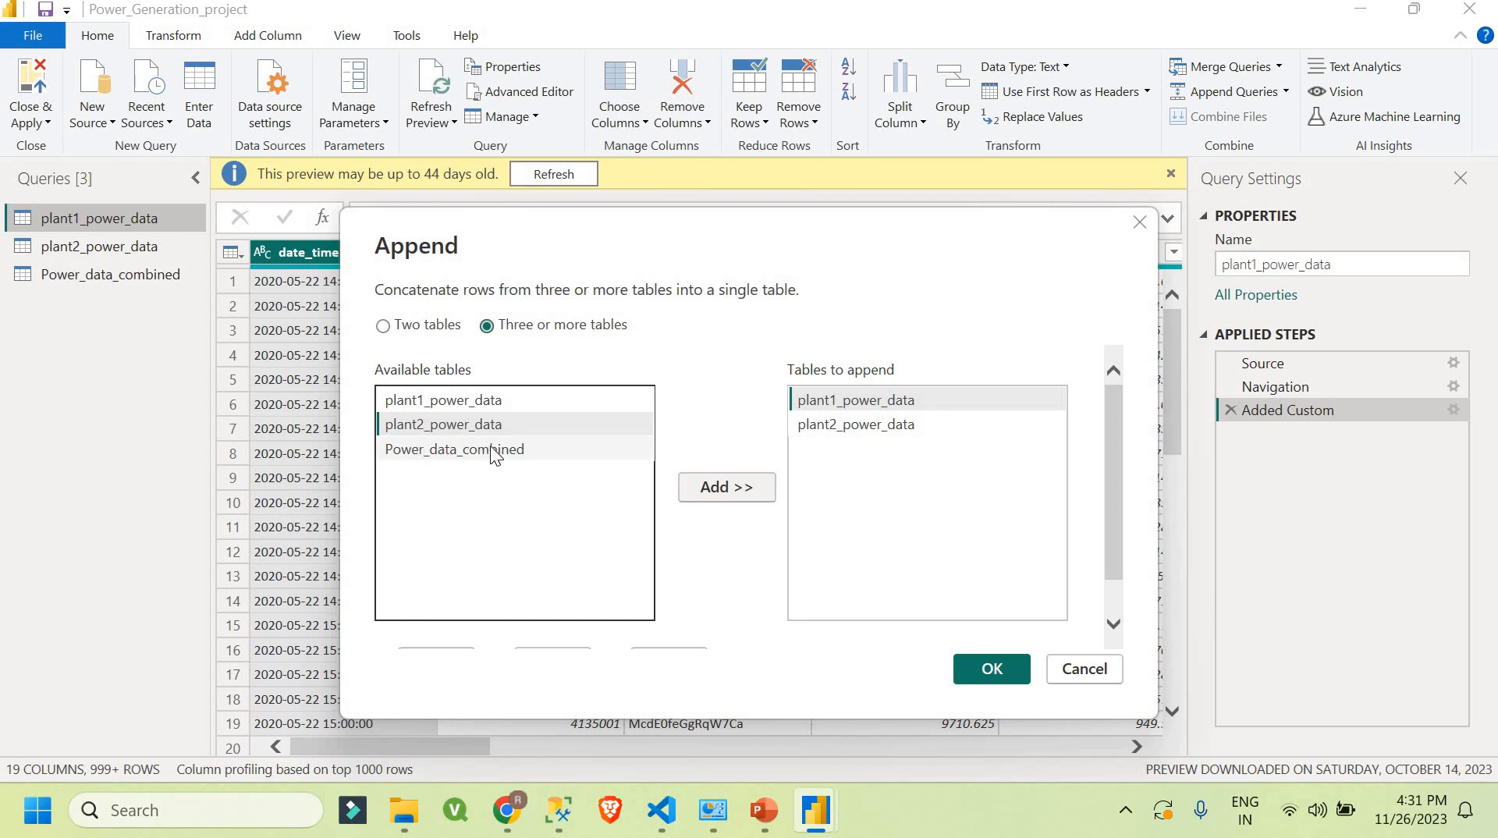
pyautogui.click(953, 447)
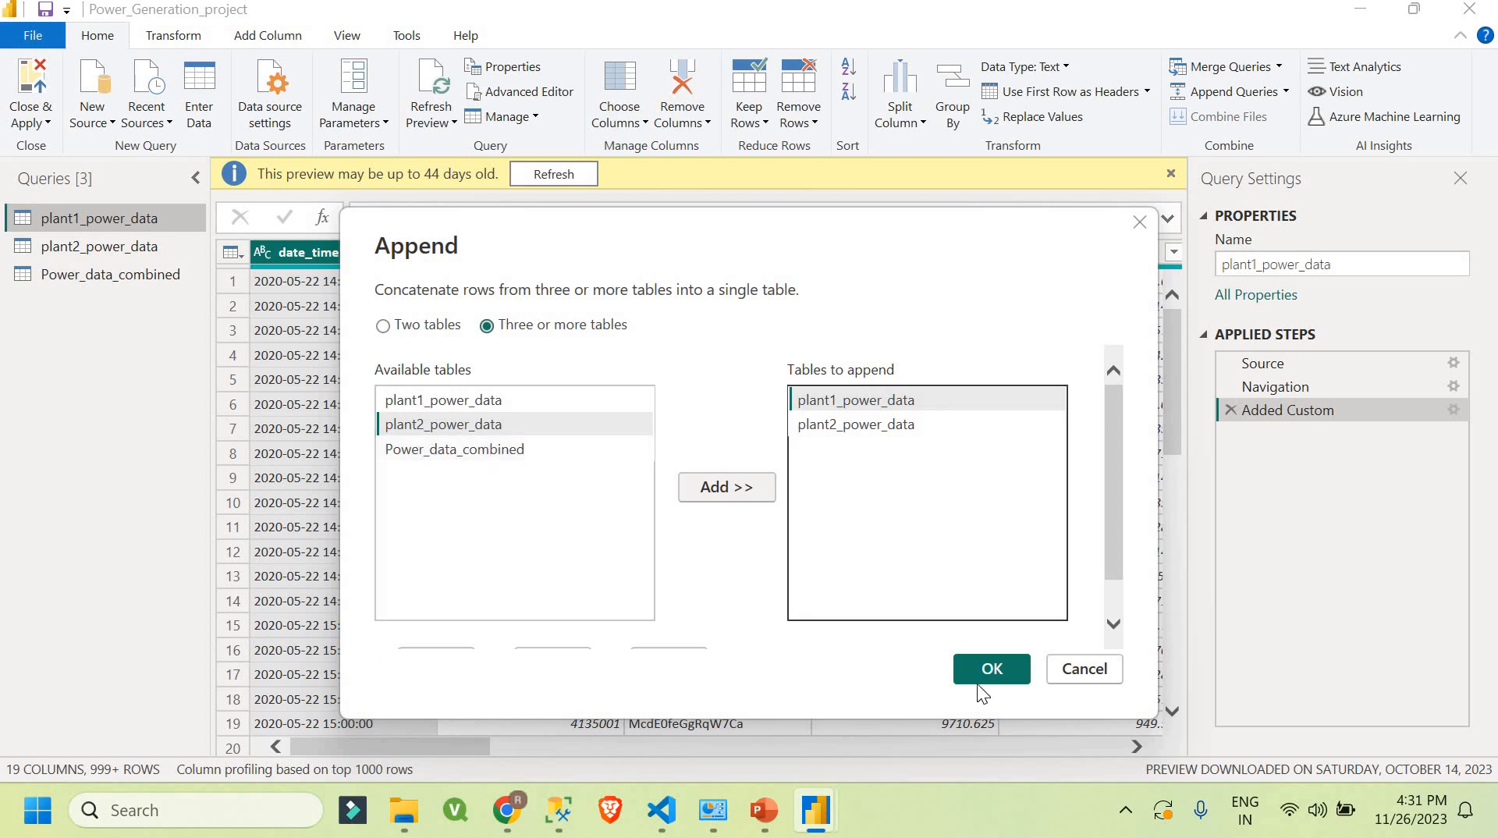
pyautogui.click(1011, 671)
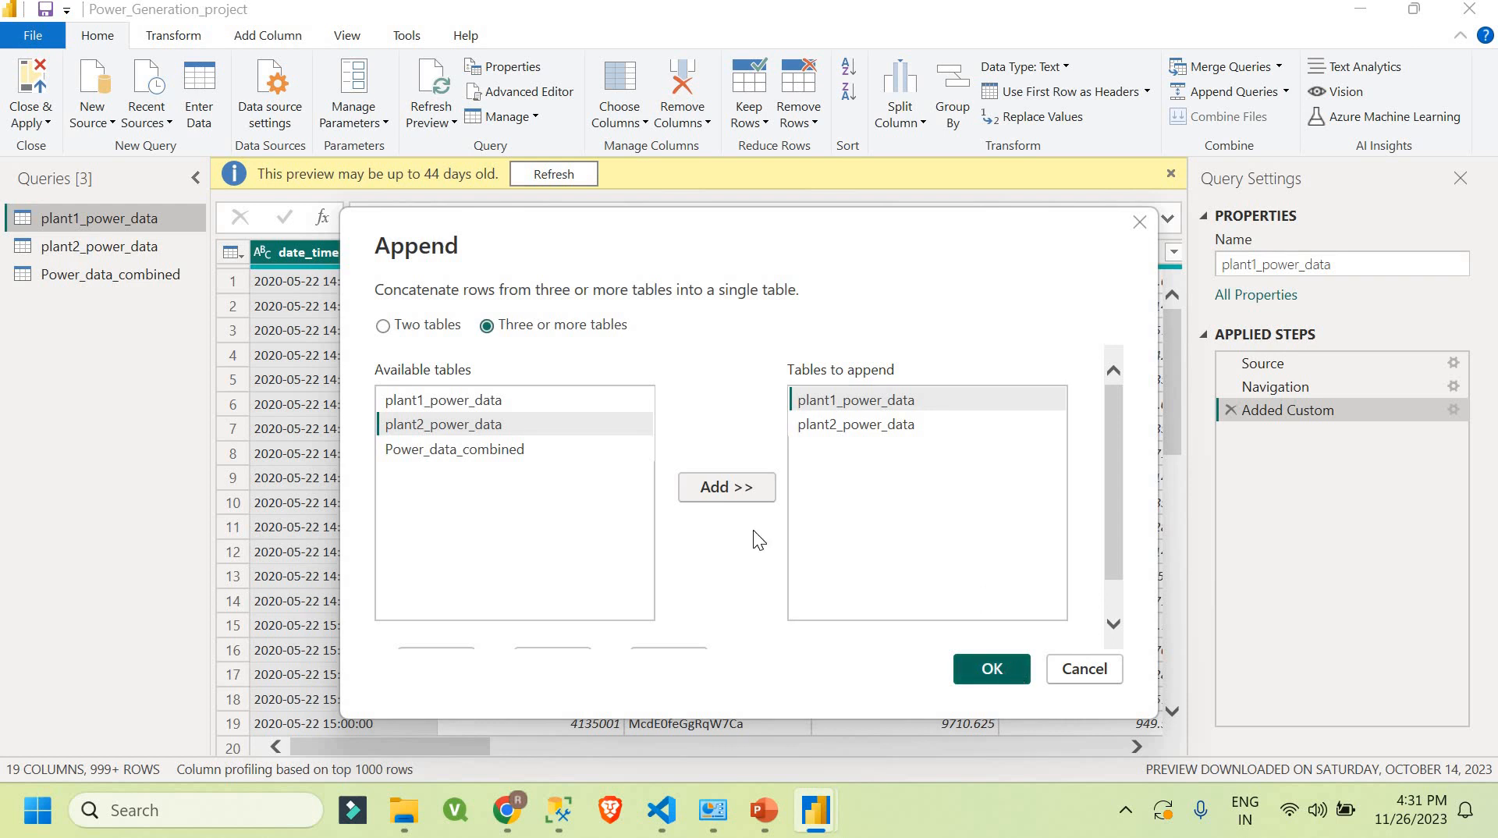
pyautogui.click(1100, 670)
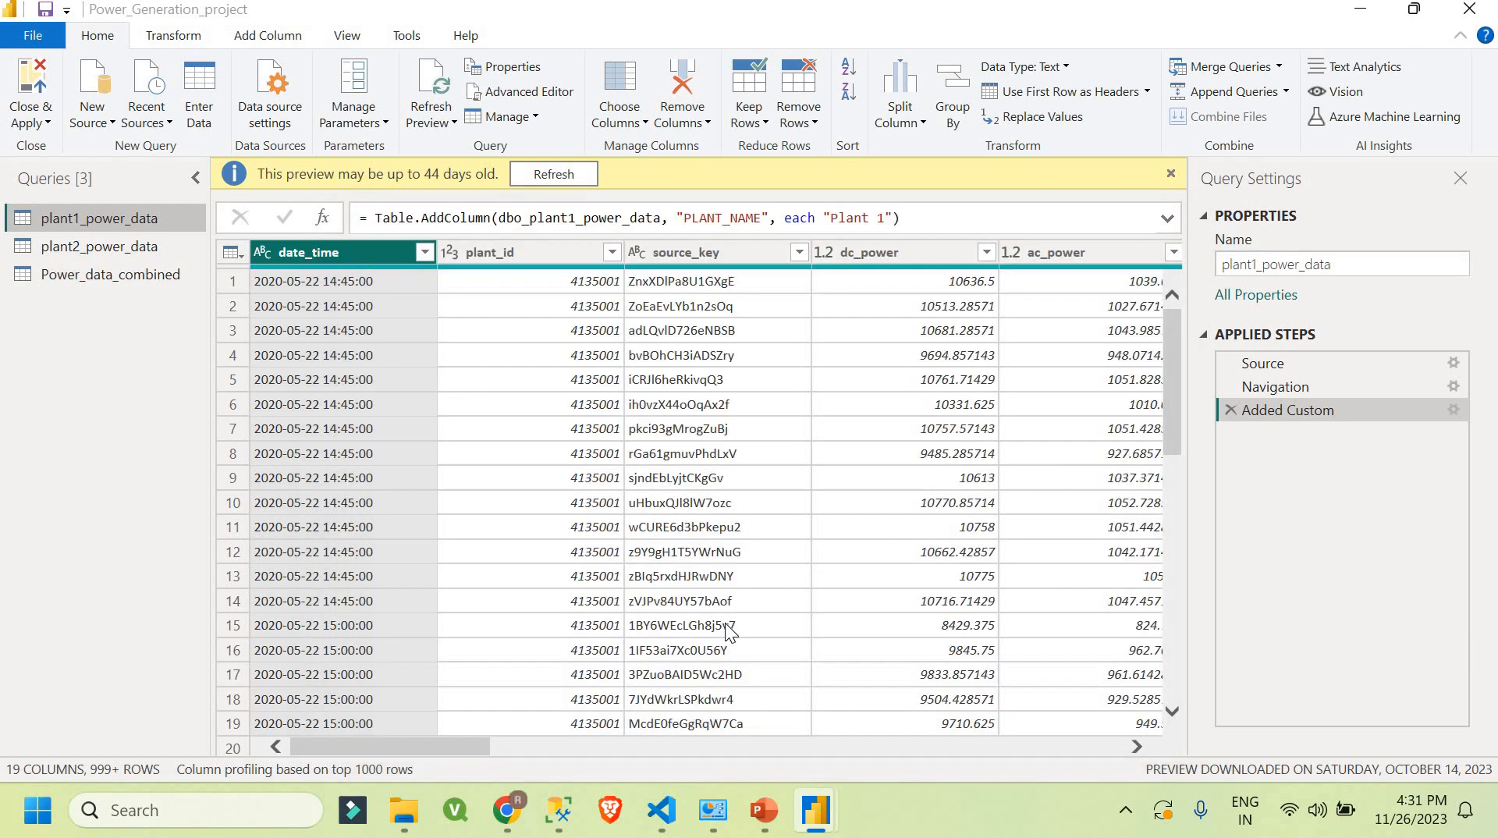
# Step: Load the full list of PLANT_NAME filter values in plant1_power_data, examine it, and cancel without filtering
pyautogui.click(1016, 746)
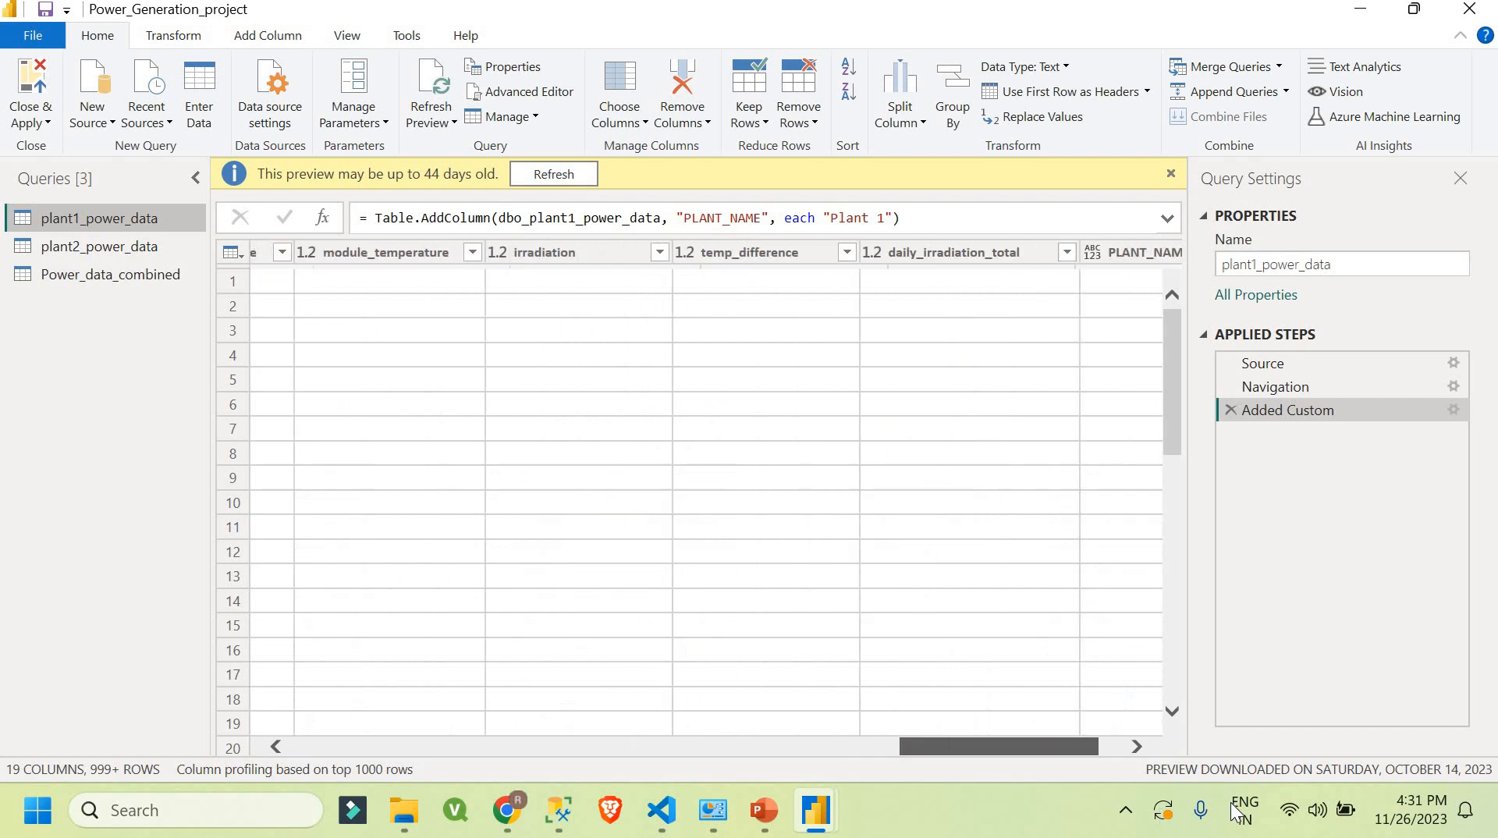
pyautogui.scroll(-2, 1074, 340)
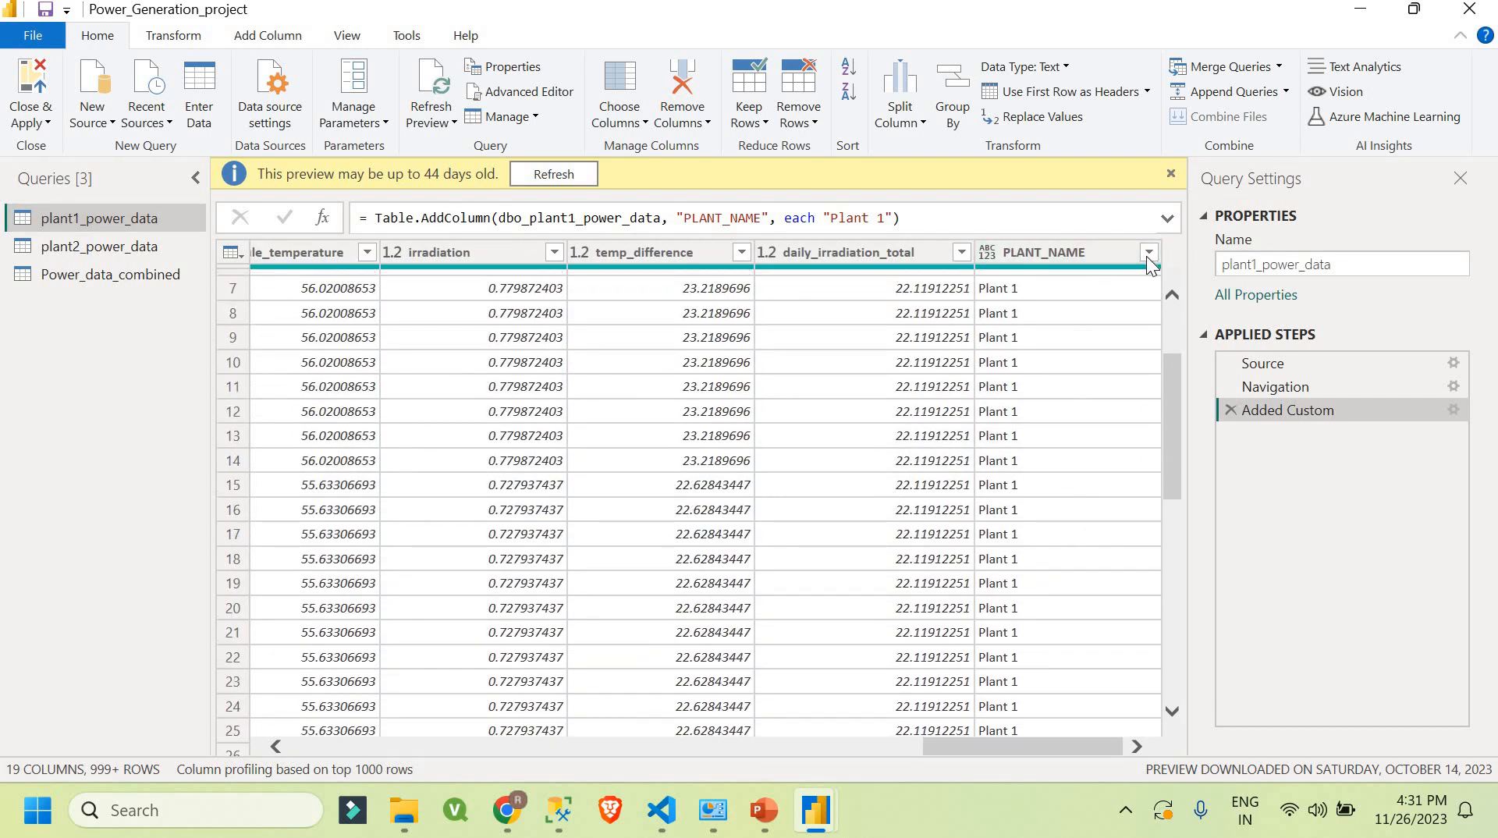
pyautogui.click(1149, 252)
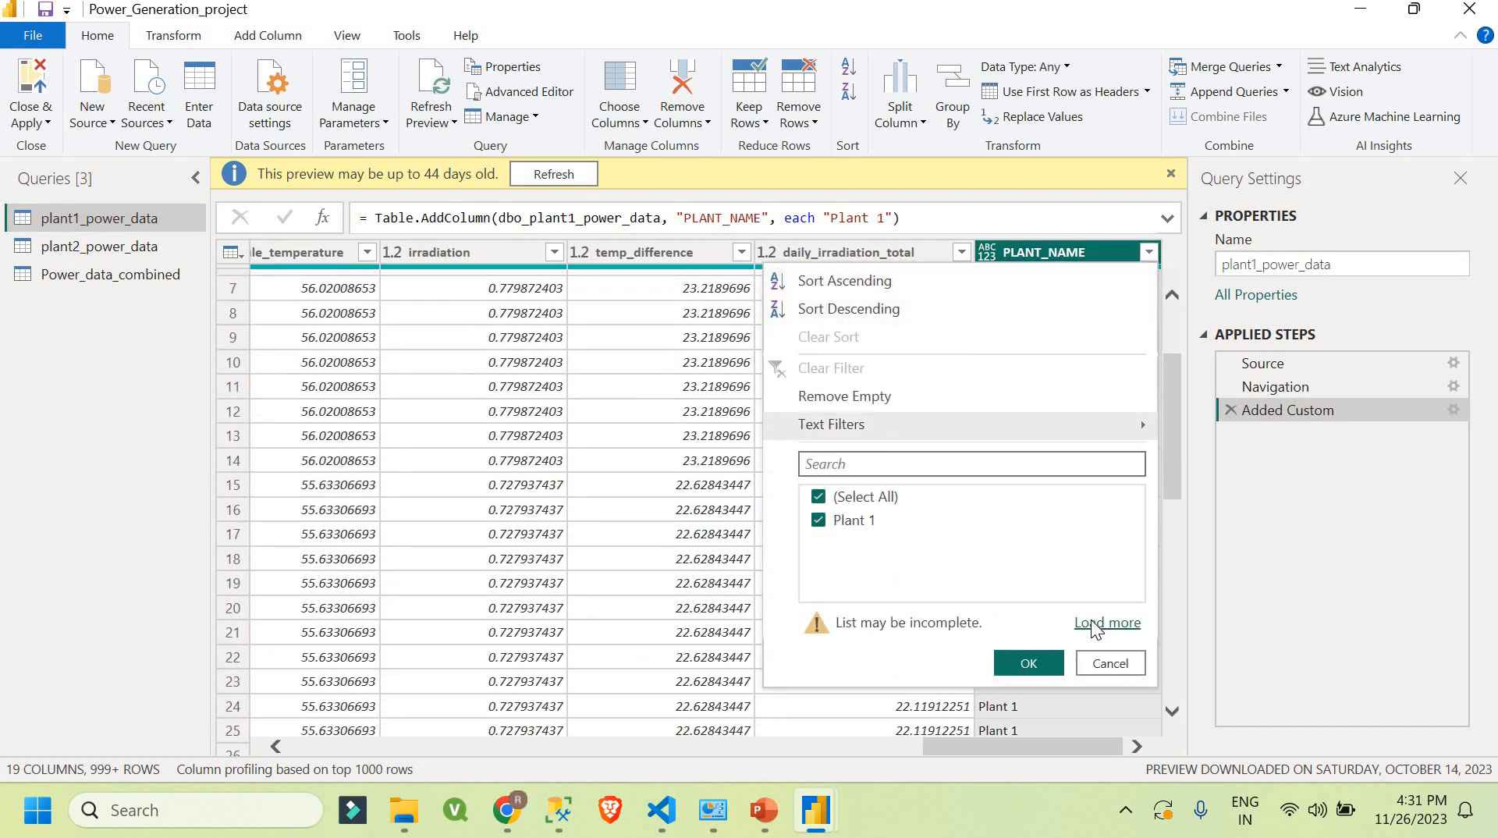
pyautogui.click(1091, 624)
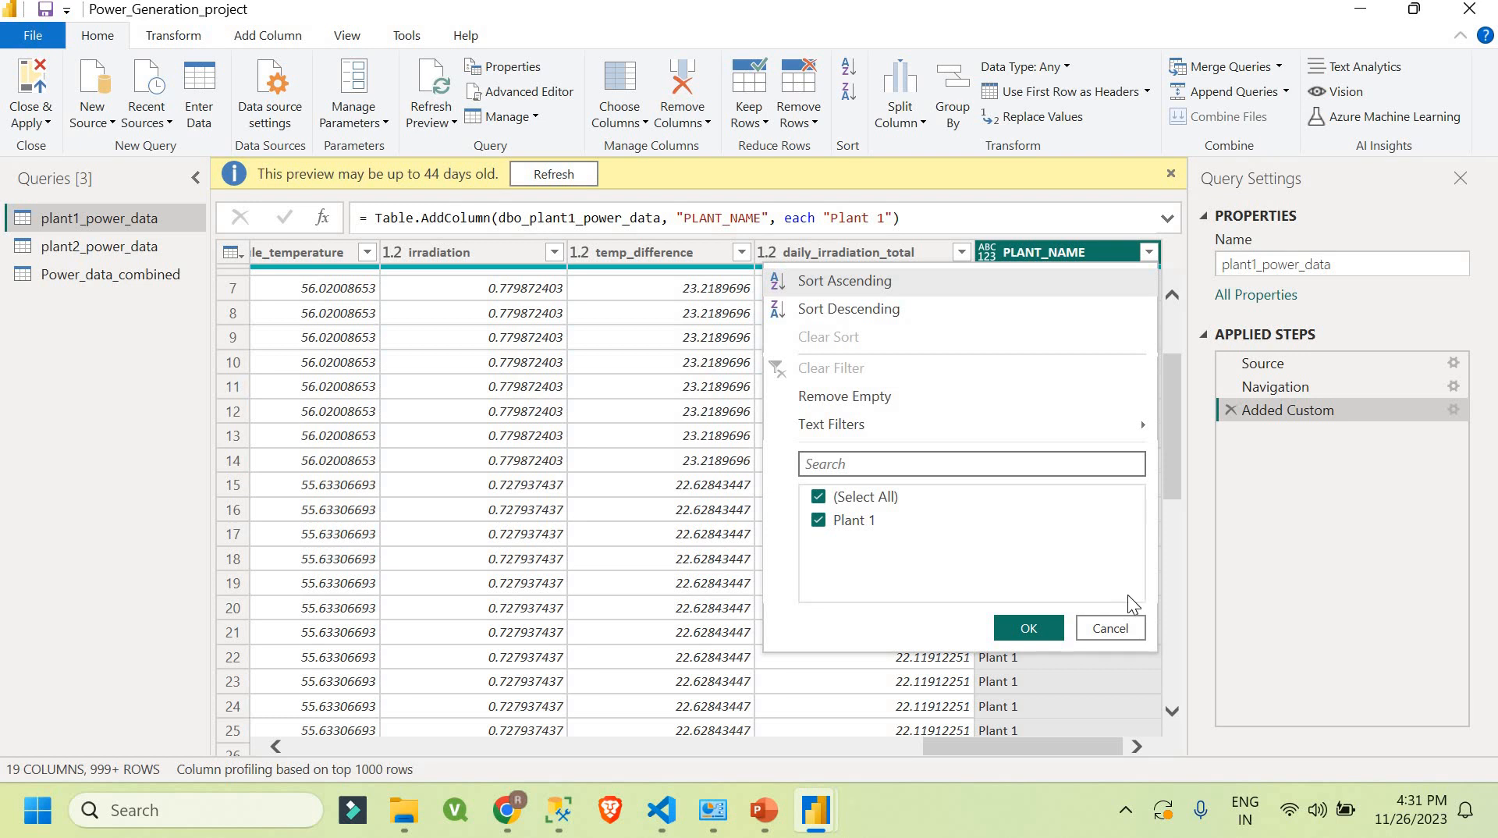
pyautogui.click(1110, 628)
# Step: Load the full list of PLANT_NAME filter values in Power_data_combined, examine it, and dismiss it without filtering
pyautogui.click(61, 279)
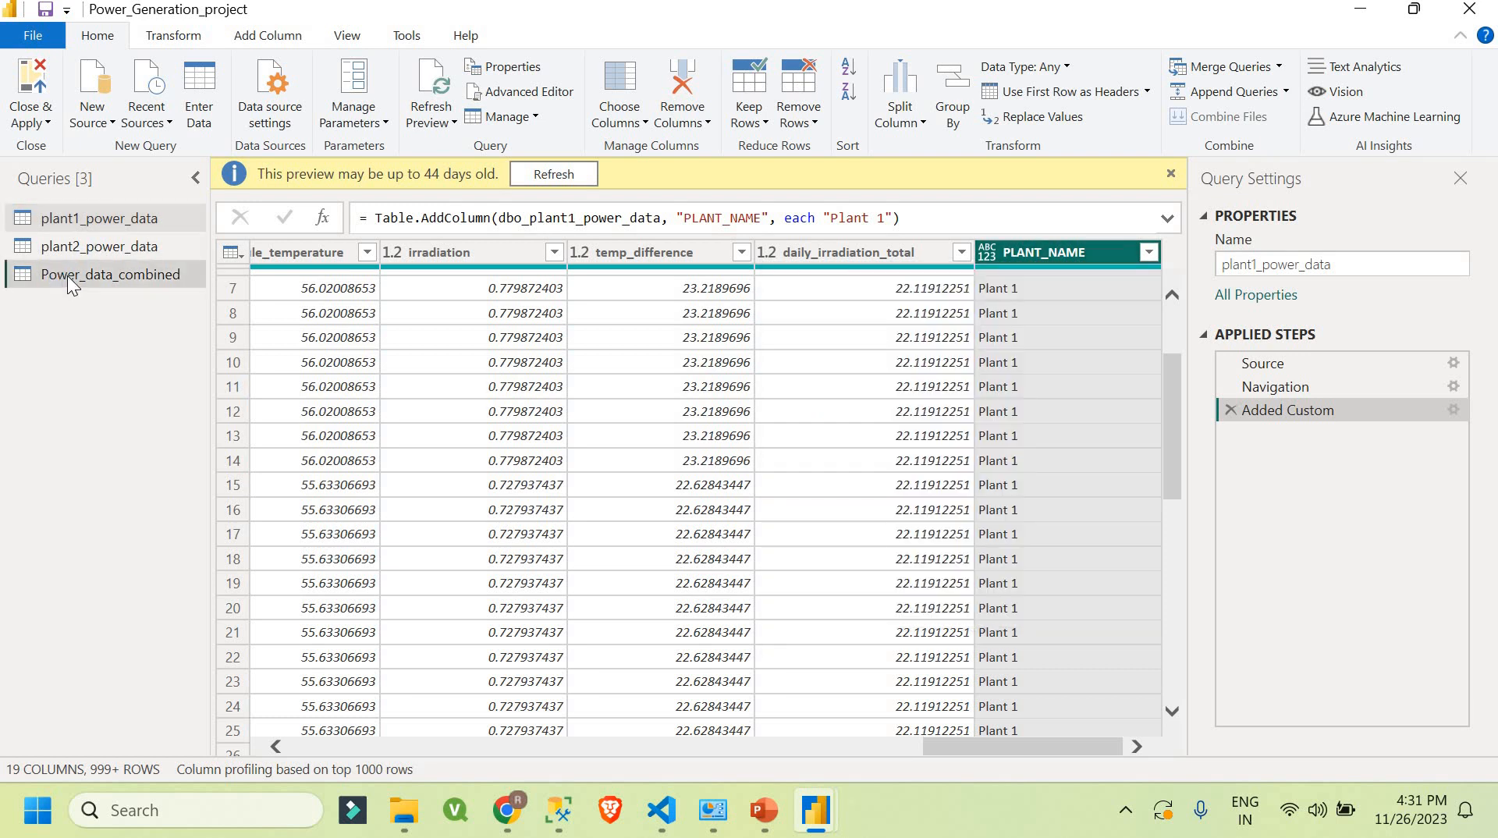
pyautogui.moveTo(985, 749); pyautogui.dragTo(1266, 749)
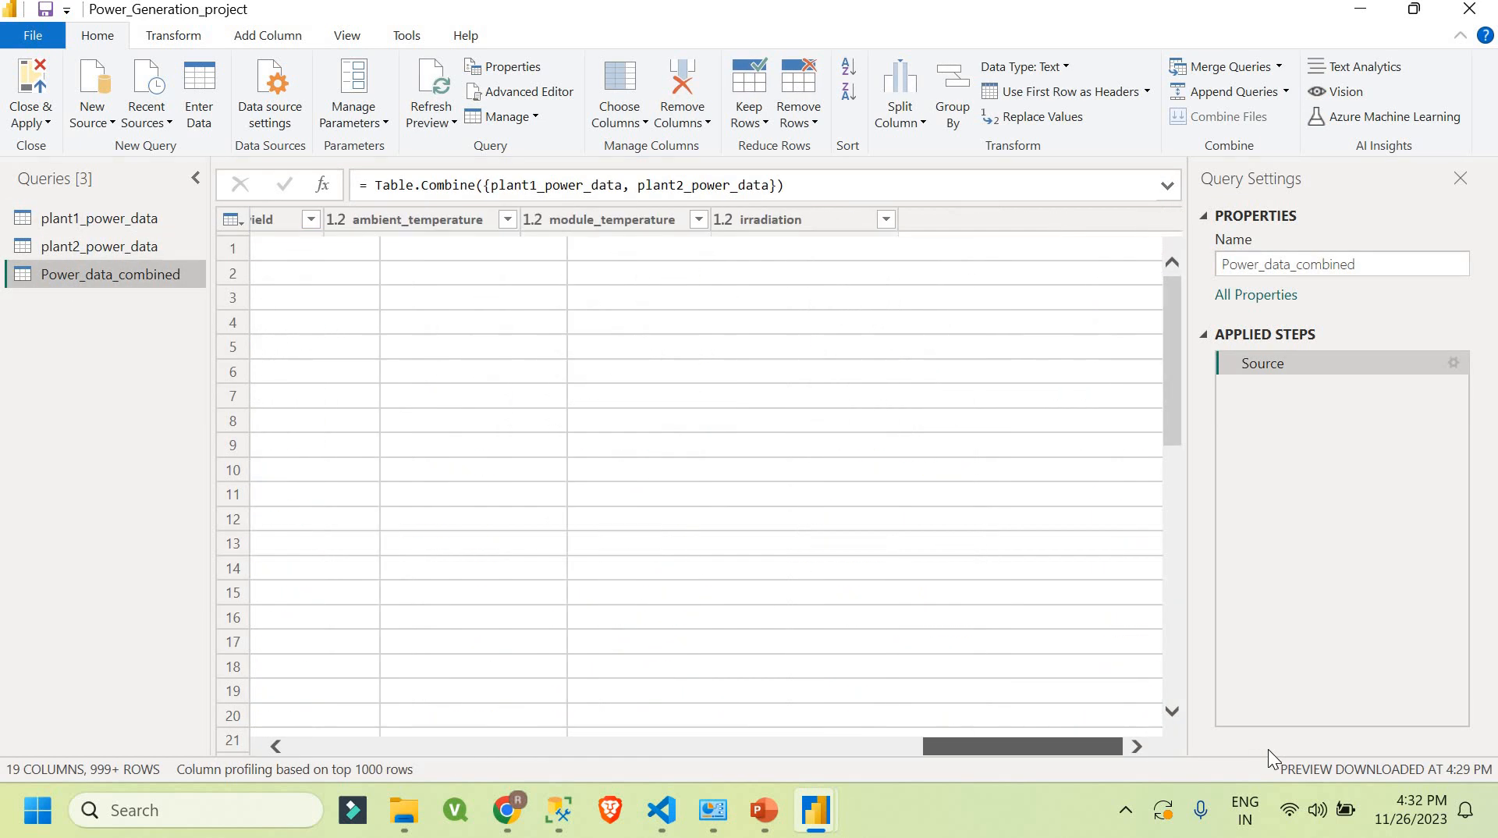
pyautogui.click(1149, 220)
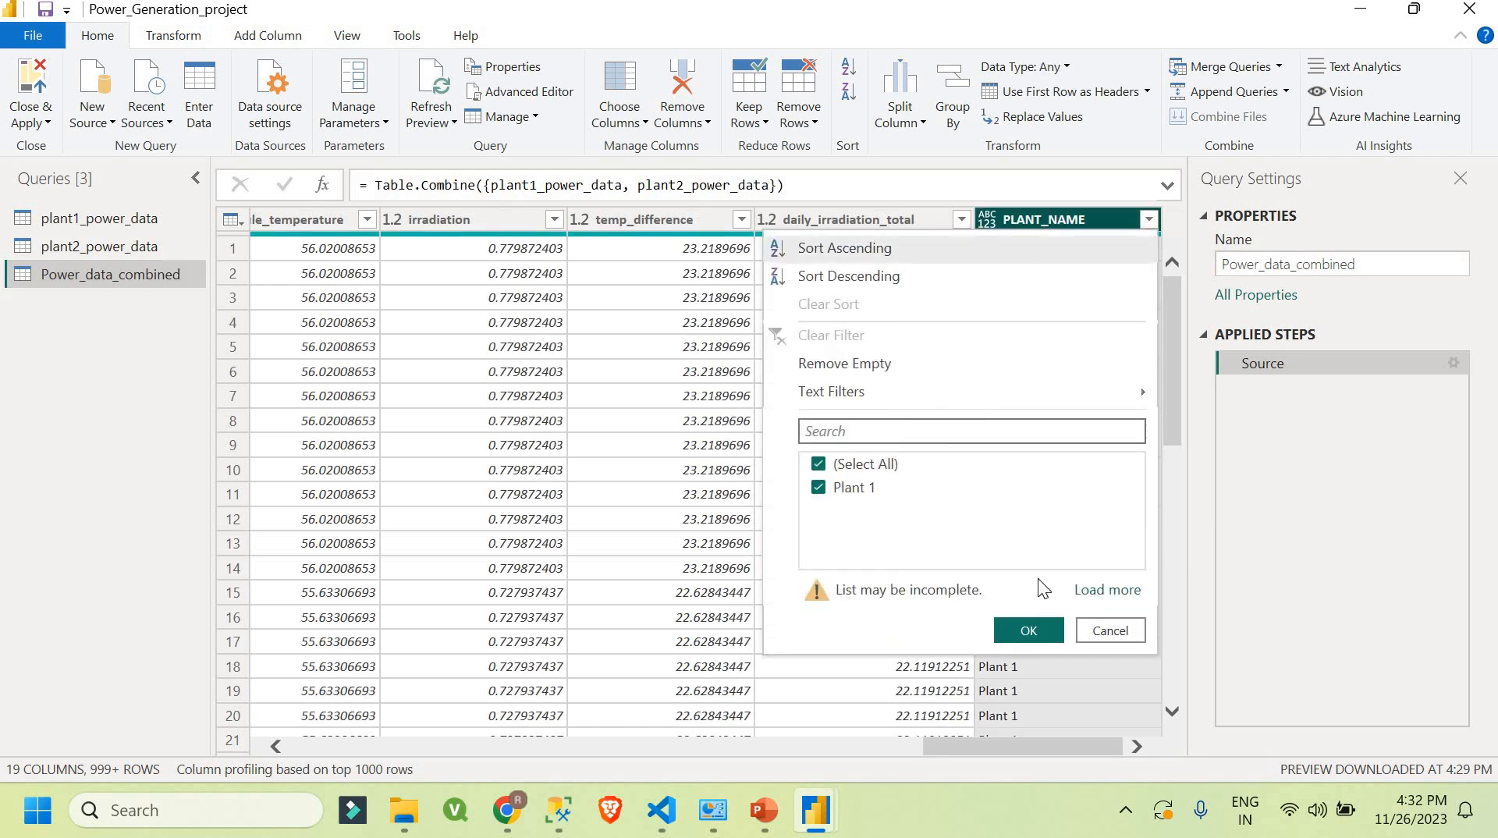
pyautogui.click(1092, 591)
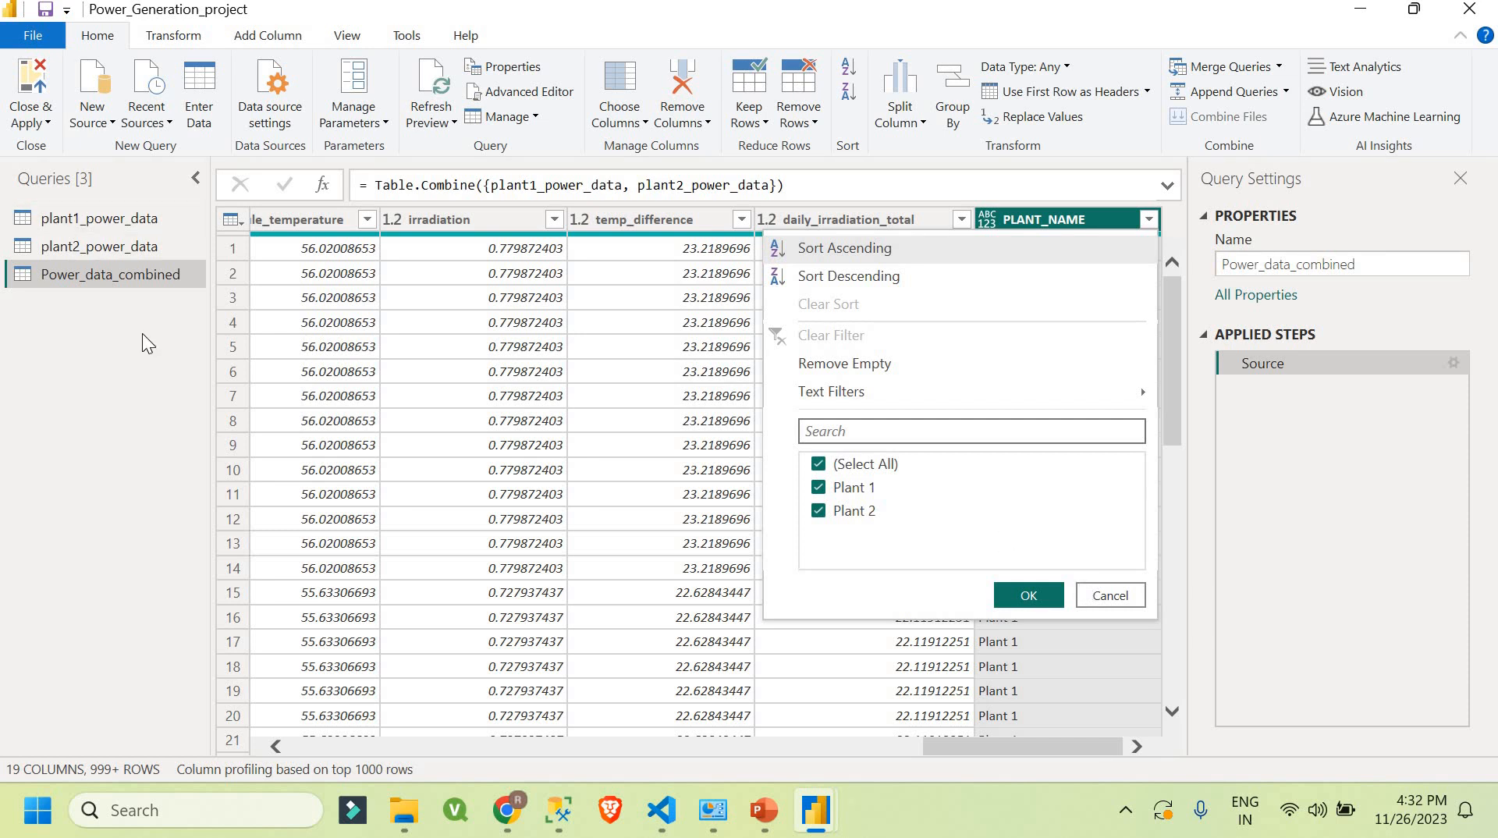
pyautogui.click(21, 98)
# Step: Close the Power Query editor and switch to the Power BI report showing the Power Generation Dashboard
pyautogui.click(35, 122)
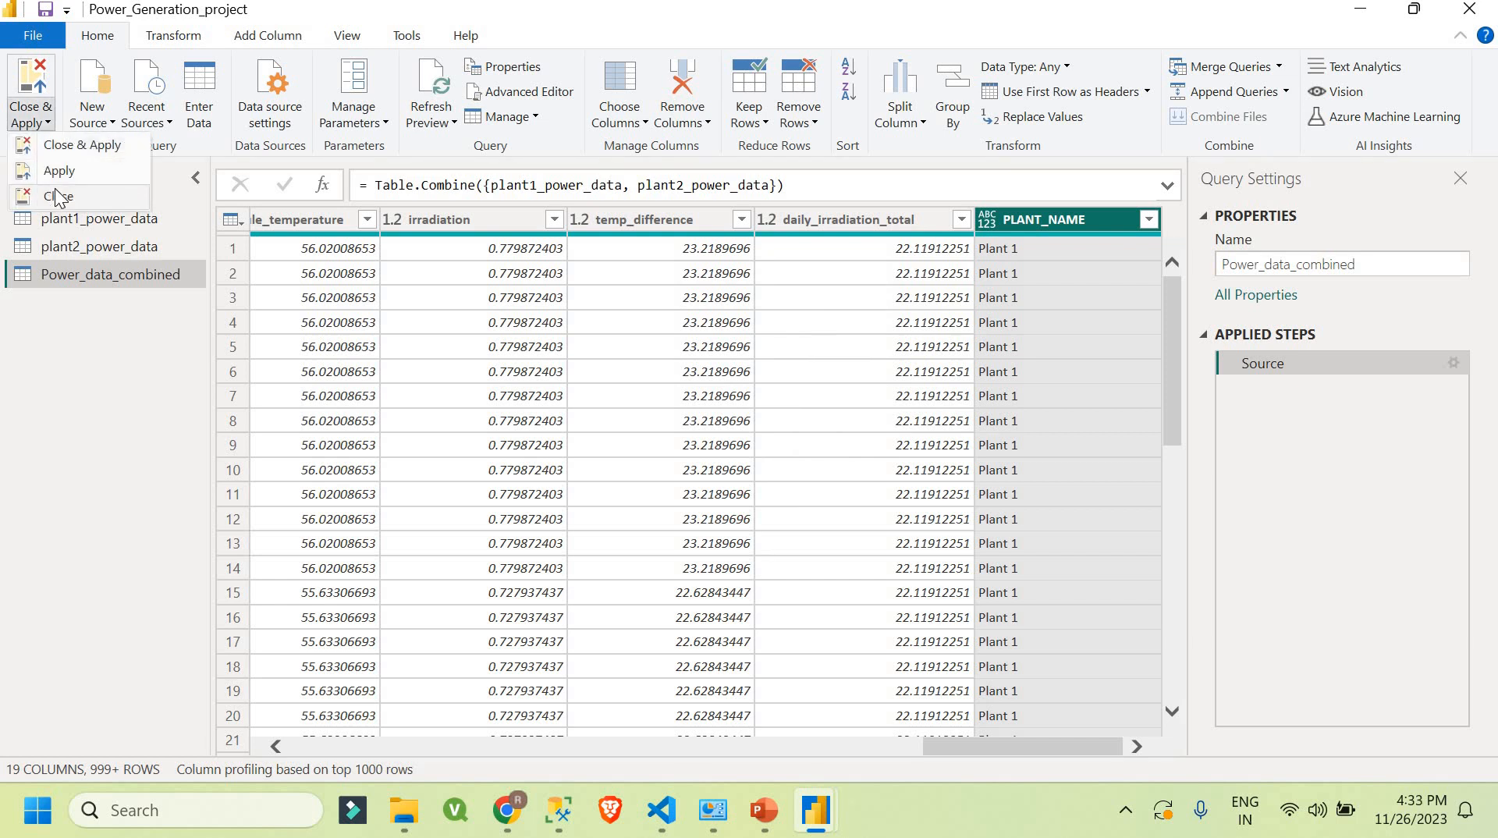
pyautogui.click(58, 196)
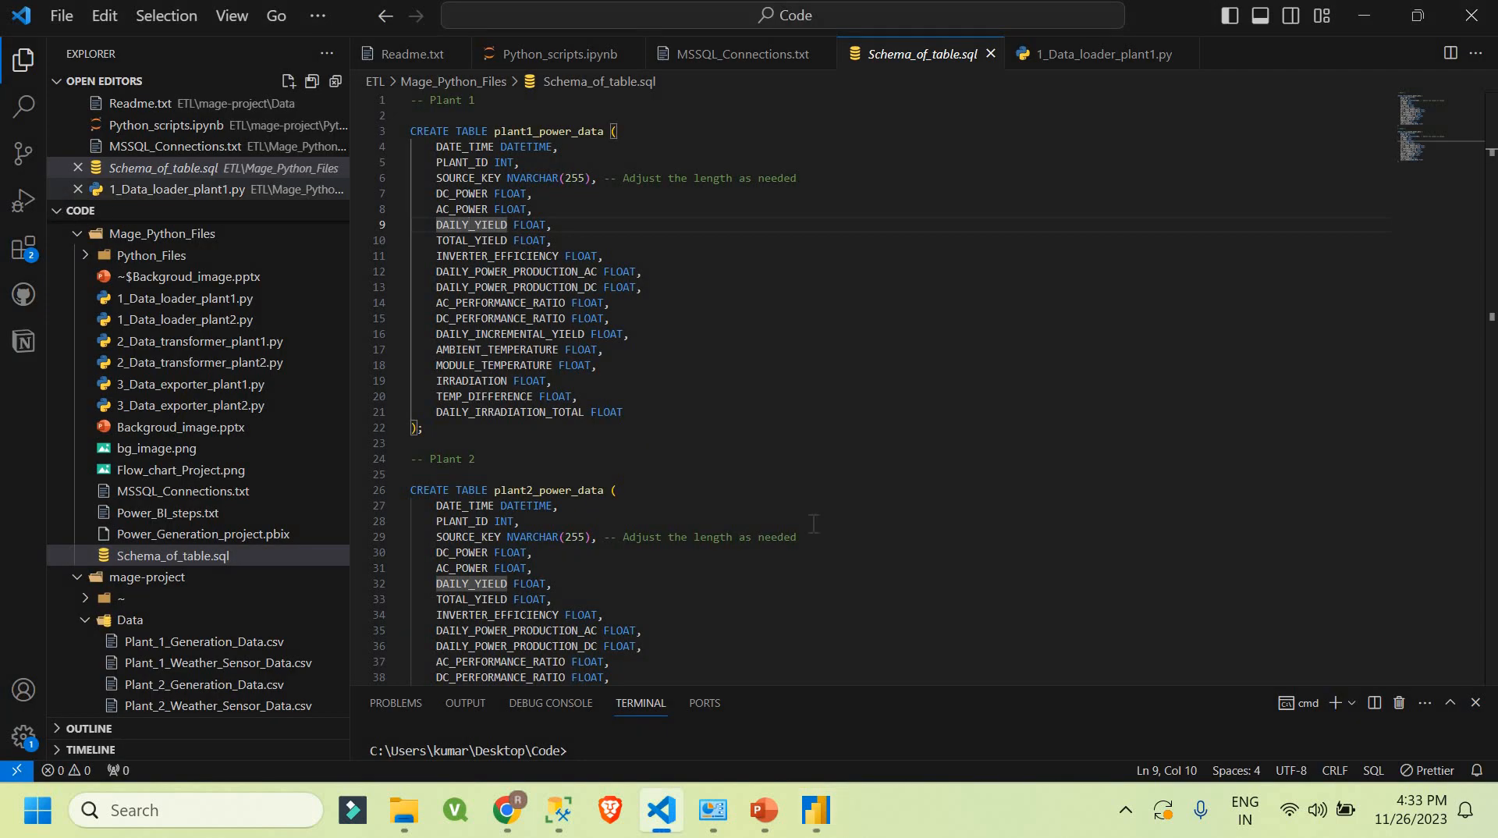
pyautogui.click(823, 819)
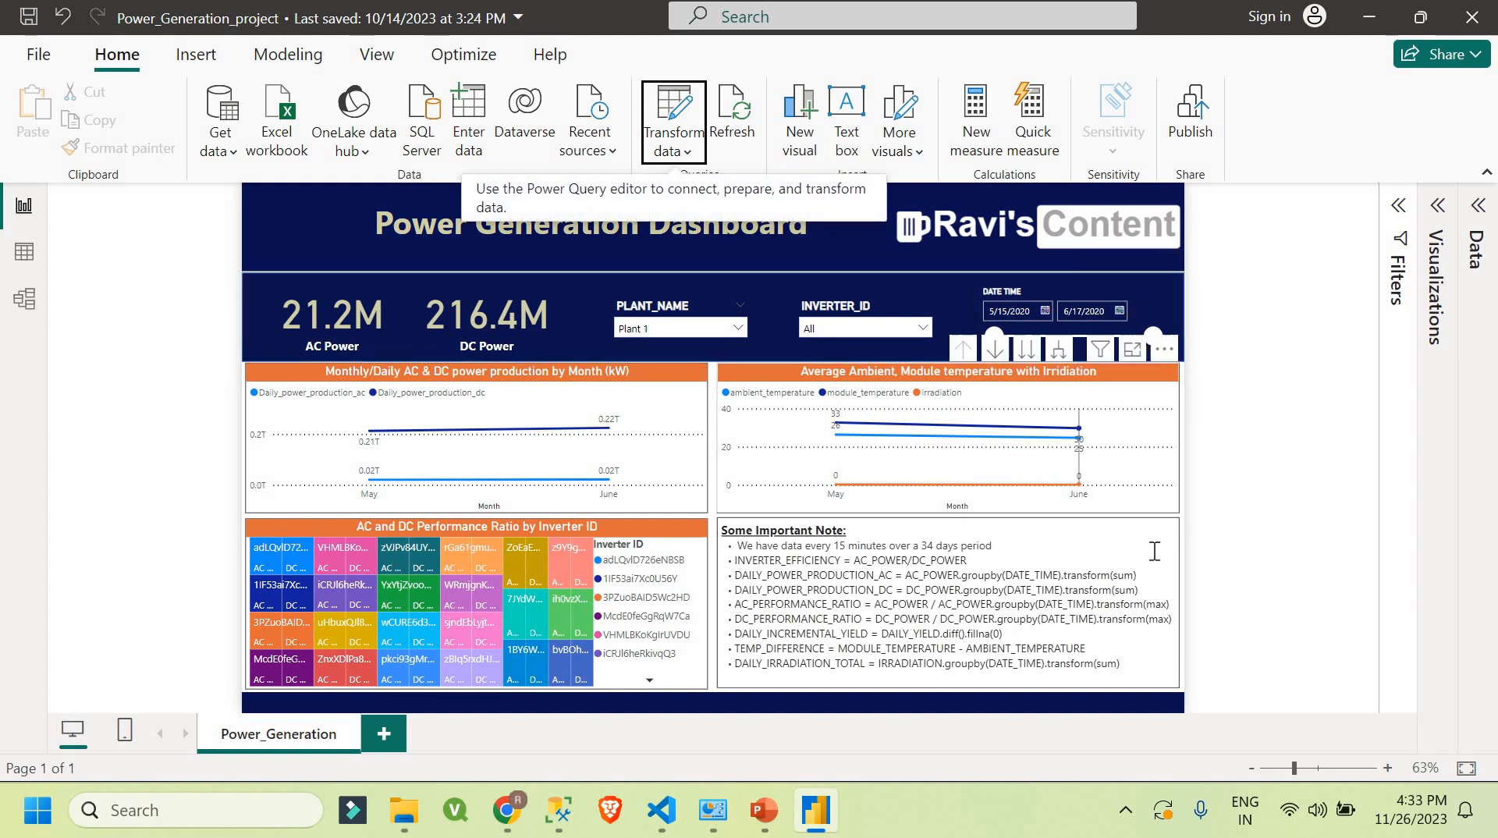
# Step: Expand the Visualizations pane beside the report, leaving the Data pane collapsed
pyautogui.click(298, 281)
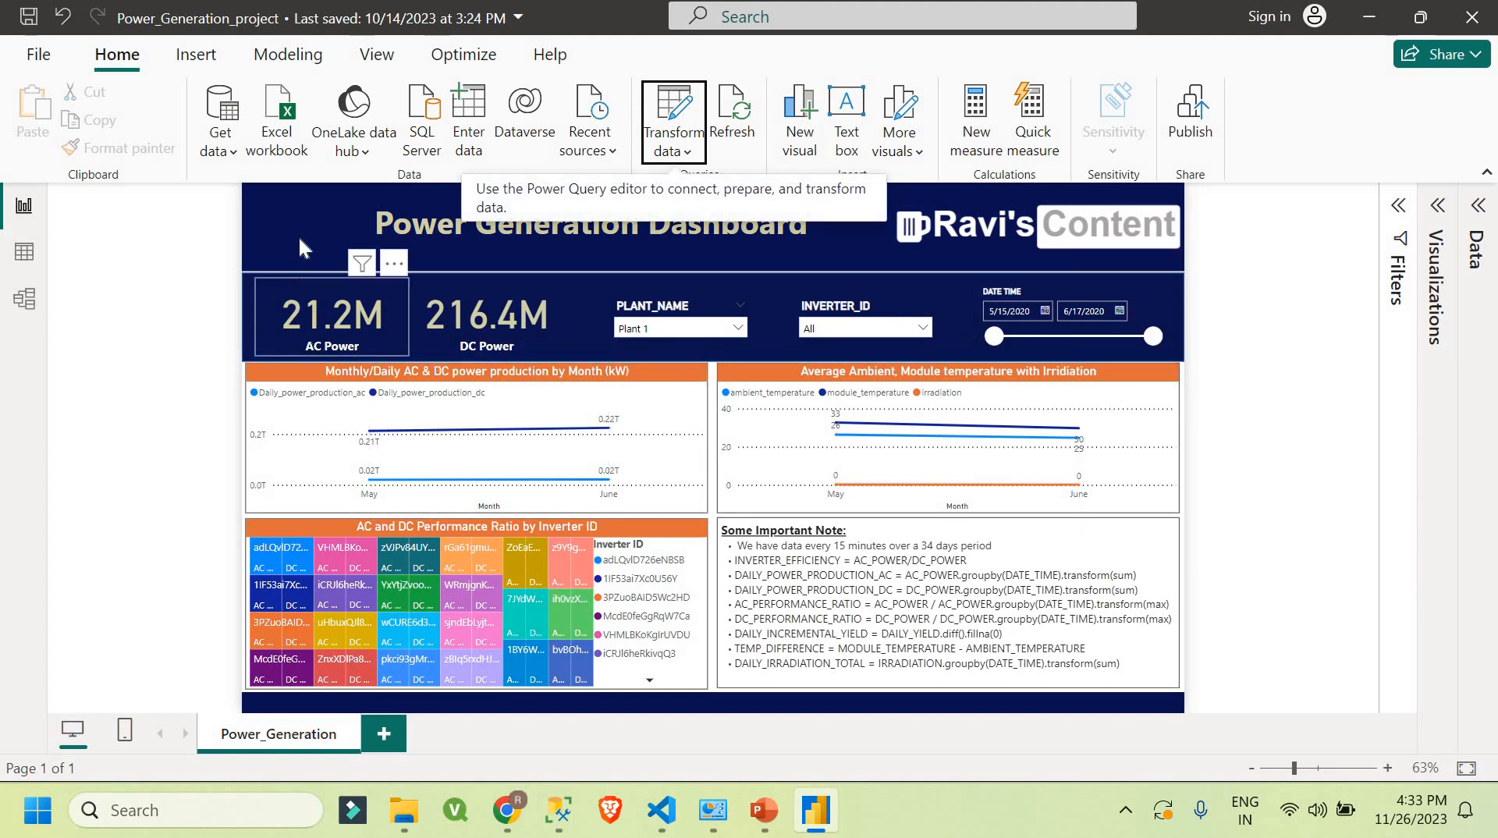
pyautogui.click(301, 238)
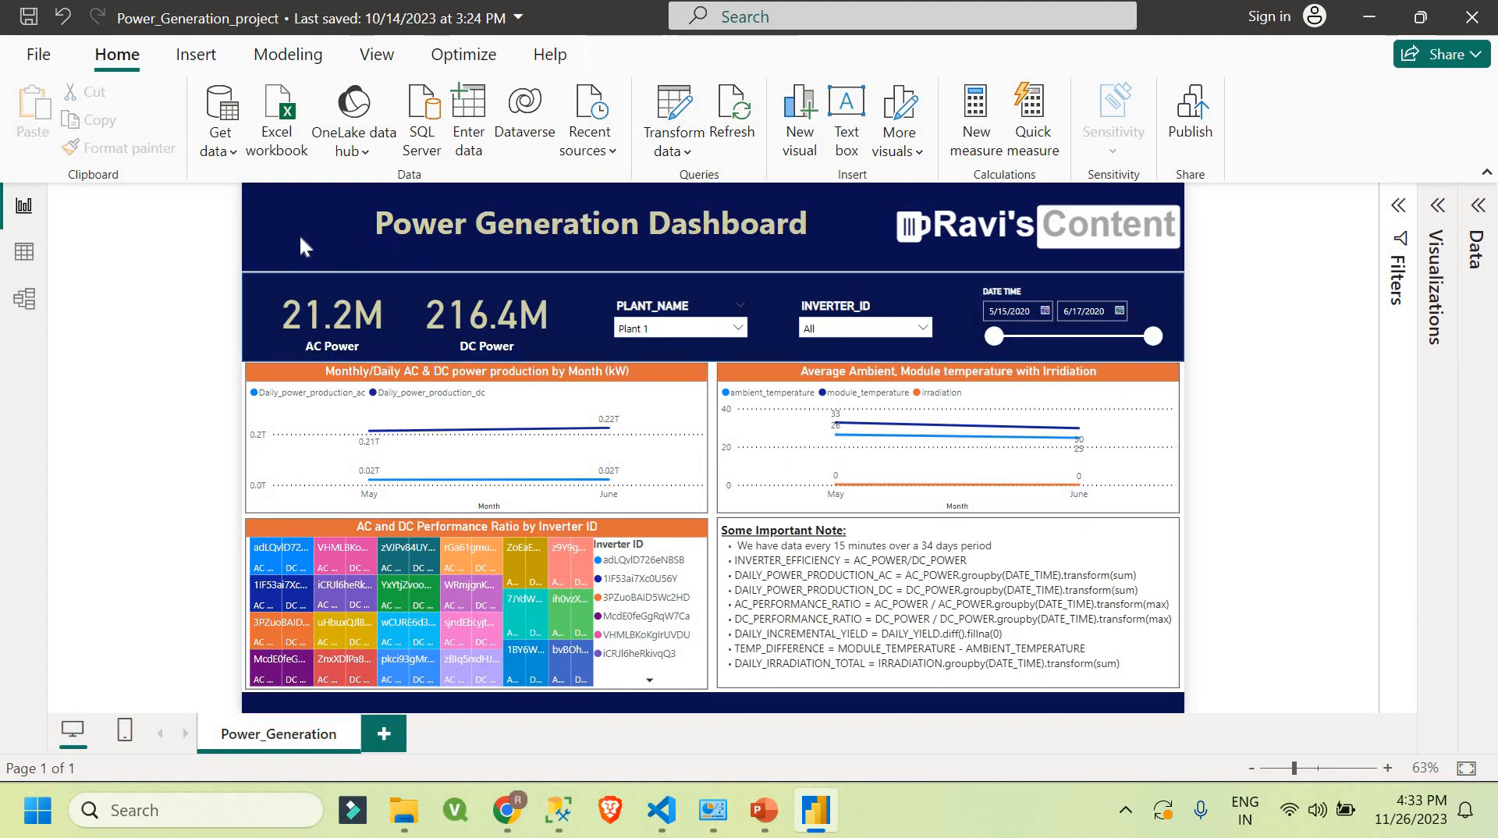
pyautogui.click(1479, 207)
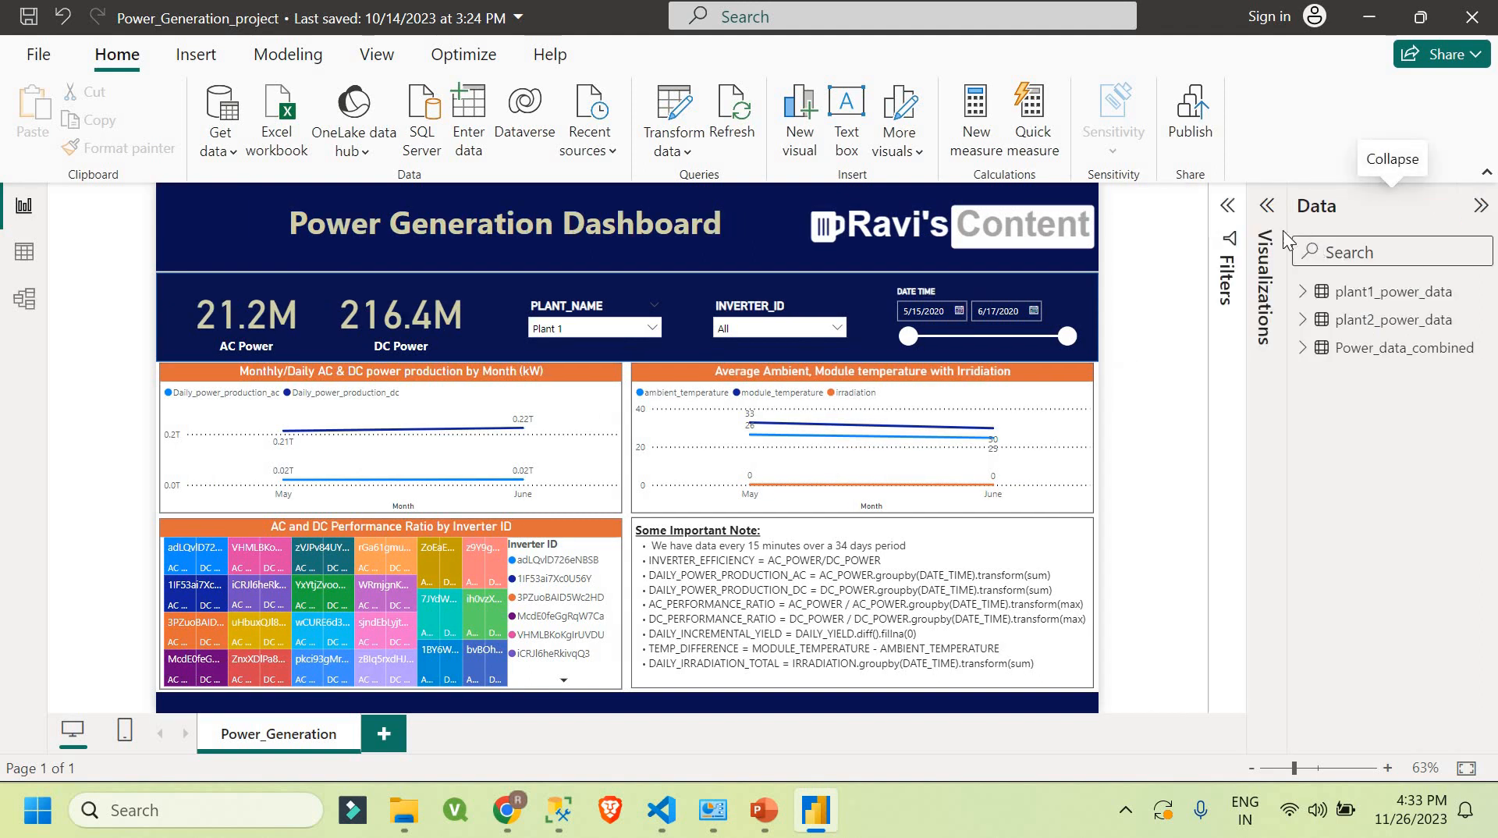
pyautogui.click(1267, 207)
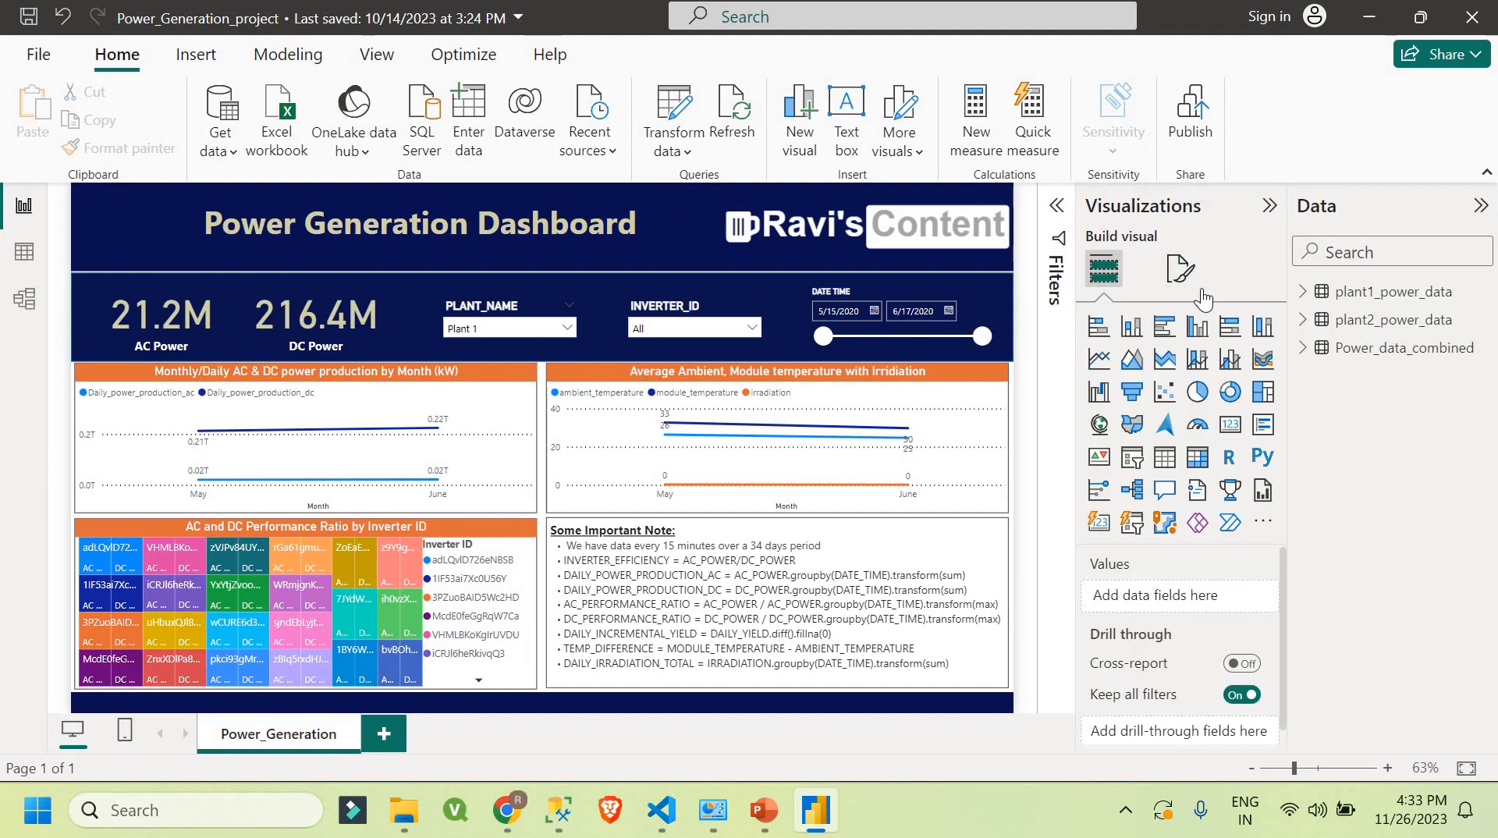
pyautogui.click(1480, 206)
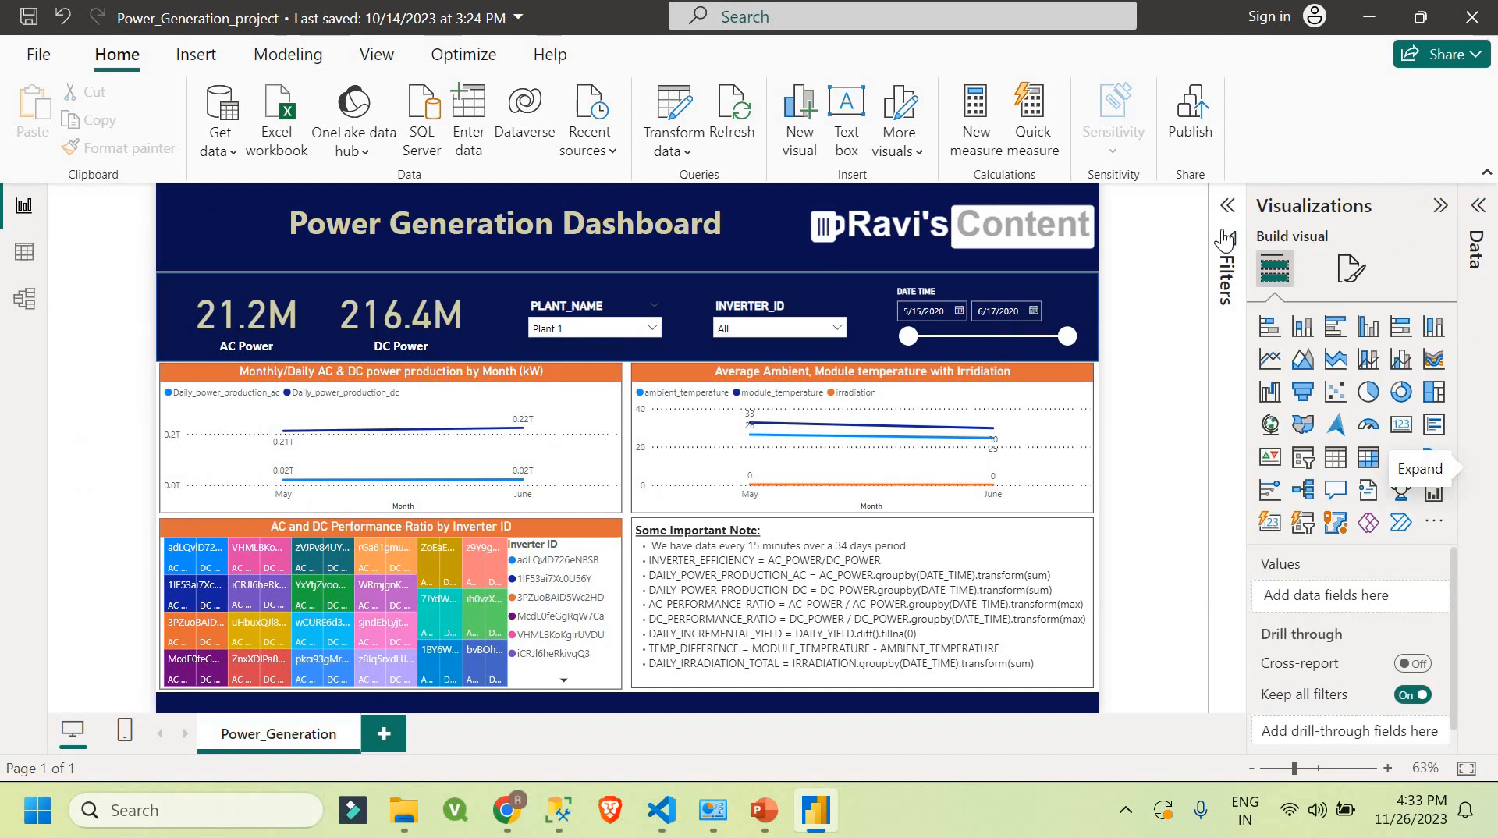
# Step: Open the report page's Canvas background settings and examine the background image and image fit options
pyautogui.click(1093, 304)
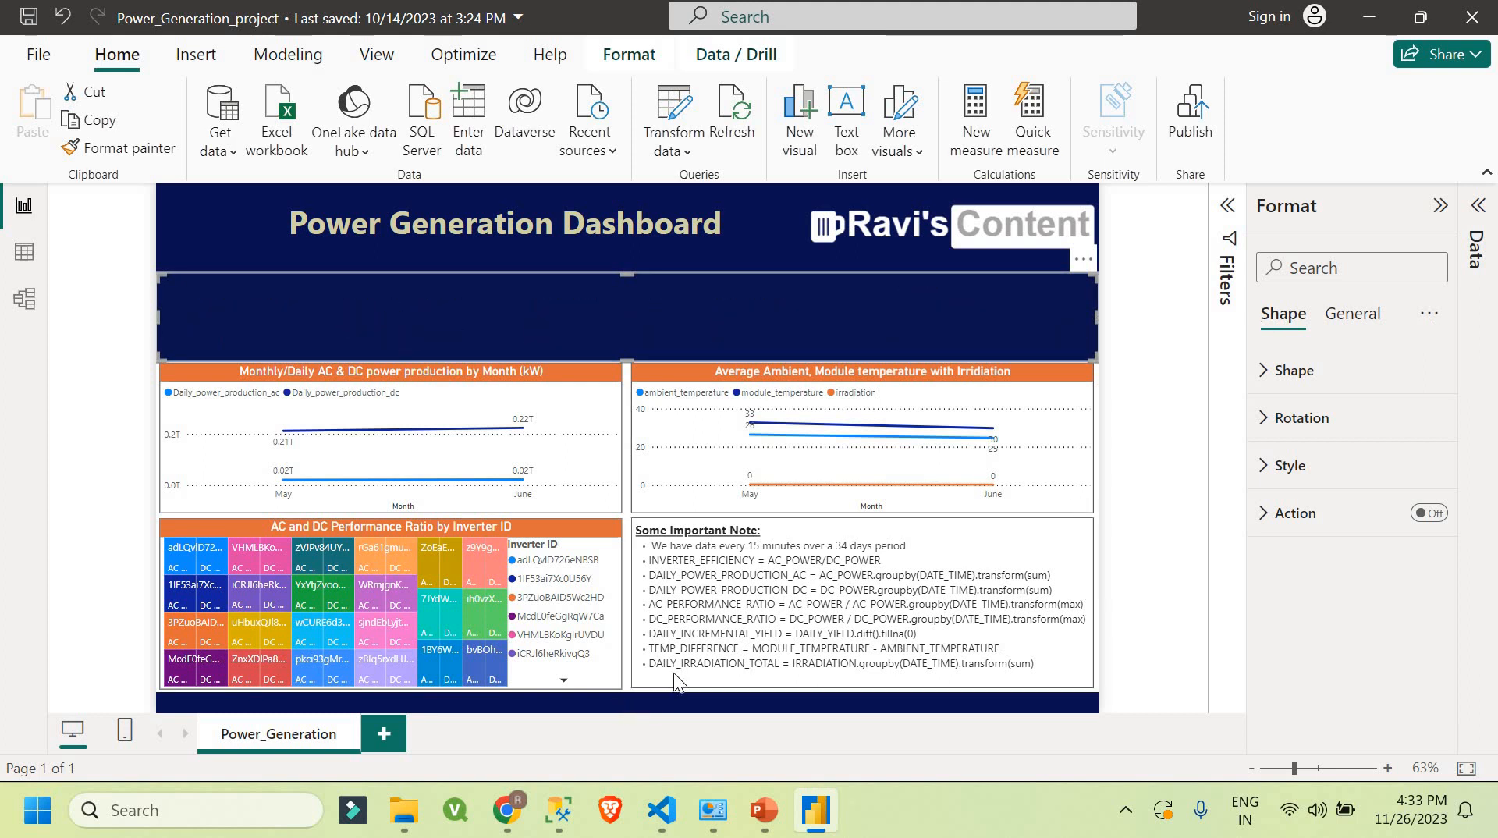
pyautogui.click(630, 672)
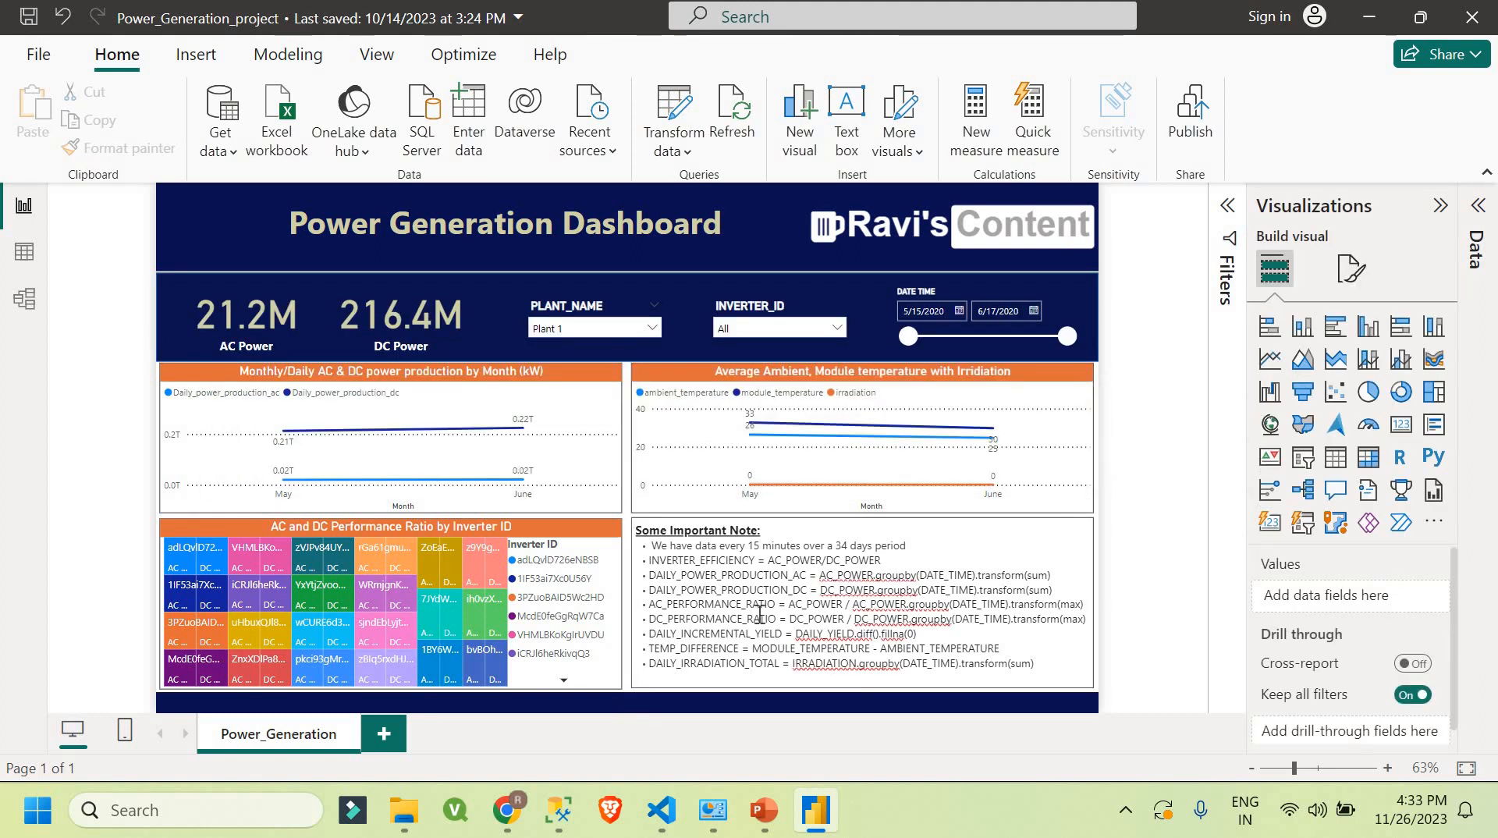
pyautogui.click(1346, 274)
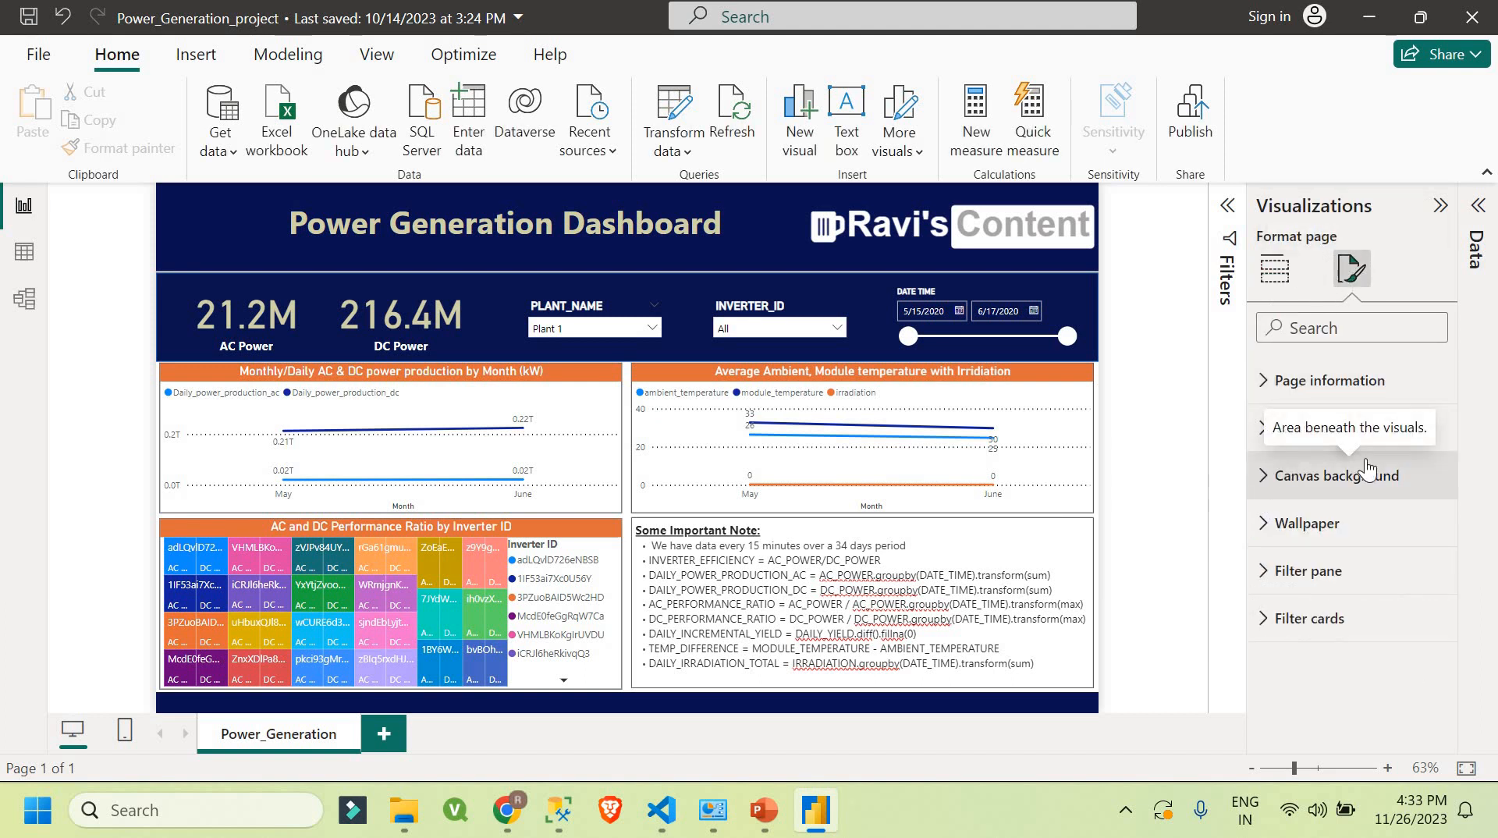
pyautogui.click(1264, 482)
pyautogui.scroll(-1, 1360, 458)
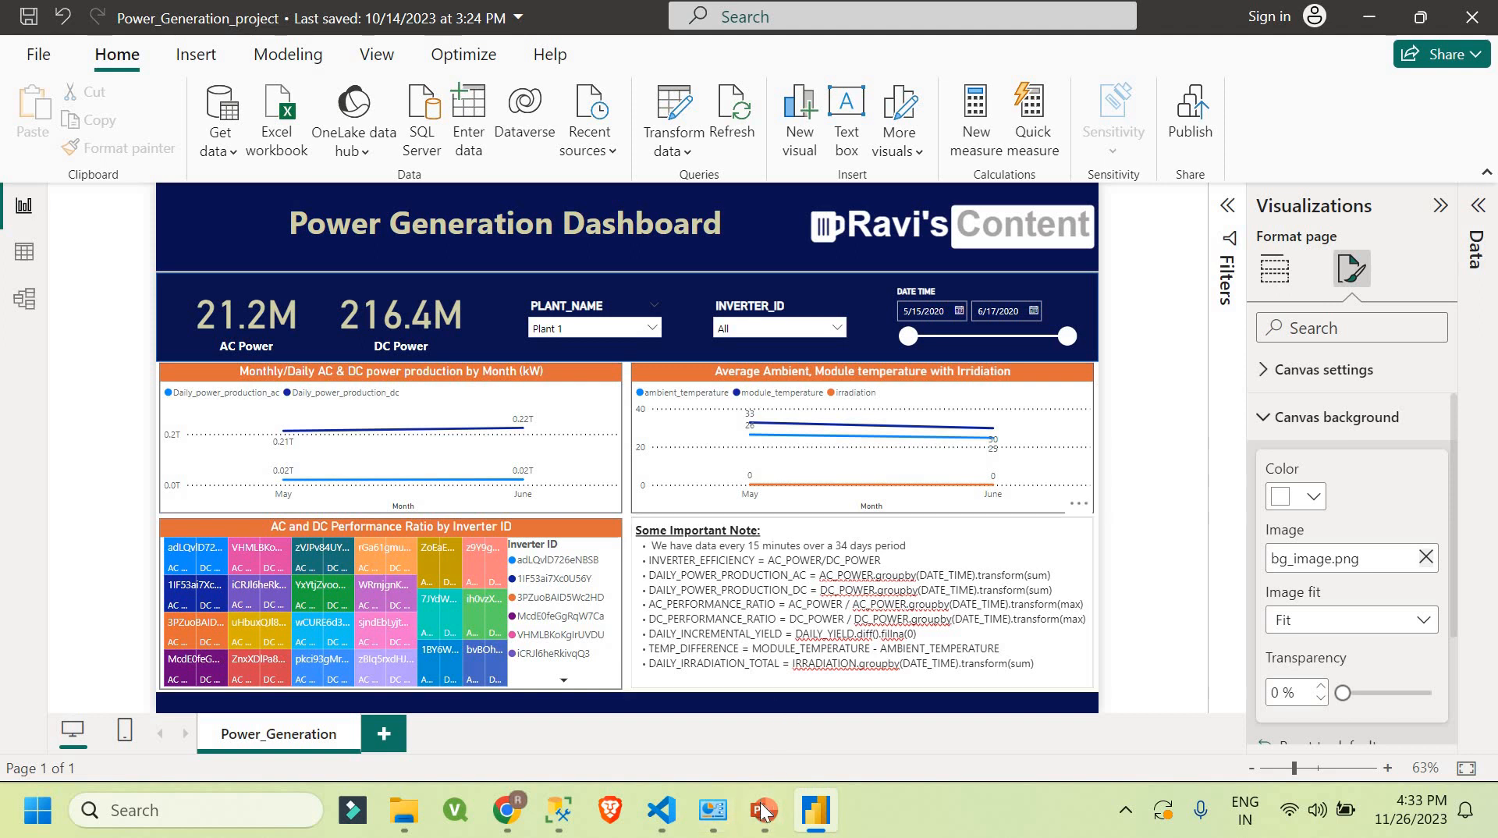
# Step: Switch to the Backgroud_image presentation in PowerPoint and examine the options available for the first slide
pyautogui.moveTo(764, 808)
pyautogui.click(850, 682)
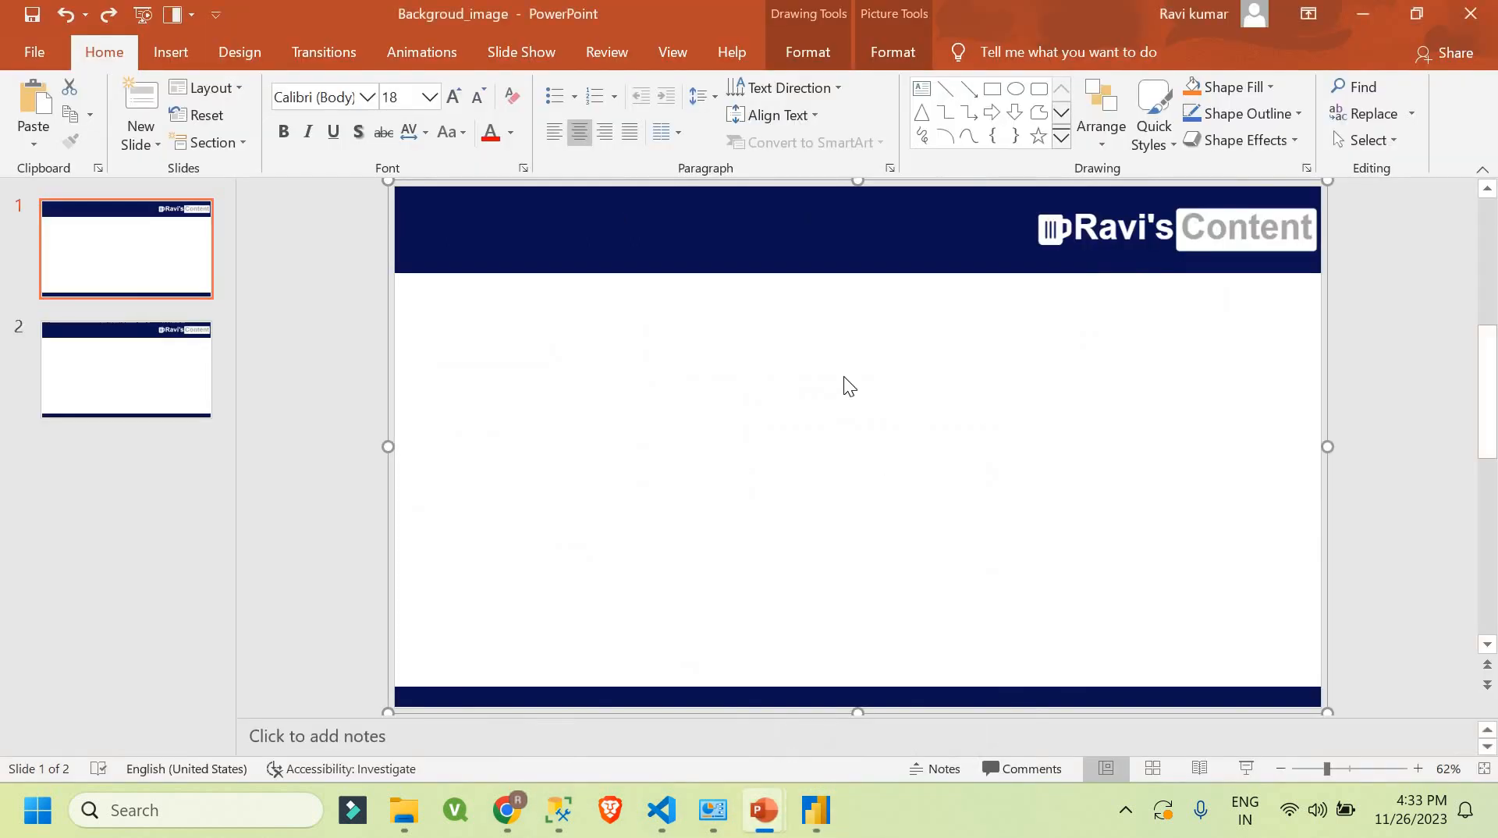
pyautogui.rightClick(844, 387)
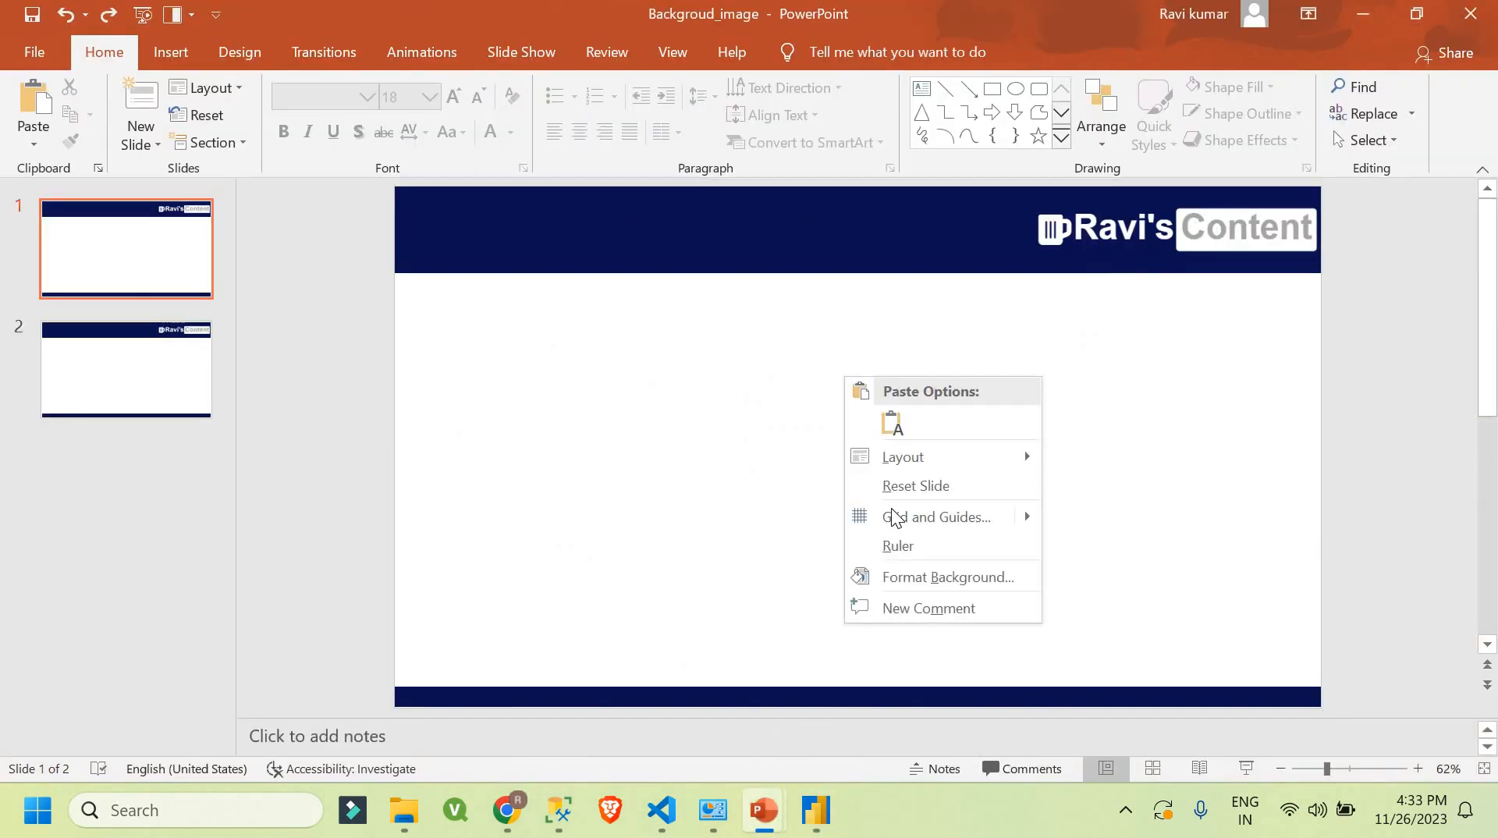
pyautogui.click(760, 424)
pyautogui.rightClick(760, 424)
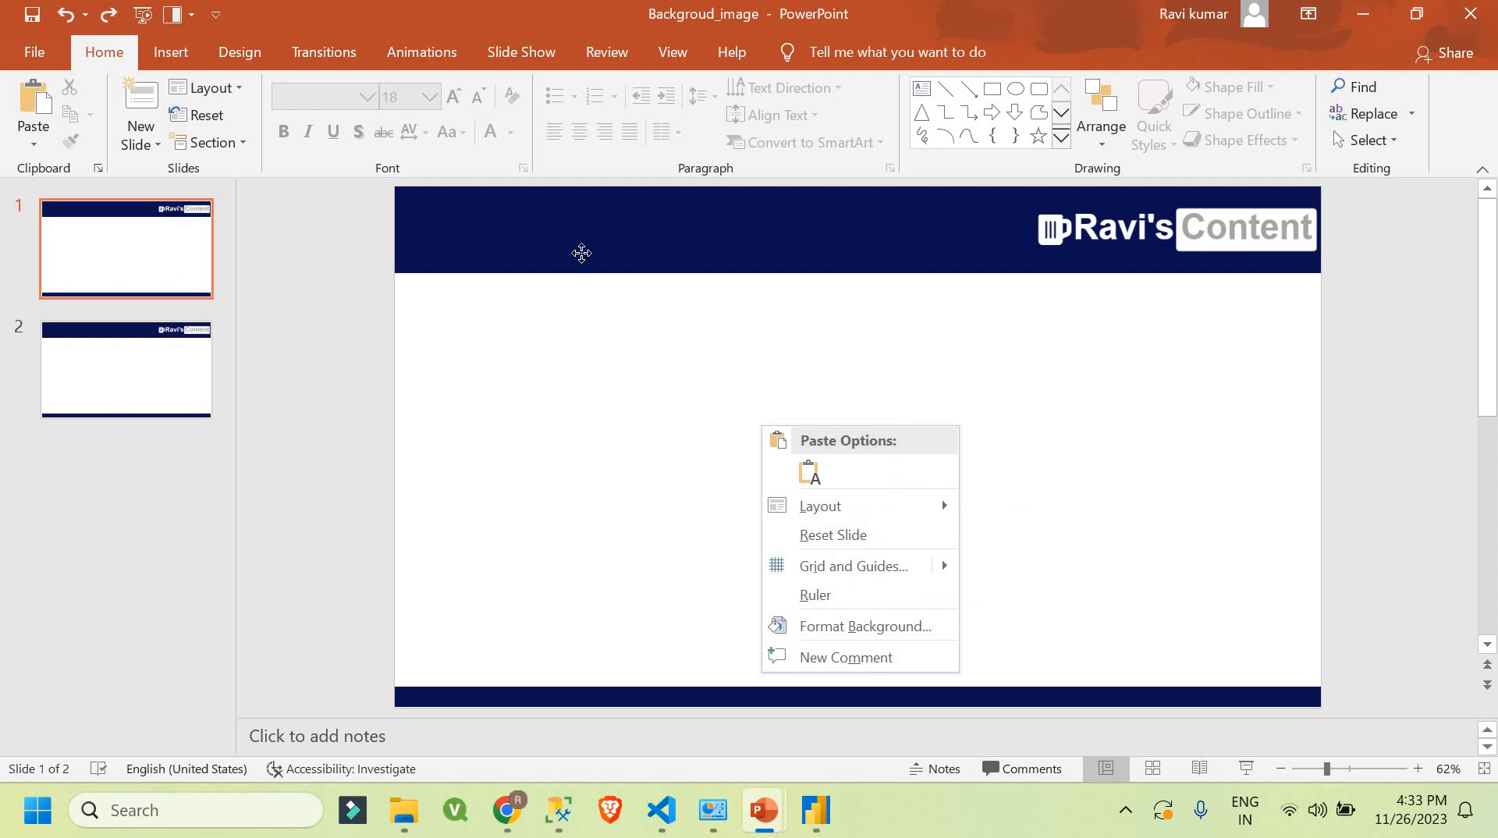
# Step: Try saving the background on slide 1 as a picture, and switch back to the Power BI report
pyautogui.click(582, 253)
pyautogui.rightClick(582, 253)
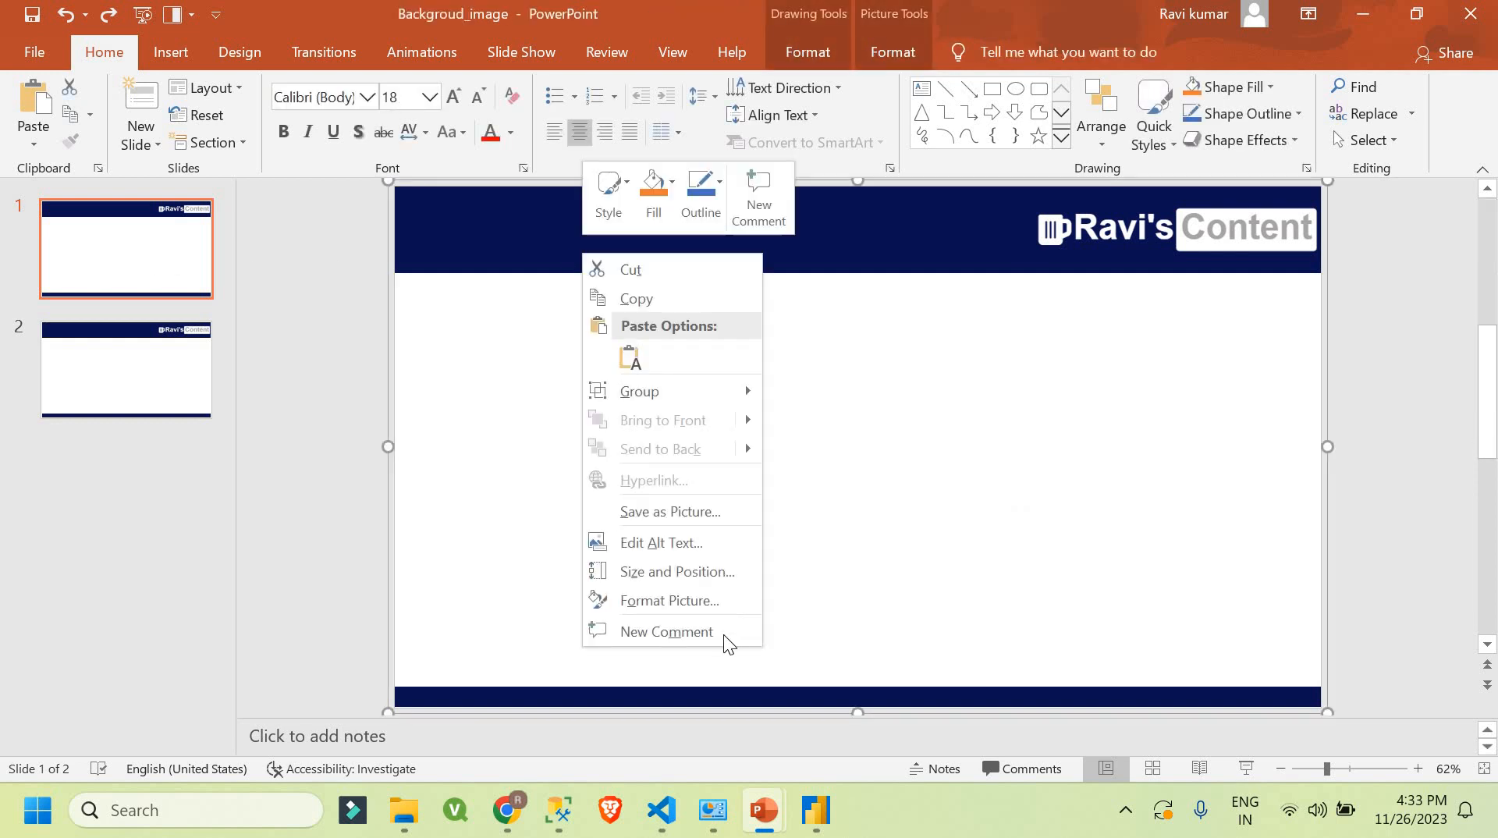
pyautogui.click(699, 511)
pyautogui.click(667, 517)
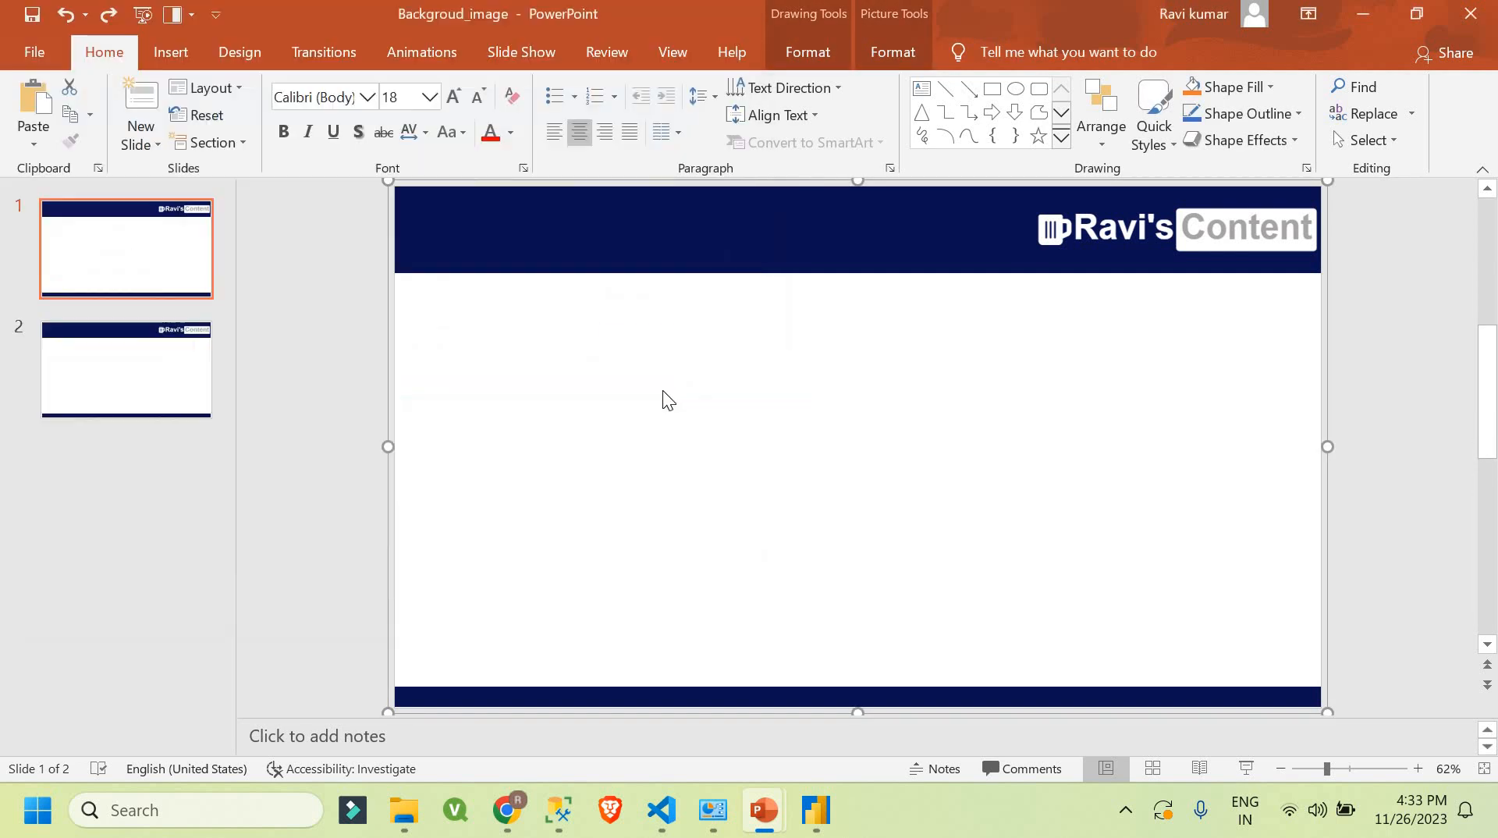
pyautogui.hotkey('alt', 'Tab')
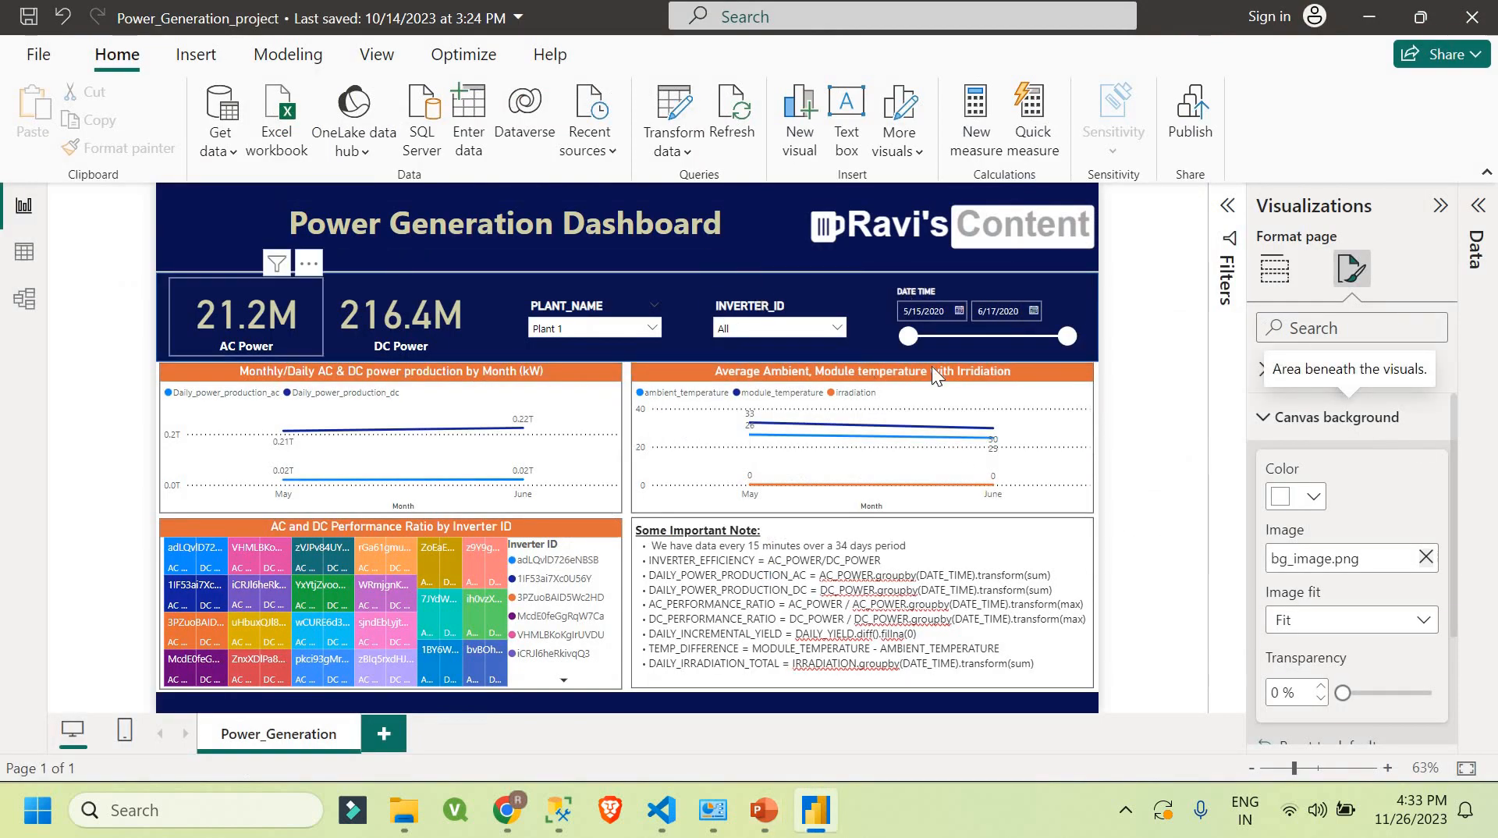
# Step: Examine the dashboard title's text box and its text formatting
pyautogui.click(602, 231)
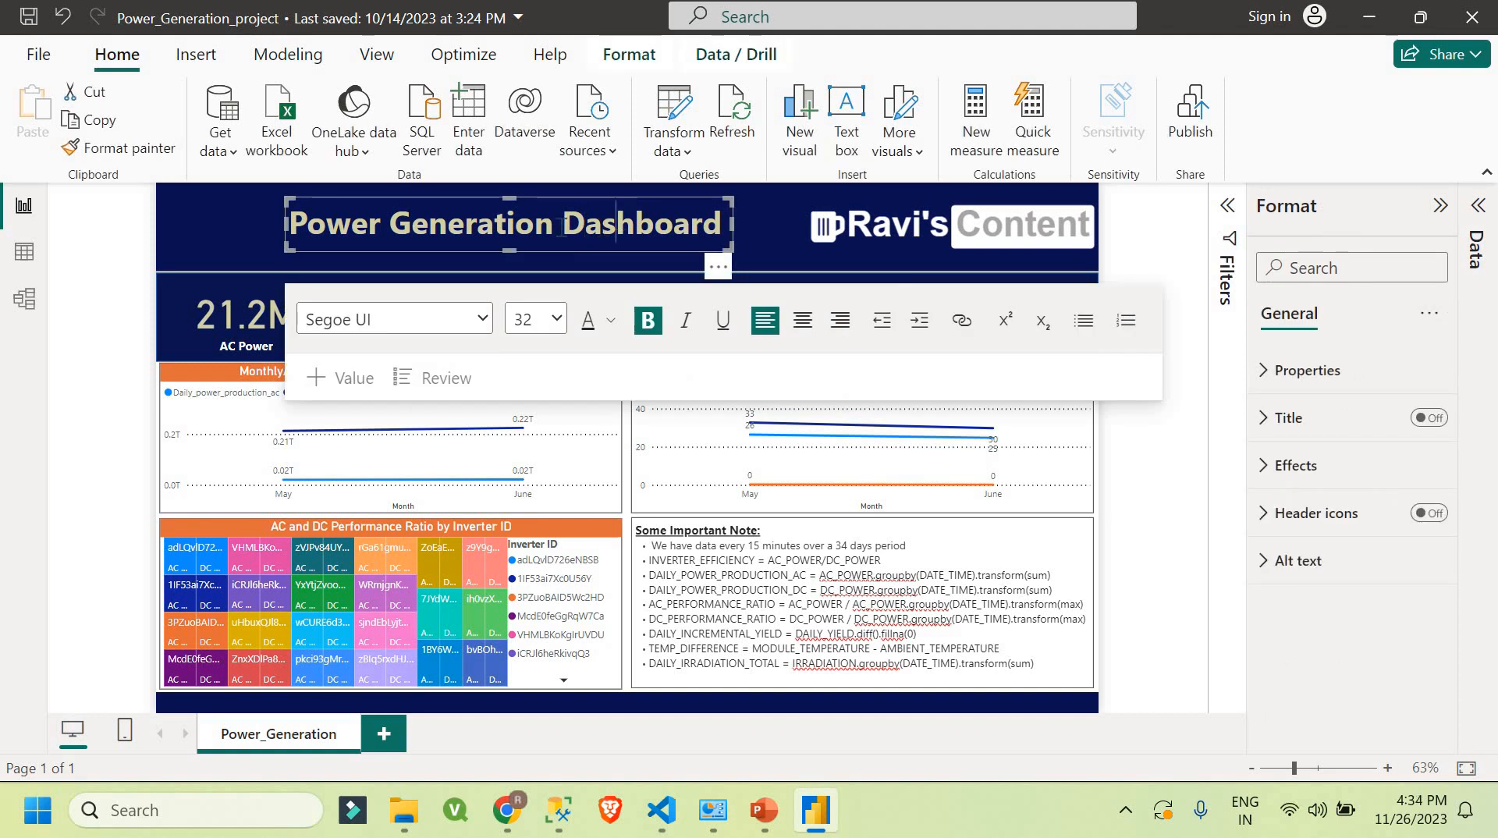
pyautogui.doubleClick(620, 222)
pyautogui.click(368, 227)
# Step: Examine the AC Power card's ac_power field in Power_data_combined and its aggregation options, leaving them as they are
pyautogui.click(265, 320)
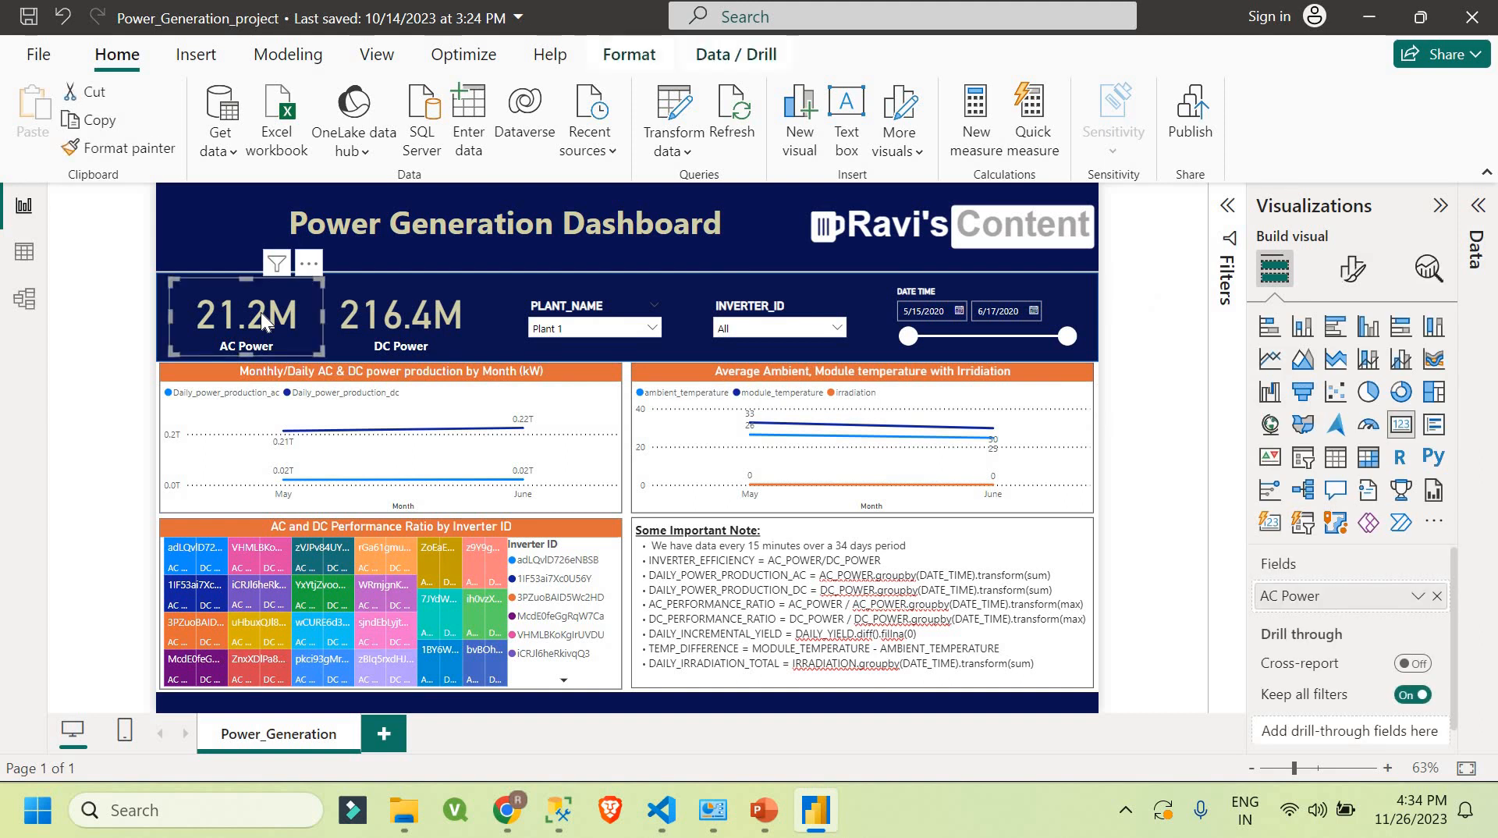
pyautogui.click(1474, 209)
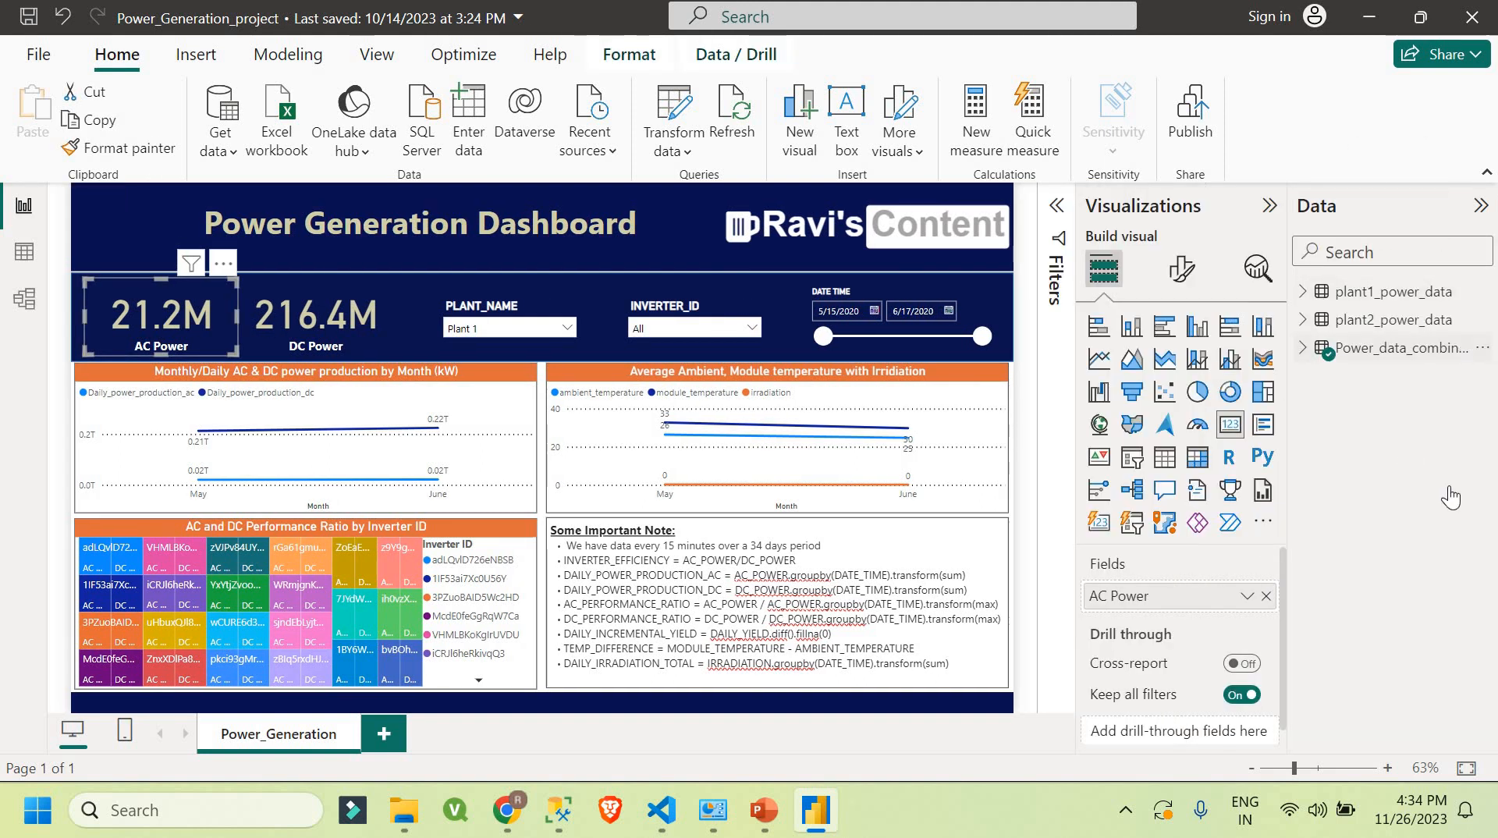
pyautogui.click(1404, 348)
pyautogui.click(1408, 405)
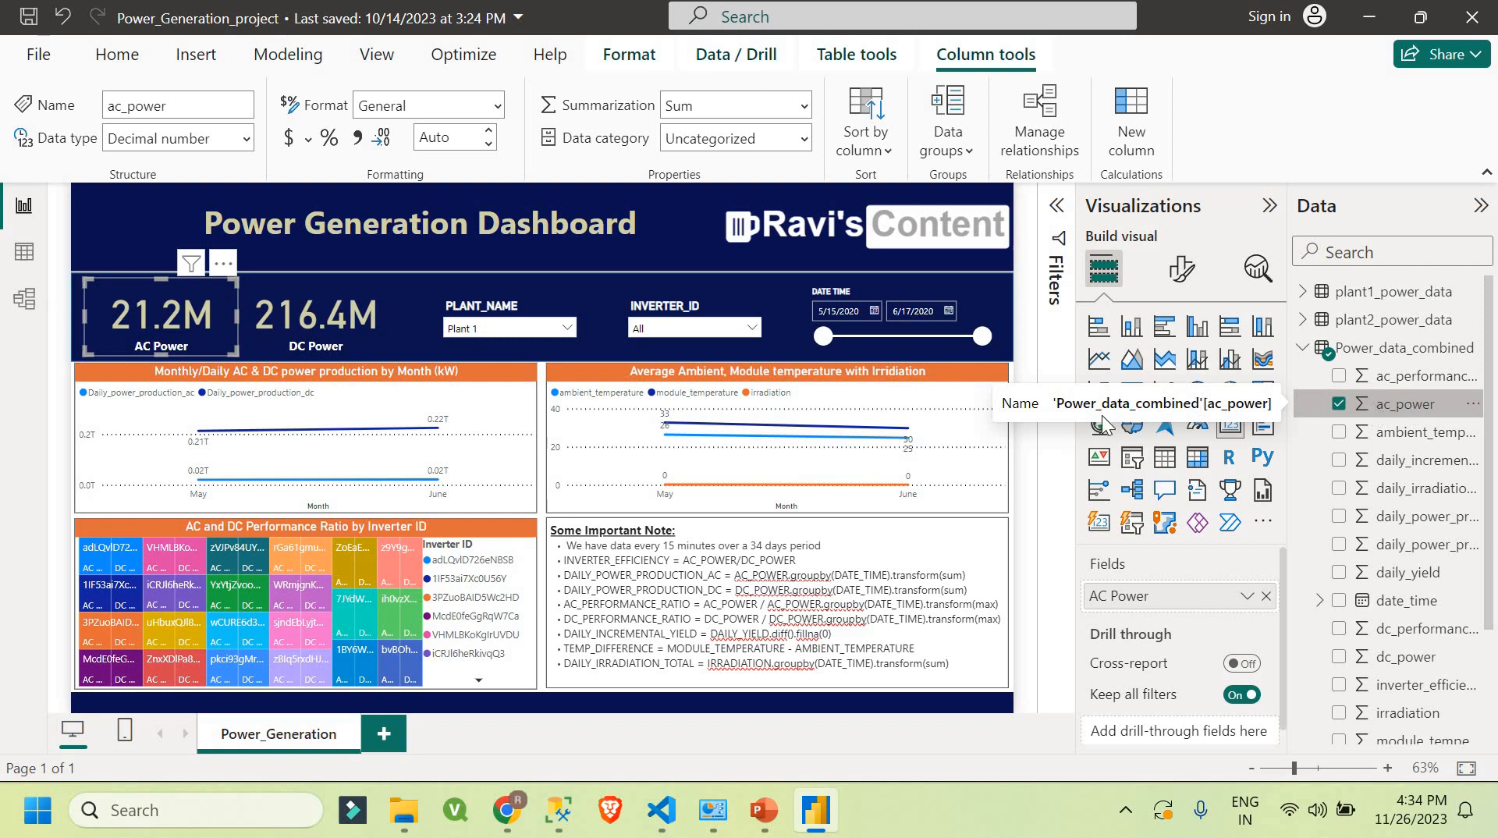
pyautogui.click(1246, 596)
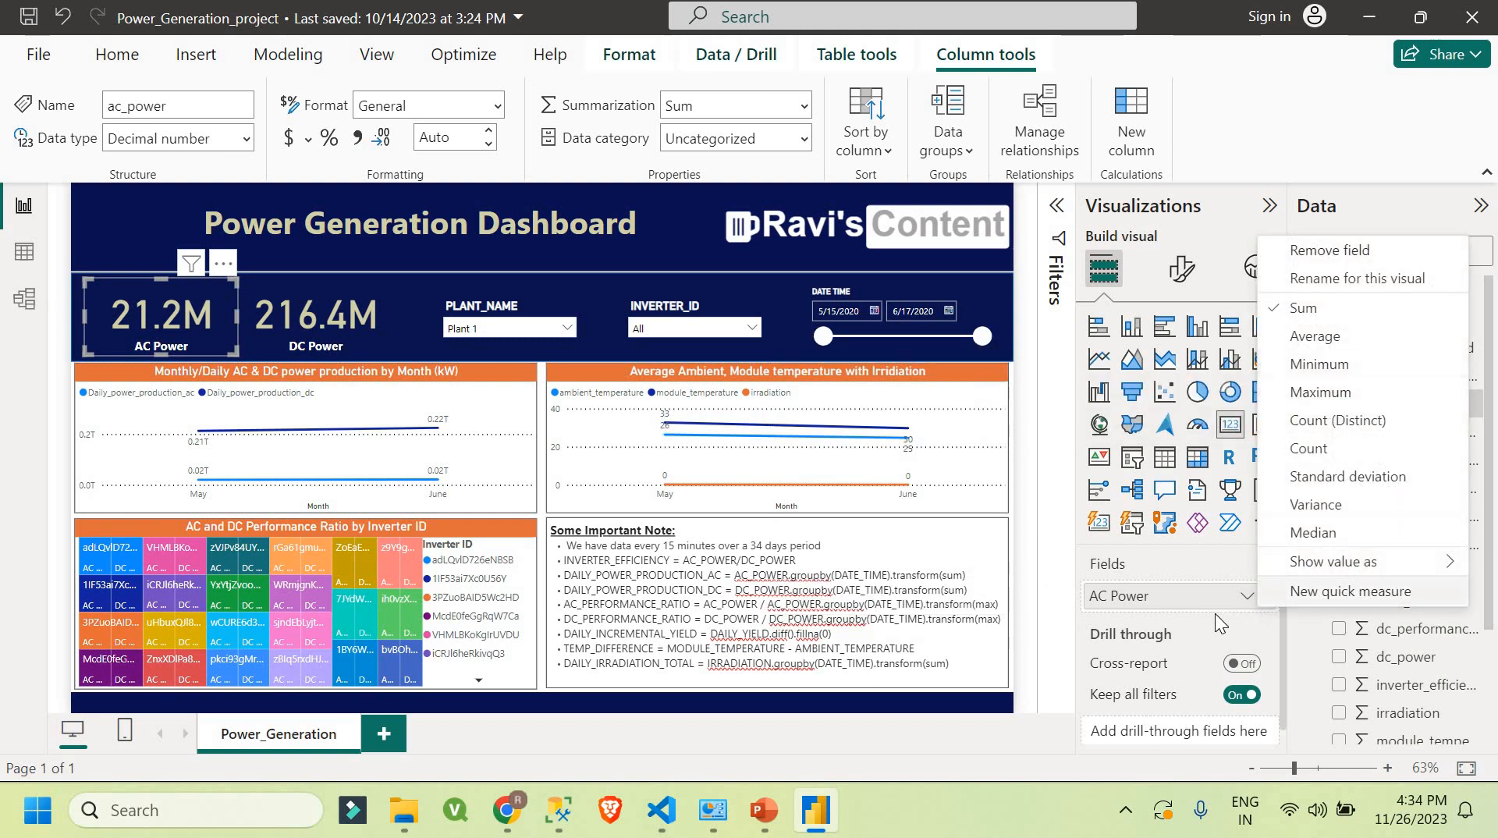
pyautogui.click(118, 332)
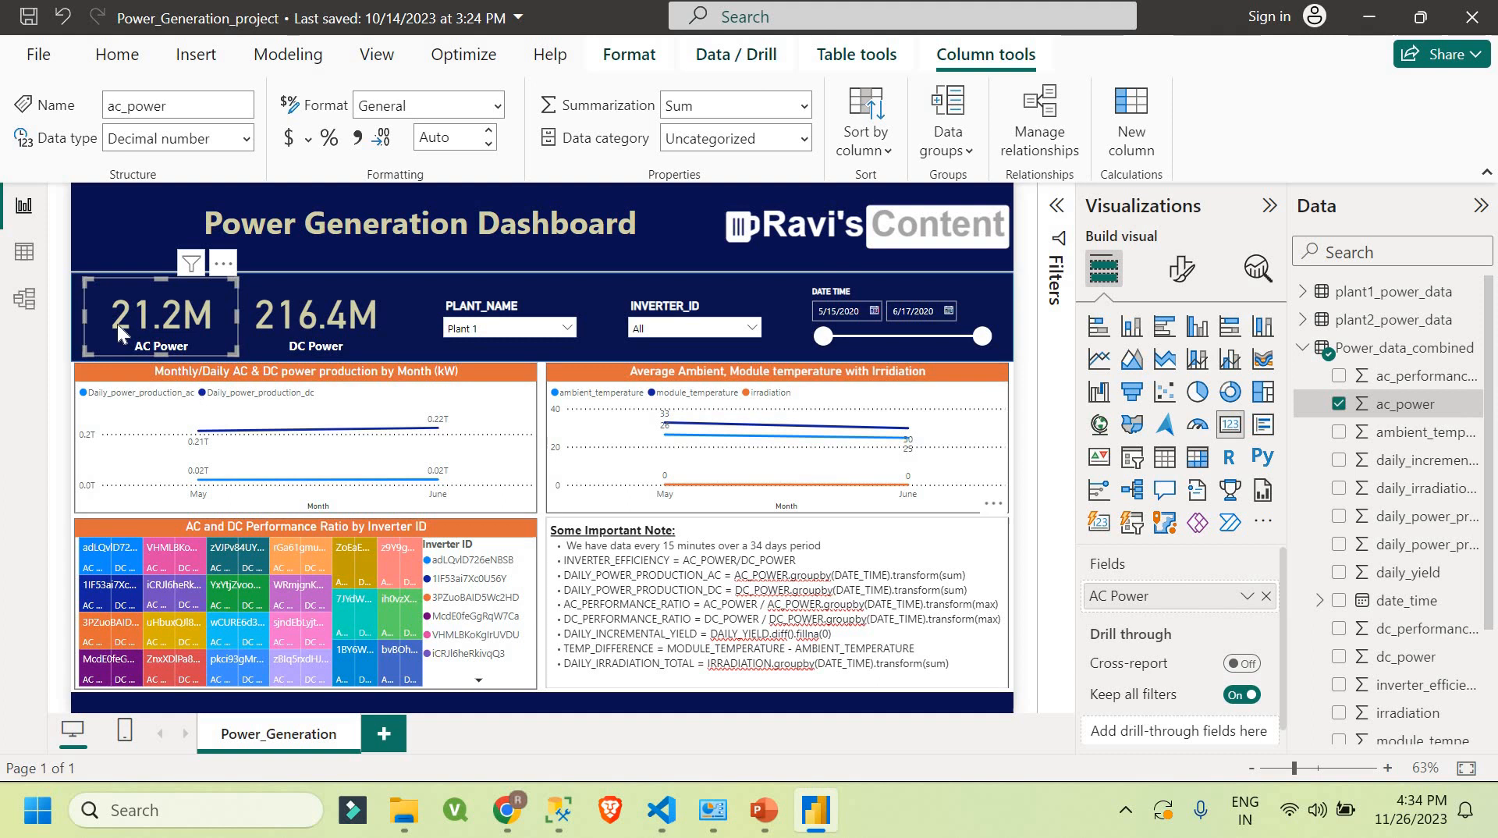
# Step: Examine the DC Power card, the PLANT_NAME, INVERTER_ID and DATE TIME slicers, and the monthly/daily power production line chart
pyautogui.click(302, 320)
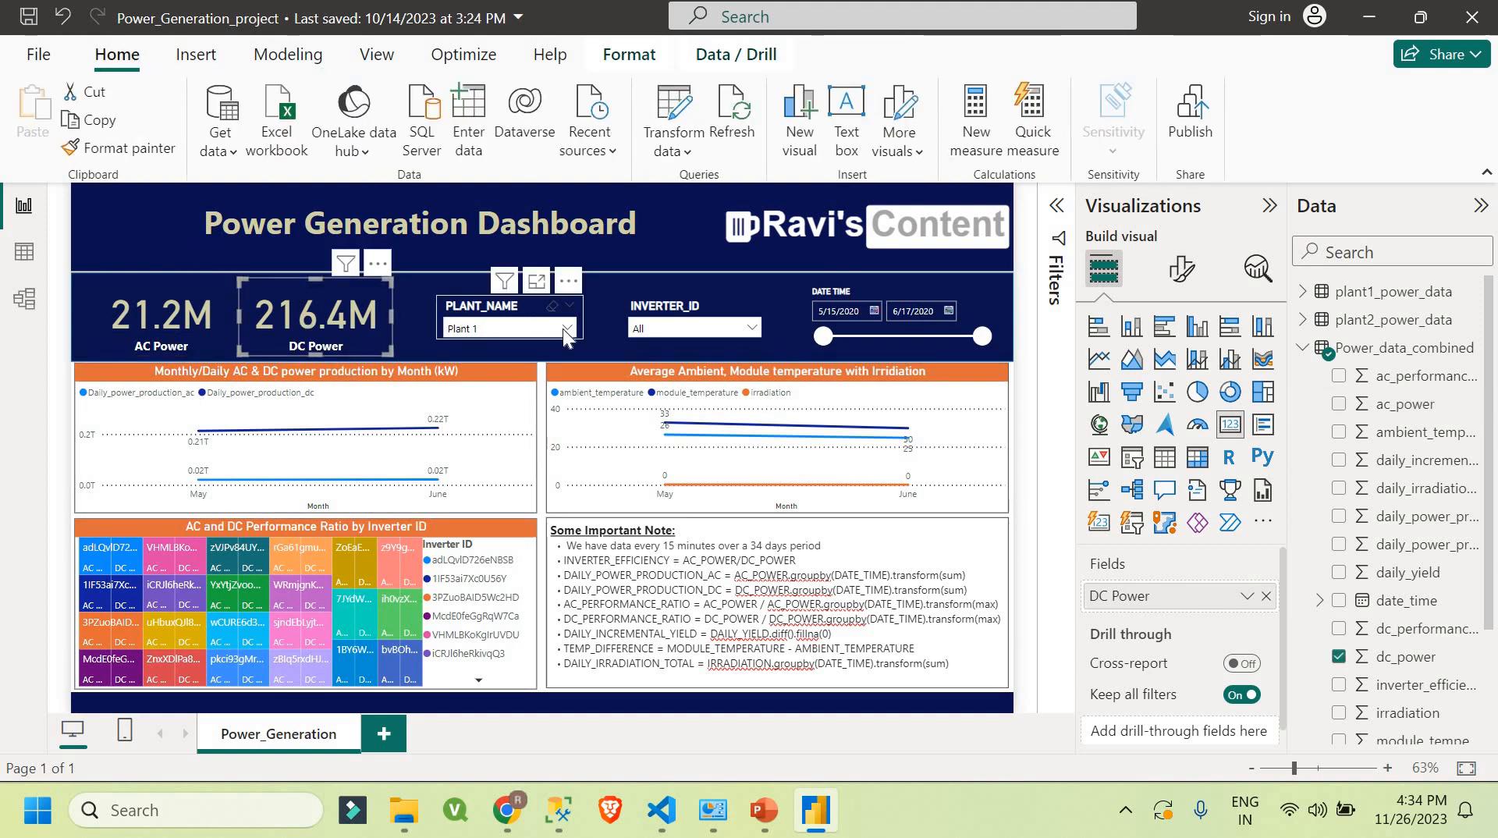
pyautogui.click(566, 330)
pyautogui.click(566, 332)
pyautogui.click(702, 328)
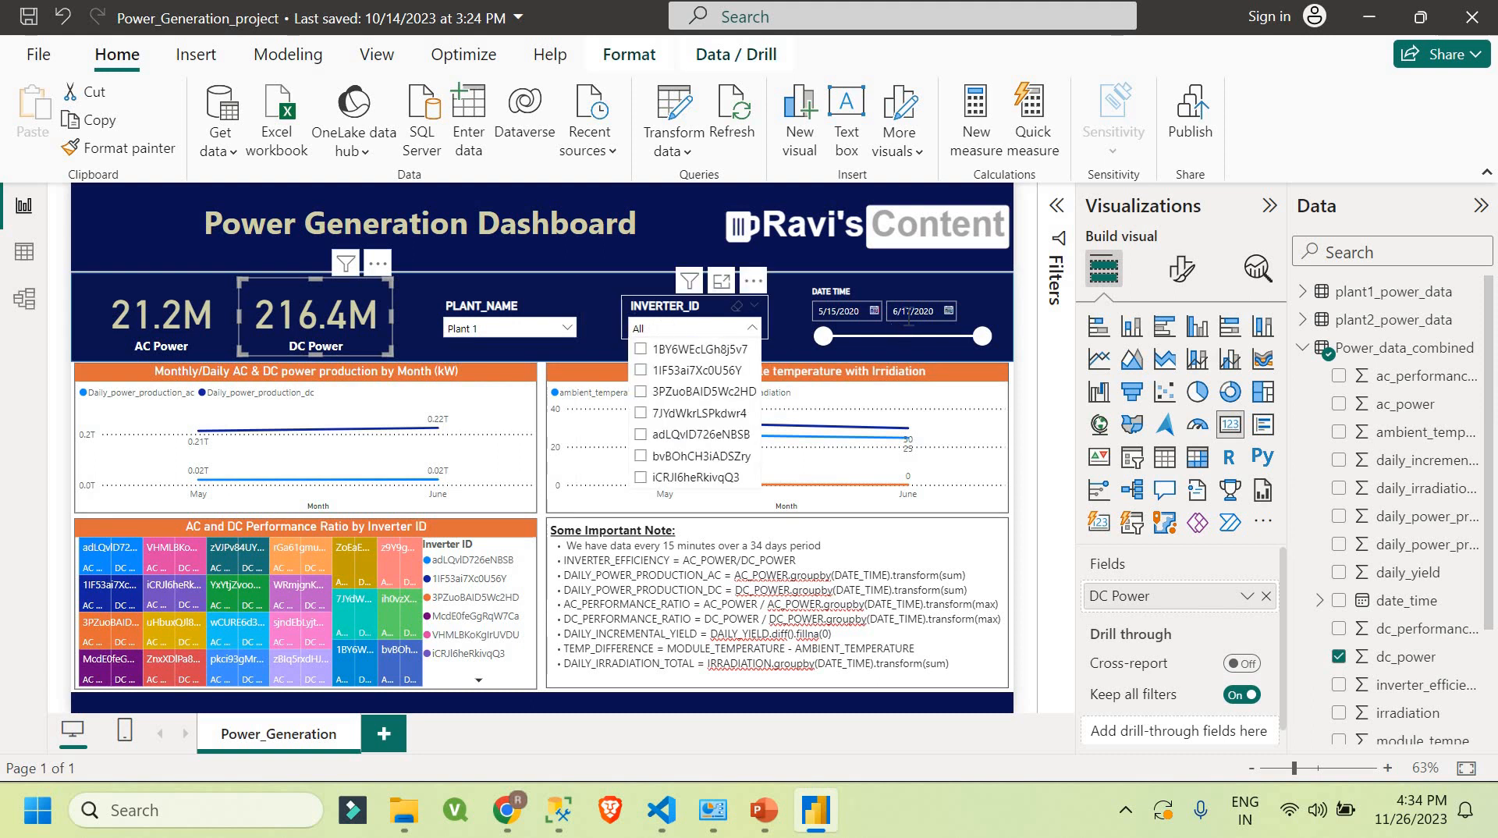
pyautogui.click(978, 311)
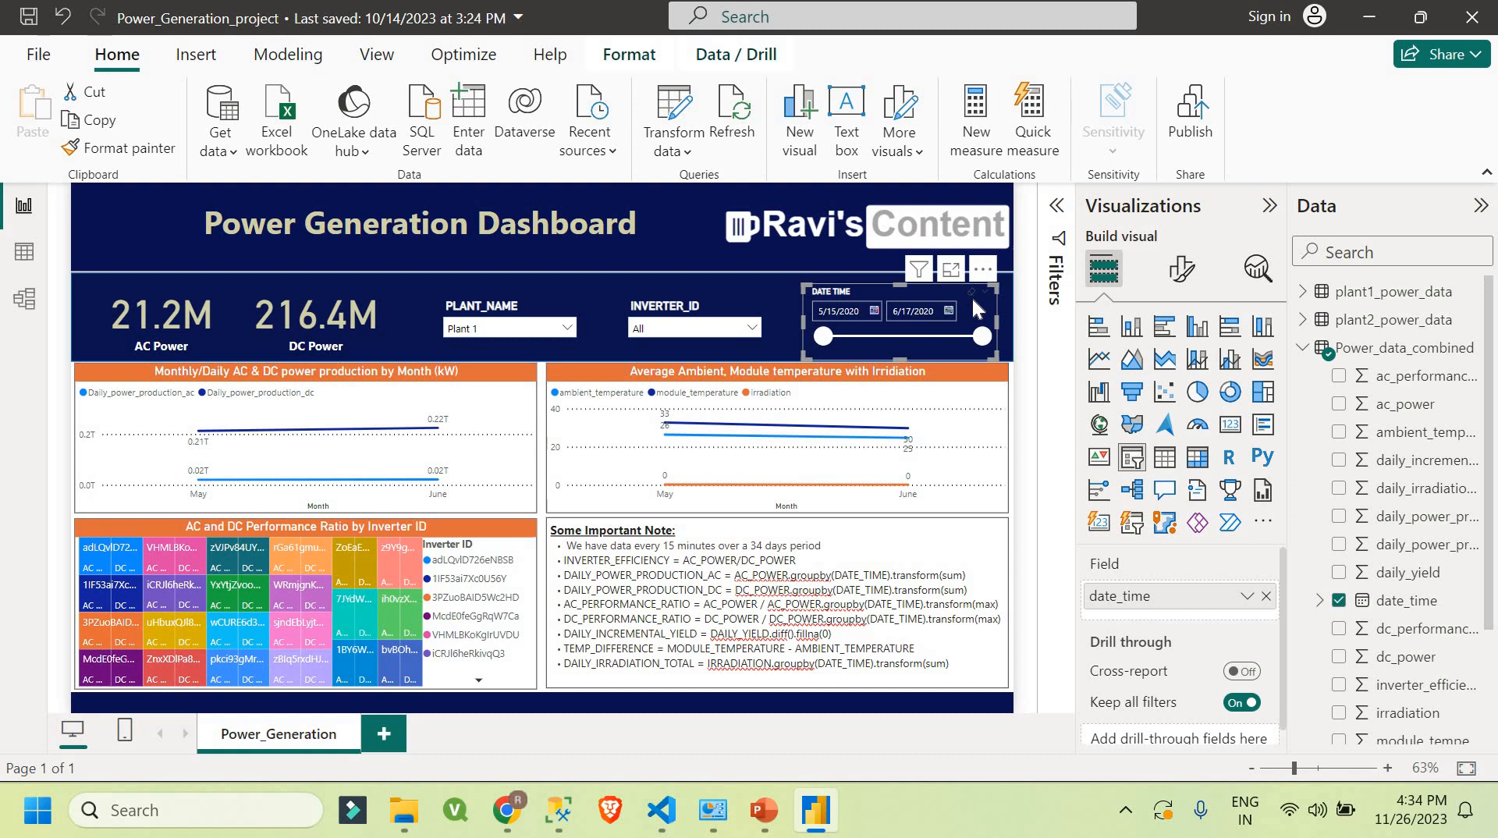
pyautogui.click(499, 411)
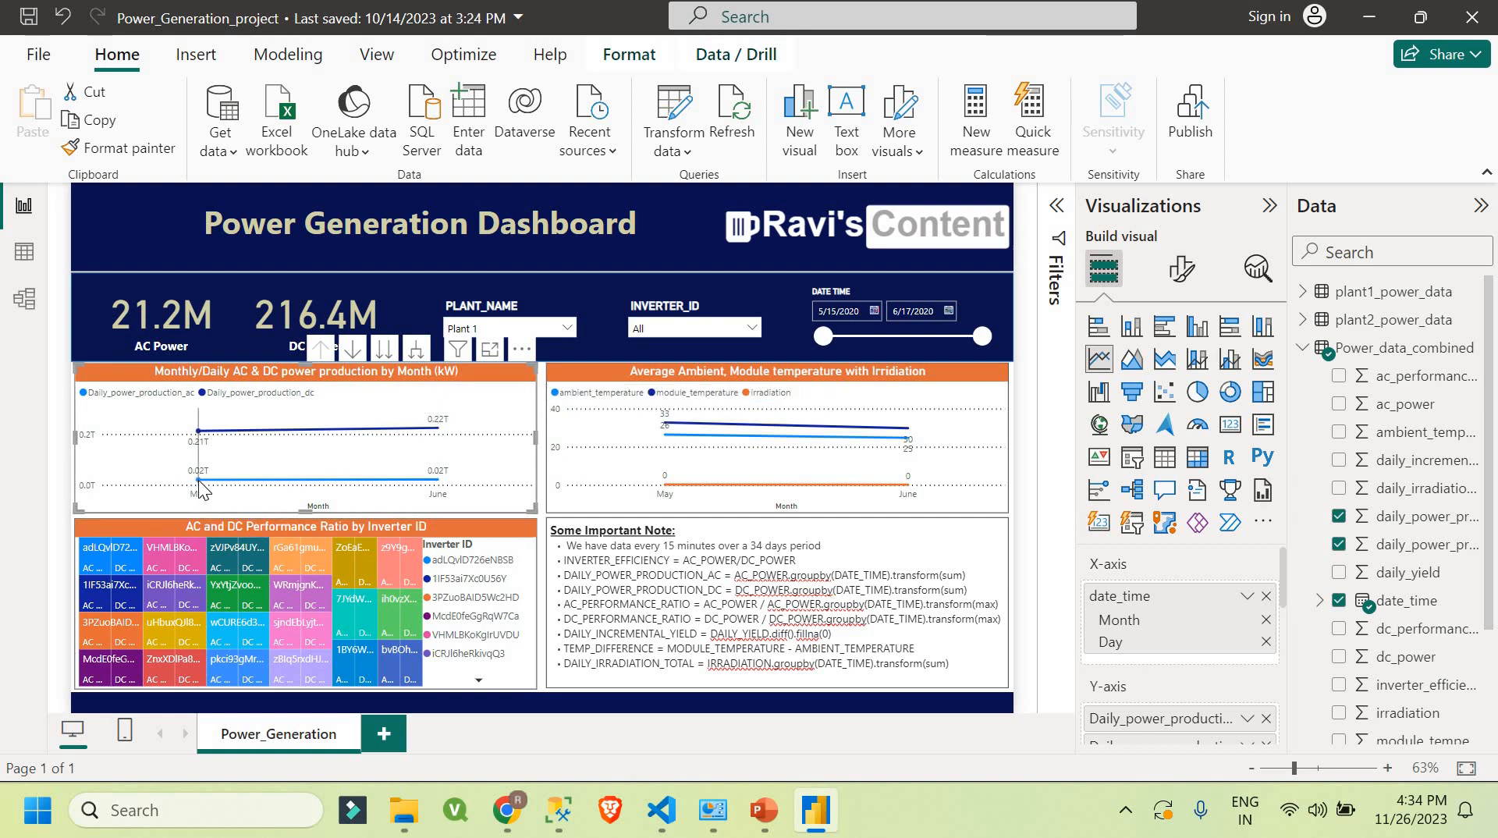
pyautogui.moveTo(201, 488)
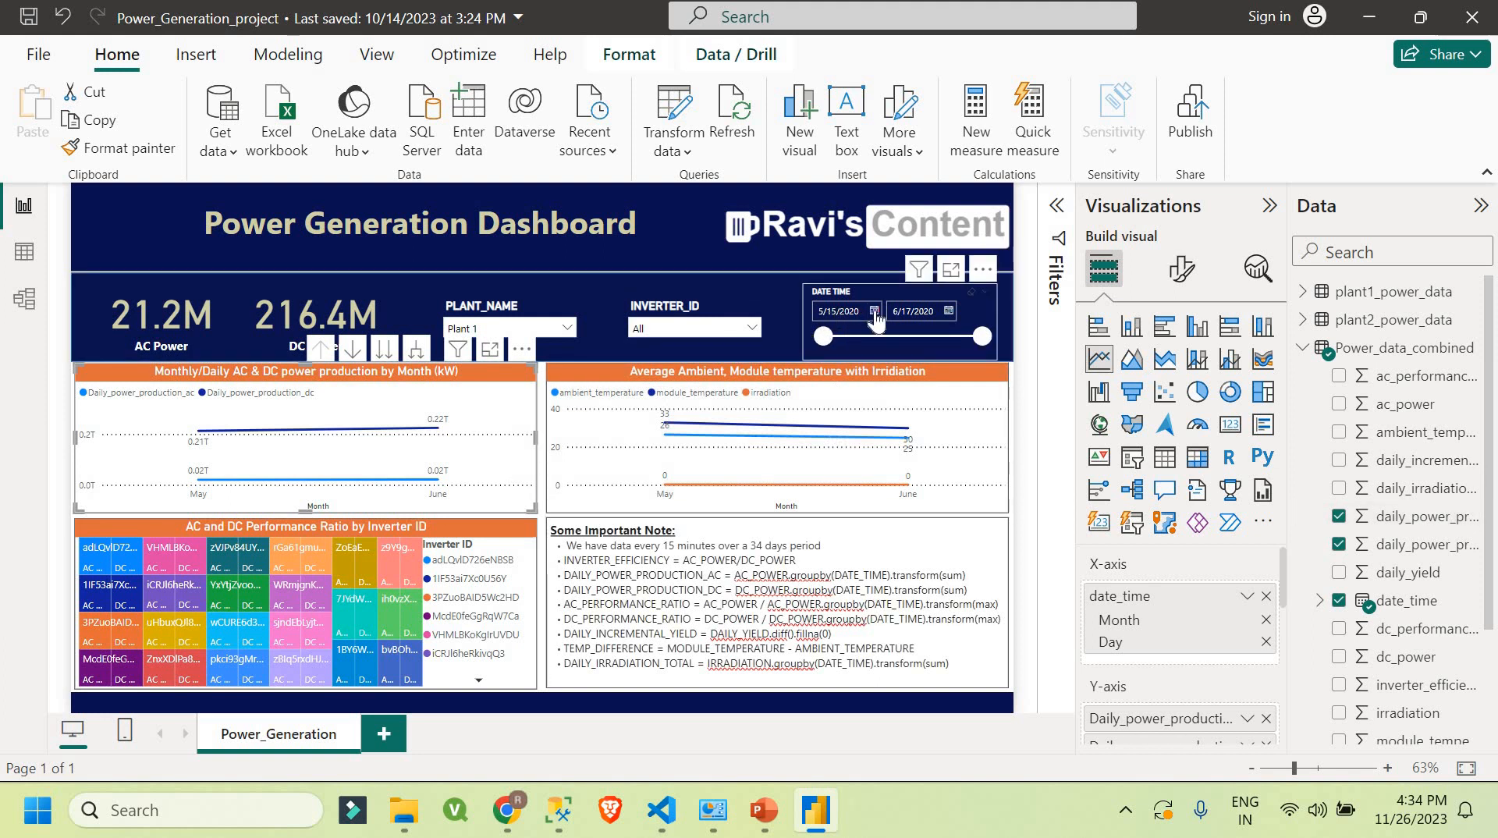
# Step: Filter the dashboard to dates from 6/5/2020 to 6/17/2020 and to inverter 3PZuoBAID5Wc2HD
pyautogui.moveTo(823, 336); pyautogui.dragTo(924, 347)
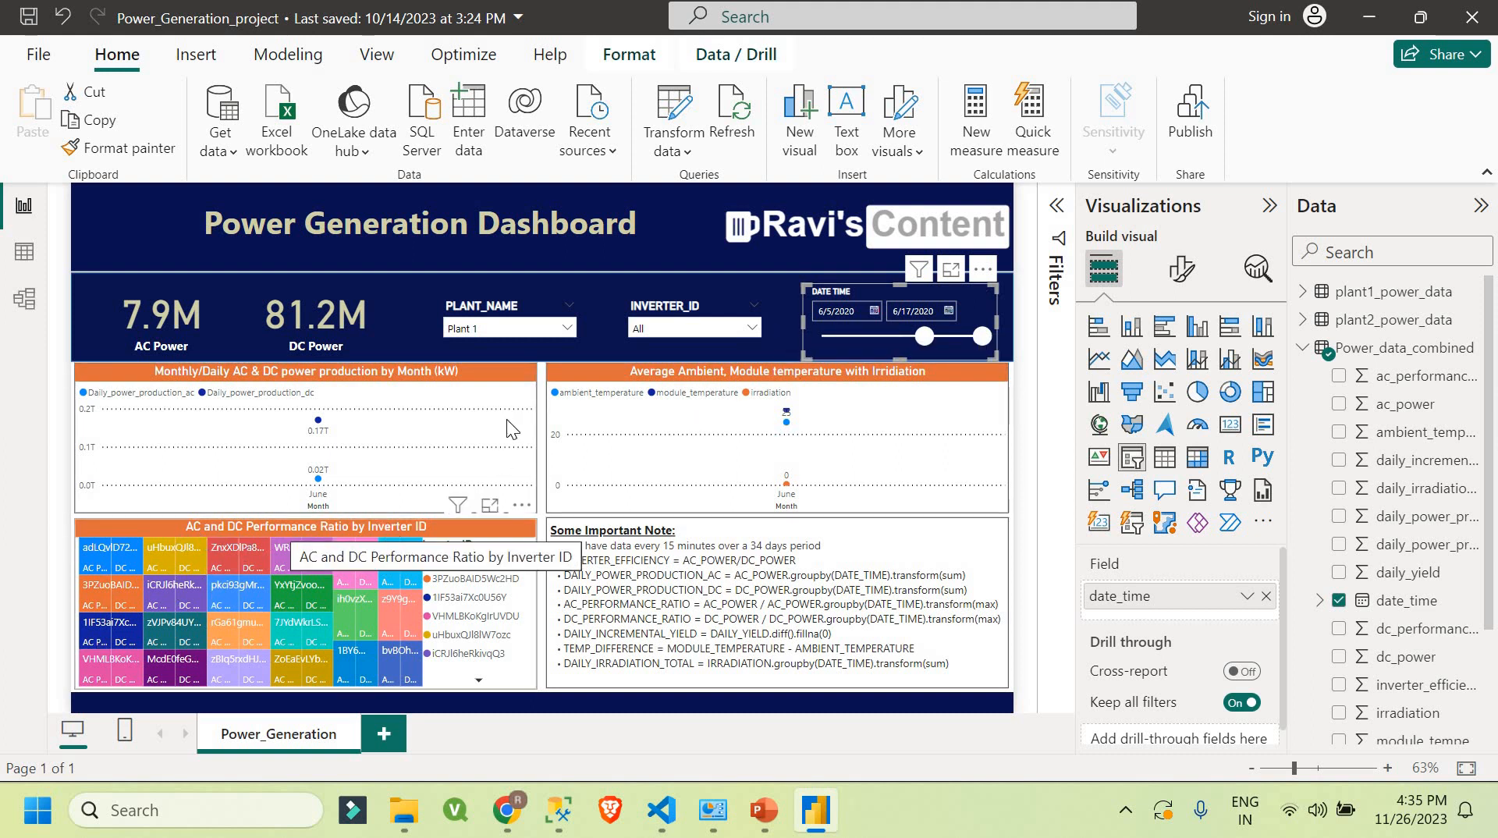
pyautogui.click(640, 329)
pyautogui.click(663, 392)
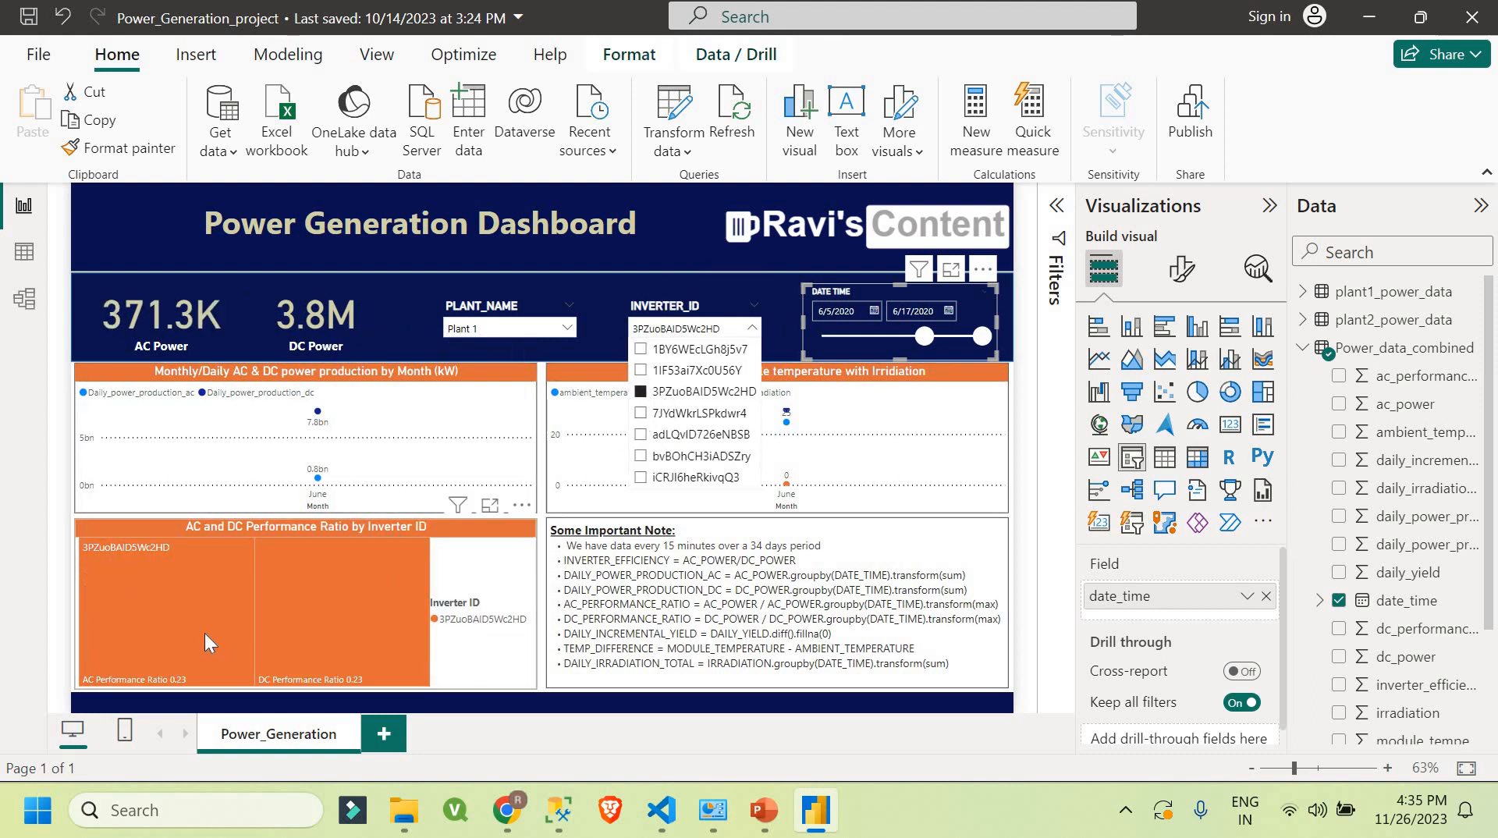
pyautogui.moveTo(206, 642)
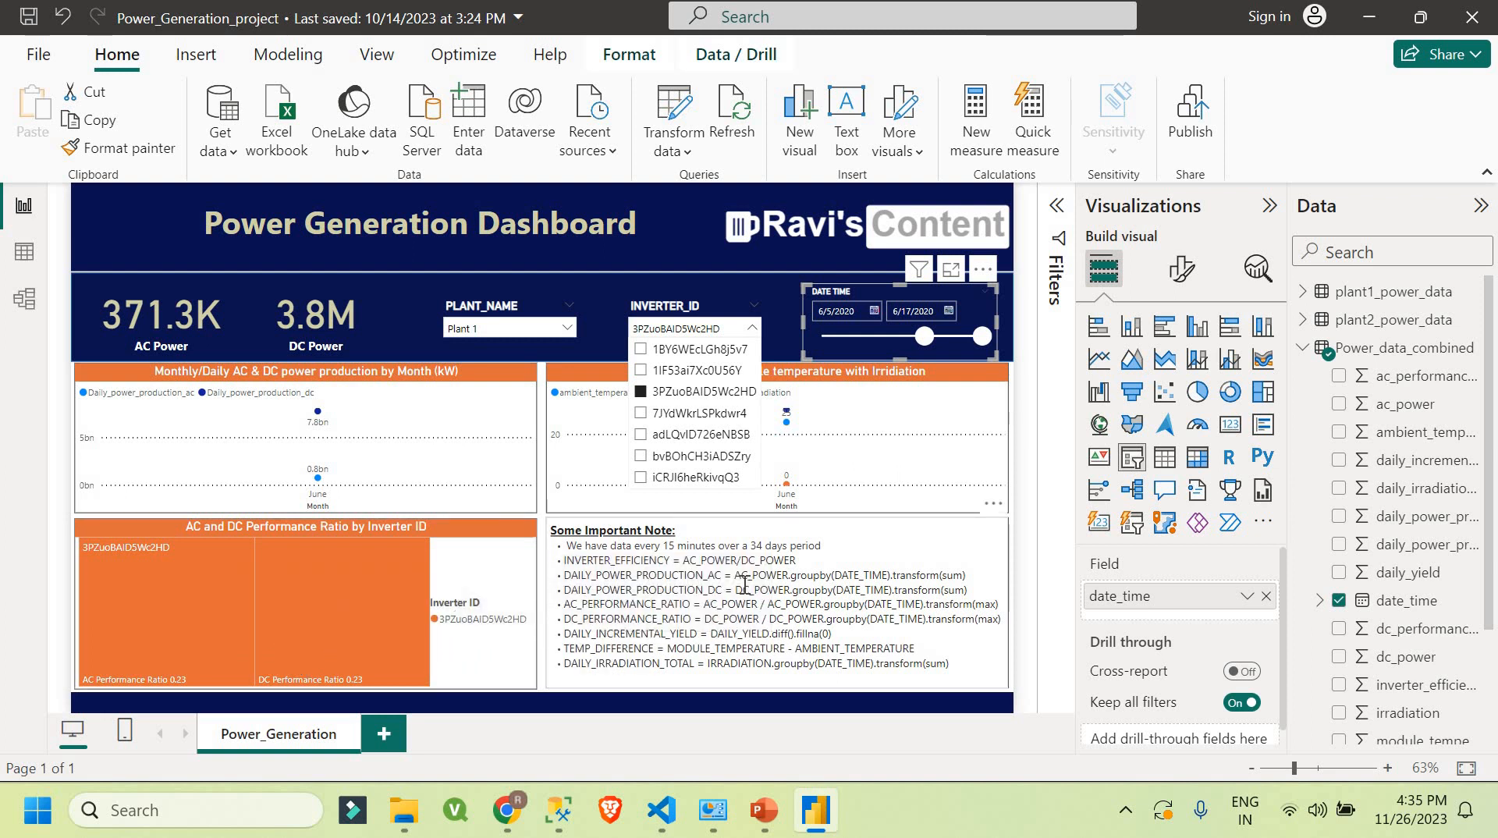
# Step: Highlight and read the bullet lines in the Some Important Note text box, from the data interval to the calculated column formulas
pyautogui.click(597, 567)
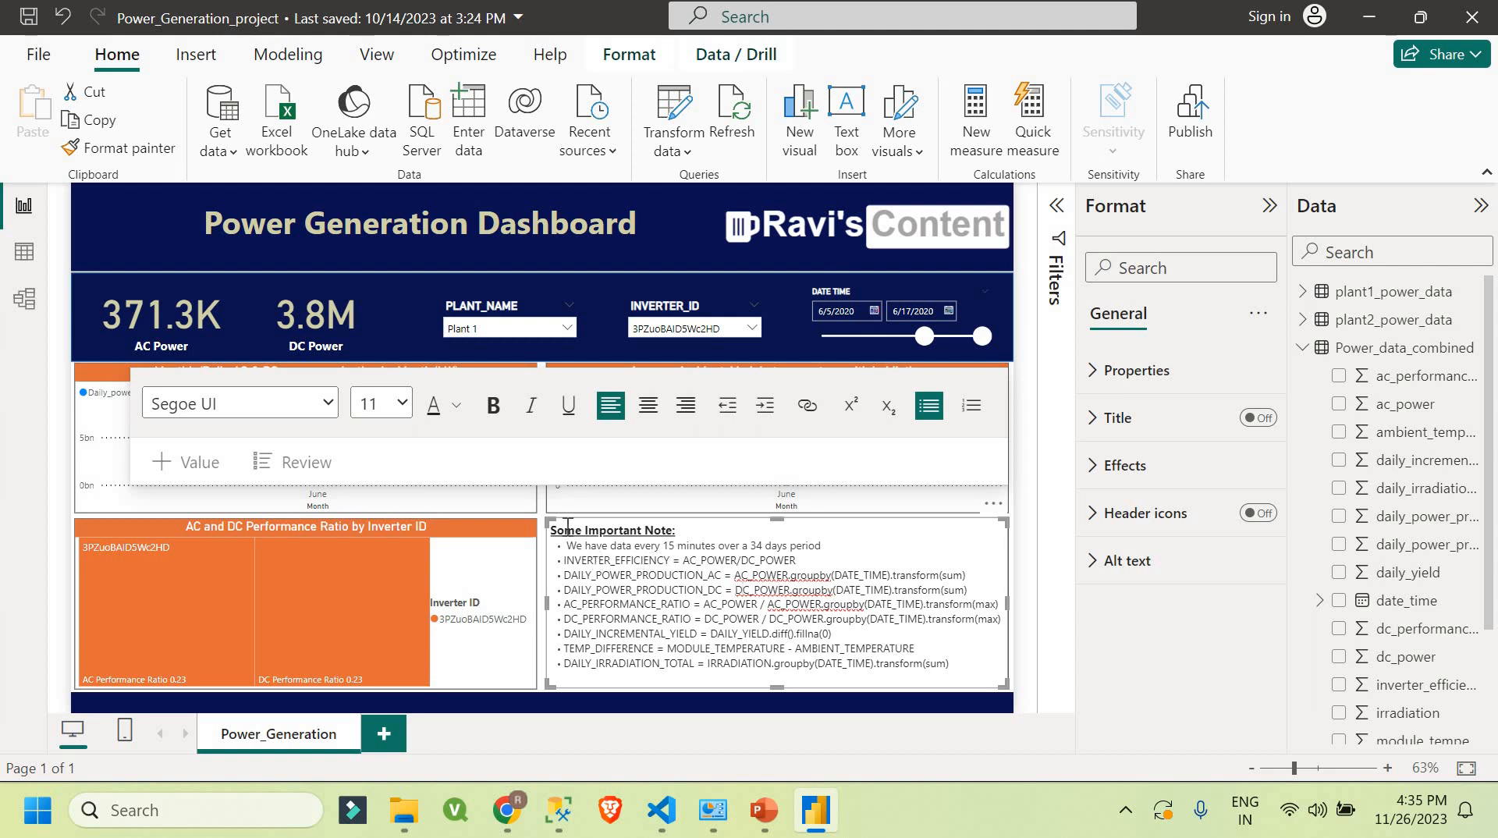
pyautogui.moveTo(563, 530); pyautogui.dragTo(821, 541)
pyautogui.click(587, 546)
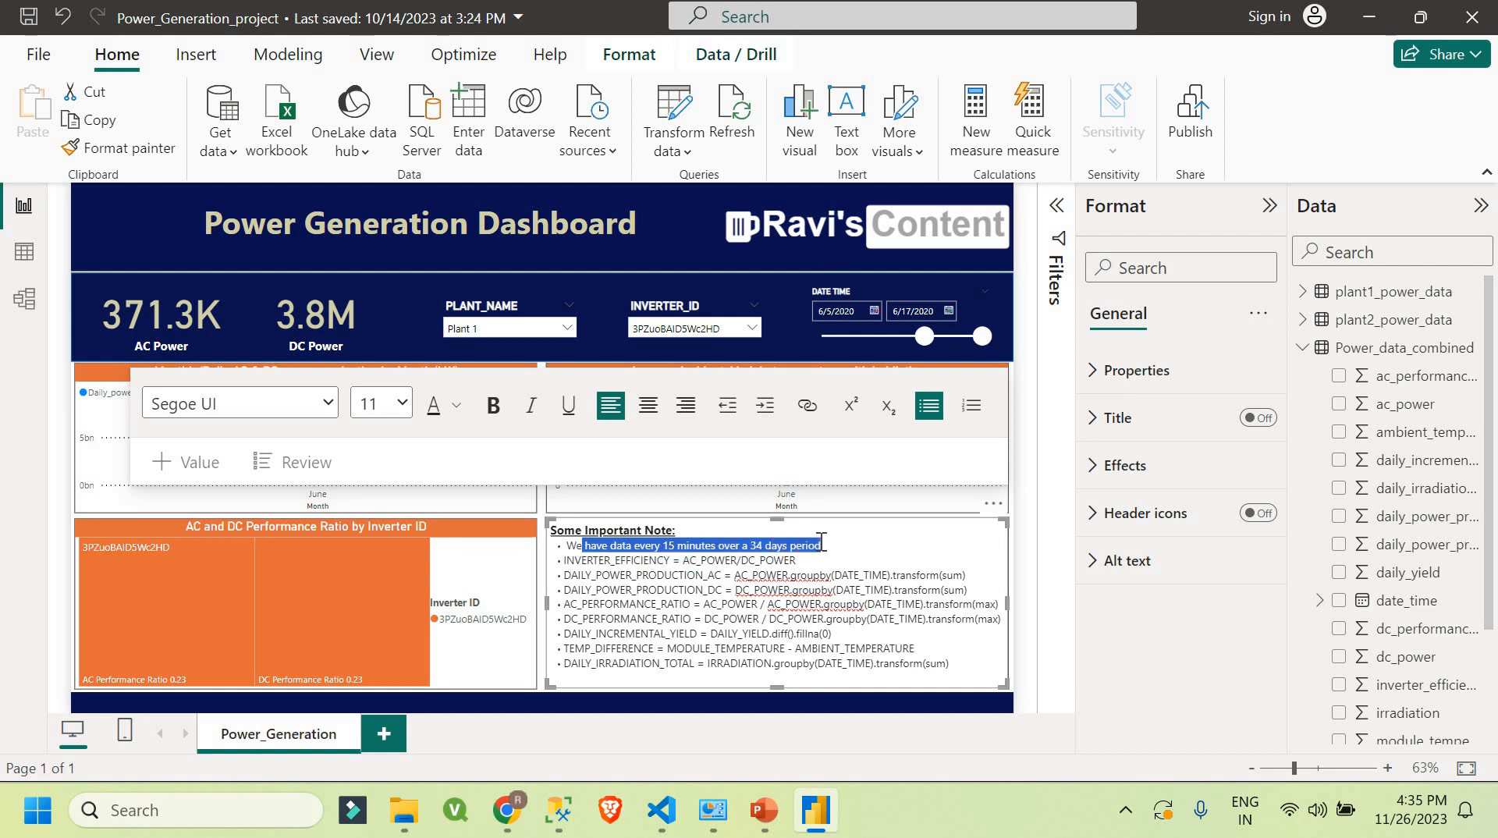
pyautogui.moveTo(610, 560); pyautogui.dragTo(755, 560)
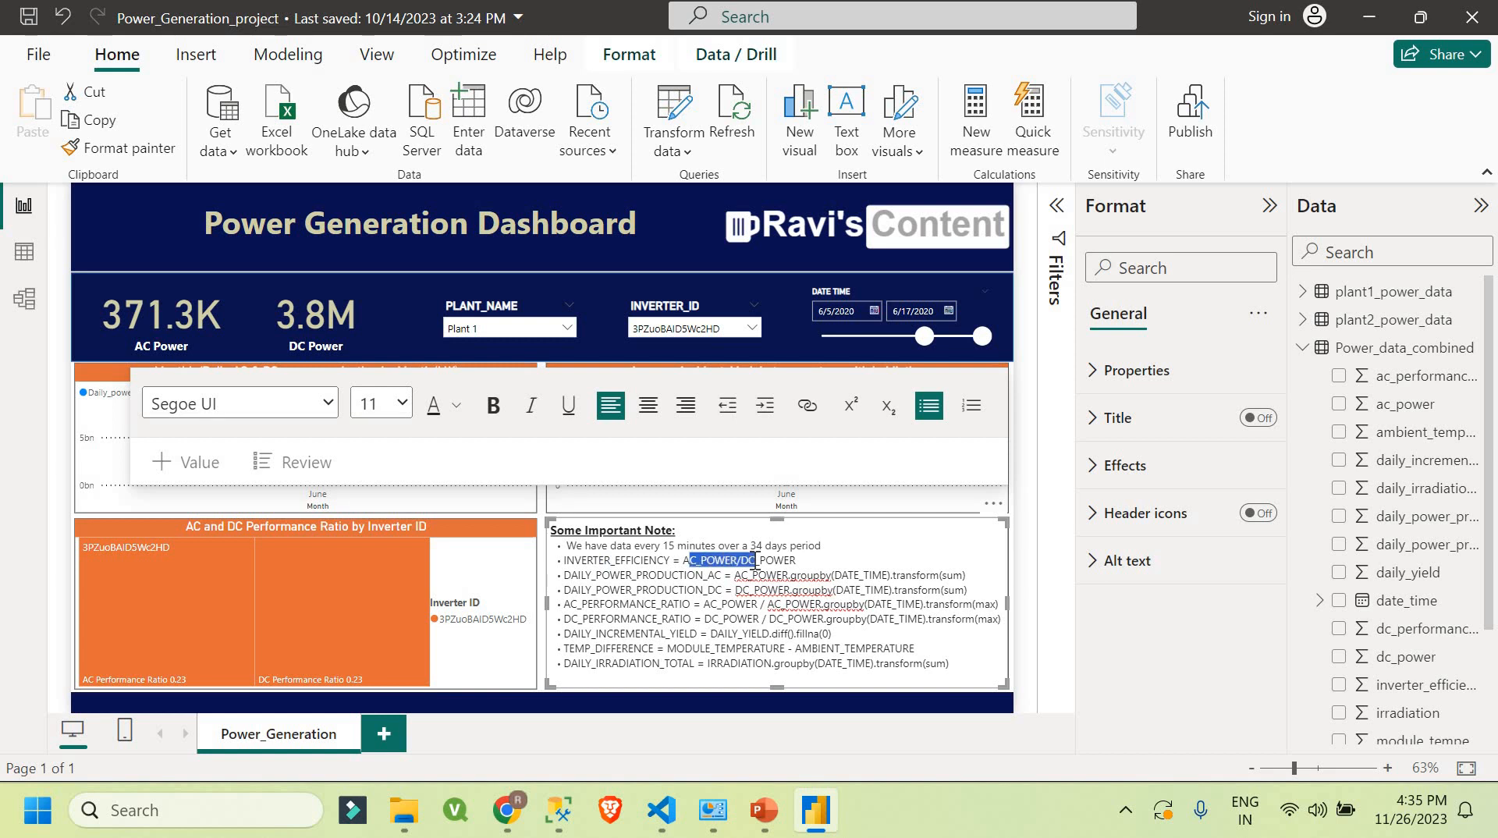
pyautogui.moveTo(755, 561); pyautogui.dragTo(965, 666)
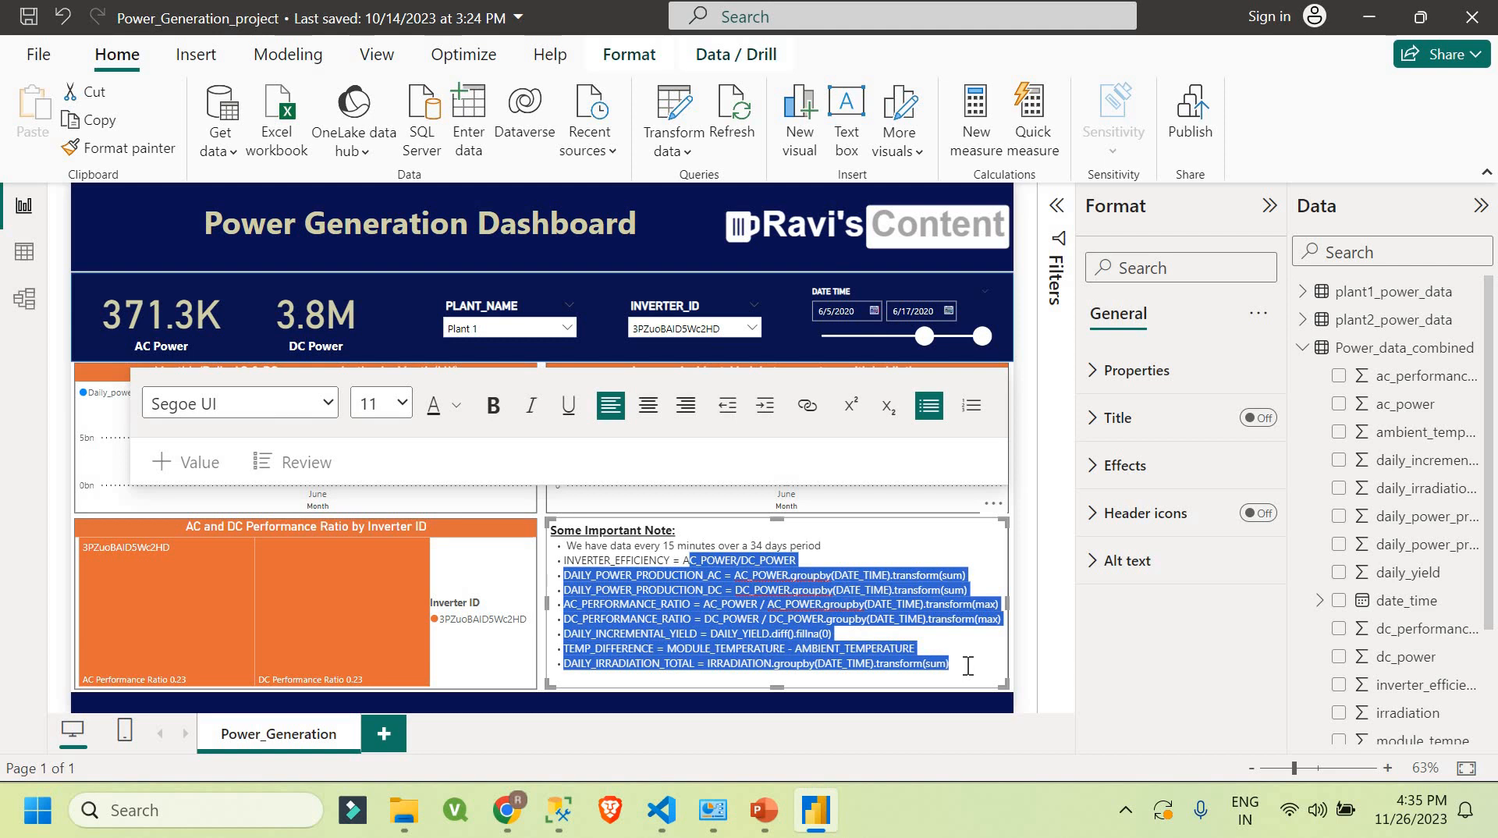
pyautogui.click(967, 665)
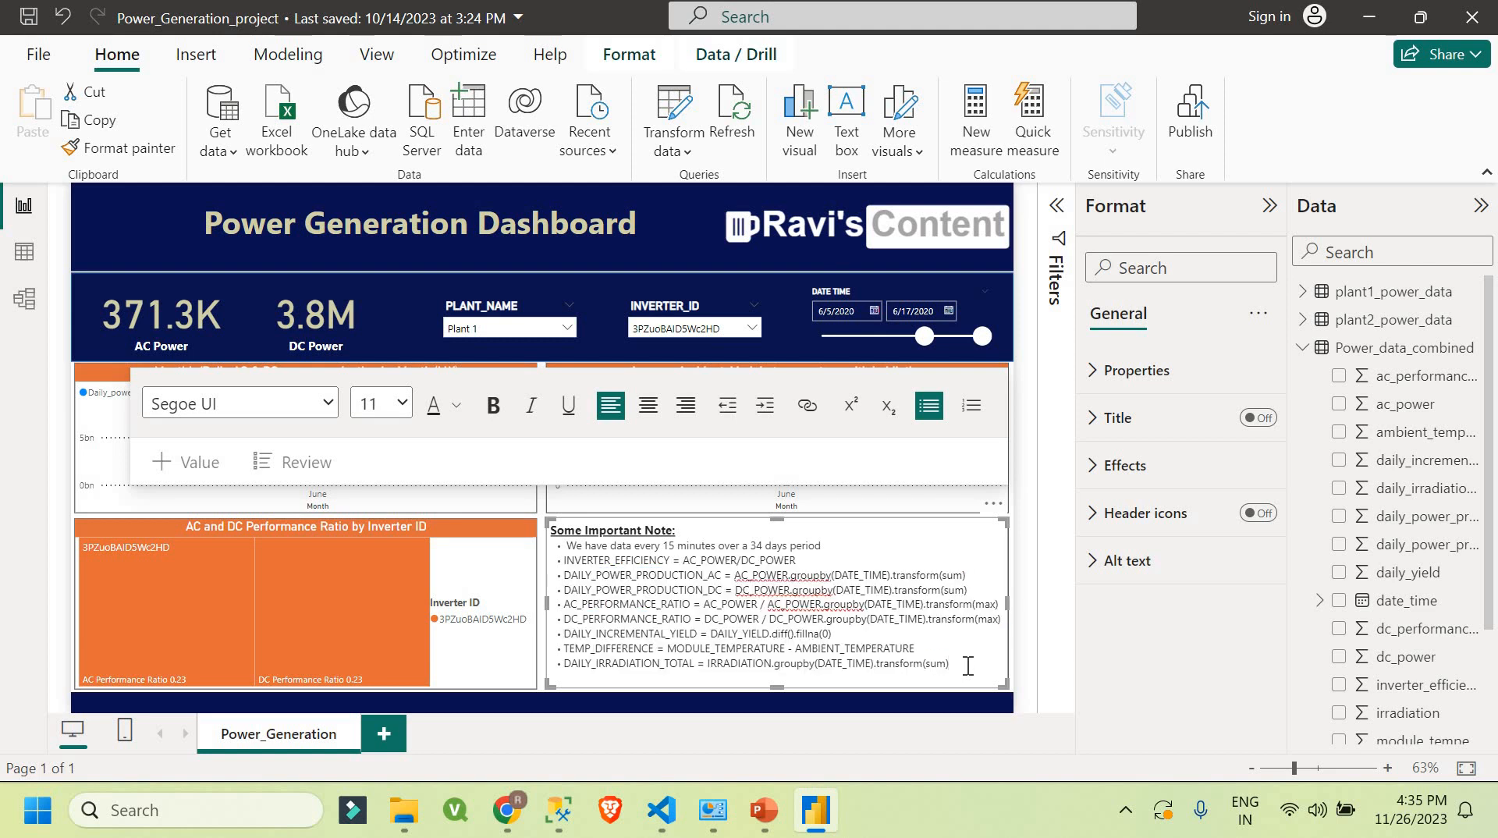
pyautogui.moveTo(967, 665); pyautogui.dragTo(555, 544)
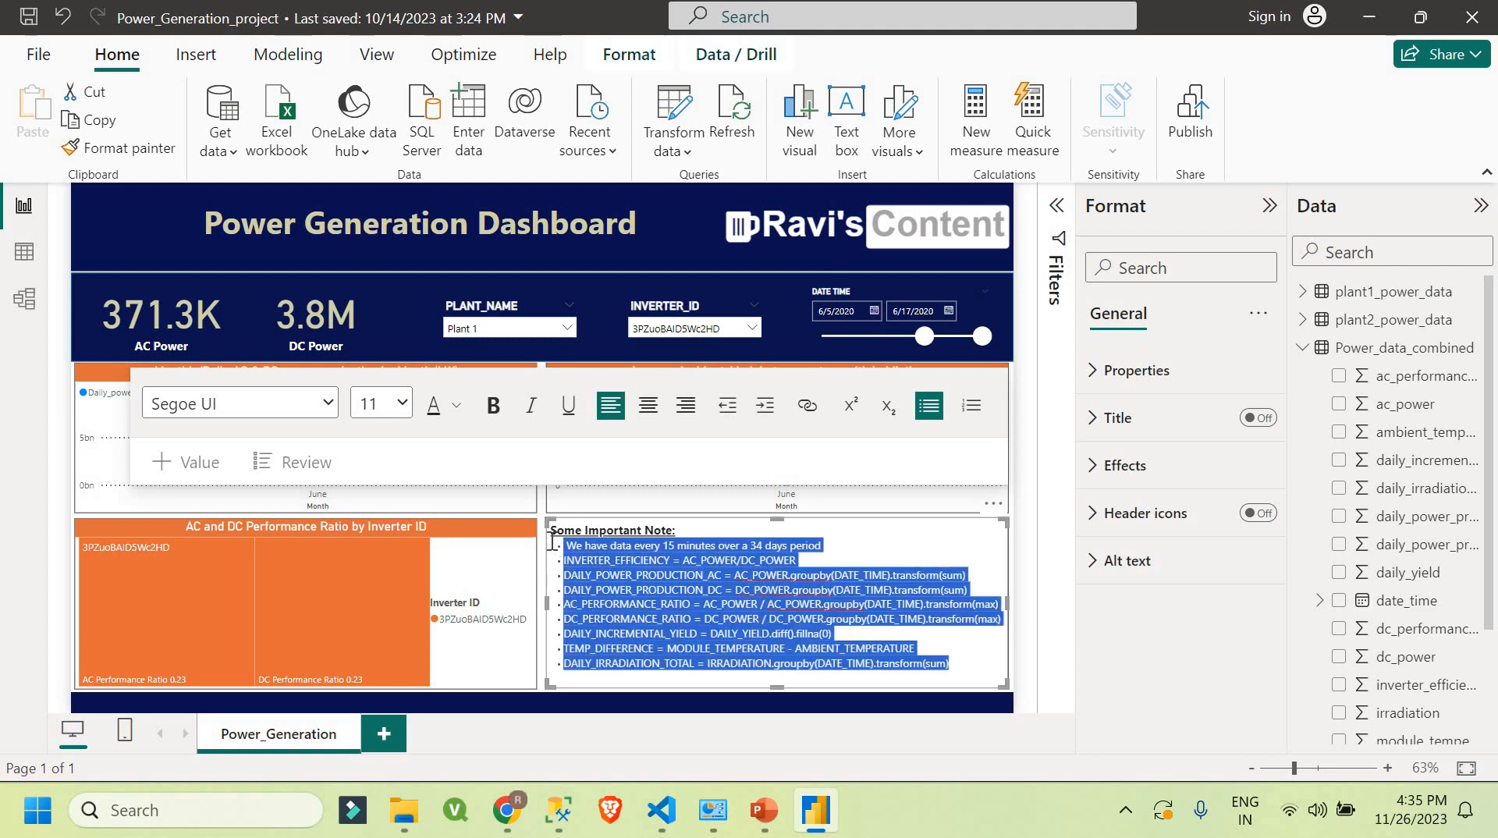
# Step: Clear the text highlight in the Some Important Note box and deselect the text box on the dashboard
pyautogui.click(755, 611)
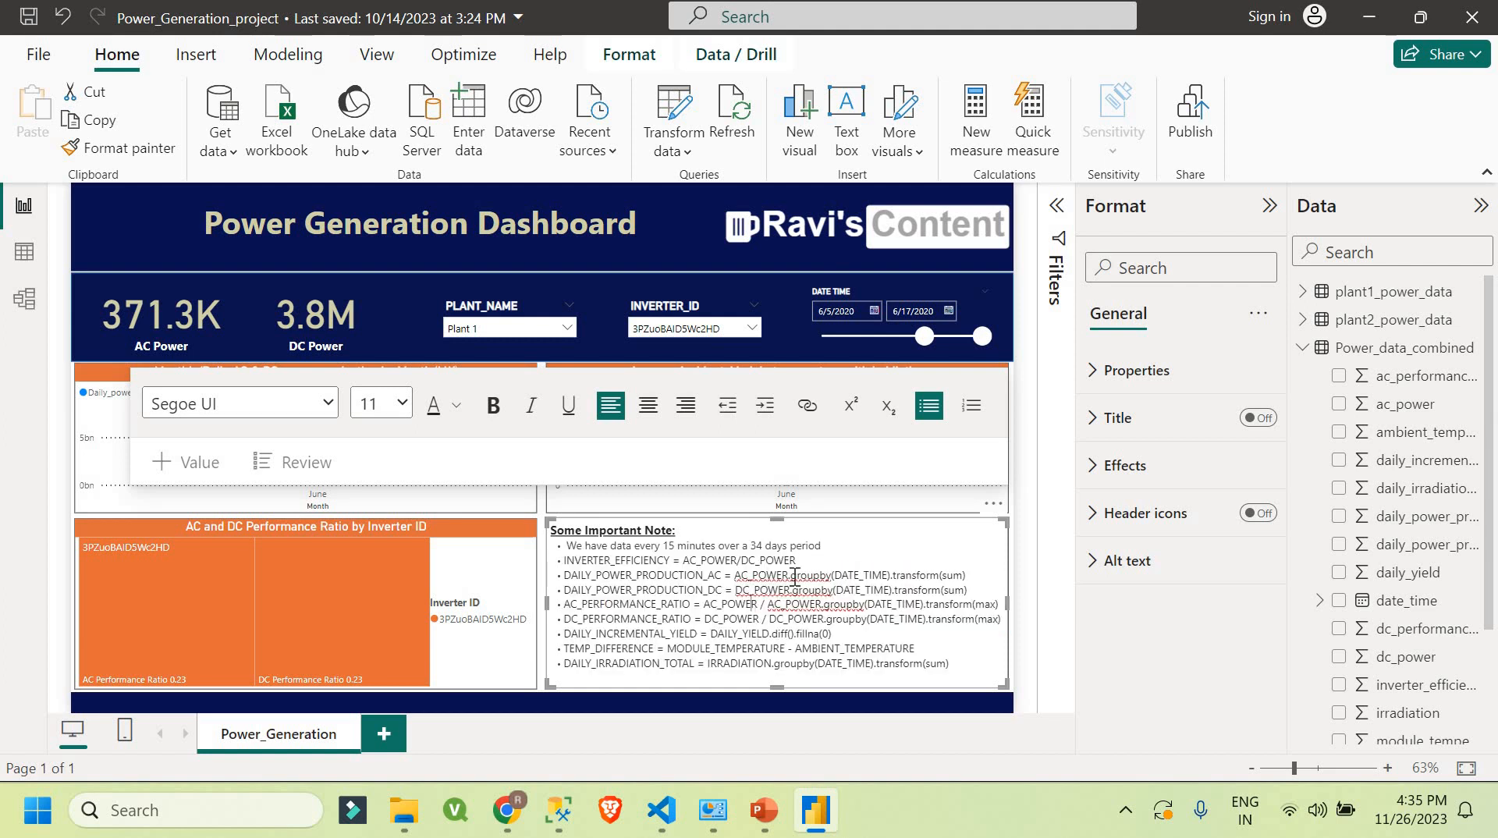
pyautogui.click(517, 583)
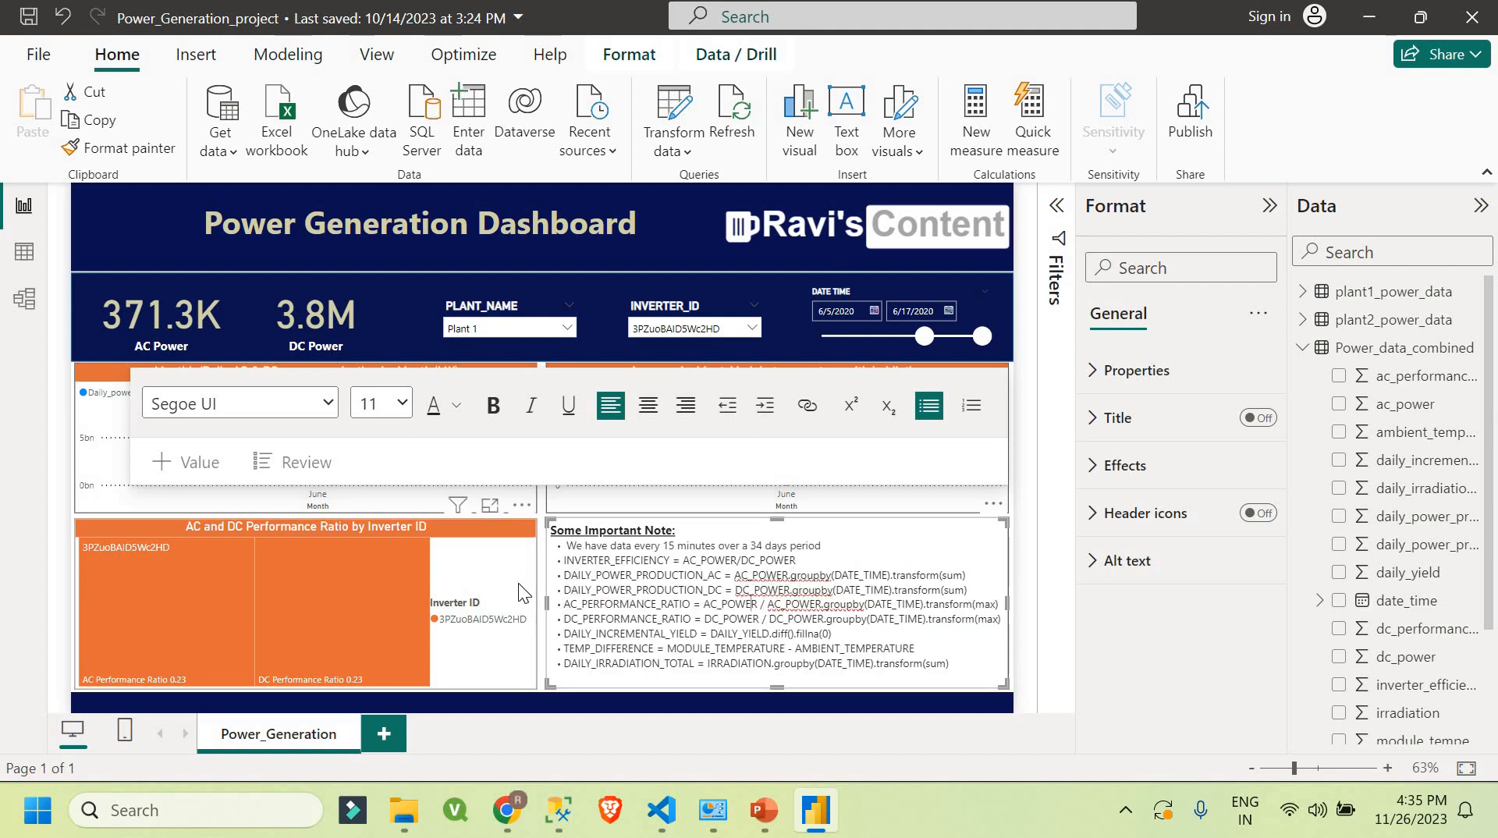
pyautogui.click(539, 476)
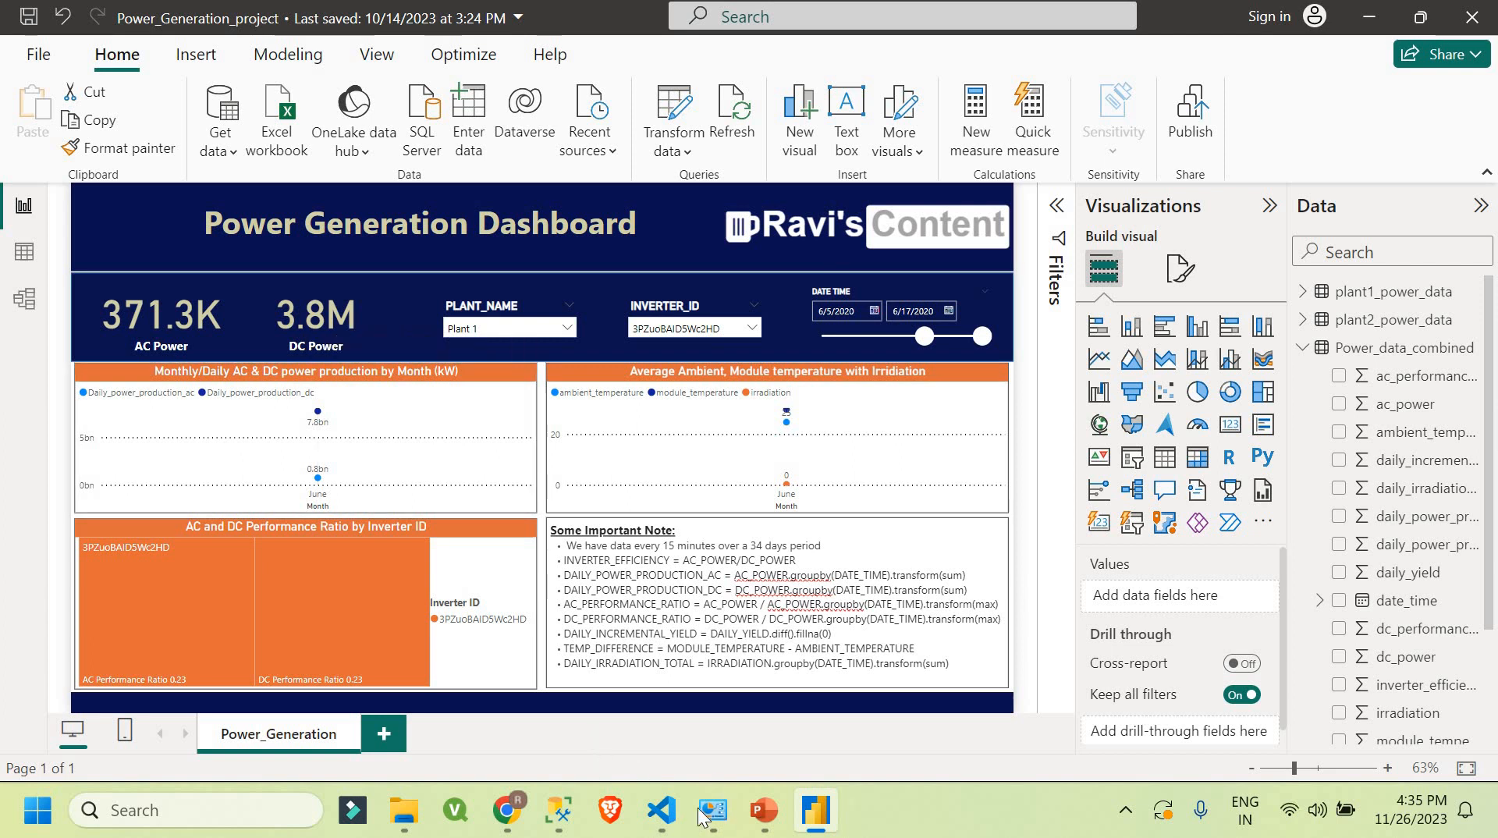
# Step: Switch to Visual Studio Code, look through the open project files and open Power_BI_steps.txt from the Mage_Python_Files folder
pyautogui.click(661, 810)
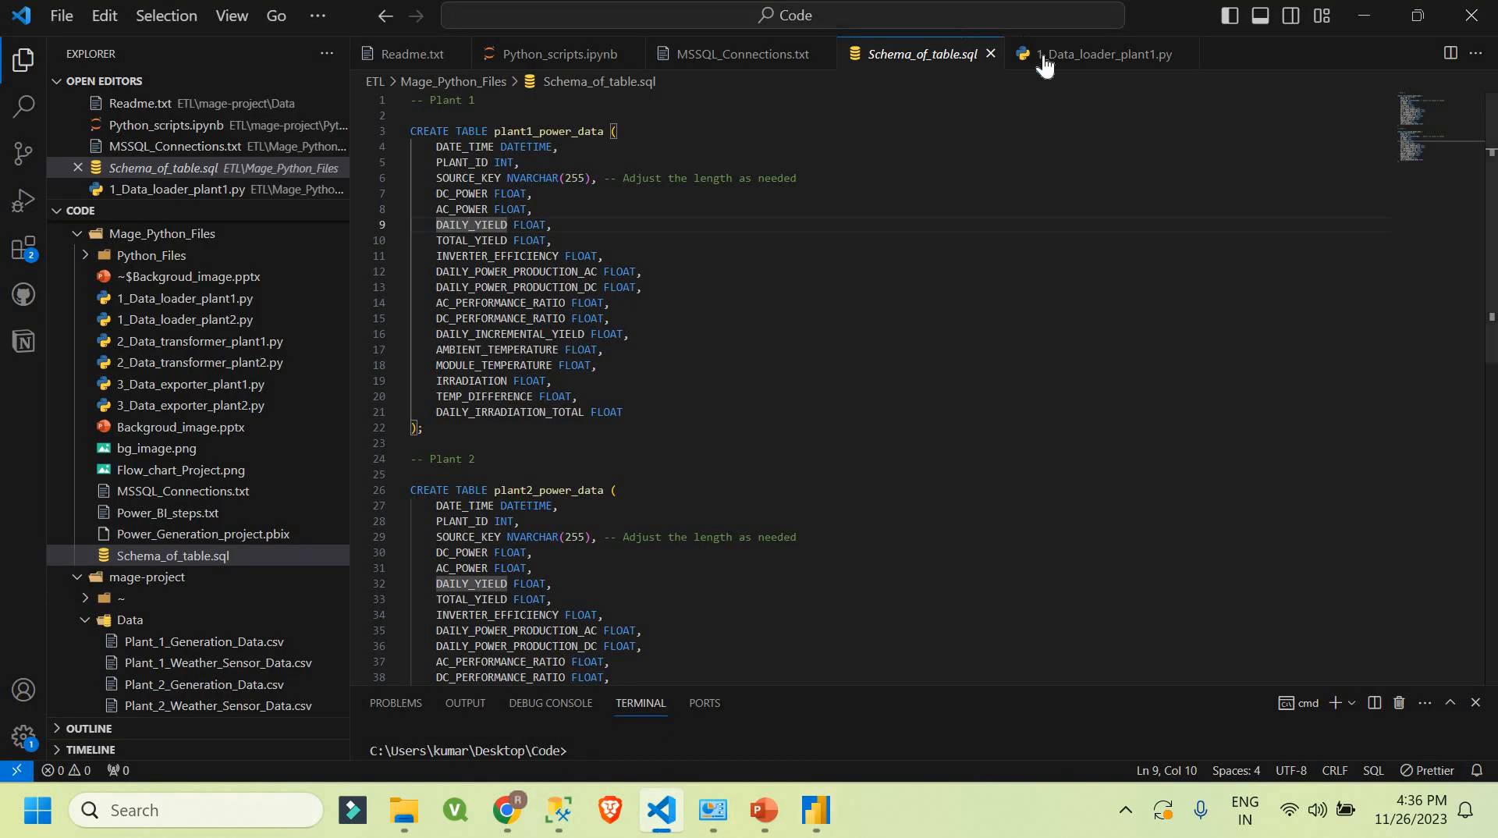
pyautogui.click(733, 54)
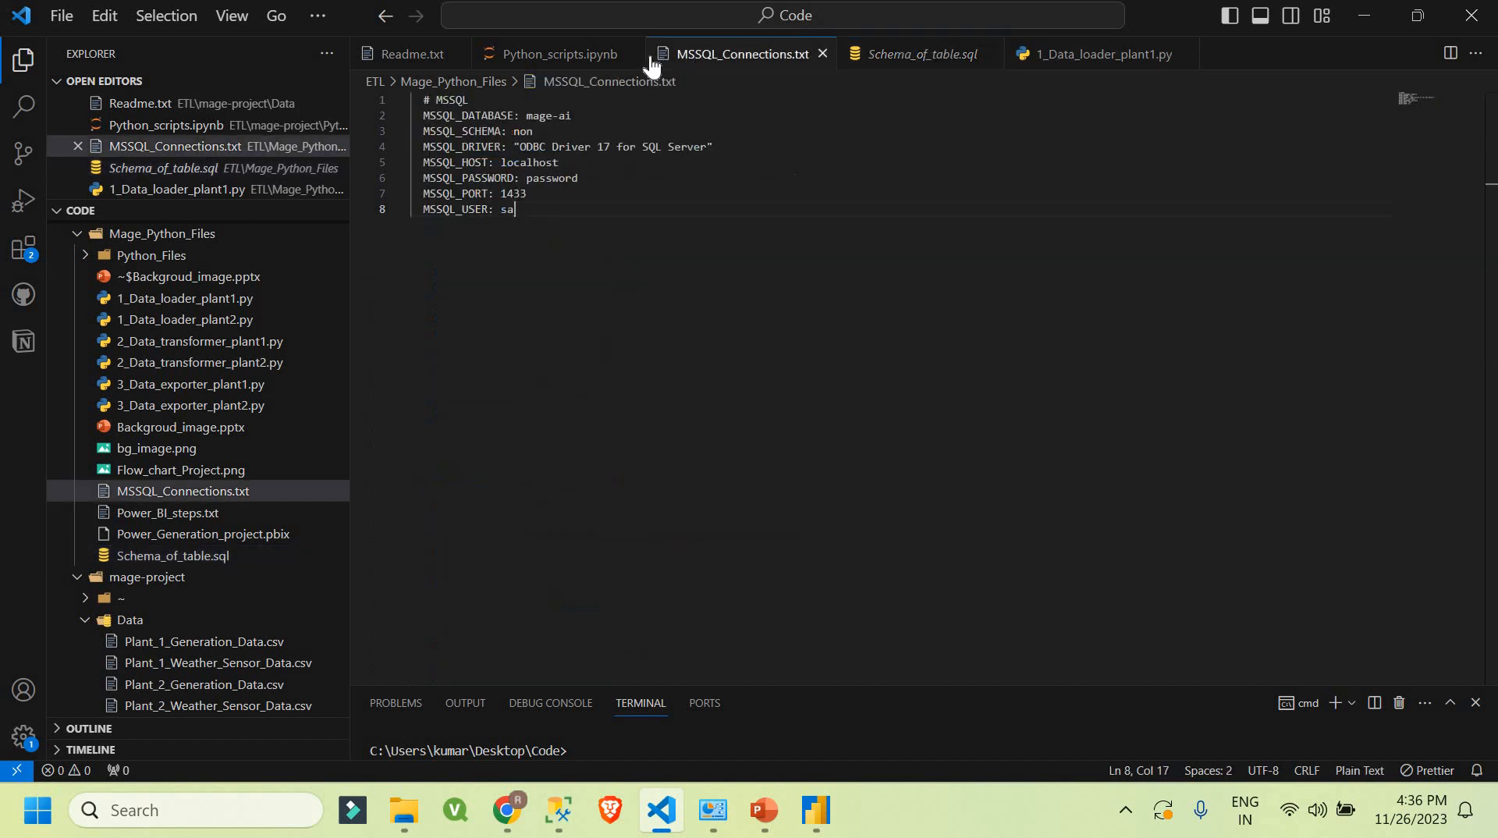
pyautogui.click(468, 52)
pyautogui.click(401, 55)
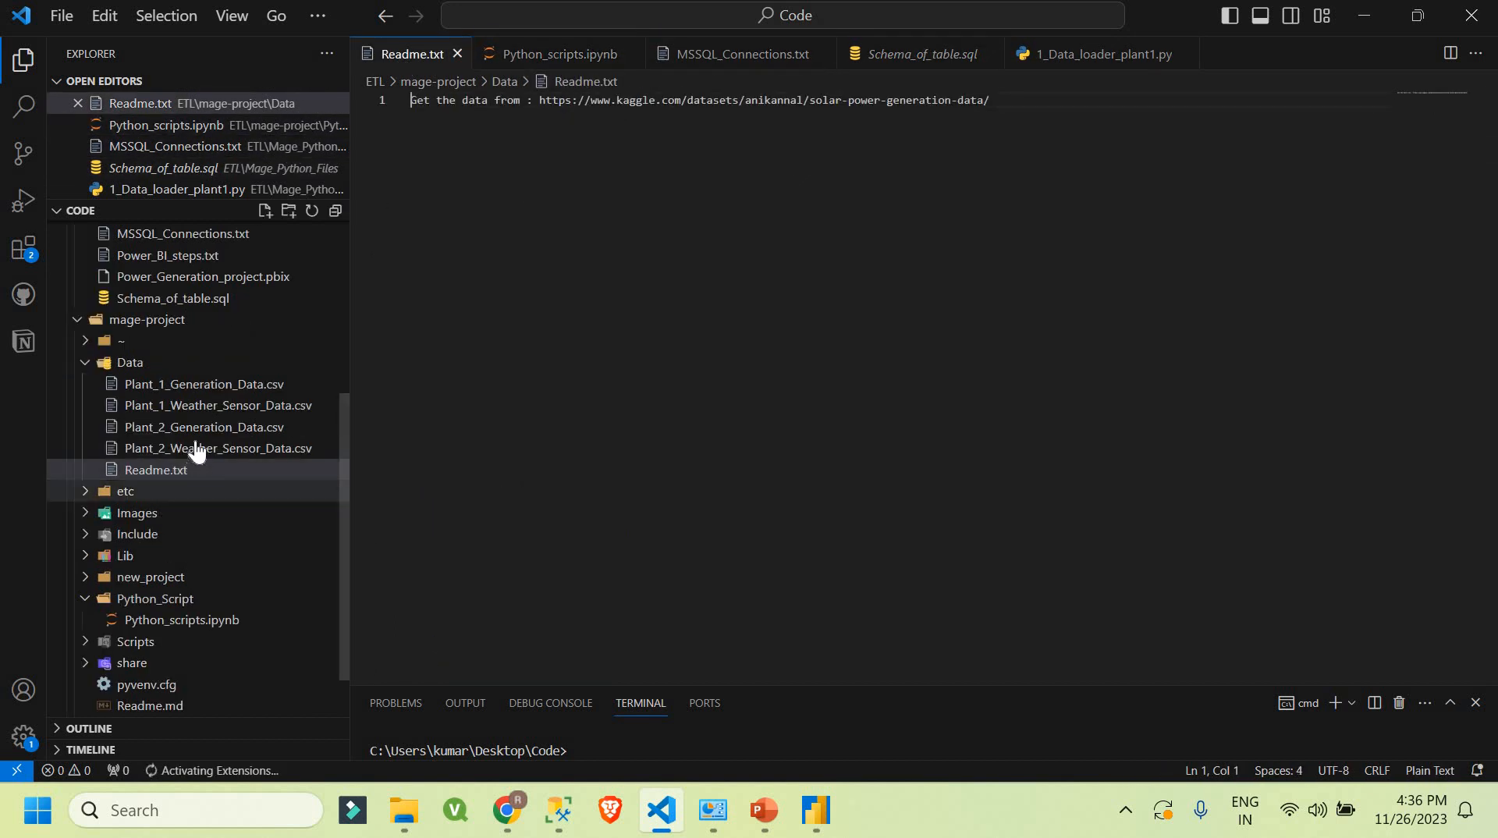
pyautogui.scroll(2, 203, 468)
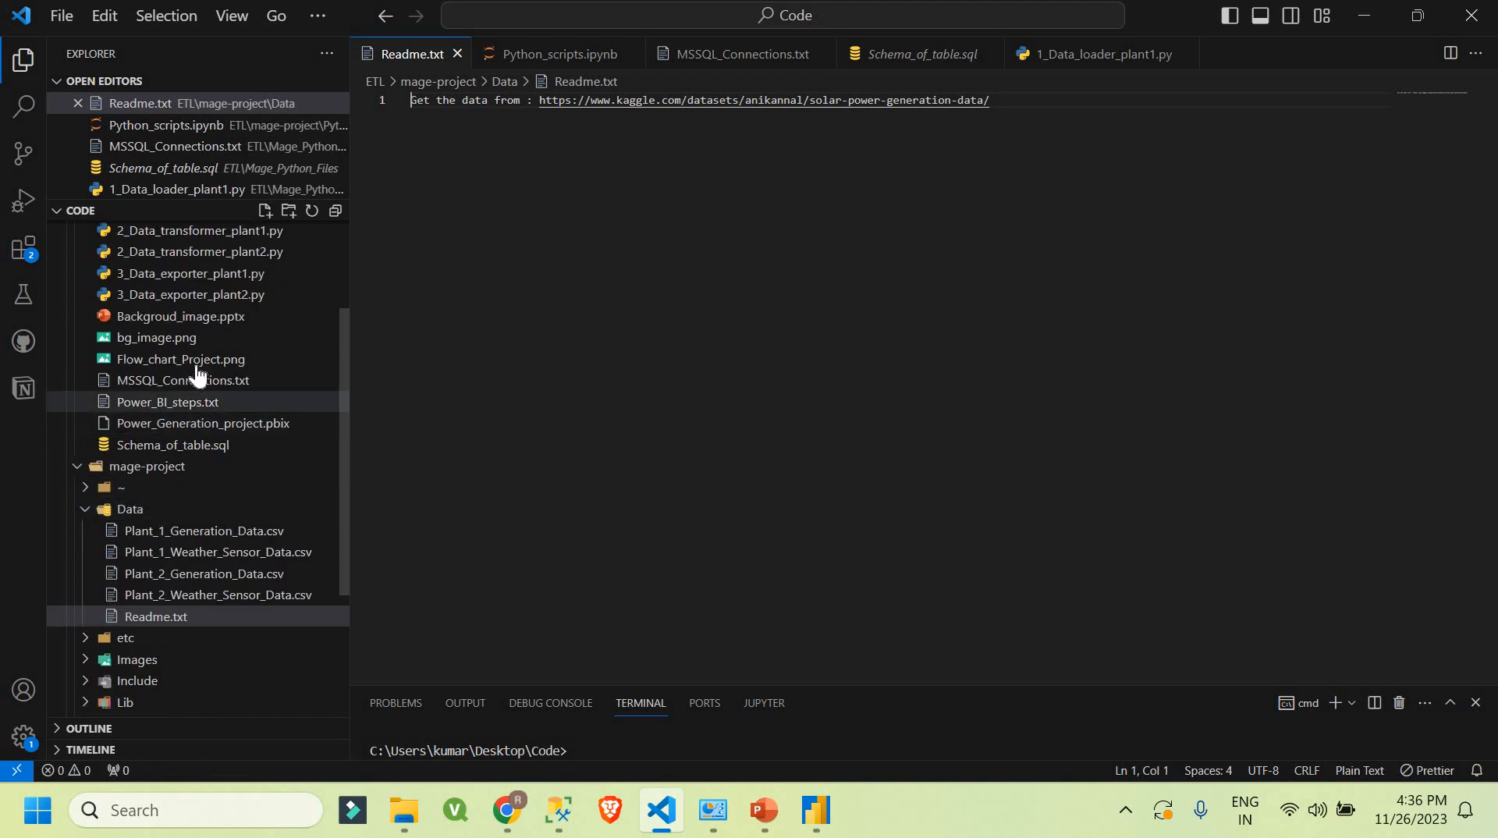
pyautogui.doubleClick(174, 402)
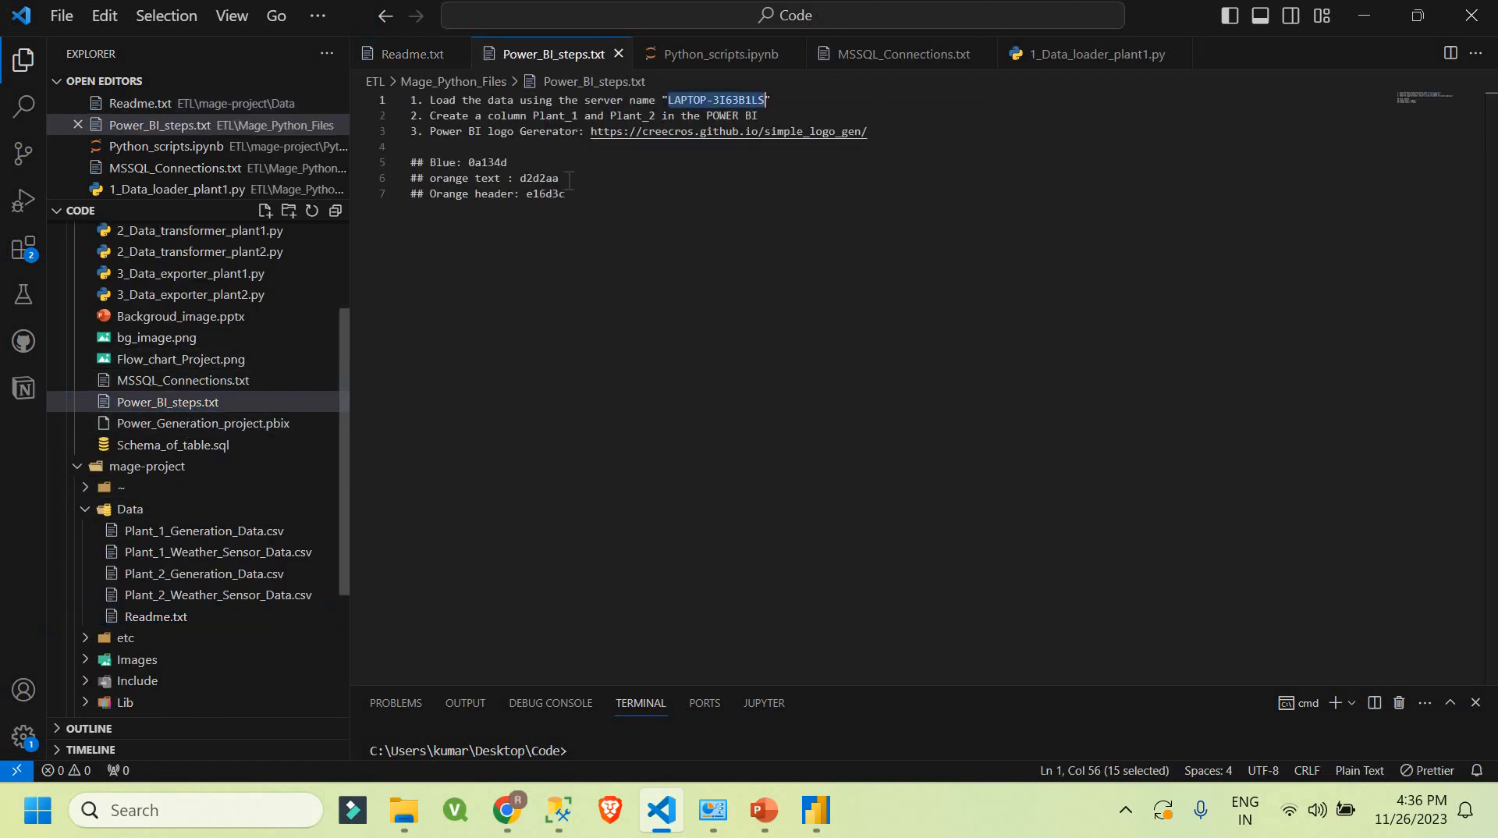
# Step: Highlight the column, logo generator and blue/orange color code notes in Power_BI_steps.txt, and return to the Power BI dashboard
pyautogui.click(569, 180)
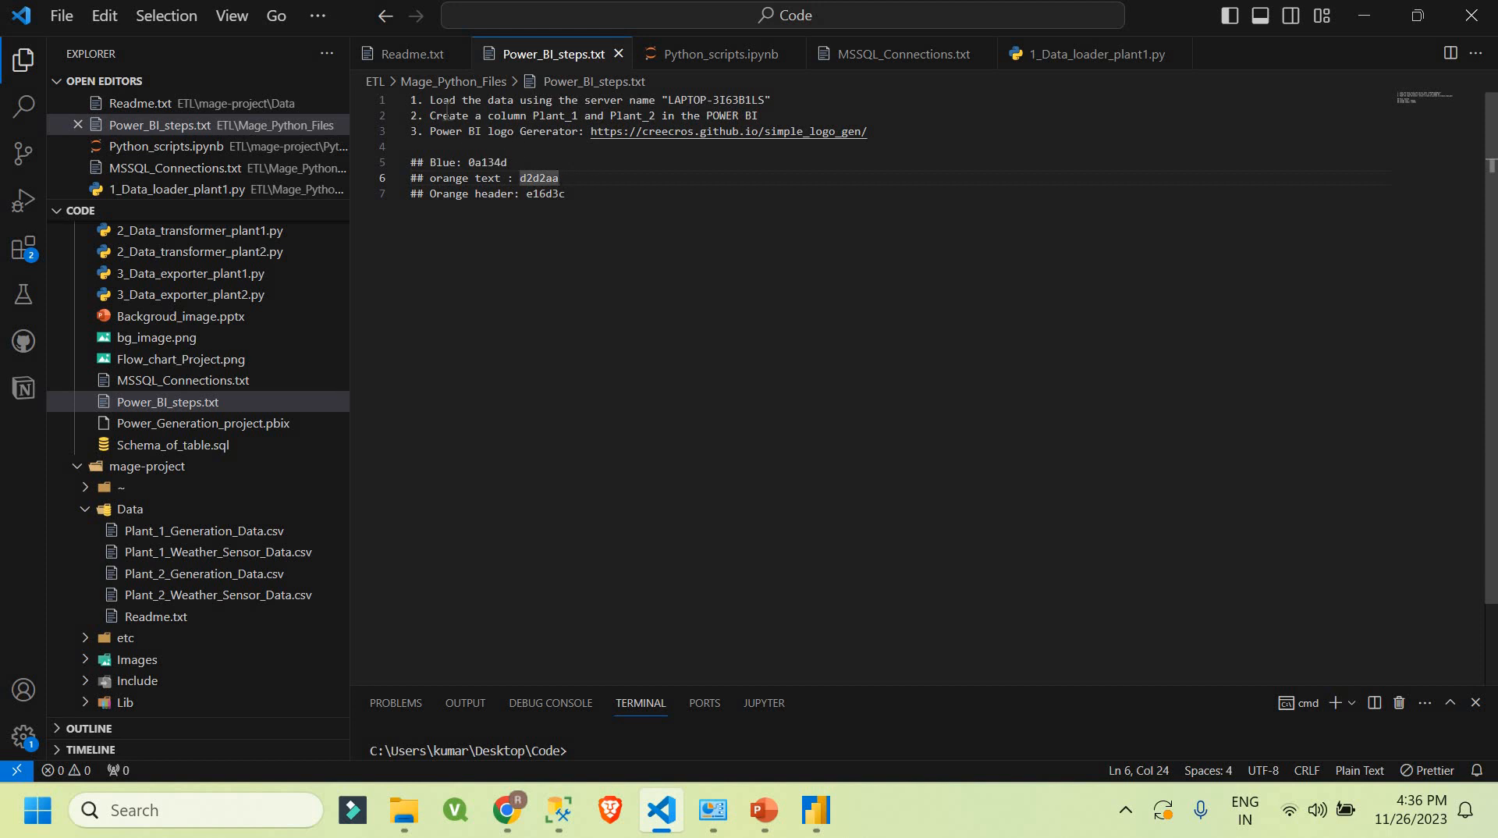
pyautogui.moveTo(443, 115); pyautogui.dragTo(590, 131)
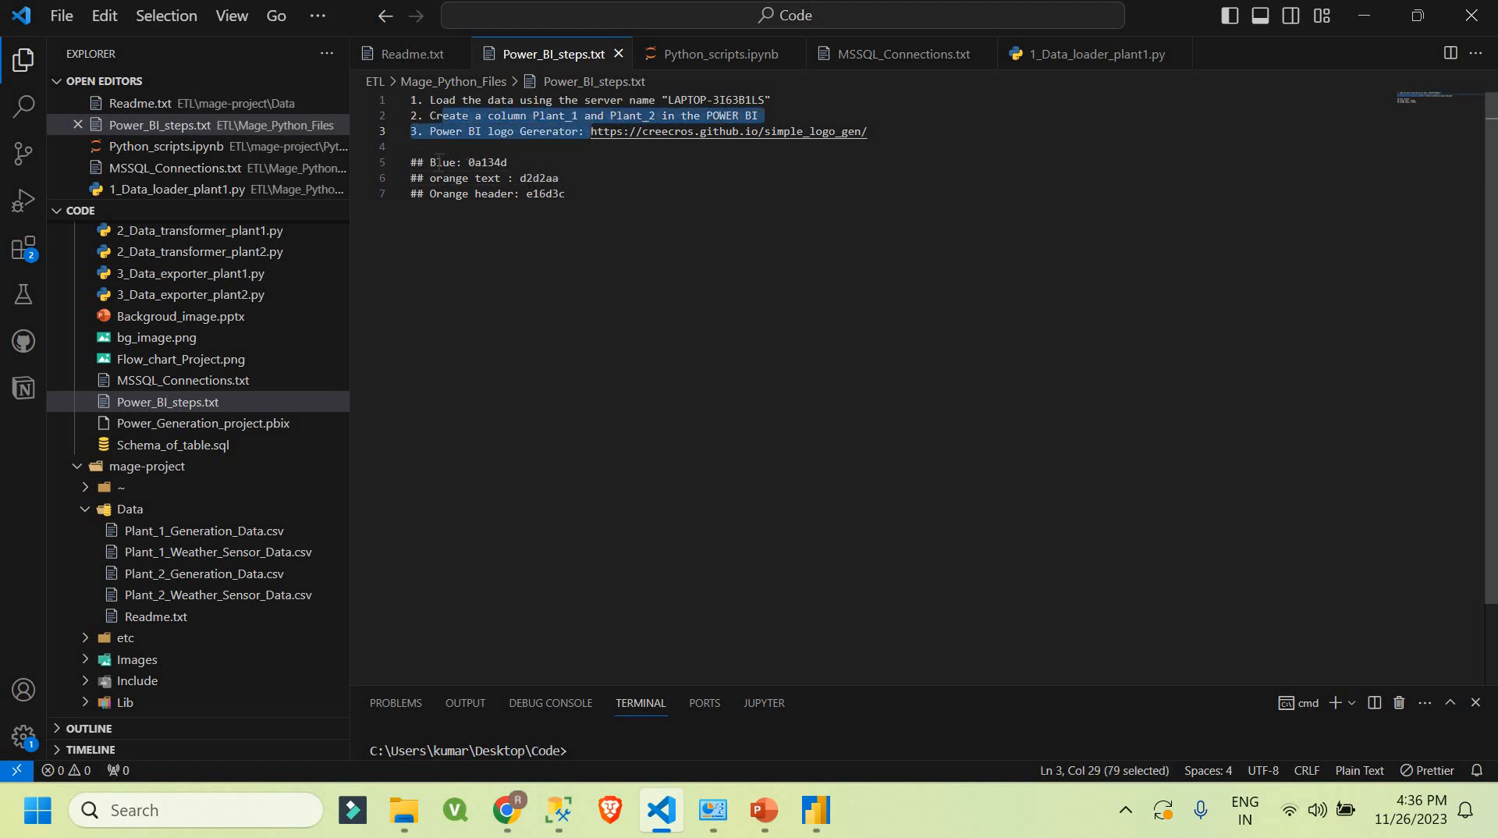
pyautogui.moveTo(430, 162); pyautogui.dragTo(572, 196)
pyautogui.click(572, 196)
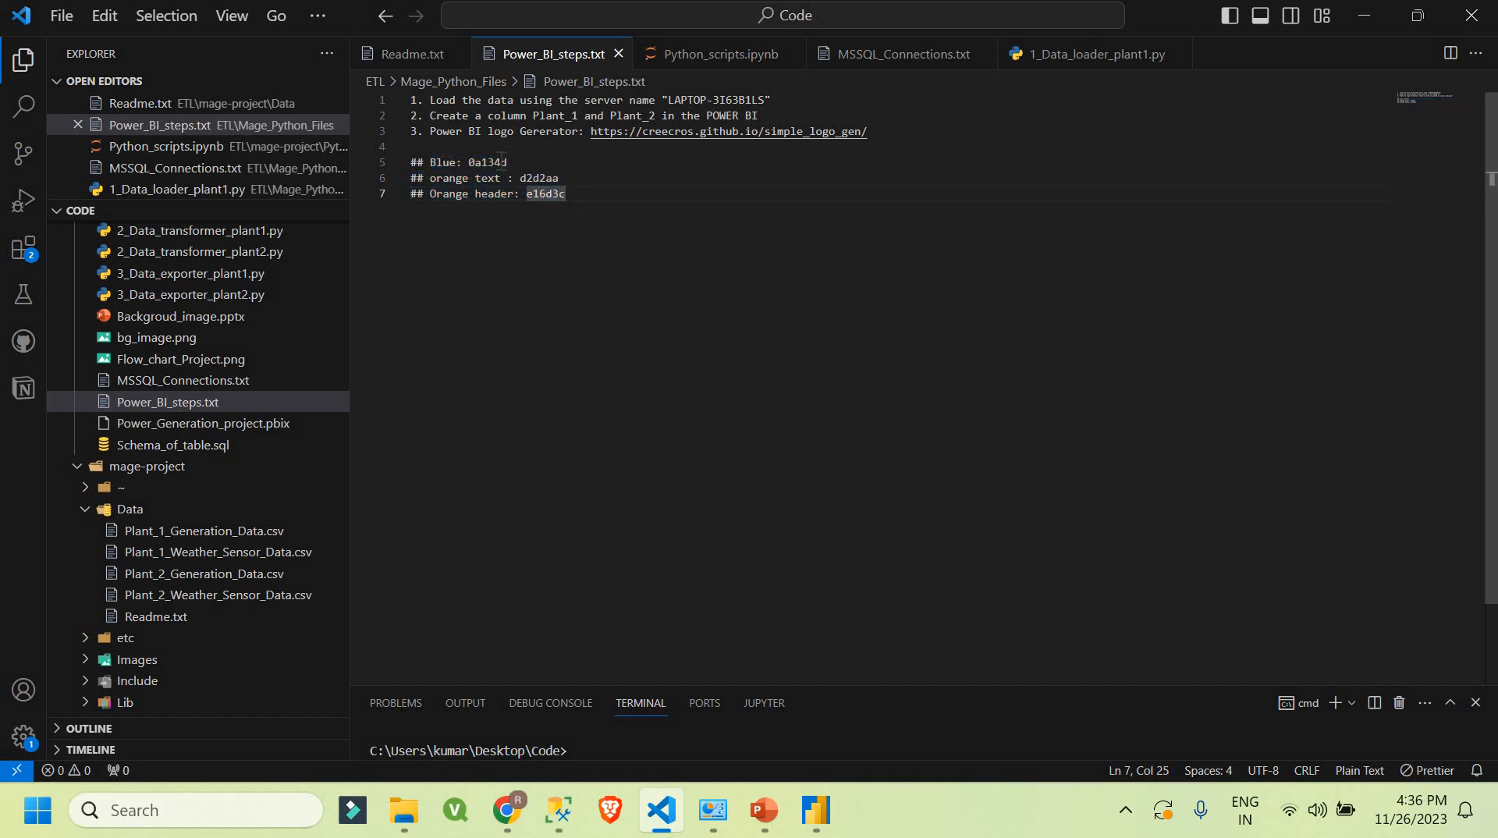
pyautogui.moveTo(442, 162); pyautogui.dragTo(411, 156)
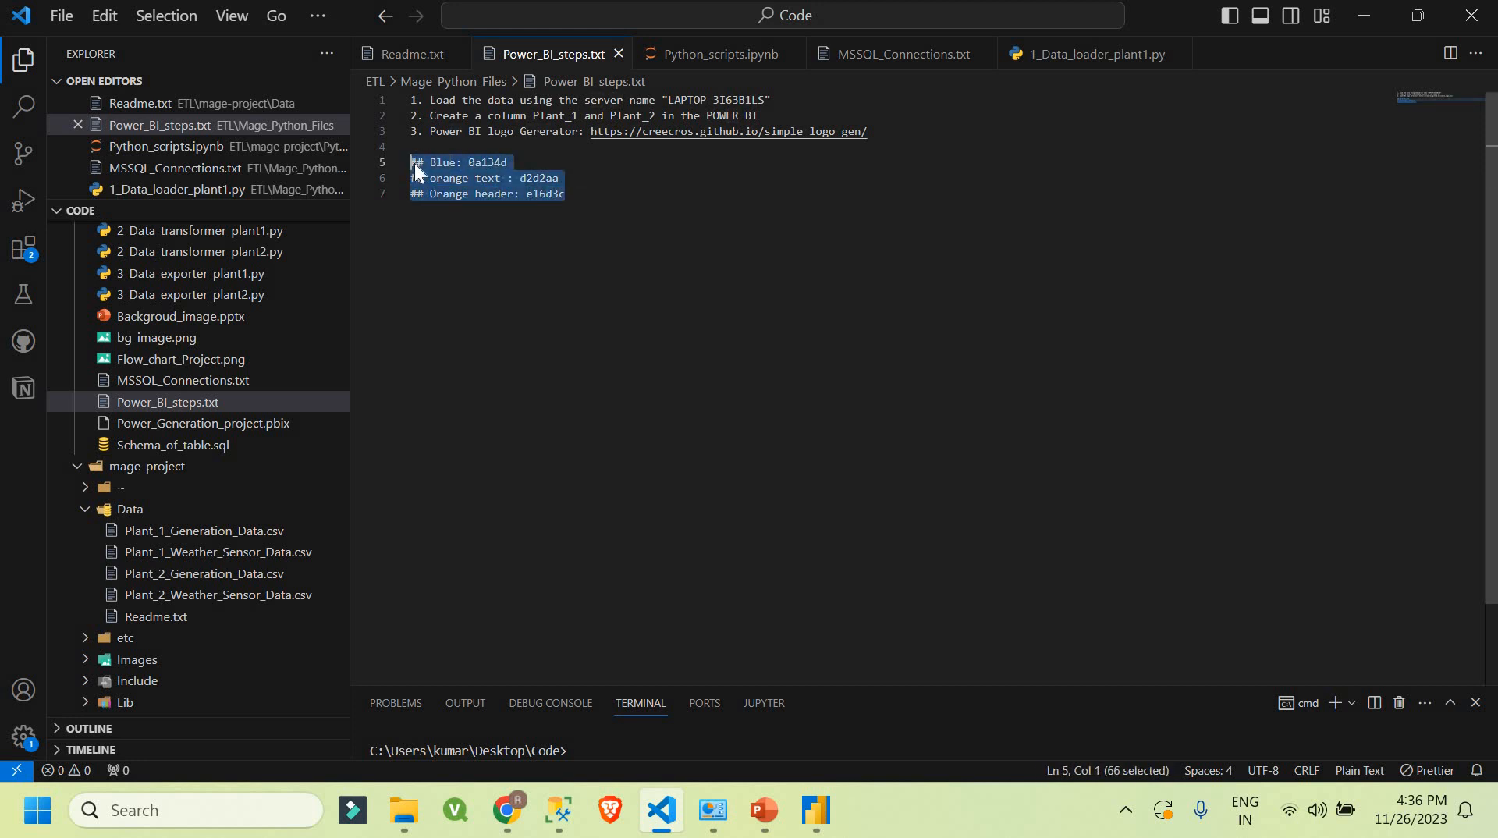
pyautogui.hotkey('alt', 'Tab')
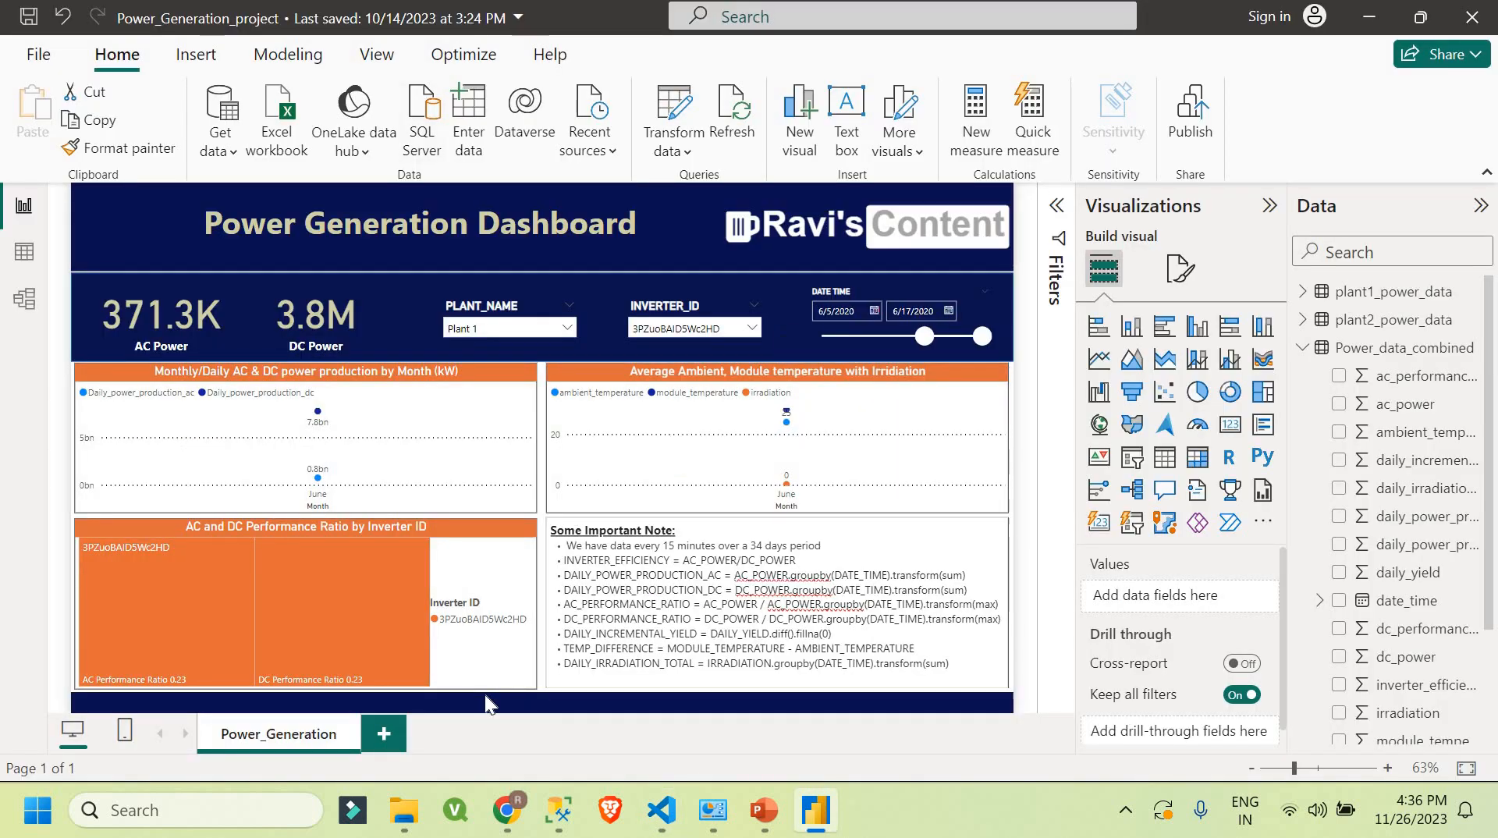